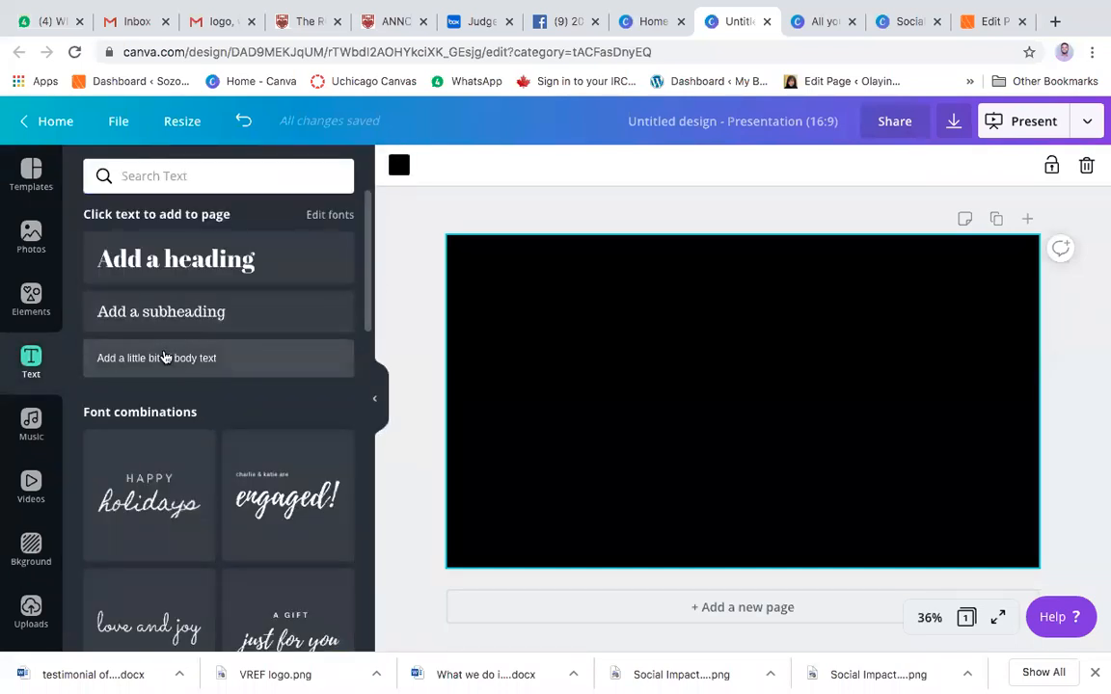
{"action": "left_click", "coordinate": [164, 357]}
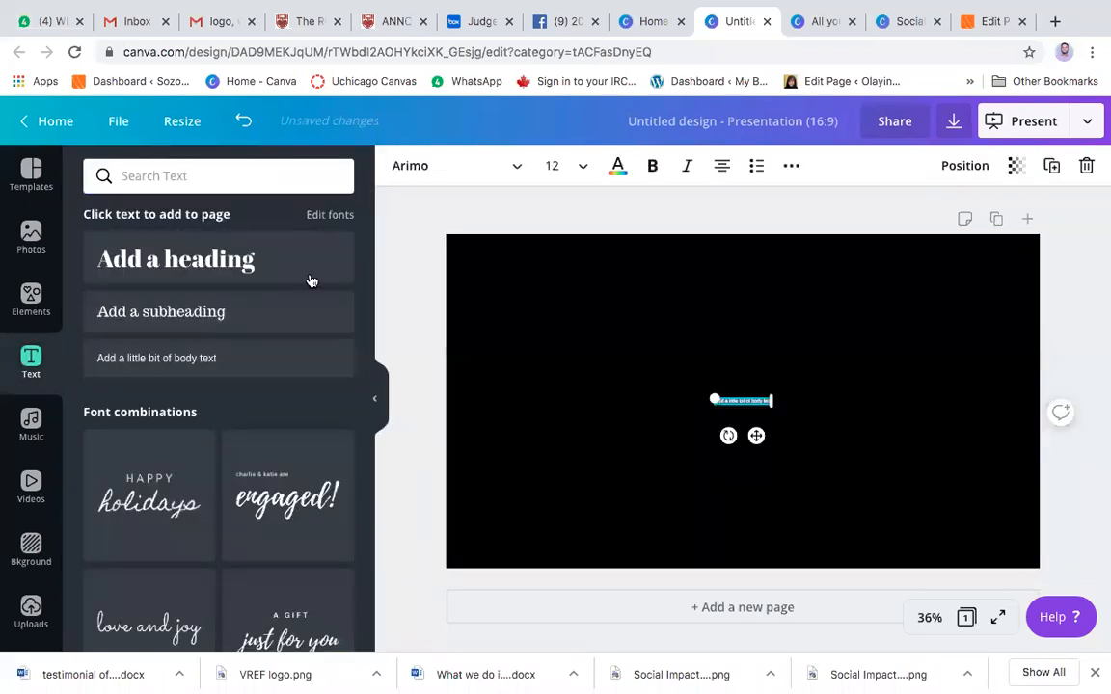
{"action": "key", "text": "BackSpace"}
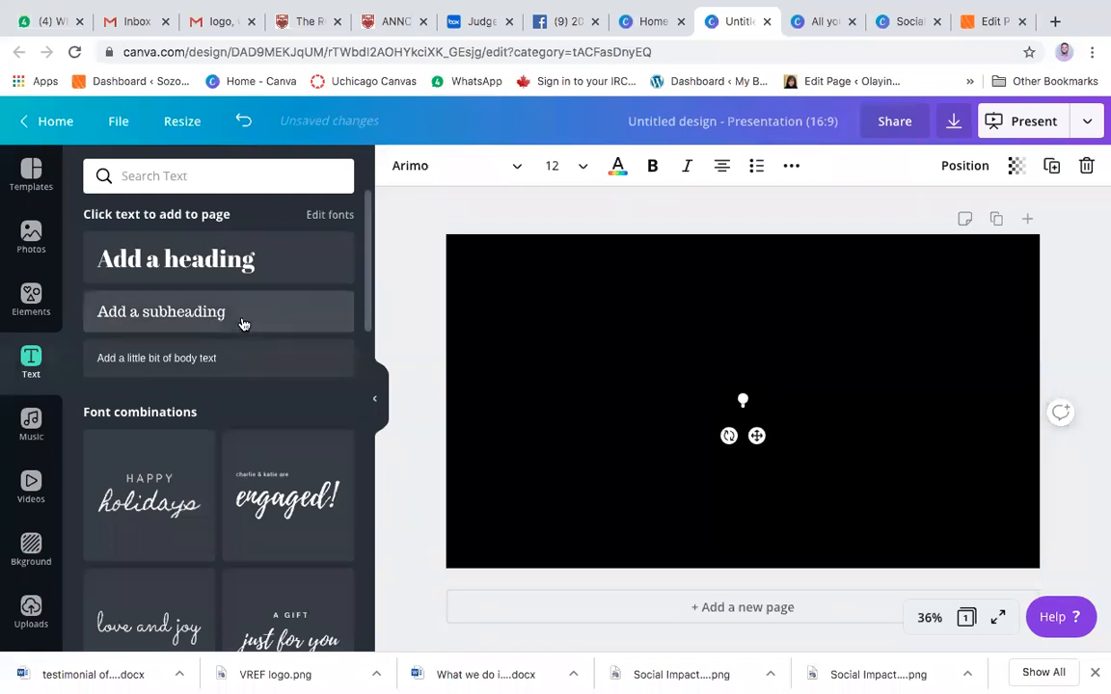
{"action": "left_click", "coordinate": [652, 367]}
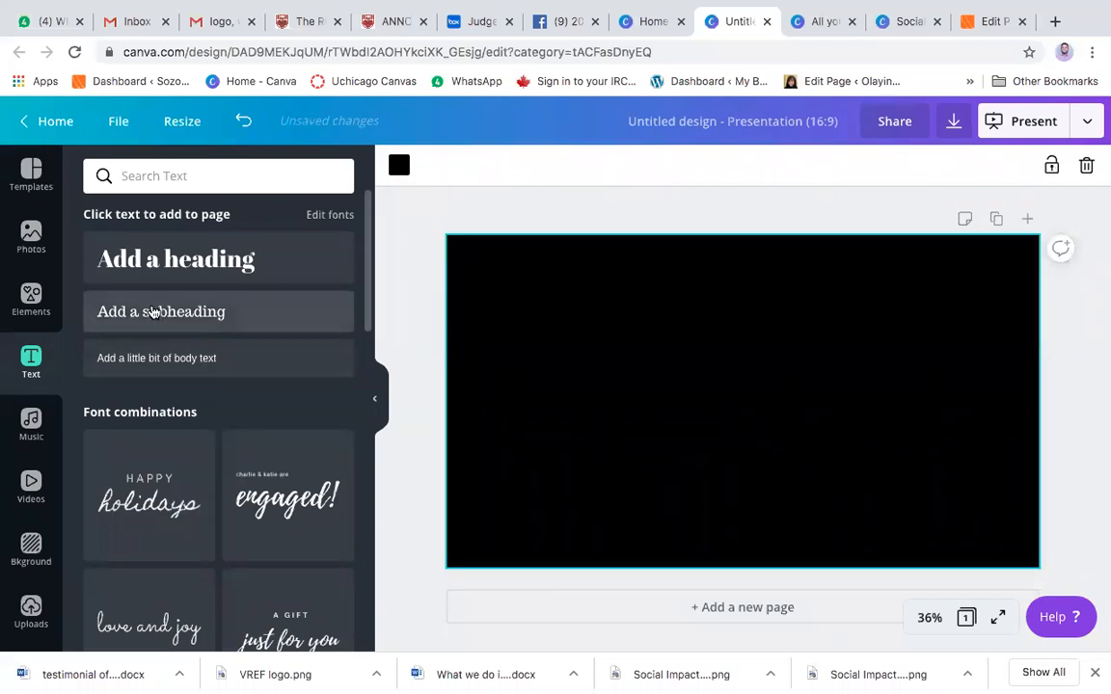
Add a subheading text box to the black page and set its font size to 28
{"action": "left_click", "coordinate": [152, 311]}
{"action": "double_click", "coordinate": [767, 401]}
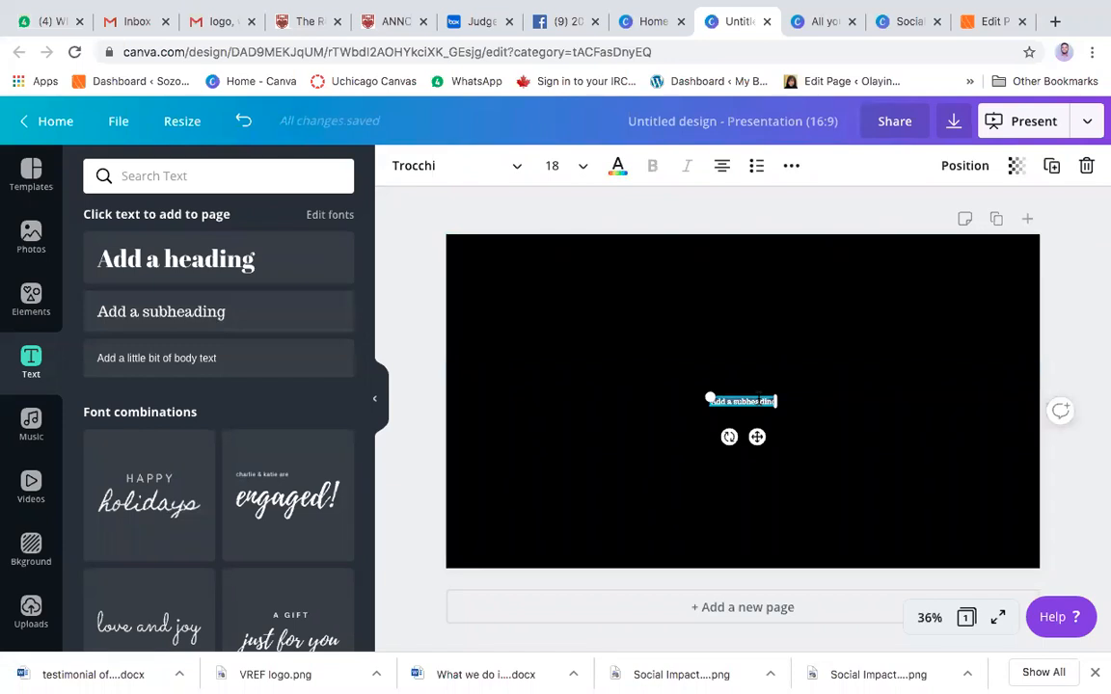
{"action": "left_click", "coordinate": [579, 166]}
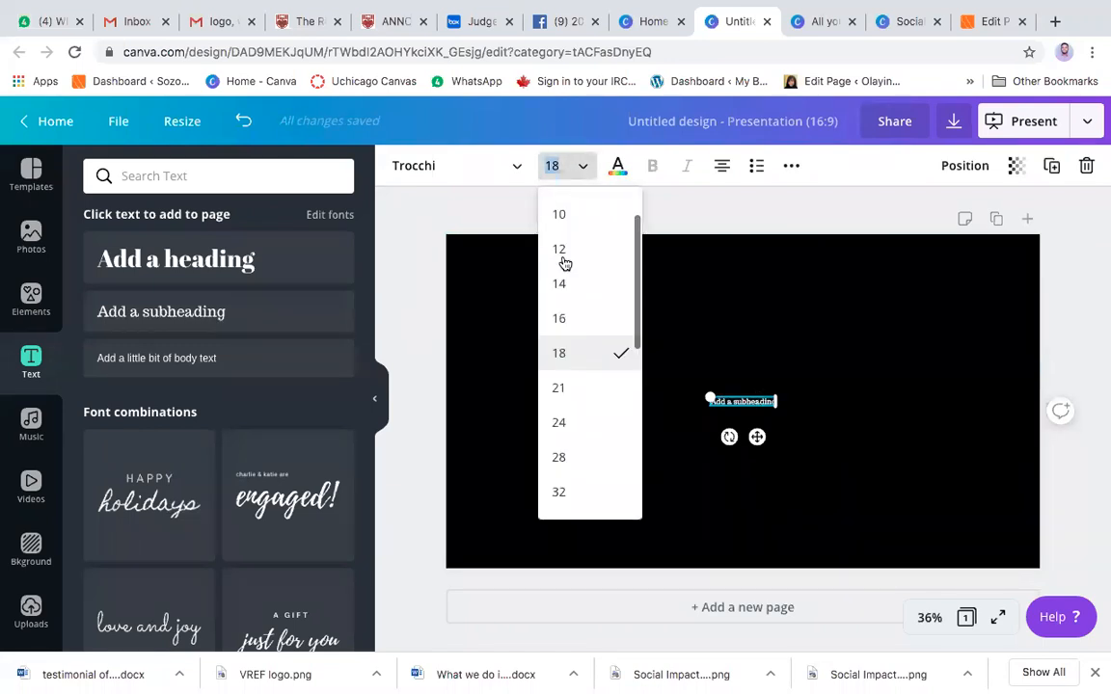
{"action": "left_click", "coordinate": [562, 456]}
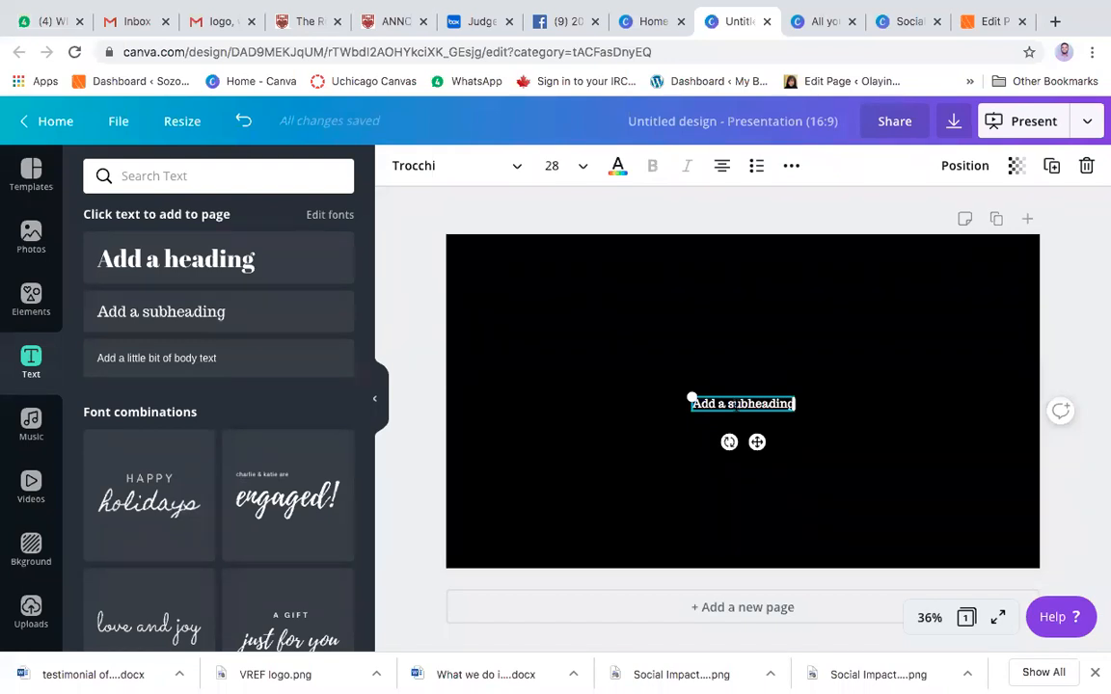
Replace the subheading's placeholder text with "Lorep Ismummm."
{"action": "double_click", "coordinate": [735, 404]}
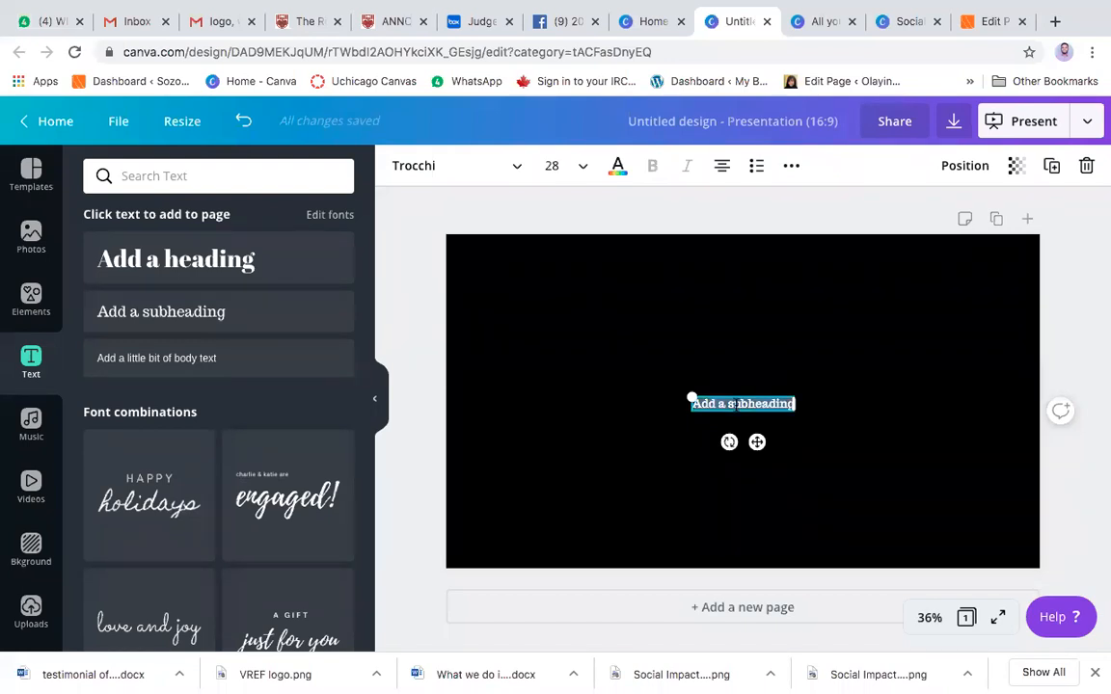
{"action": "key", "text": "BackSpace"}
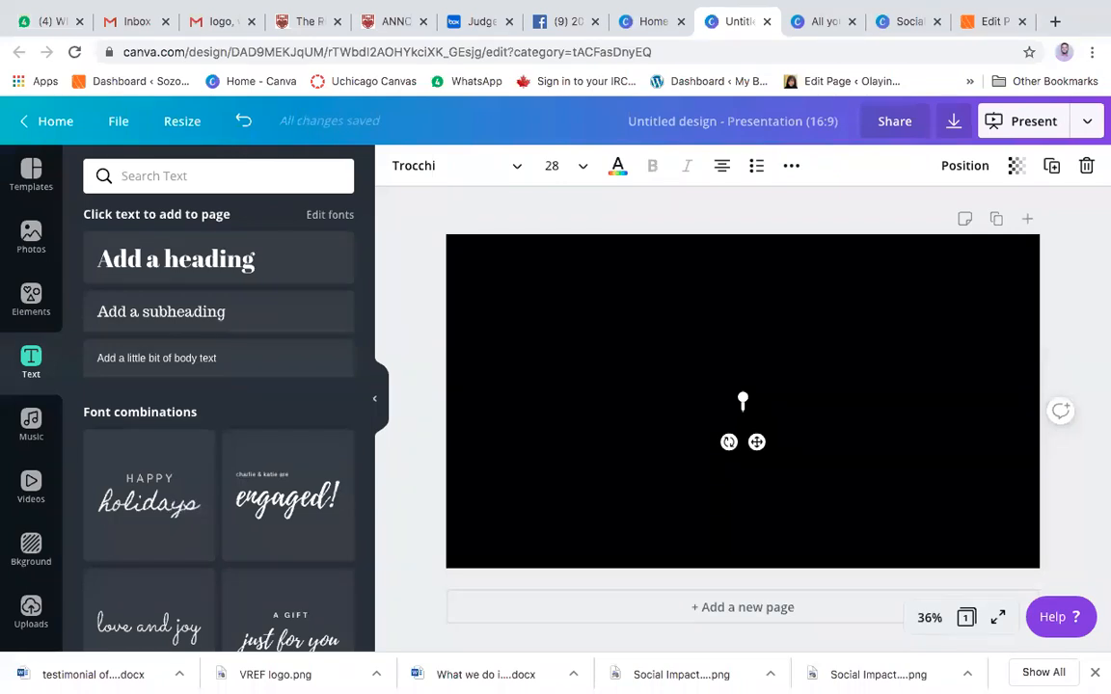
{"action": "type", "text": "Lorep Ismu"}
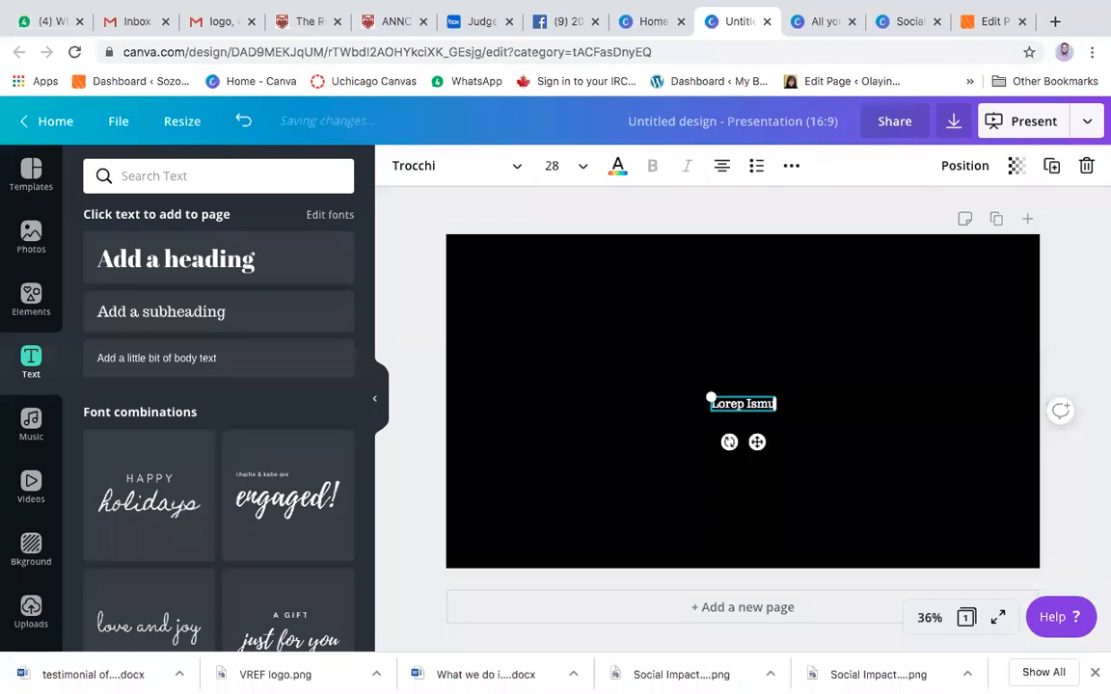
{"action": "type", "text": "mmm."}
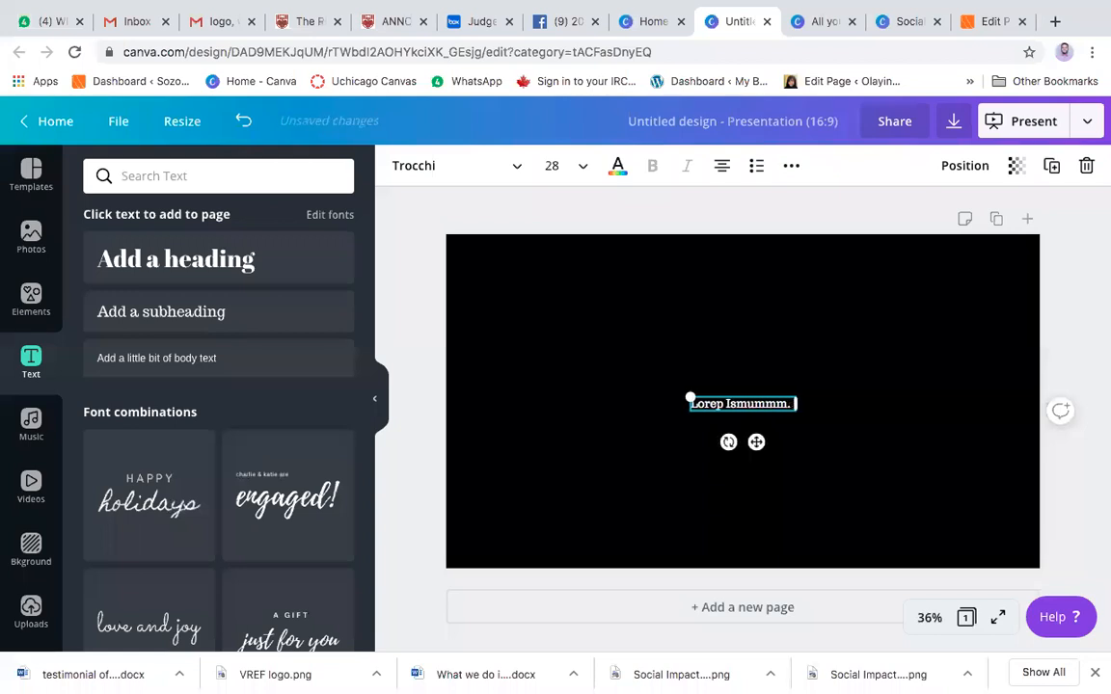
Duplicate the "Lorep Ismummm." text and place the copy slightly below and to the left of the original
{"action": "key", "text": "super+a"}
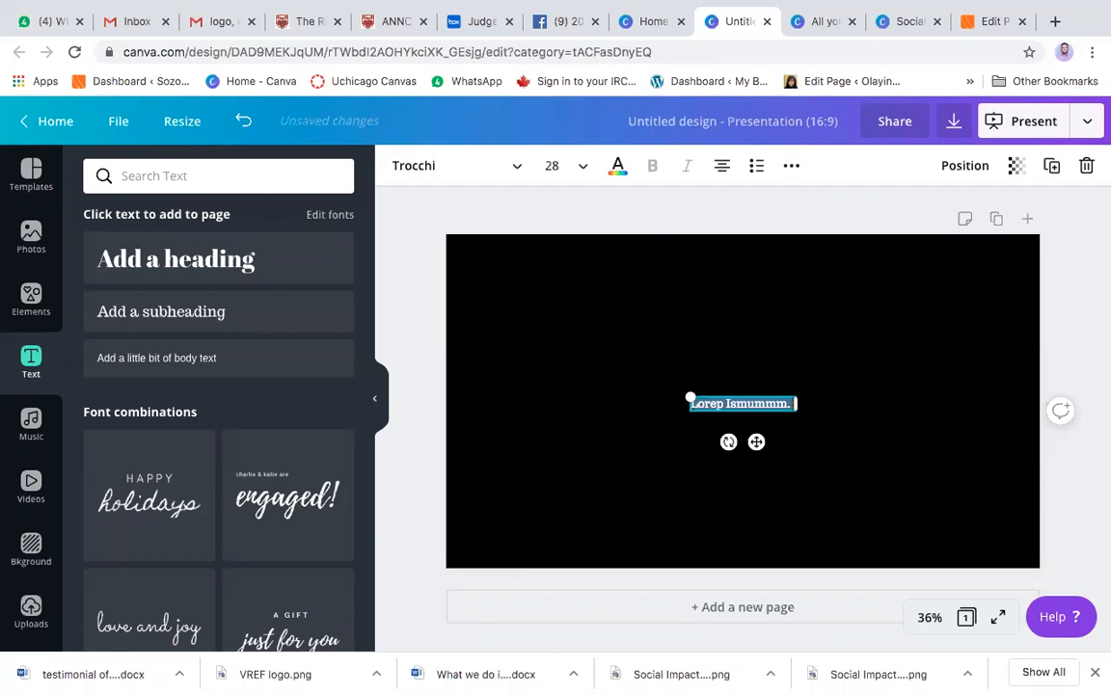
{"action": "left_click", "coordinate": [567, 337]}
{"action": "left_click", "coordinate": [739, 403]}
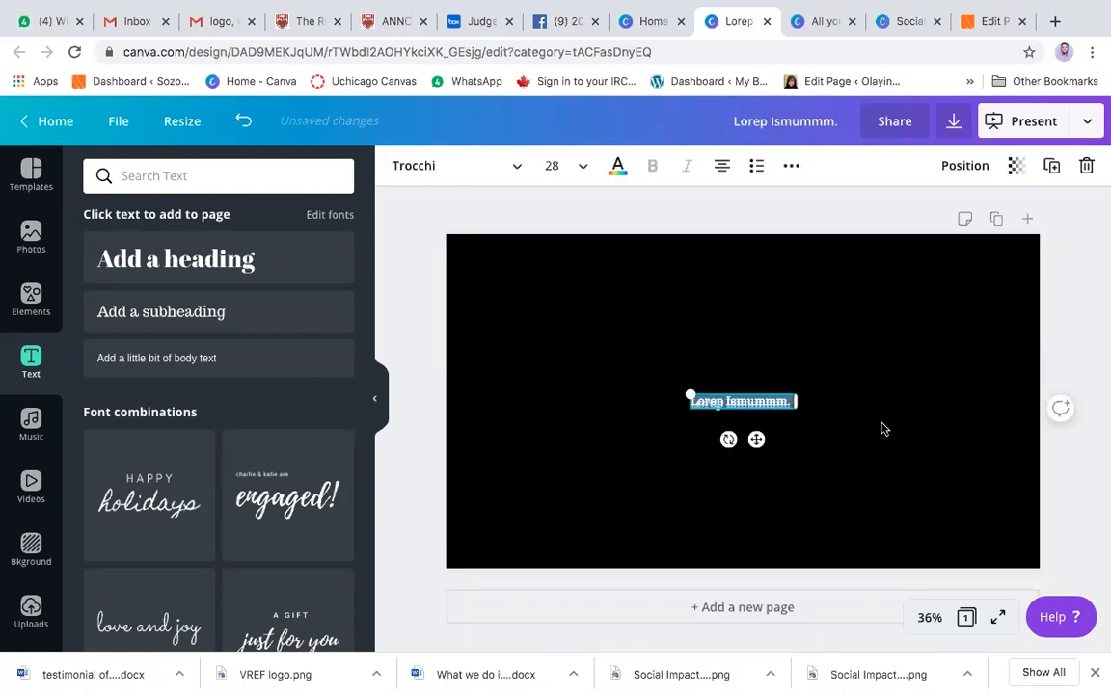
{"action": "left_click_drag", "start_coordinate": [755, 439], "coordinate": [716, 494]}
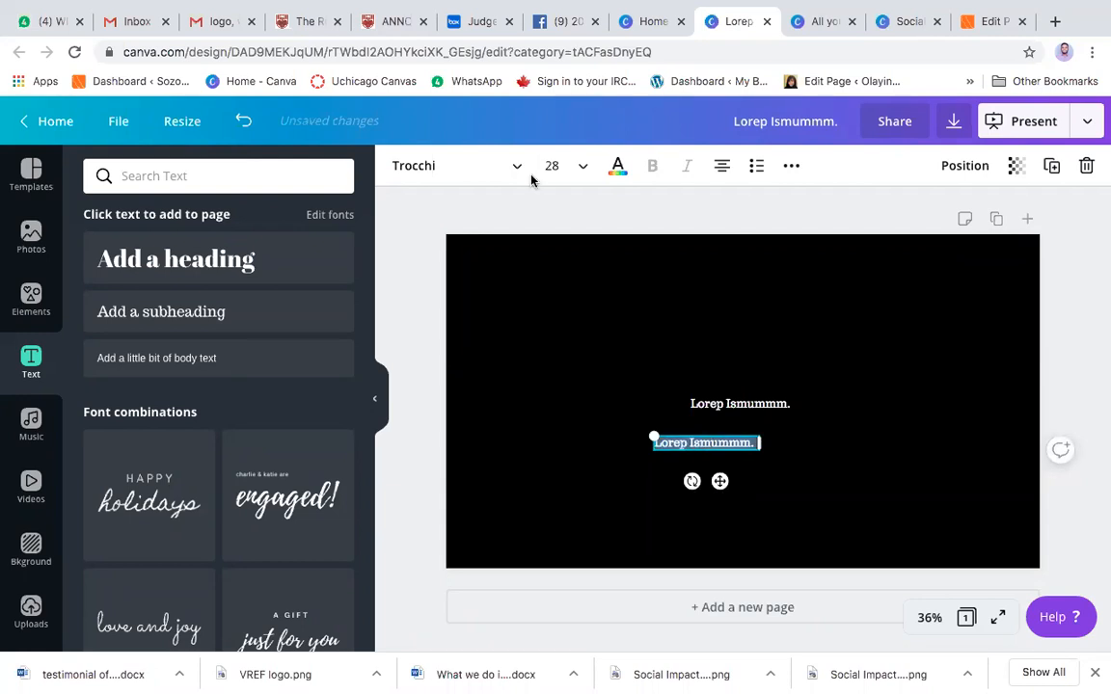
Give the lower text copy a custom yellow color, #fae904
{"action": "left_click", "coordinate": [618, 166]}
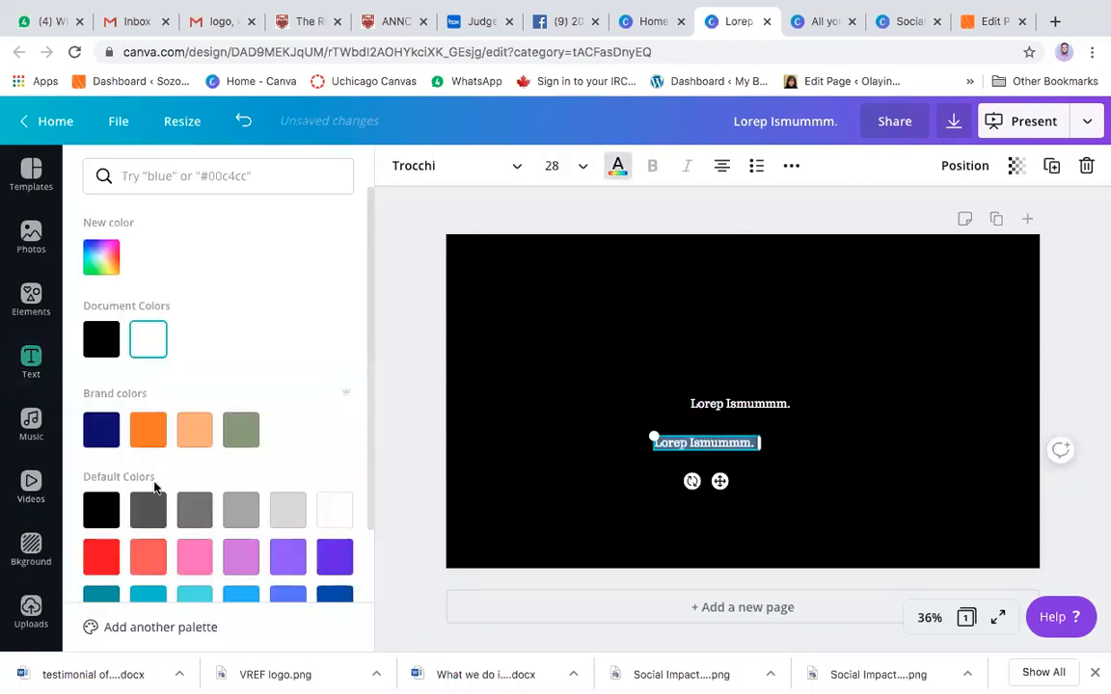
{"action": "scroll", "coordinate": [151, 489], "scroll_direction": "down", "scroll_amount": 2}
{"action": "scroll", "coordinate": [146, 292], "scroll_direction": "up", "scroll_amount": 2}
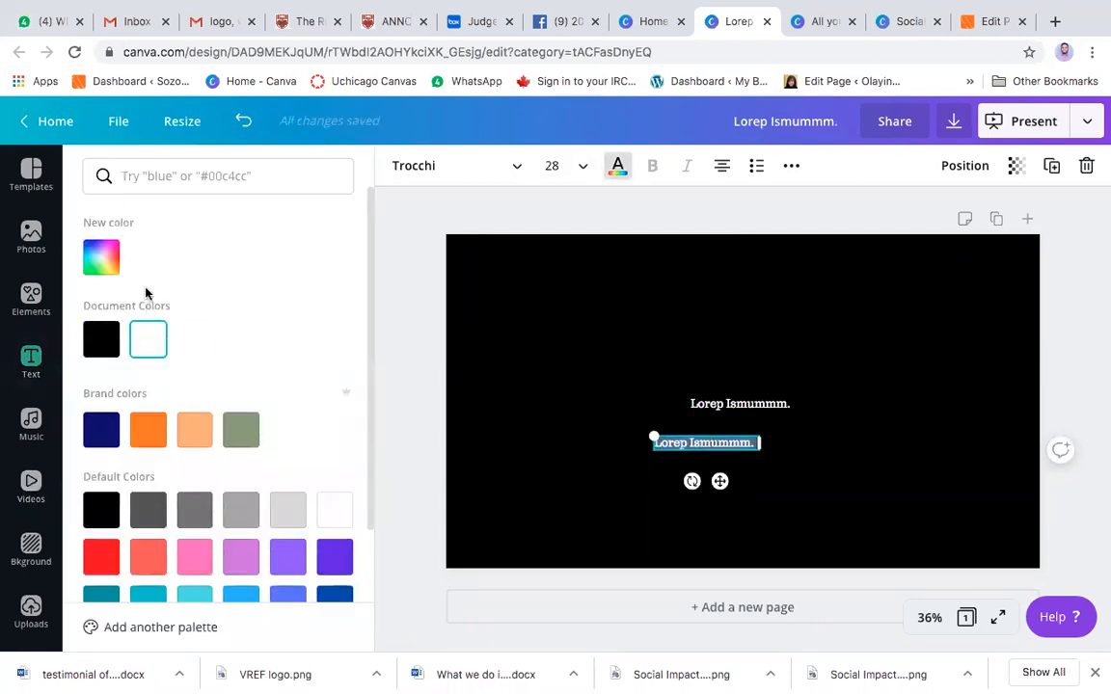
{"action": "left_click", "coordinate": [101, 257]}
{"action": "left_click", "coordinate": [142, 409]}
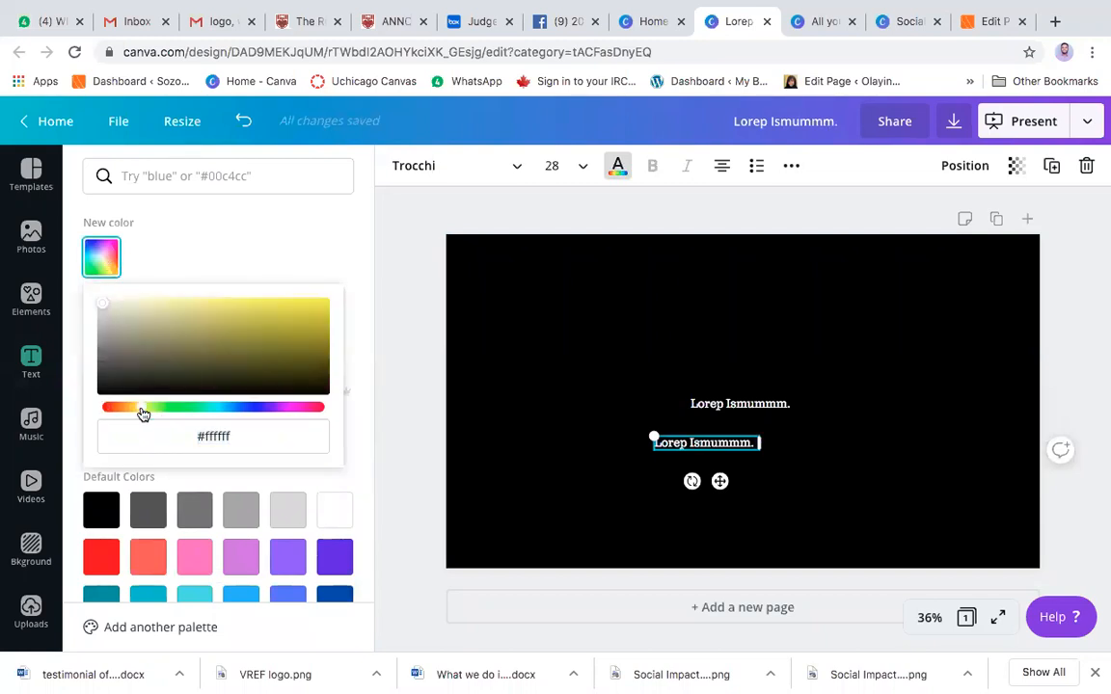
{"action": "left_click_drag", "start_coordinate": [146, 409], "coordinate": [141, 409]}
{"action": "left_click", "coordinate": [103, 304]}
{"action": "left_click_drag", "start_coordinate": [103, 304], "coordinate": [327, 304]}
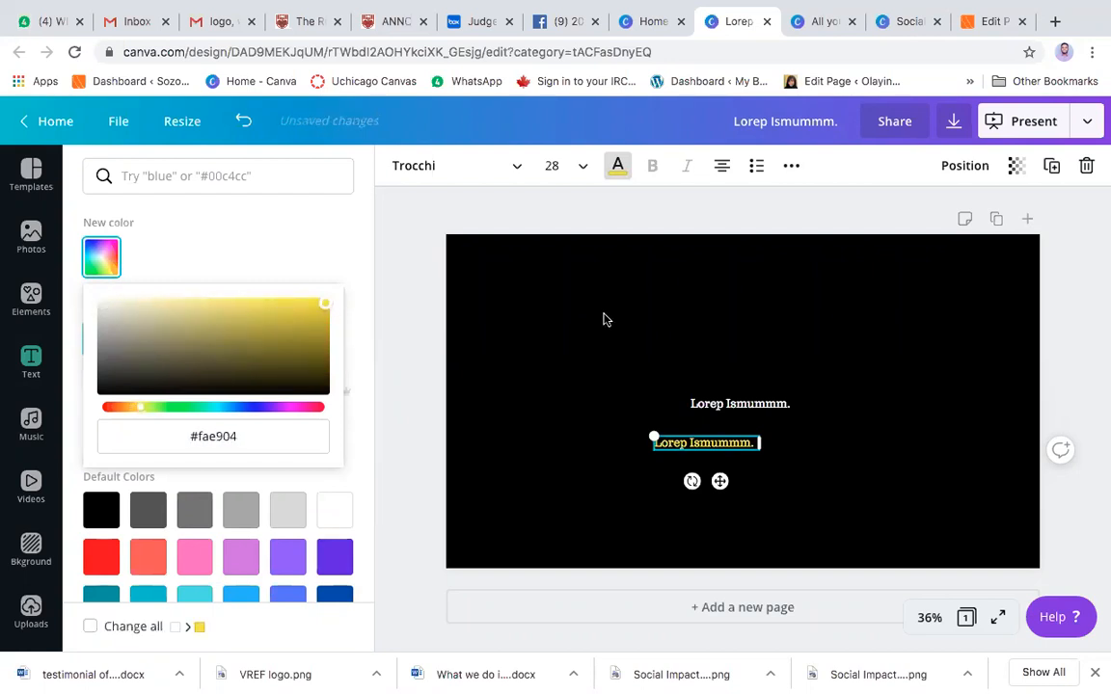
{"action": "left_click", "coordinate": [550, 350]}
{"action": "left_click", "coordinate": [933, 442]}
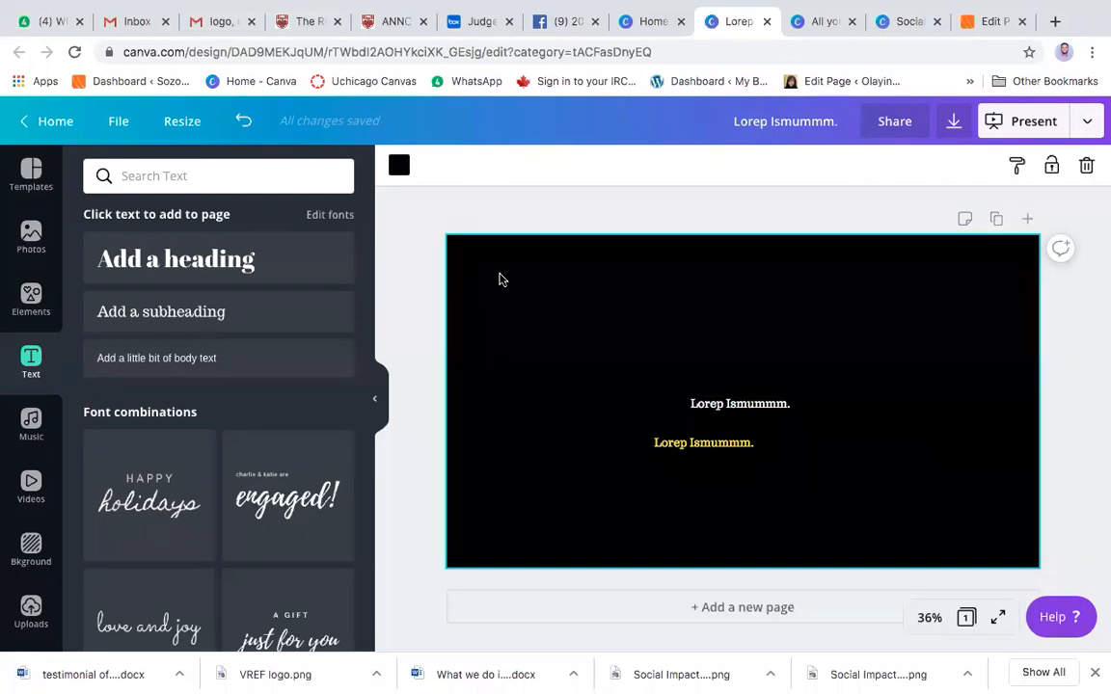
Try the dark blue brand color as the page background, and settle on red from the default colors
{"action": "left_click", "coordinate": [402, 167]}
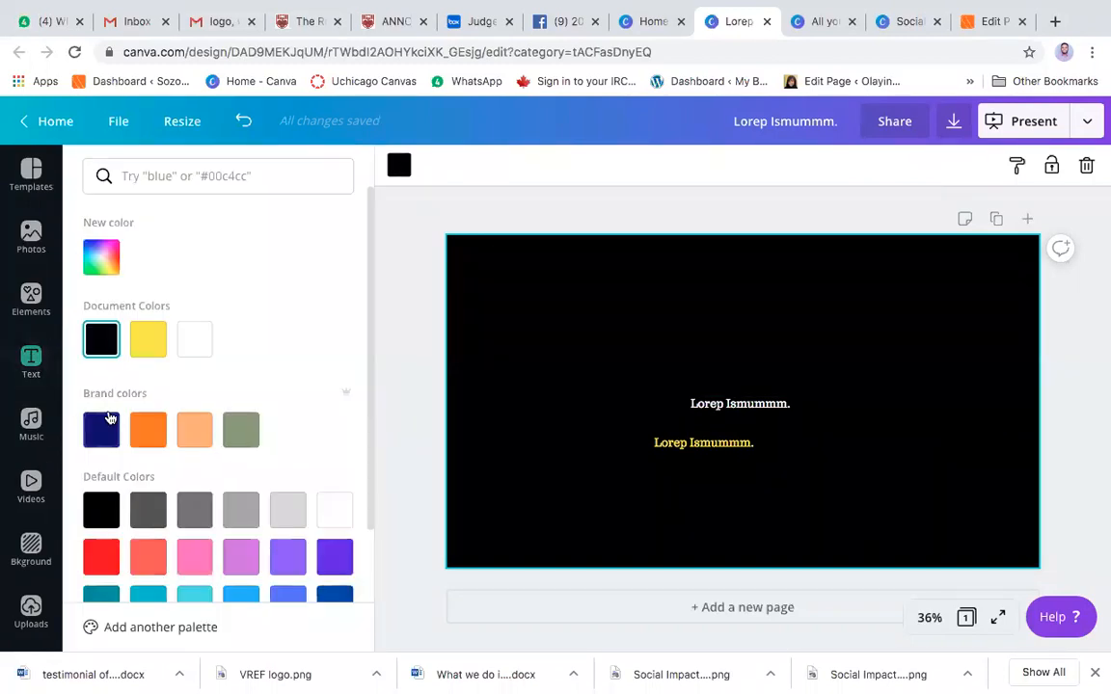
{"action": "left_click", "coordinate": [103, 433]}
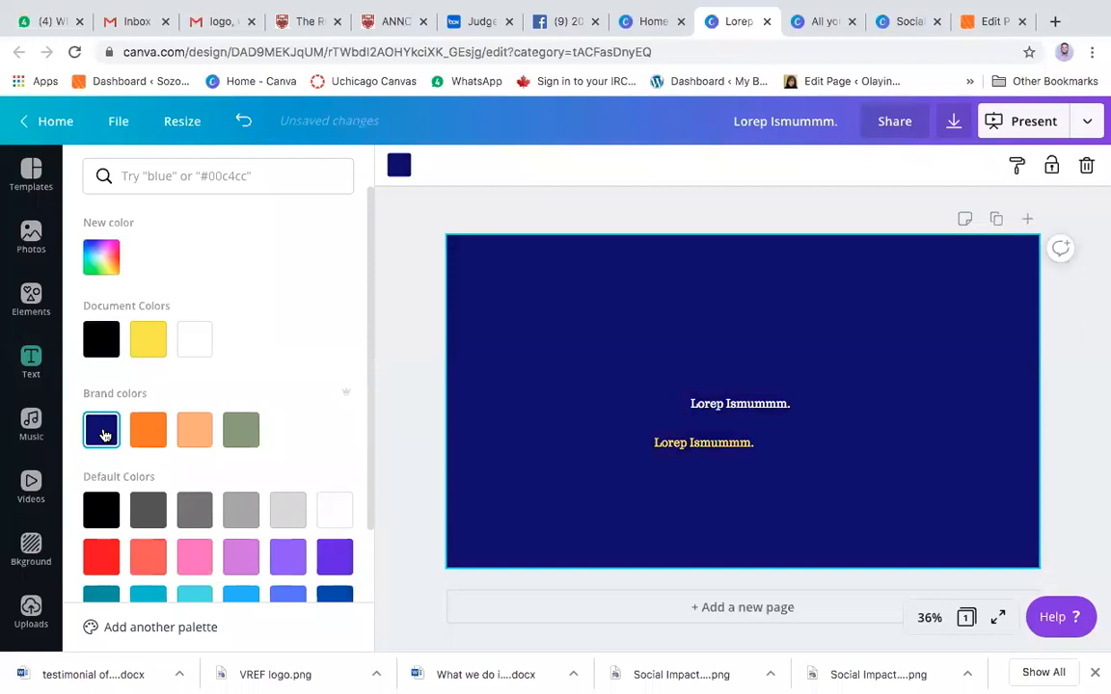
{"action": "left_click", "coordinate": [102, 568]}
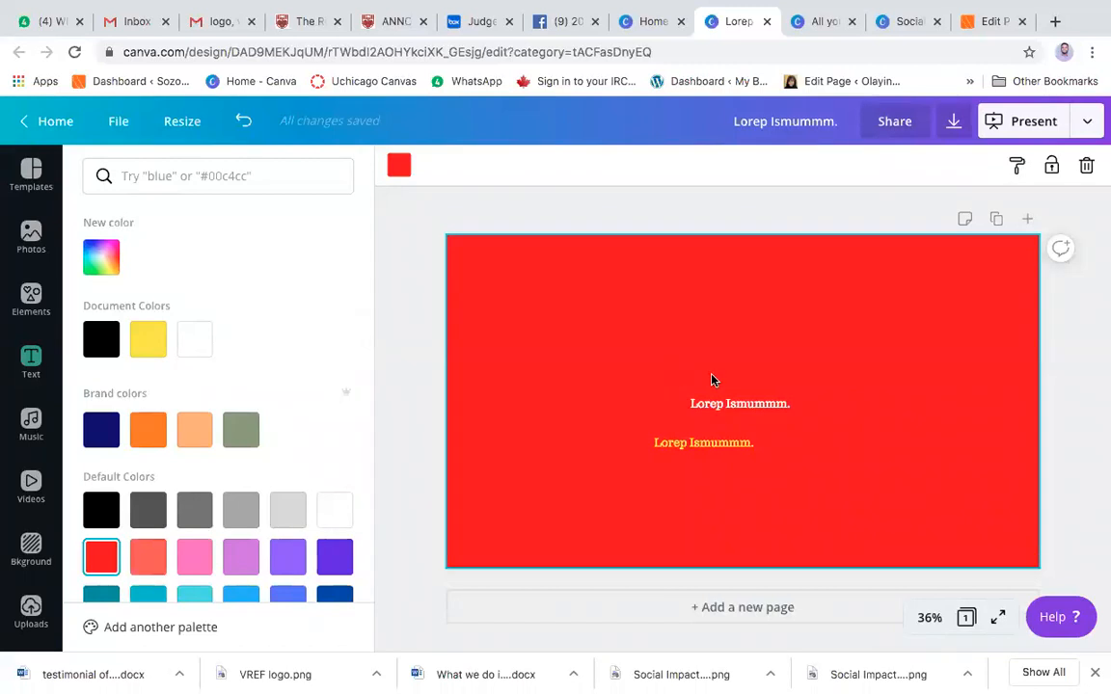
Move the white text near the page's left edge and place the yellow text below it, indented to the right
{"action": "left_click", "coordinate": [745, 406]}
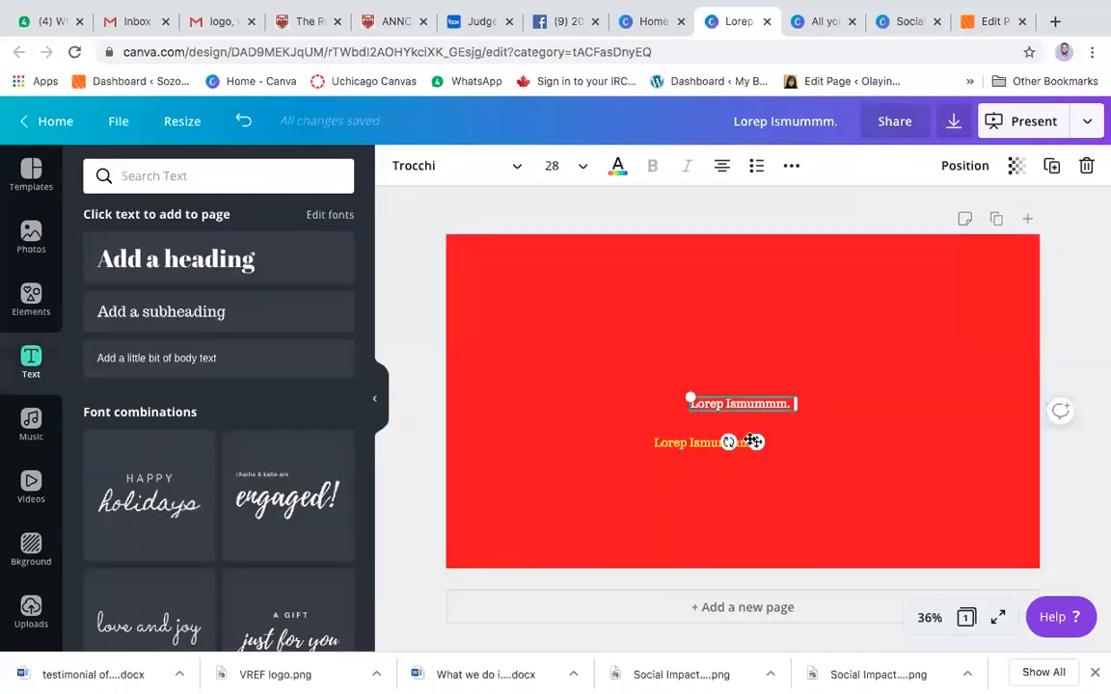
{"action": "left_click_drag", "start_coordinate": [666, 432], "coordinate": [461, 344]}
{"action": "left_click", "coordinate": [692, 445]}
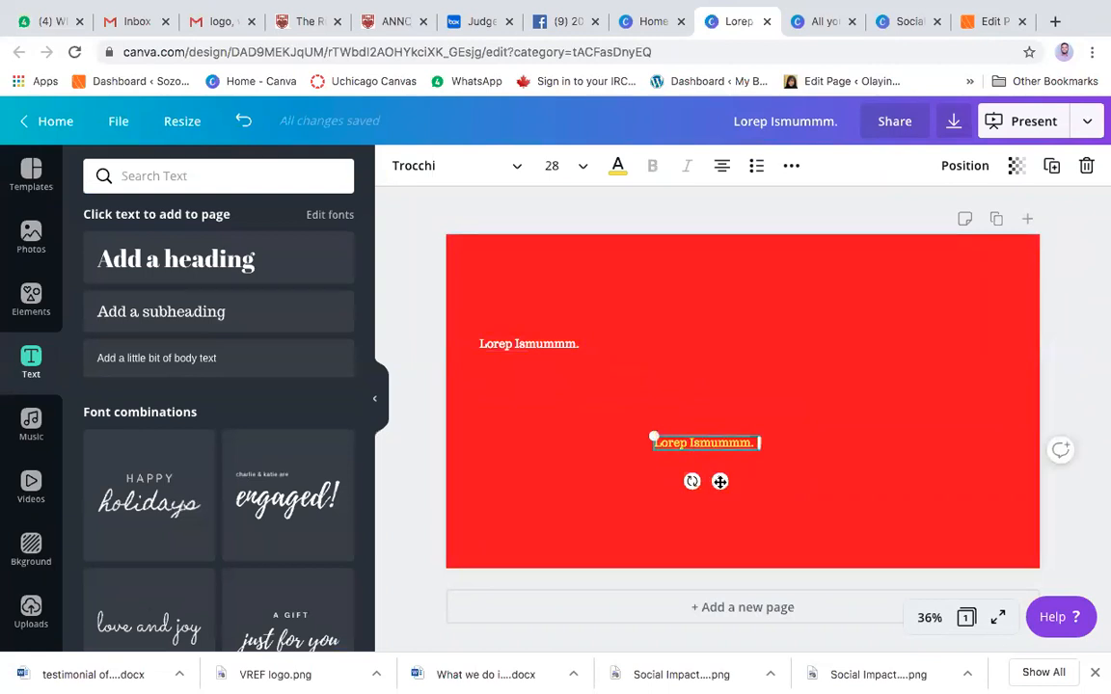
{"action": "left_click_drag", "start_coordinate": [719, 481], "coordinate": [546, 411]}
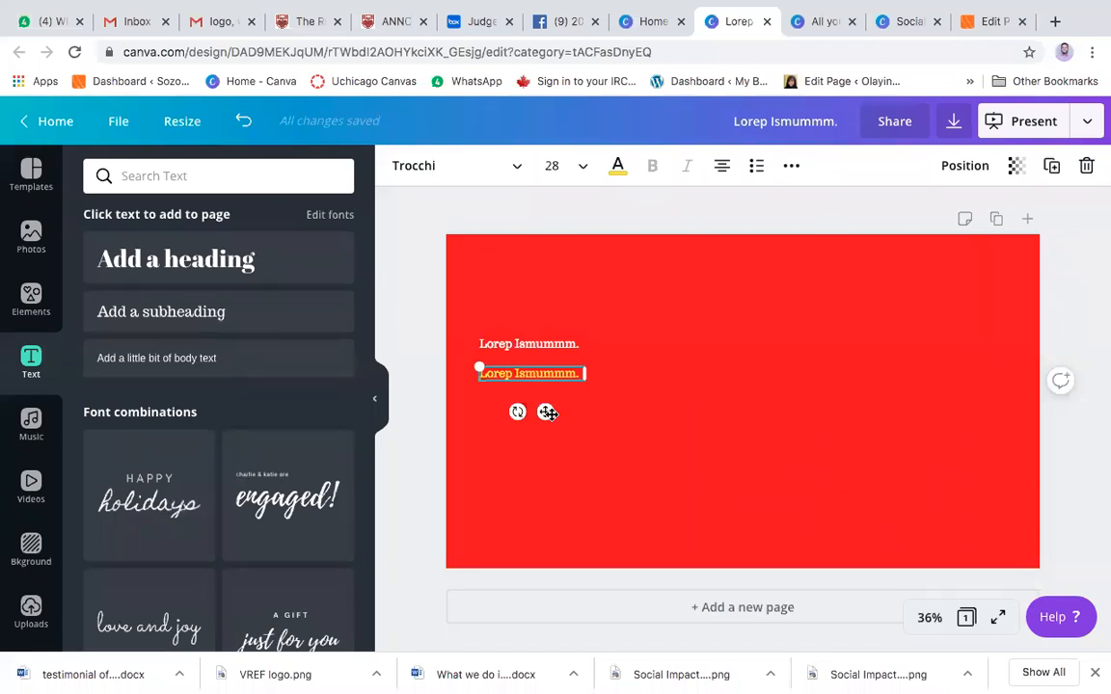
{"action": "left_click_drag", "start_coordinate": [544, 412], "coordinate": [587, 458]}
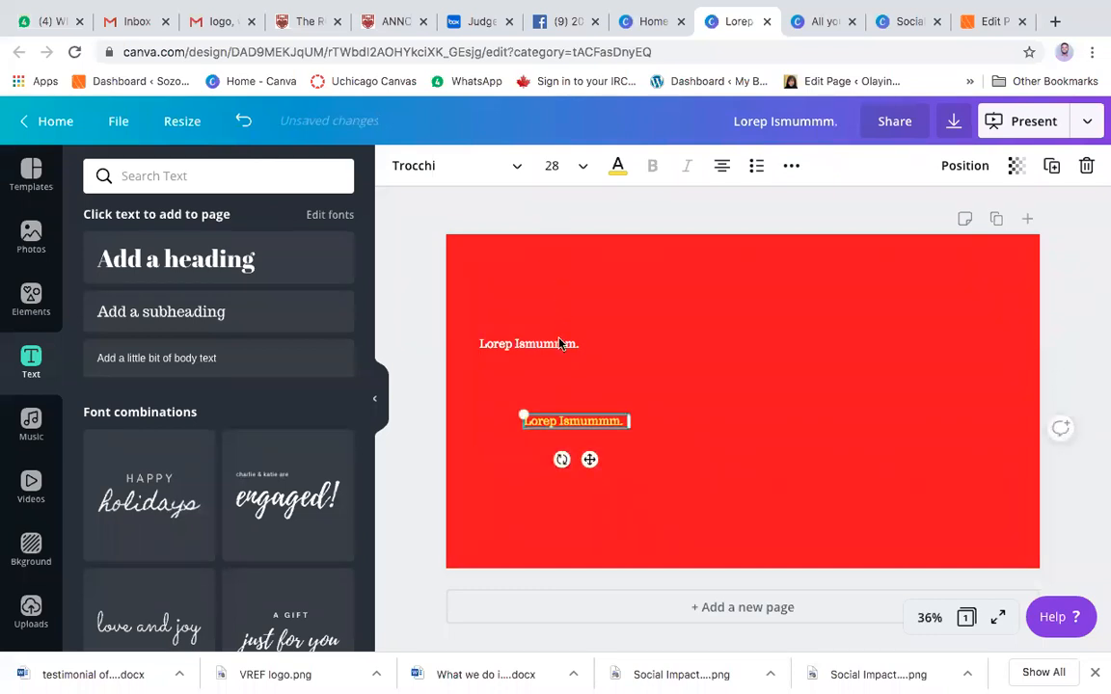
{"action": "left_click_drag", "start_coordinate": [554, 344], "coordinate": [553, 387]}
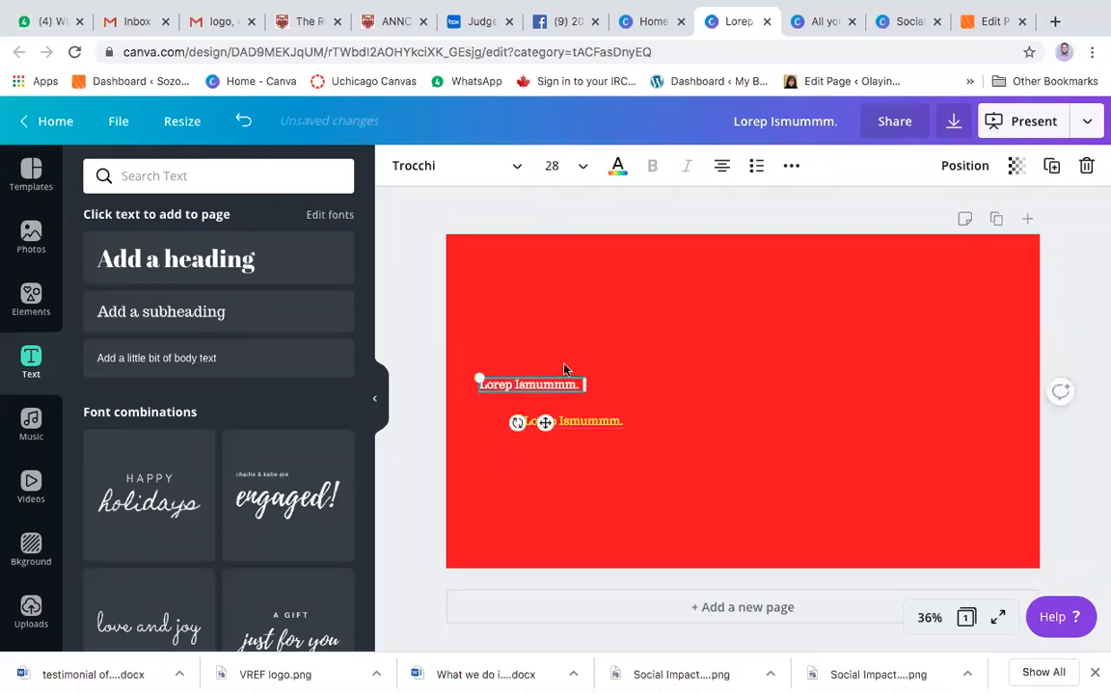
Duplicate the yellow text and place the copy lower on the page, left-aligned with the white text
{"action": "left_click", "coordinate": [582, 422]}
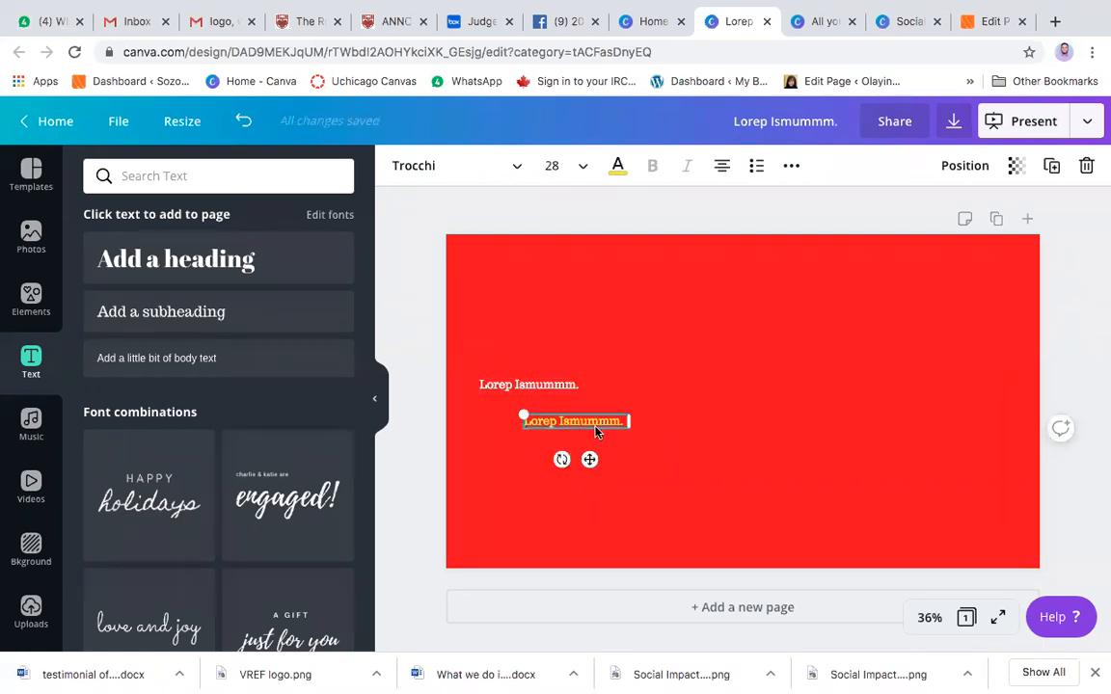
{"action": "left_click", "coordinate": [668, 473]}
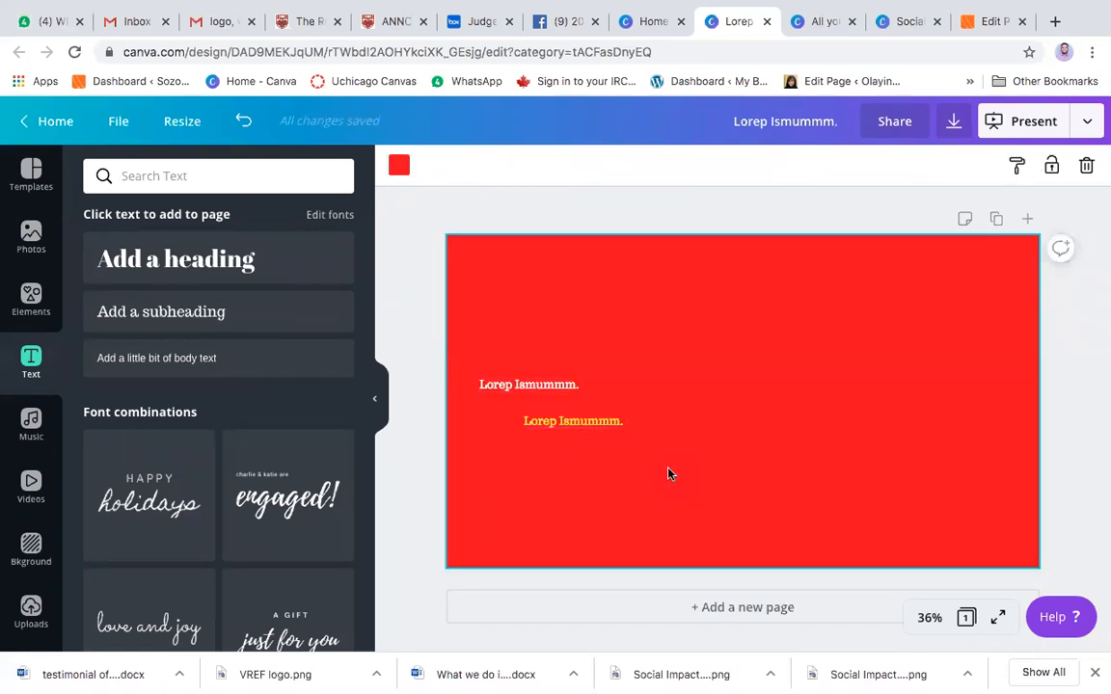
{"action": "key", "text": "super+v"}
{"action": "left_click_drag", "start_coordinate": [595, 466], "coordinate": [543, 517]}
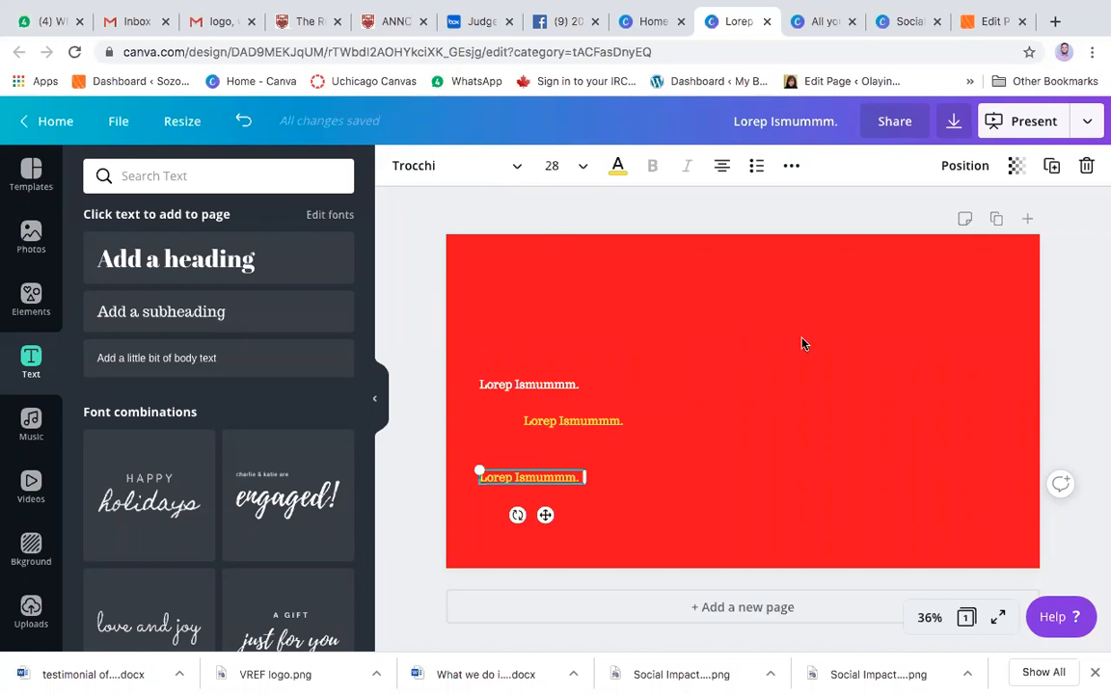
Change the font of the lowest yellow text to Bukhari Script
{"action": "left_click", "coordinate": [515, 168]}
{"action": "left_click", "coordinate": [150, 434]}
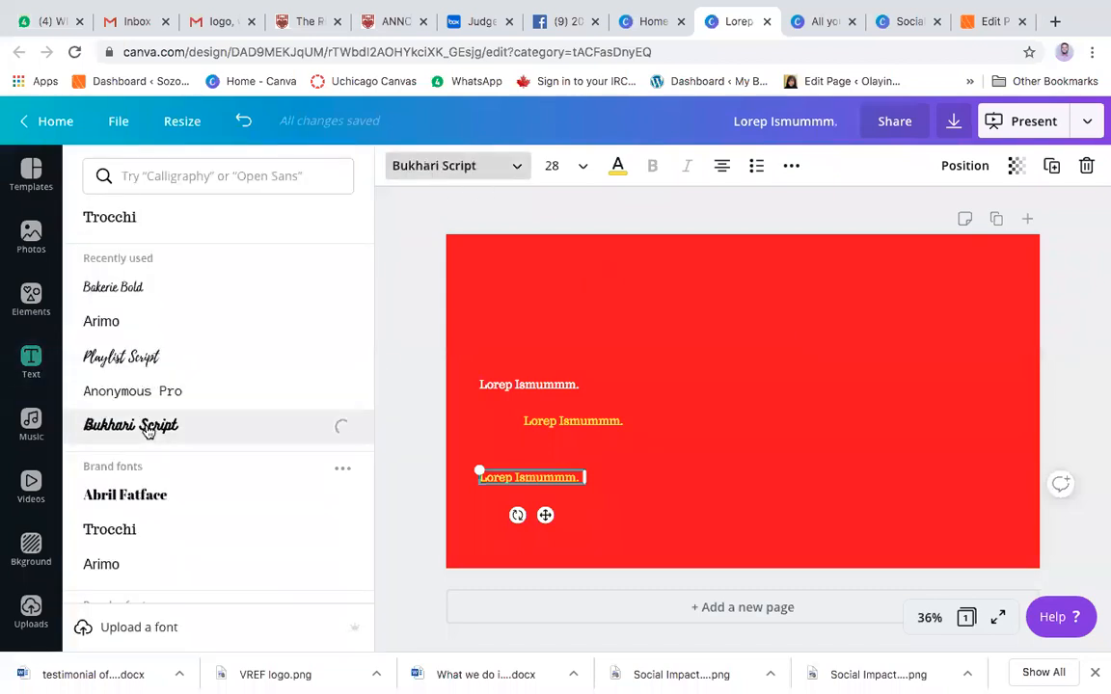
{"action": "left_click", "coordinate": [600, 422]}
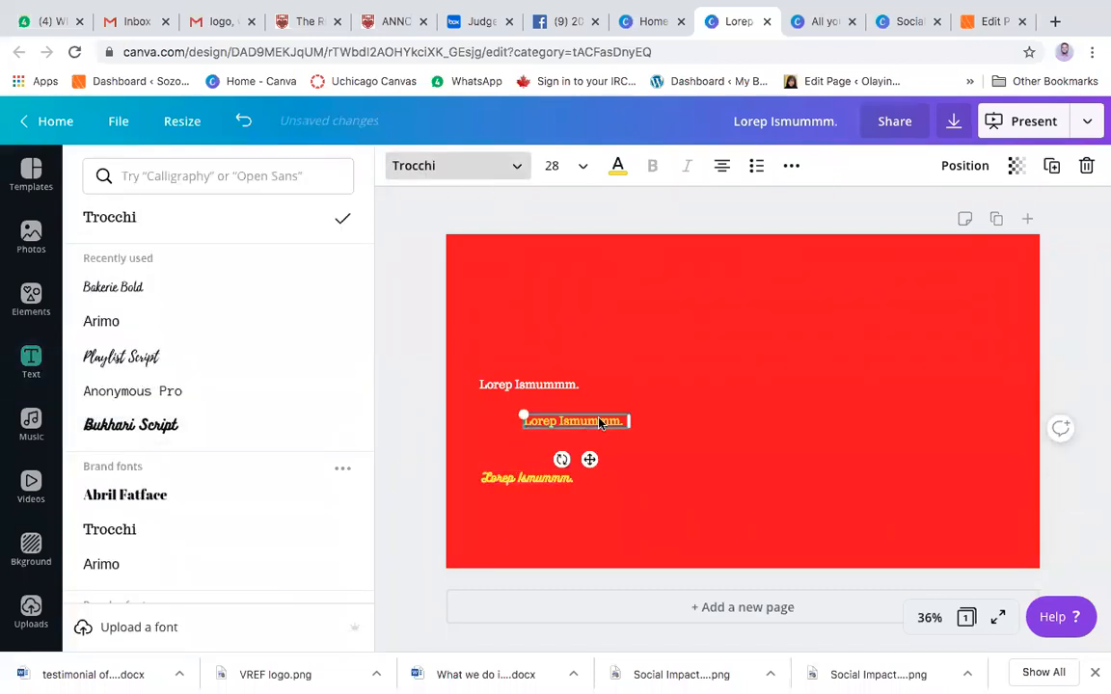
{"action": "left_click", "coordinate": [516, 166]}
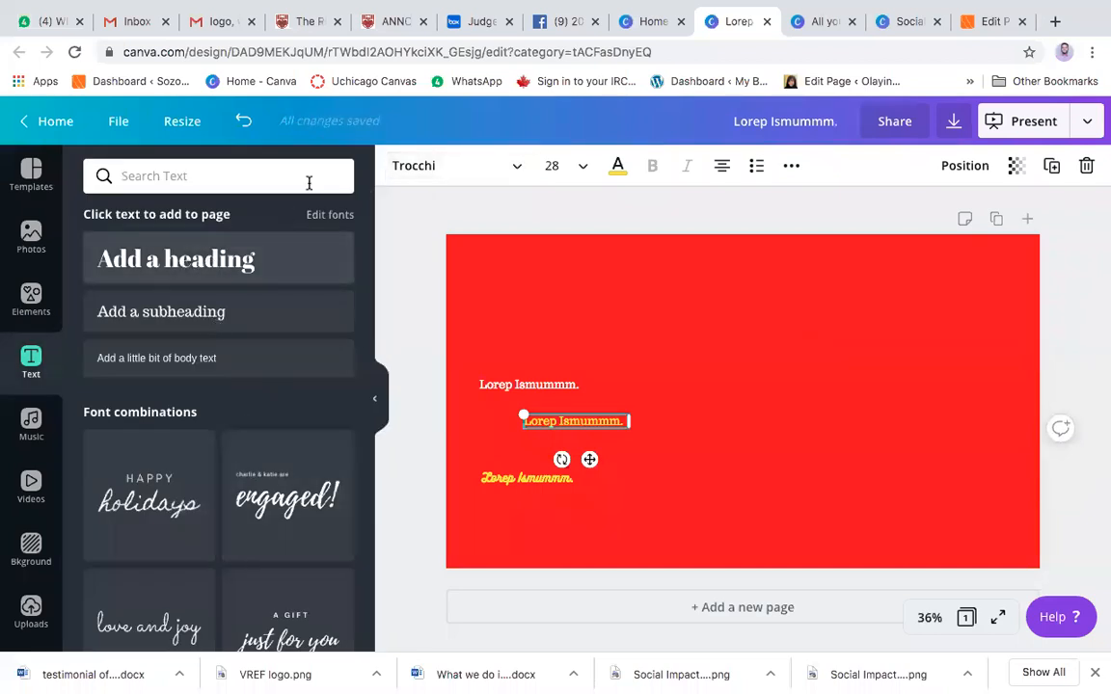
Add a heading text box with its placeholder text to the red page
{"action": "left_click", "coordinate": [278, 257]}
{"action": "left_click", "coordinate": [853, 376]}
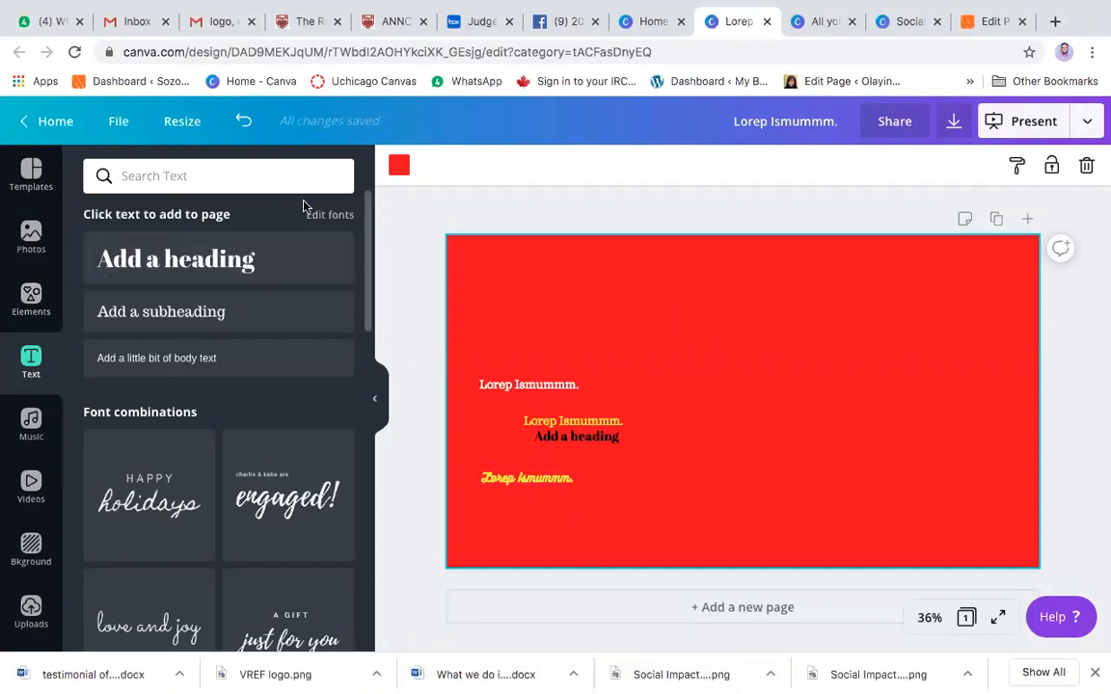
Leave the design editor and open the overview of all designs
{"action": "left_click", "coordinate": [27, 126]}
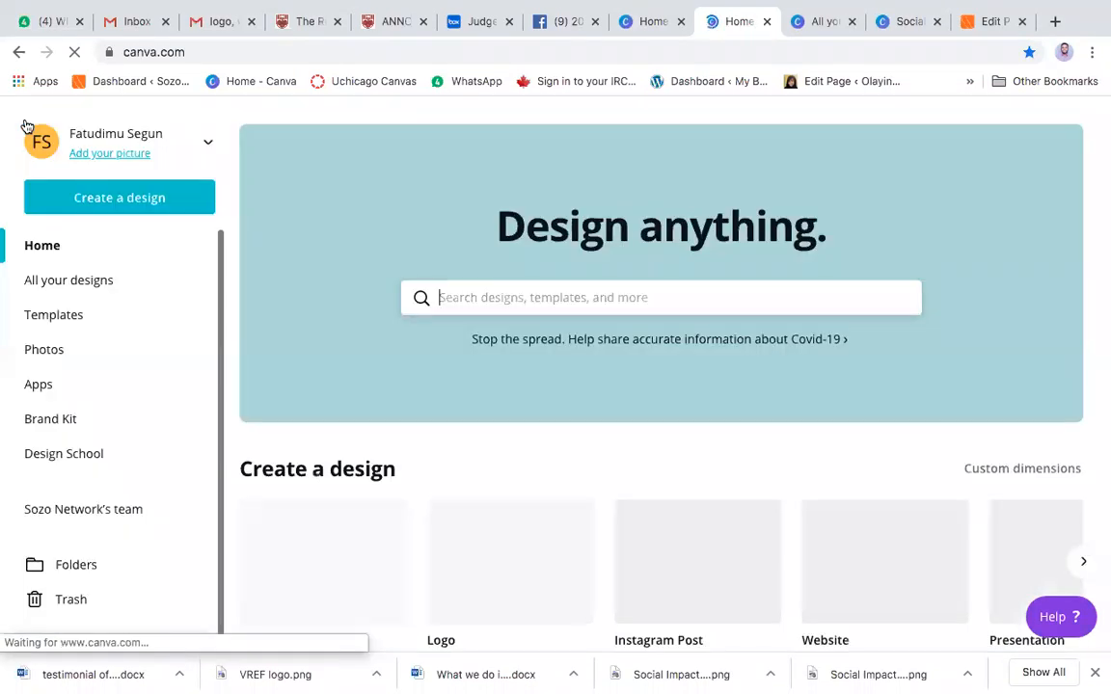
{"action": "left_click", "coordinate": [65, 280]}
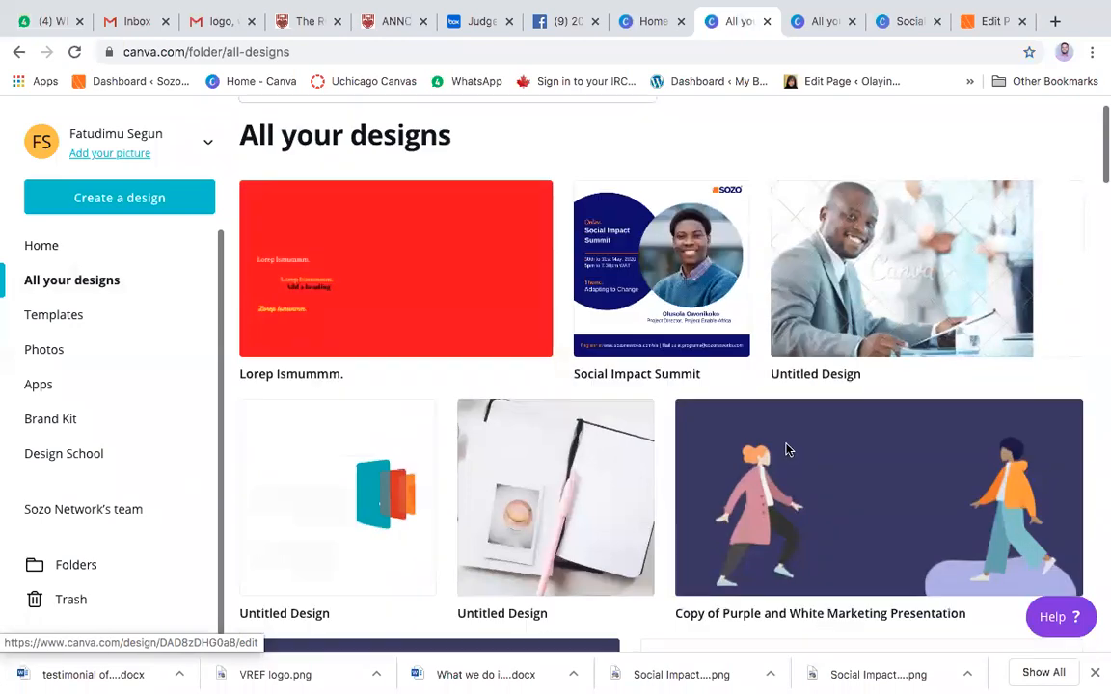
Find the "YID to FCMB" presentation among all saved designs and open it for editing
{"action": "scroll", "coordinate": [787, 450], "scroll_direction": "down", "scroll_amount": 5}
{"action": "scroll", "coordinate": [787, 450], "scroll_direction": "up", "scroll_amount": 3}
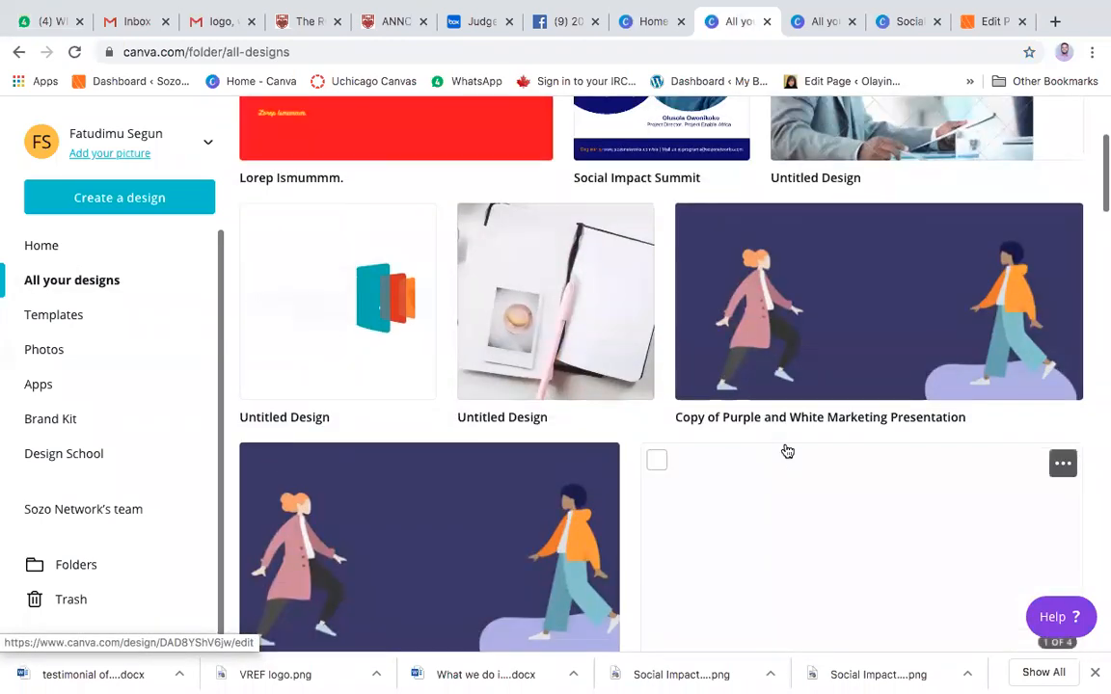
{"action": "scroll", "coordinate": [806, 506], "scroll_direction": "up", "scroll_amount": 3}
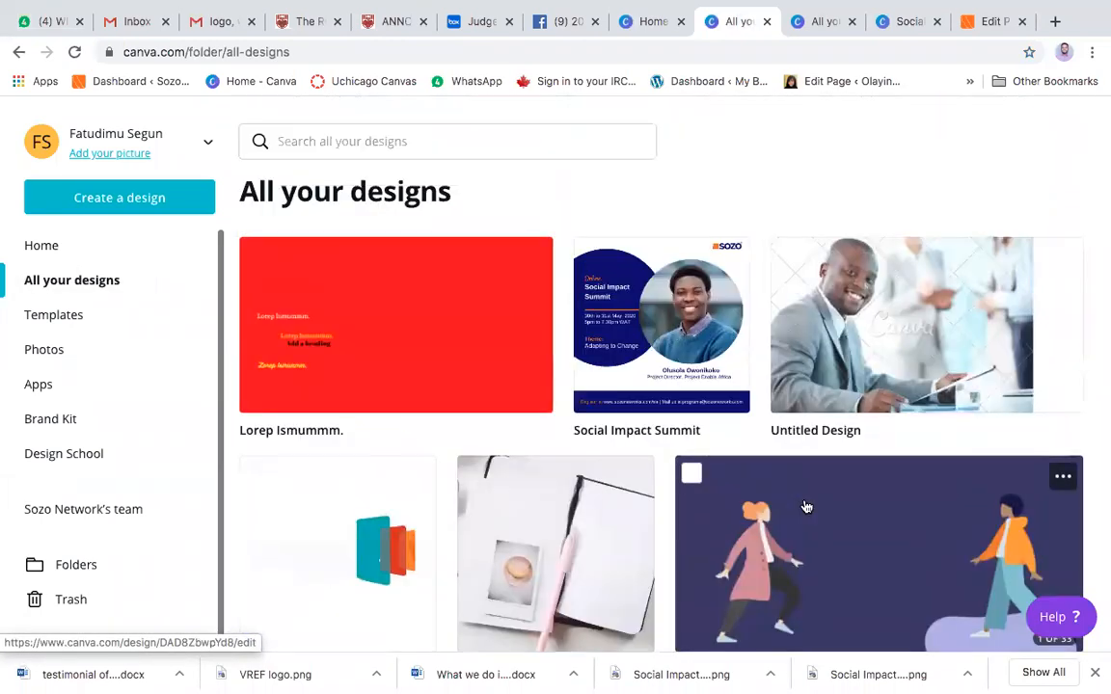
{"action": "scroll", "coordinate": [838, 526], "scroll_direction": "down", "scroll_amount": 7}
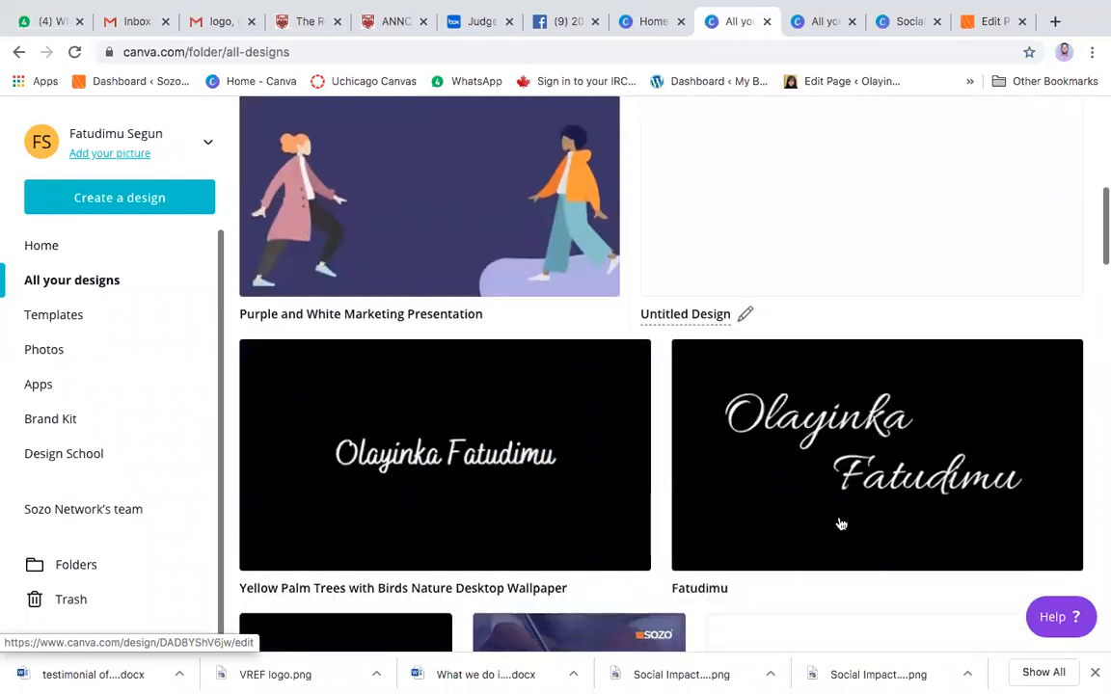
{"action": "scroll", "coordinate": [842, 524], "scroll_direction": "down", "scroll_amount": 3}
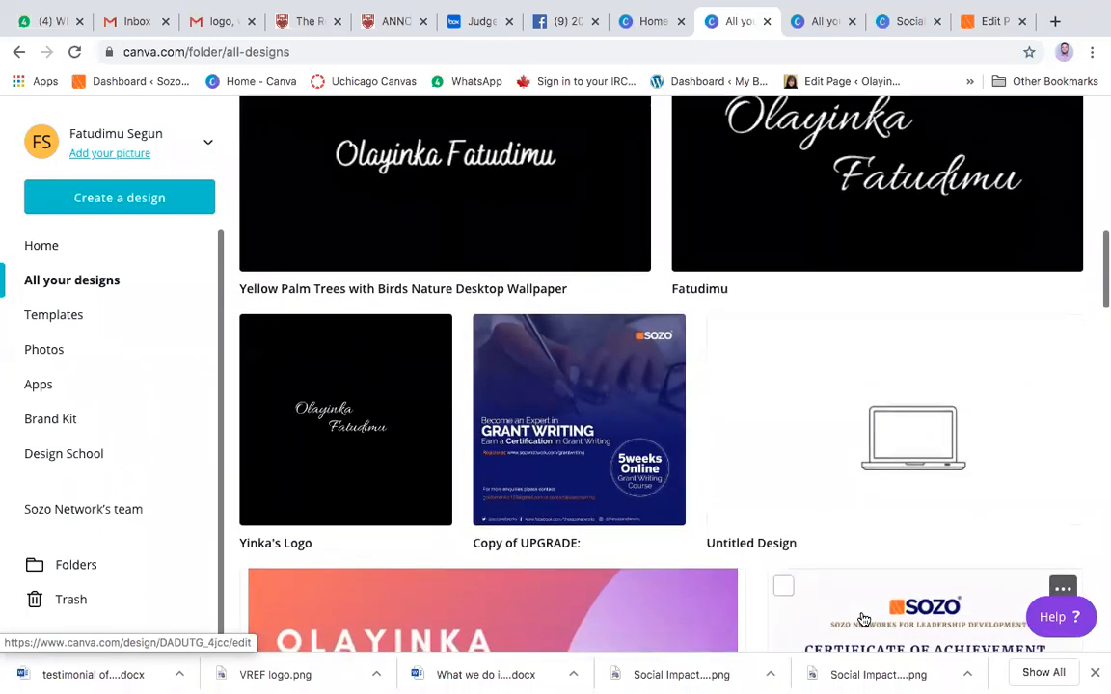
{"action": "scroll", "coordinate": [864, 619], "scroll_direction": "down", "scroll_amount": 6}
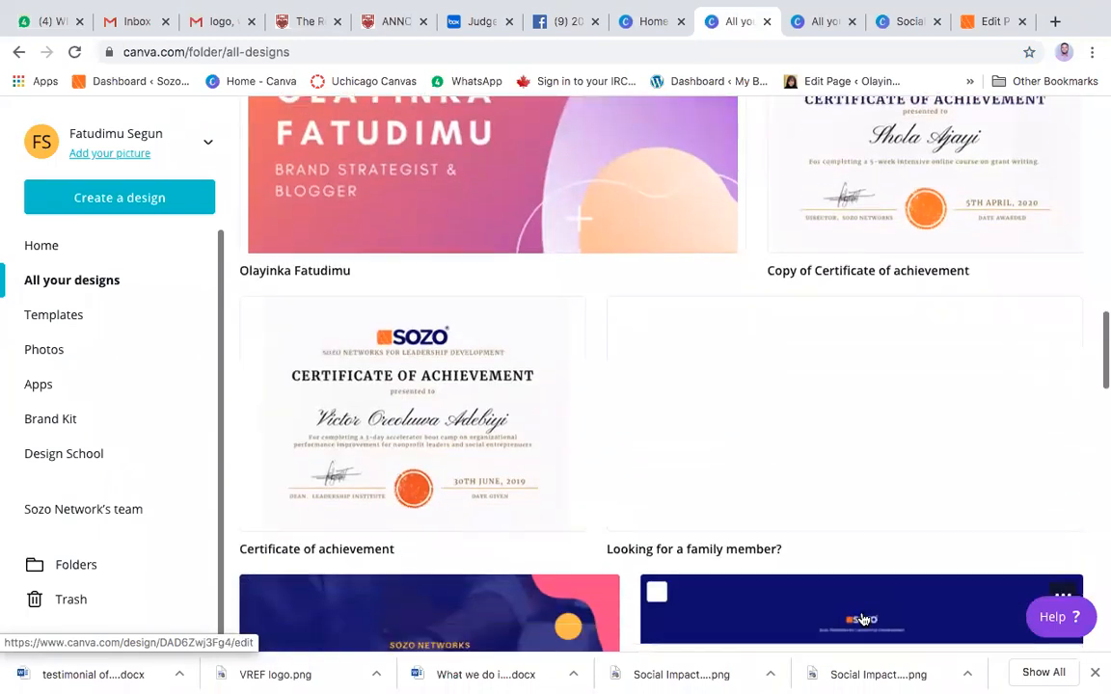
{"action": "scroll", "coordinate": [864, 618], "scroll_direction": "down", "scroll_amount": 6}
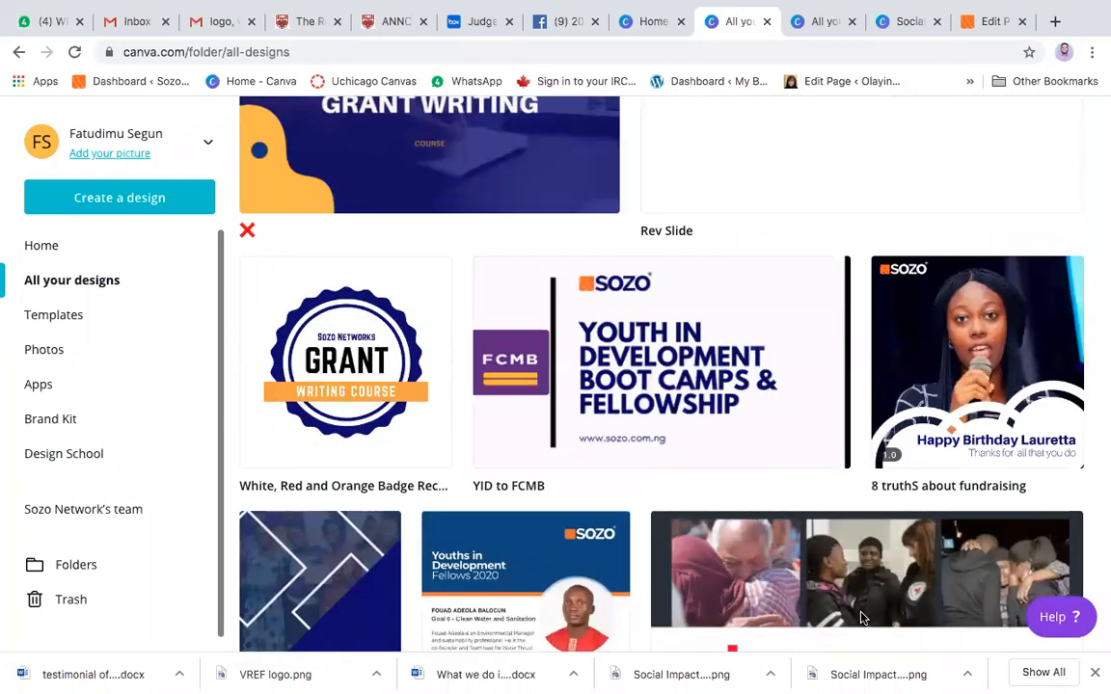
{"action": "left_click", "coordinate": [726, 405]}
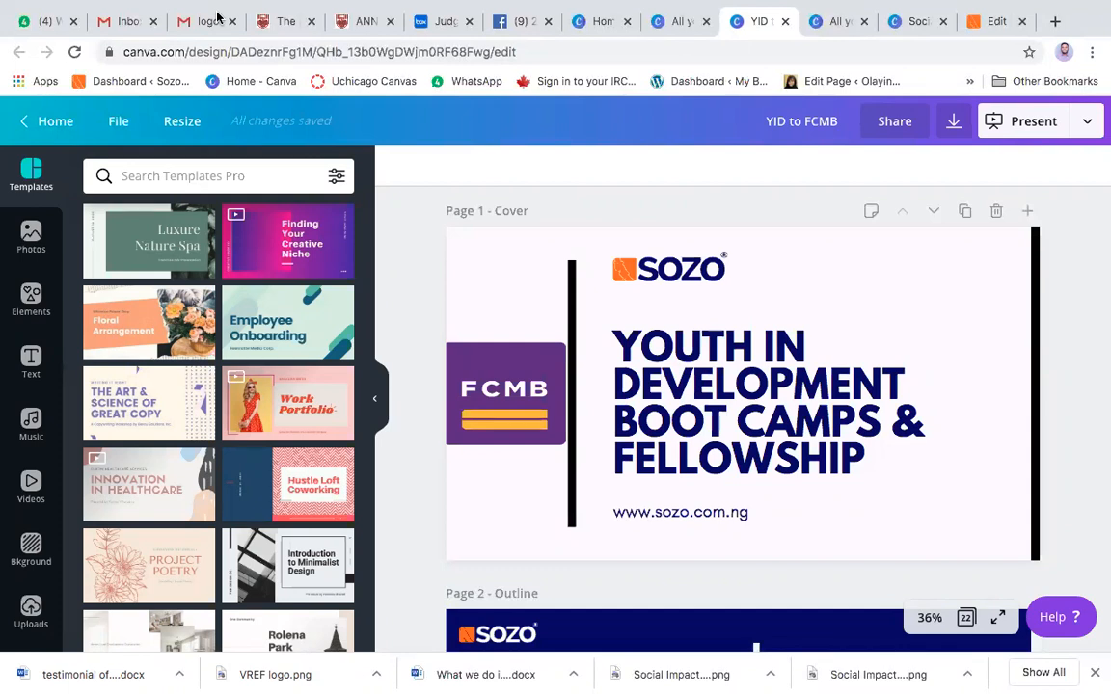
Nudge the cover page's heading and web address slightly upward, keeping both left-aligned with the SOZO logo
{"action": "left_click", "coordinate": [850, 354]}
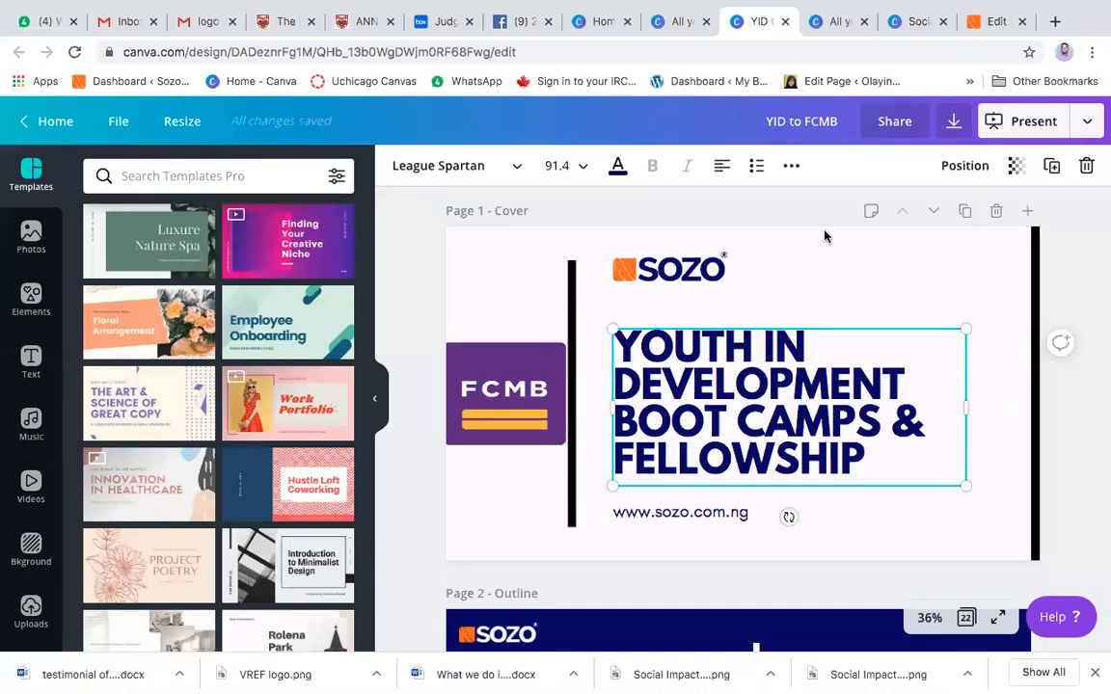
{"action": "left_click", "coordinate": [635, 273]}
{"action": "left_click_drag", "start_coordinate": [634, 274], "coordinate": [632, 275]}
{"action": "mouse_move", "coordinate": [756, 379]}
{"action": "left_mouse_down"}
{"action": "mouse_move", "coordinate": [747, 376]}
{"action": "mouse_move", "coordinate": [758, 382]}
{"action": "left_mouse_up"}
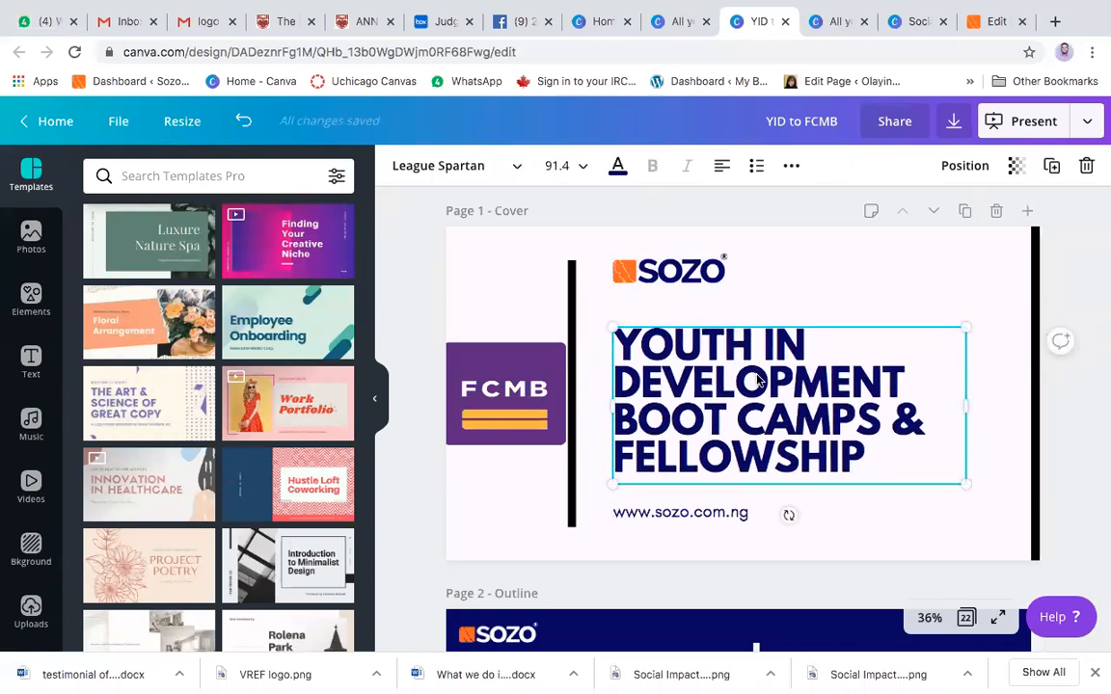
{"action": "left_click", "coordinate": [676, 503]}
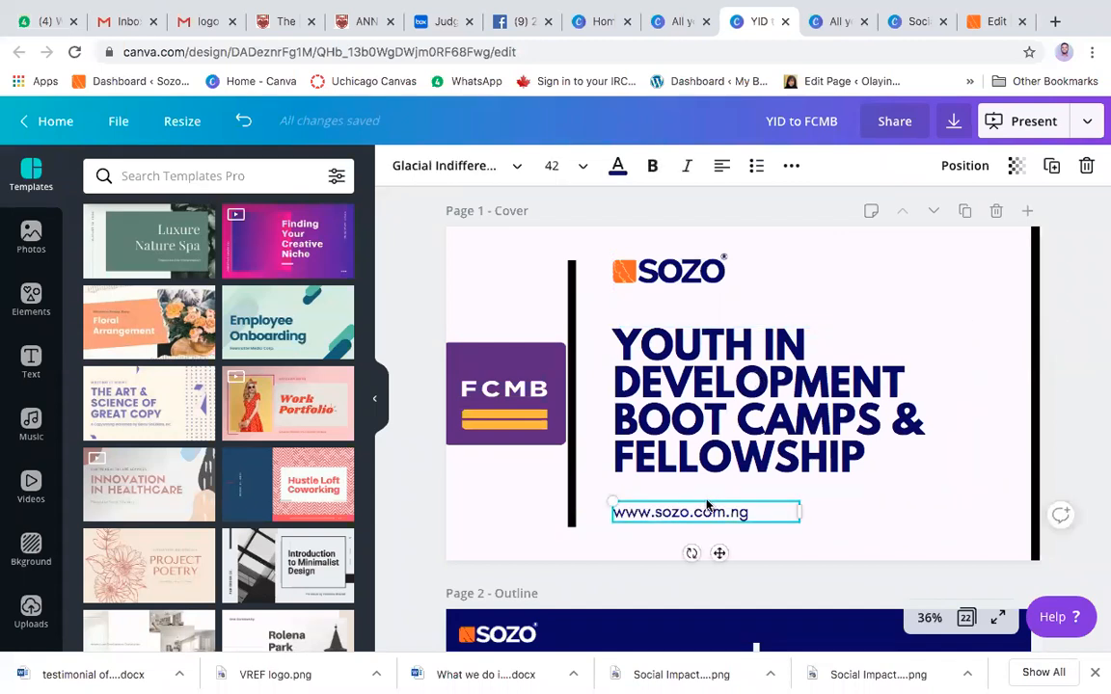
{"action": "mouse_move", "coordinate": [719, 553]}
{"action": "left_mouse_down"}
{"action": "mouse_move", "coordinate": [735, 557]}
{"action": "mouse_move", "coordinate": [722, 550]}
{"action": "left_mouse_up"}
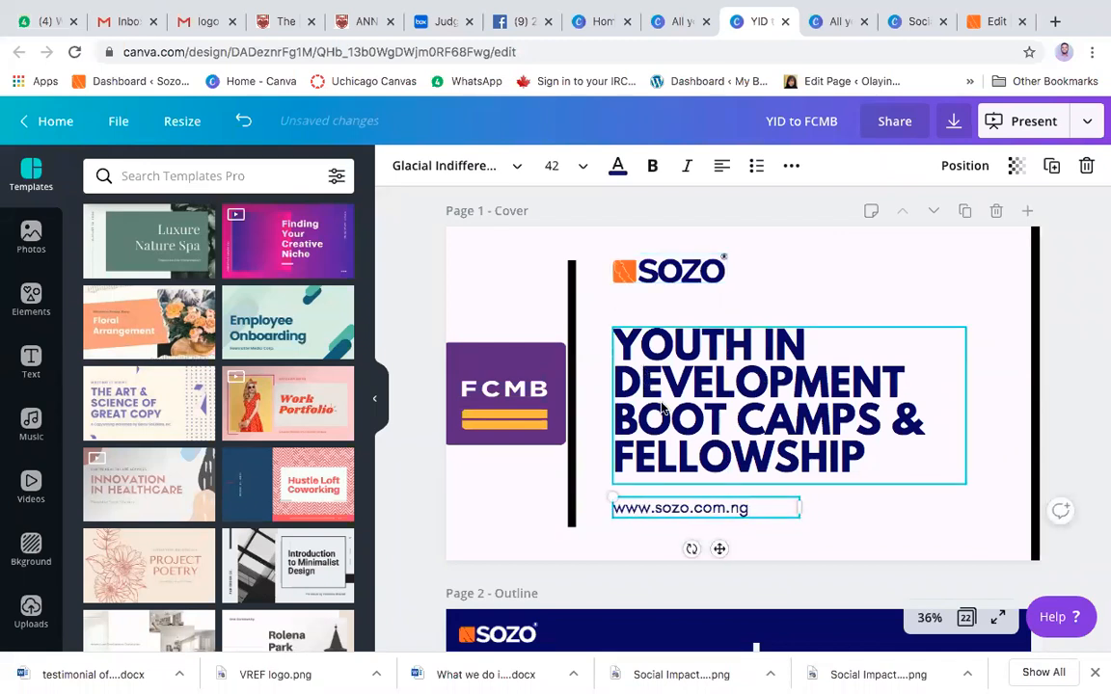
Raise the cover heading until it is vertically centred with the FCMB logo, and nudge that logo slightly to the right
{"action": "mouse_move", "coordinate": [733, 397]}
{"action": "left_mouse_down"}
{"action": "mouse_move", "coordinate": [757, 393]}
{"action": "mouse_move", "coordinate": [728, 395]}
{"action": "mouse_move", "coordinate": [757, 394]}
{"action": "mouse_move", "coordinate": [728, 395]}
{"action": "mouse_move", "coordinate": [724, 372]}
{"action": "mouse_move", "coordinate": [721, 444]}
{"action": "mouse_move", "coordinate": [725, 378]}
{"action": "mouse_move", "coordinate": [727, 416]}
{"action": "mouse_move", "coordinate": [728, 387]}
{"action": "left_mouse_up"}
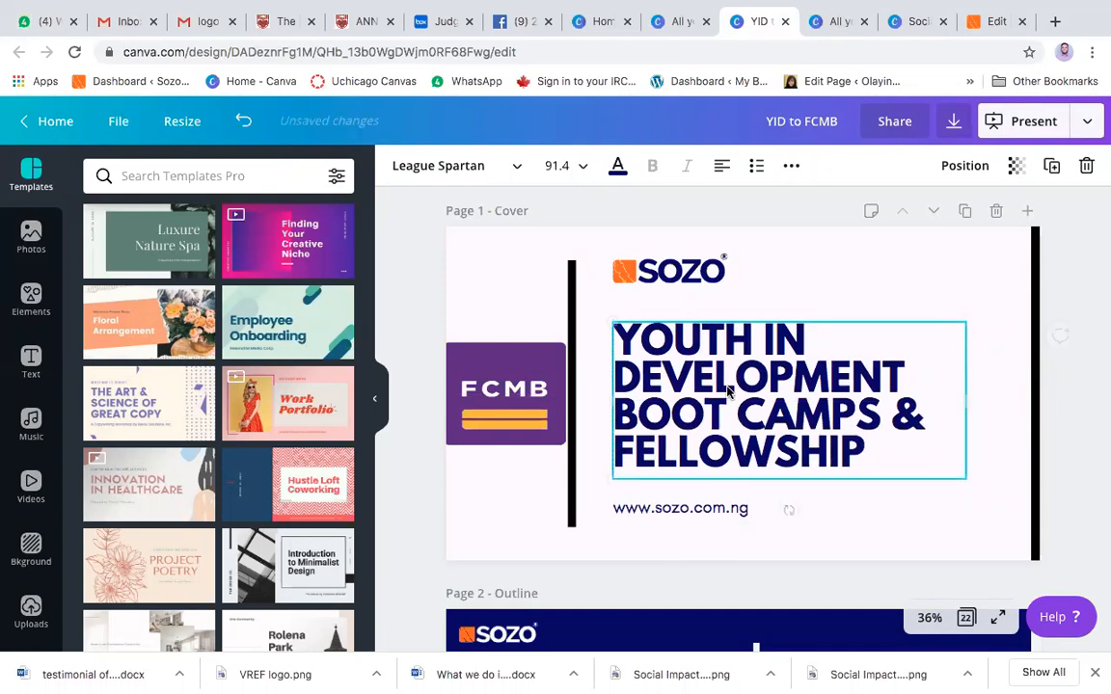
{"action": "left_click", "coordinate": [940, 527]}
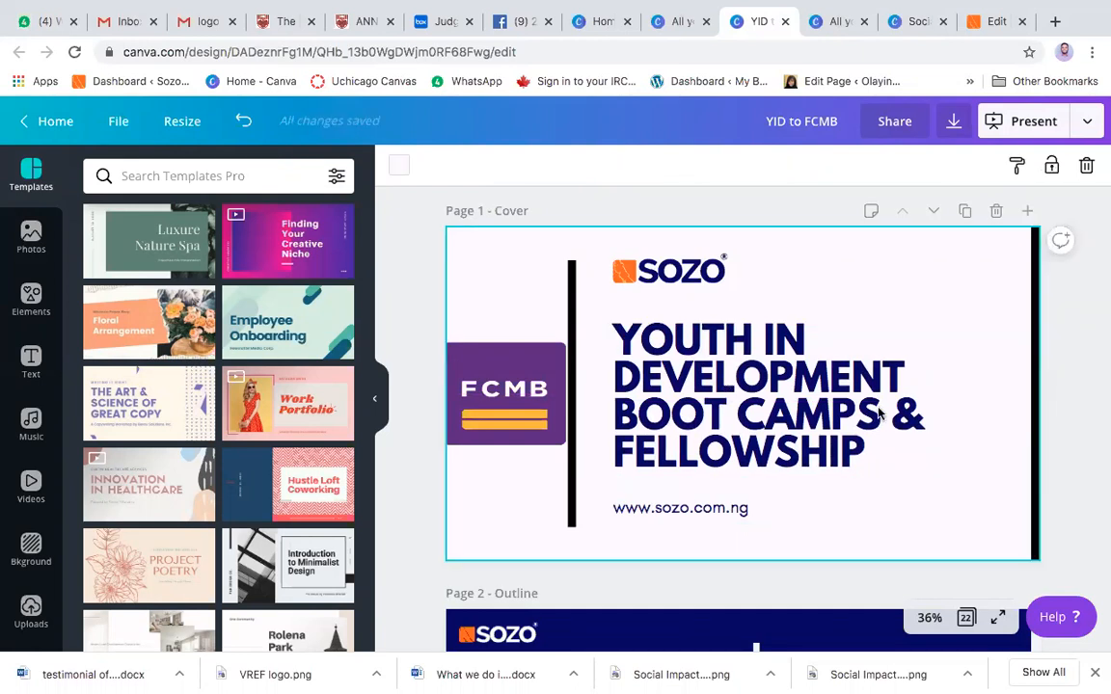
{"action": "left_click", "coordinate": [730, 383]}
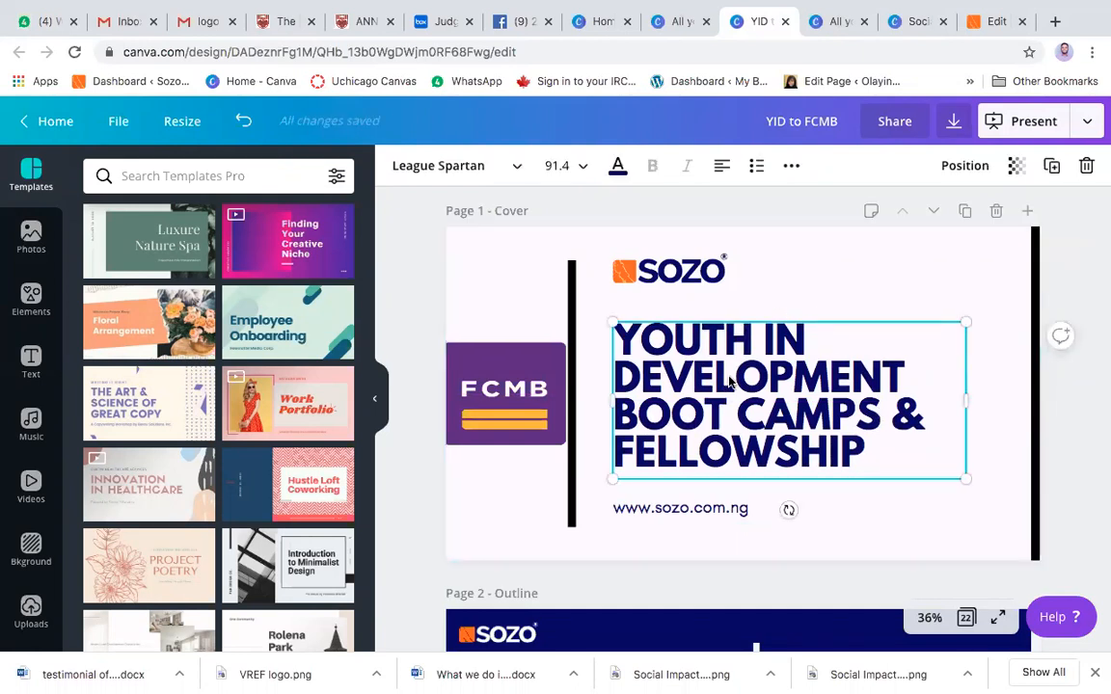
{"action": "left_click", "coordinate": [516, 386]}
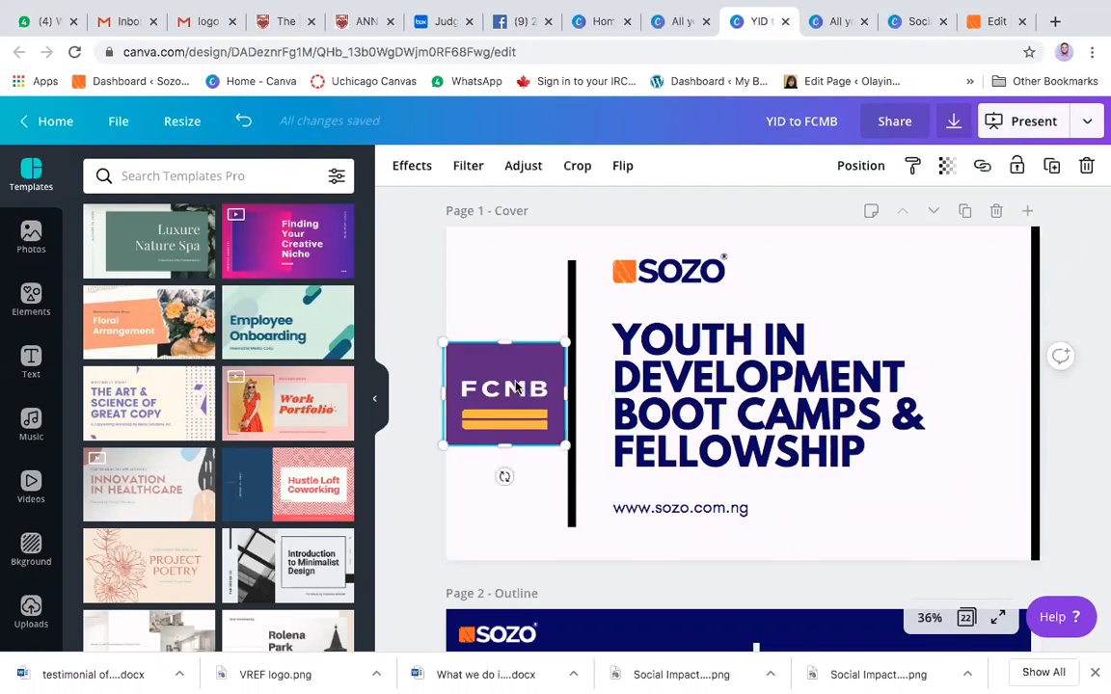
{"action": "left_click_drag", "start_coordinate": [516, 391], "coordinate": [516, 383]}
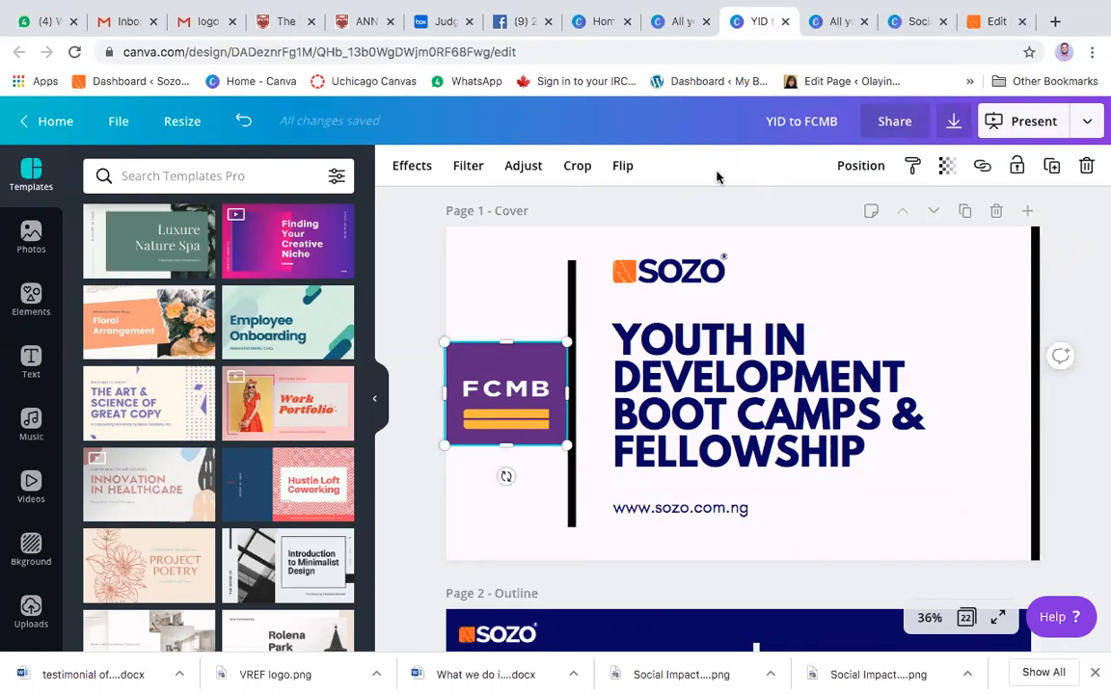
{"action": "mouse_move", "coordinate": [683, 367]}
{"action": "left_mouse_down"}
{"action": "mouse_move", "coordinate": [665, 360]}
{"action": "mouse_move", "coordinate": [675, 373]}
{"action": "left_mouse_up"}
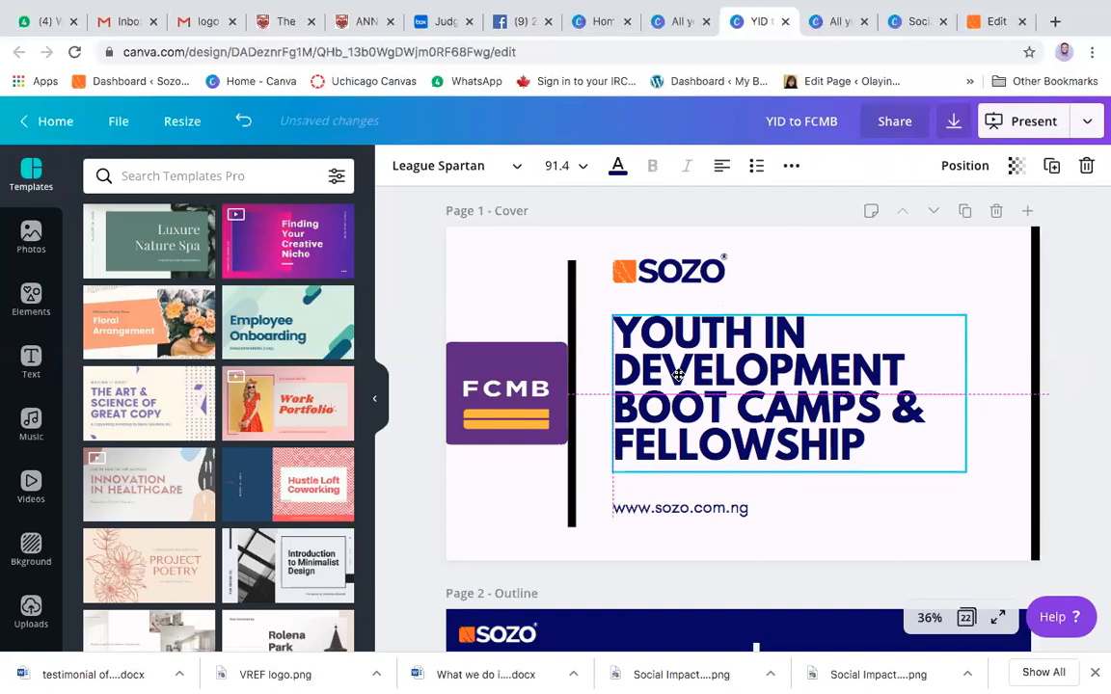
{"action": "left_click", "coordinate": [942, 271]}
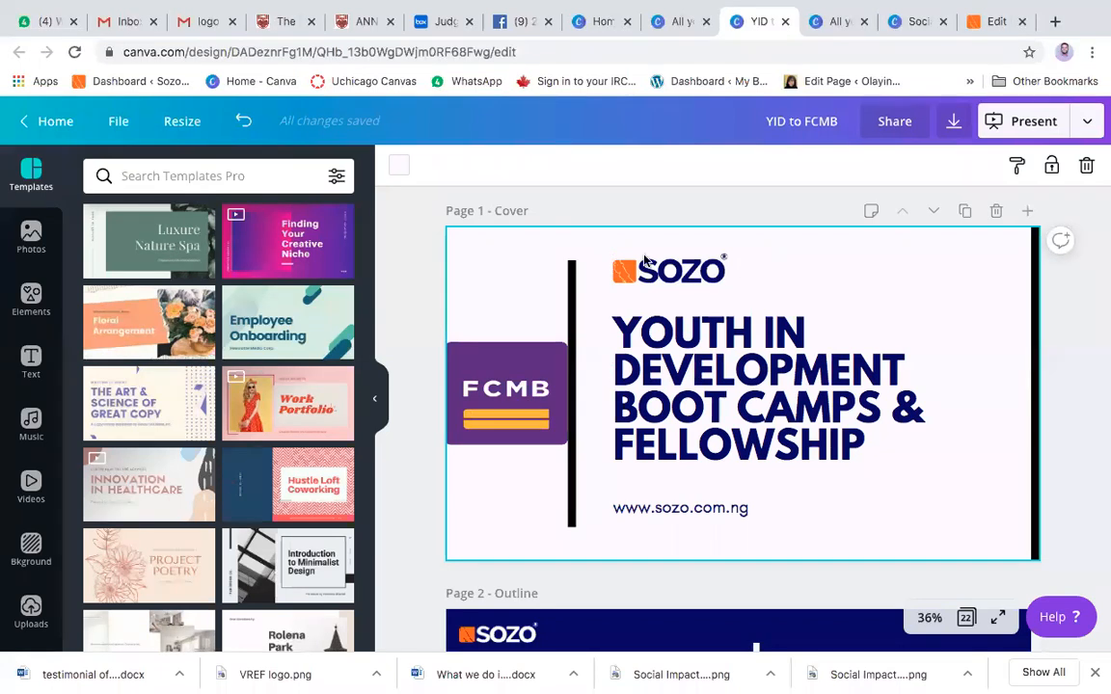
Move the cover's vertical black bar right, closer to the heading, and shift the FCMB logo right to sit beside it
{"action": "left_click", "coordinate": [570, 277]}
{"action": "left_click_drag", "start_coordinate": [573, 274], "coordinate": [567, 274]}
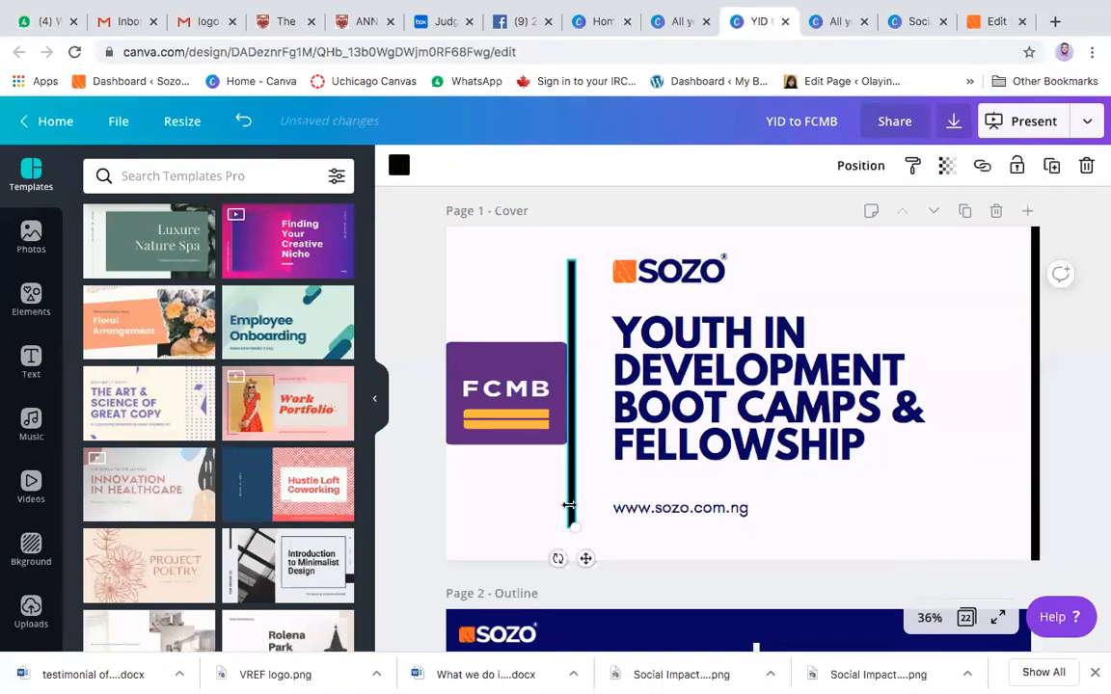
{"action": "left_click_drag", "start_coordinate": [569, 504], "coordinate": [578, 506]}
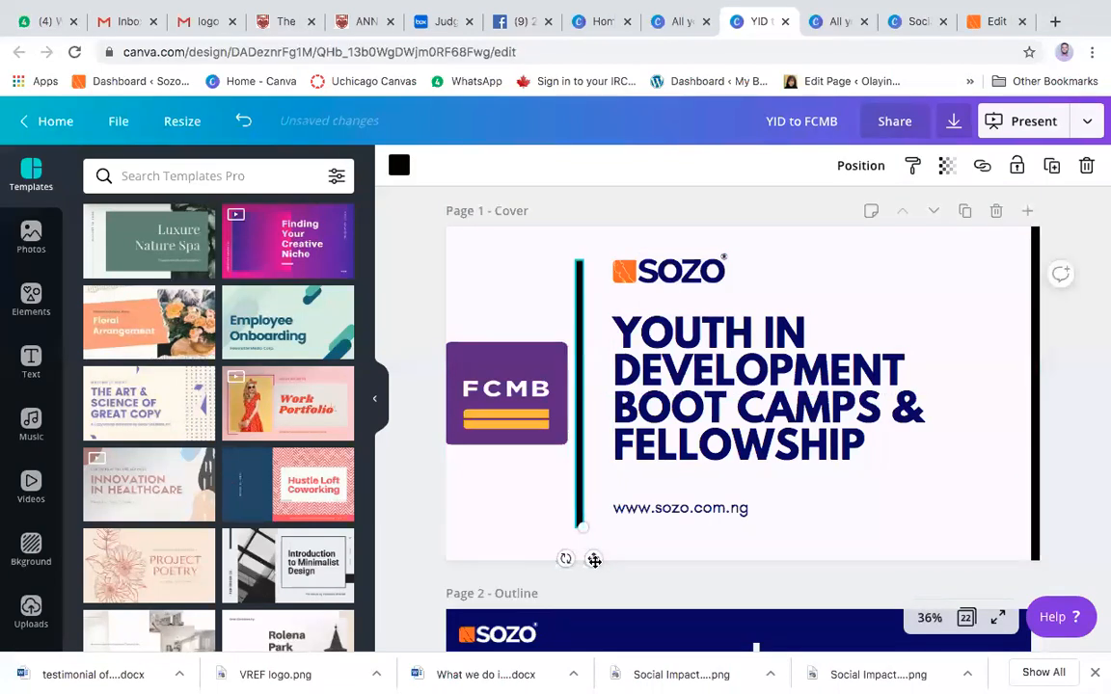
{"action": "left_click_drag", "start_coordinate": [595, 561], "coordinate": [603, 560]}
{"action": "left_click", "coordinate": [985, 289]}
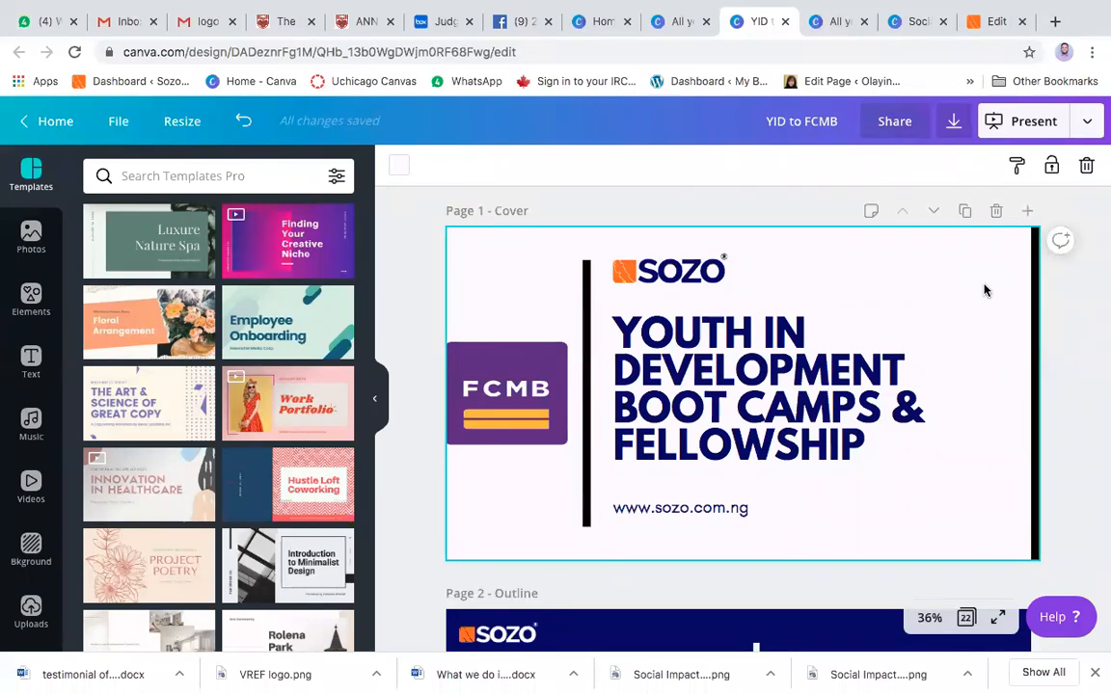
{"action": "left_click_drag", "start_coordinate": [509, 355], "coordinate": [517, 351]}
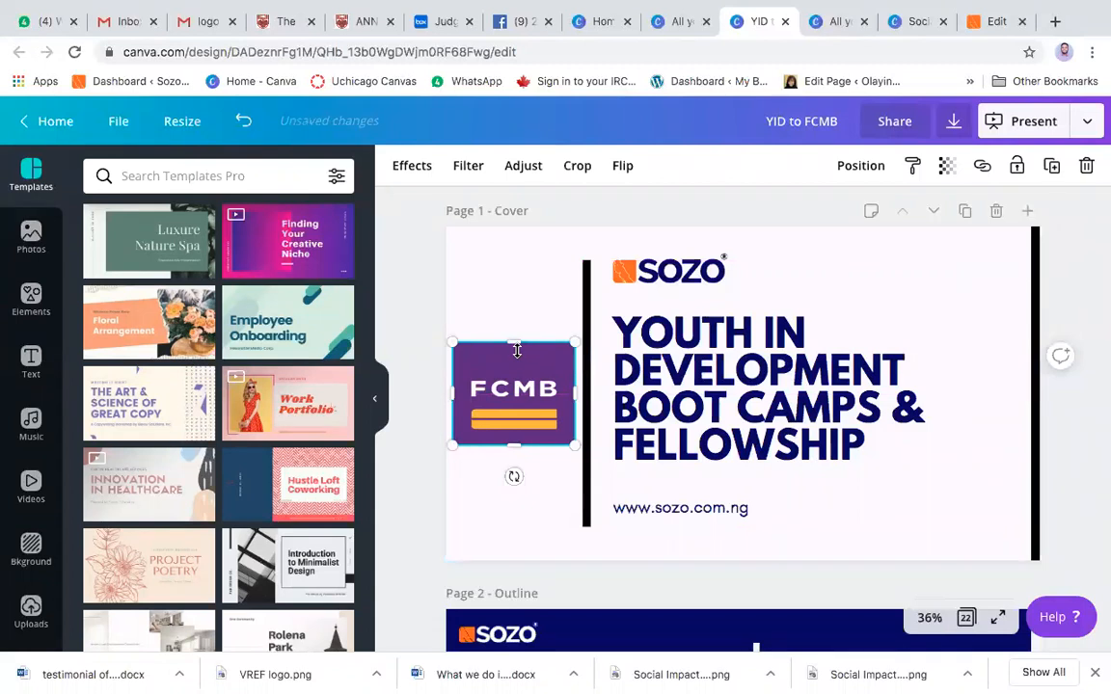
Recolor the orange light bulb on the Outline page with the grey from the document colors
{"action": "scroll", "coordinate": [1091, 448], "scroll_direction": "down", "scroll_amount": 3}
{"action": "scroll", "coordinate": [1094, 449], "scroll_direction": "up", "scroll_amount": 3}
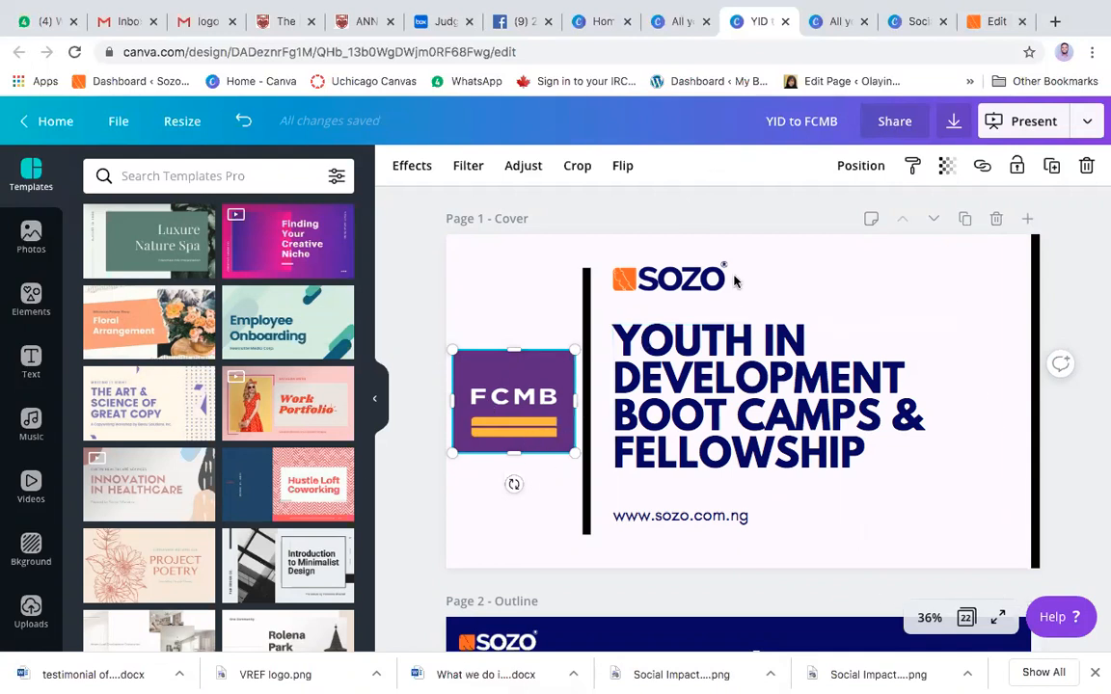
{"action": "scroll", "coordinate": [1016, 453], "scroll_direction": "down", "scroll_amount": 5}
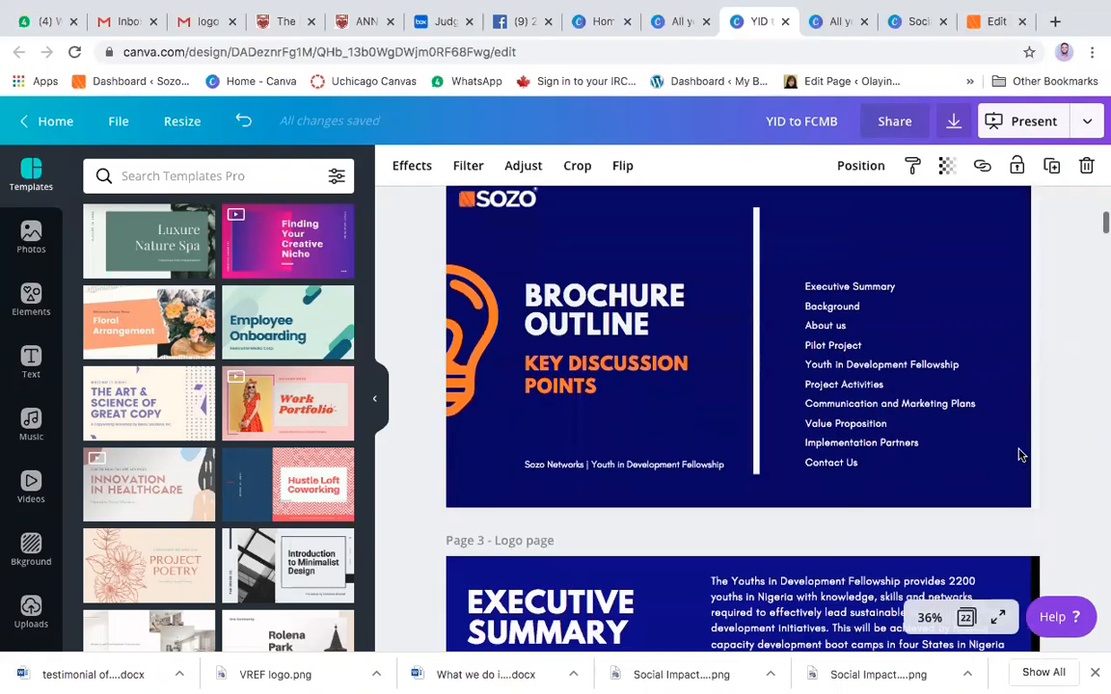
{"action": "scroll", "coordinate": [987, 361], "scroll_direction": "up", "scroll_amount": 1}
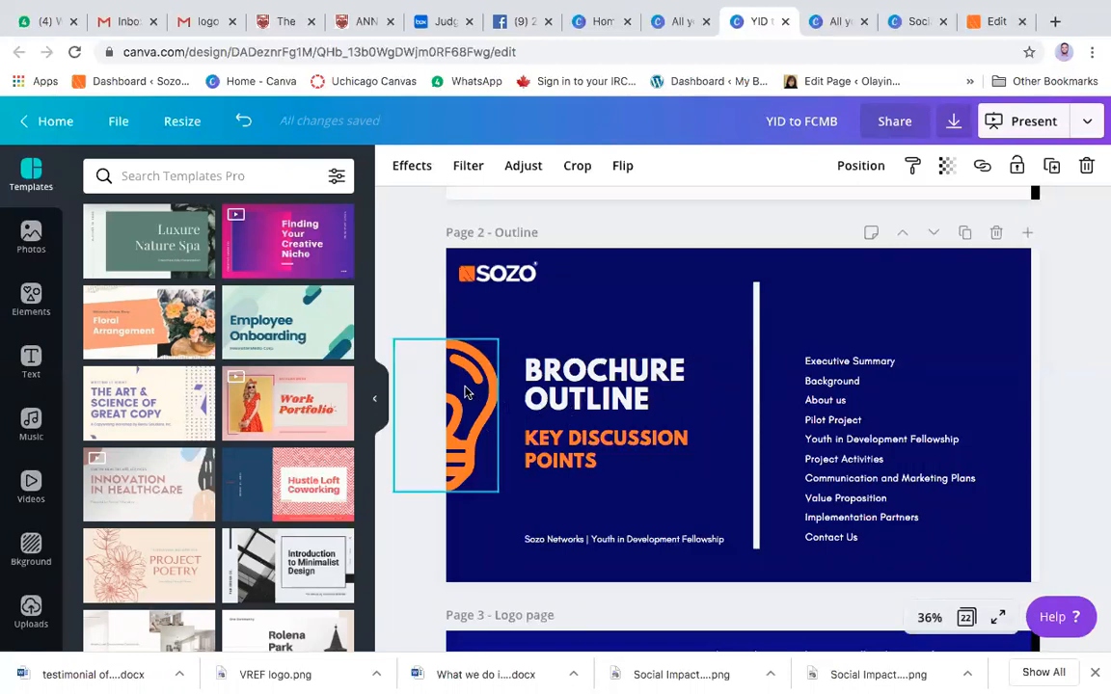
{"action": "left_click", "coordinate": [470, 421]}
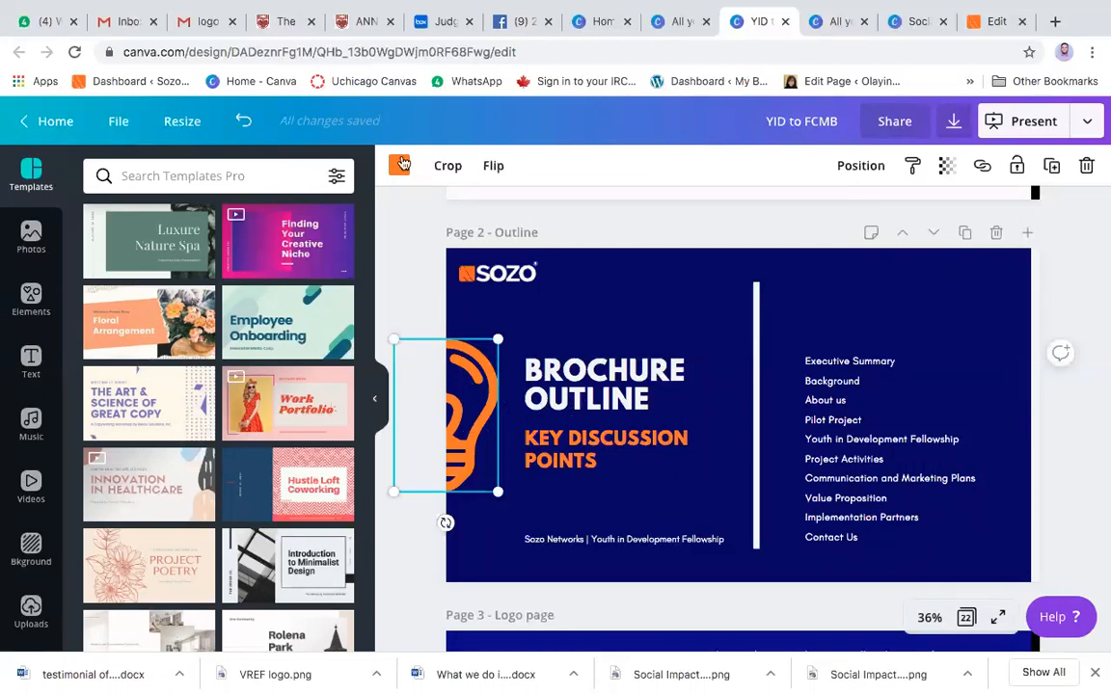
{"action": "left_click", "coordinate": [398, 165]}
{"action": "left_click", "coordinate": [101, 385]}
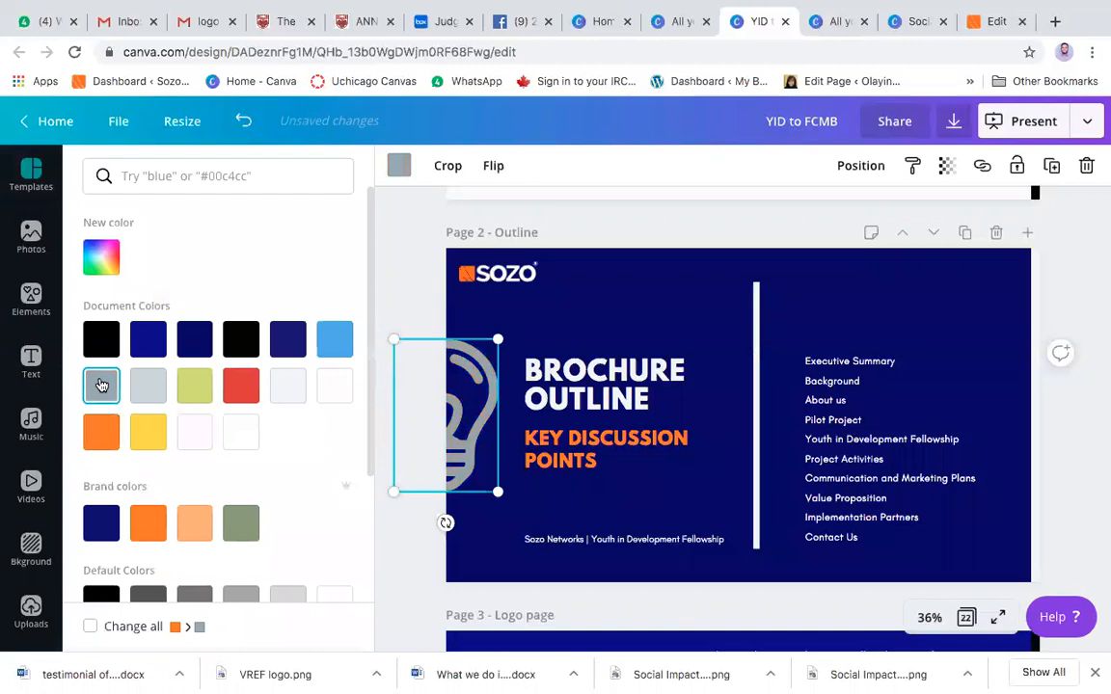
{"action": "left_click", "coordinate": [657, 285]}
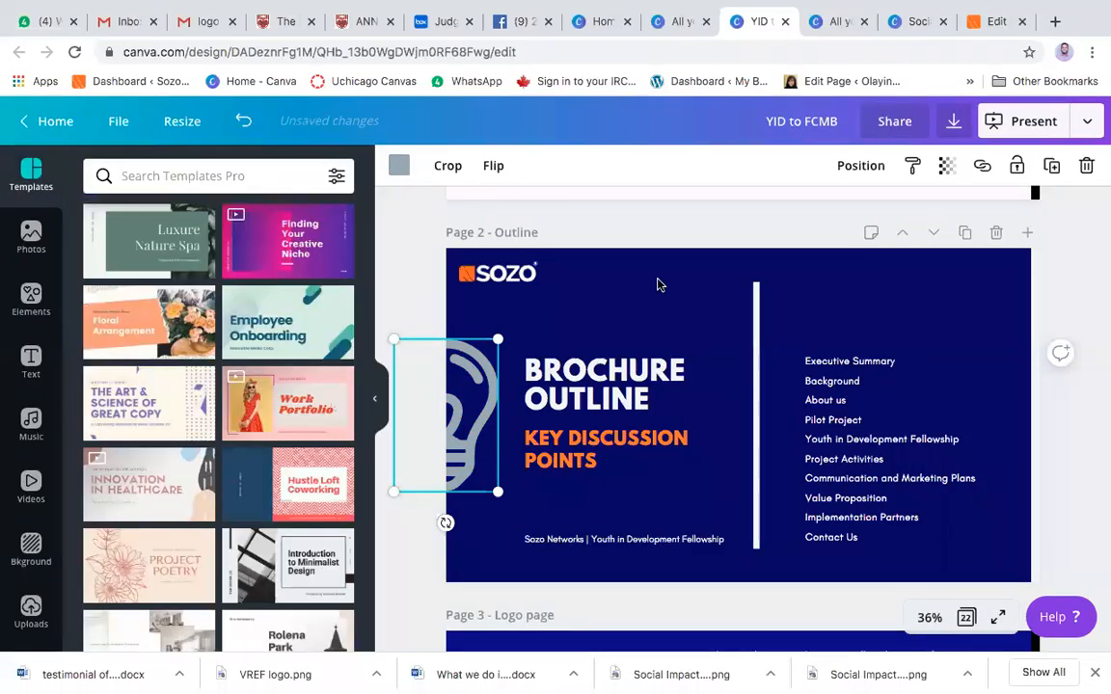
{"action": "left_click", "coordinate": [658, 285]}
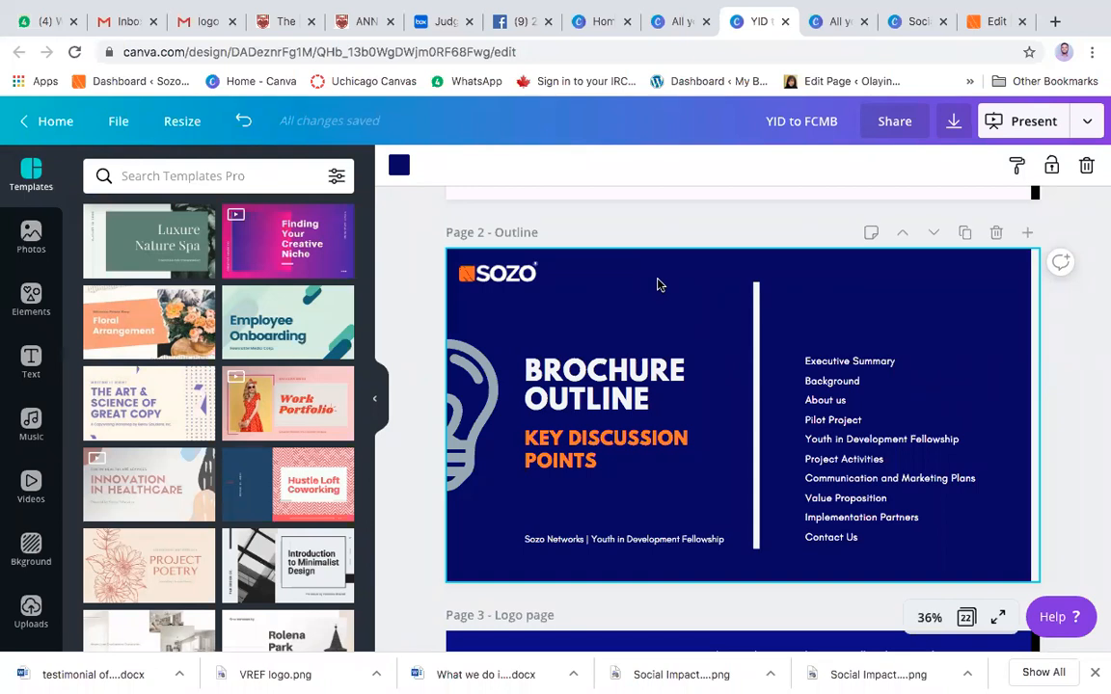
Ungroup the Outline page's heading and subheading, and move the "BROCHURE OUTLINE" text slightly up on its own
{"action": "left_click", "coordinate": [586, 385]}
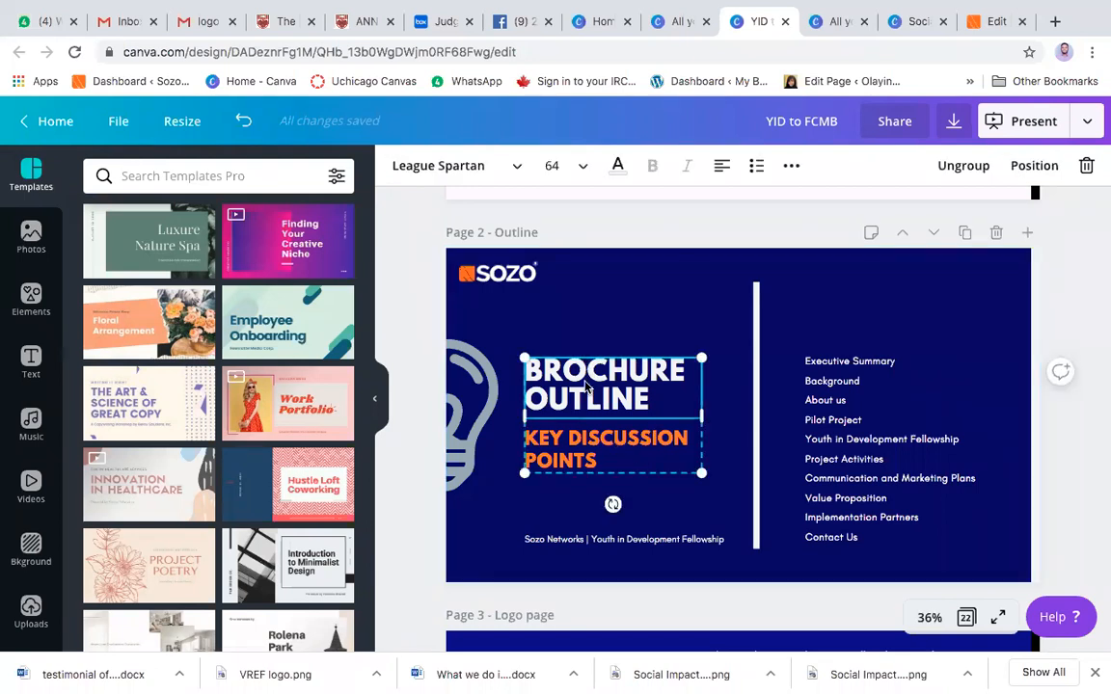
{"action": "left_click", "coordinate": [967, 167]}
{"action": "left_click", "coordinate": [681, 301]}
{"action": "left_click", "coordinate": [586, 391]}
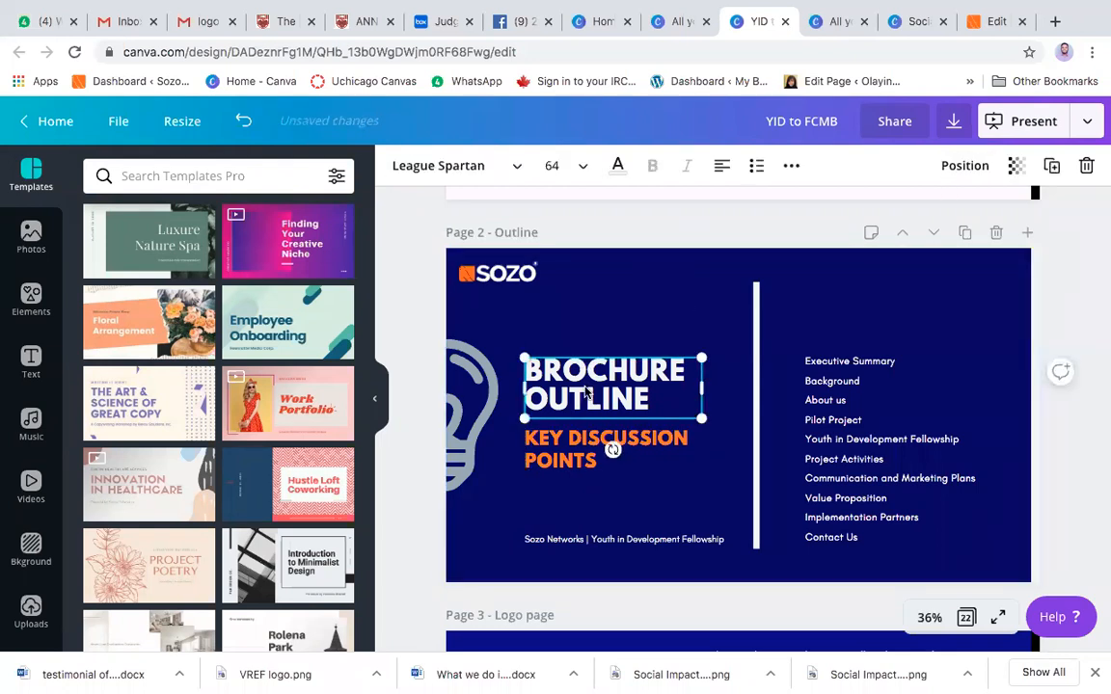
{"action": "left_click_drag", "start_coordinate": [586, 391], "coordinate": [590, 389]}
{"action": "left_click", "coordinate": [675, 494]}
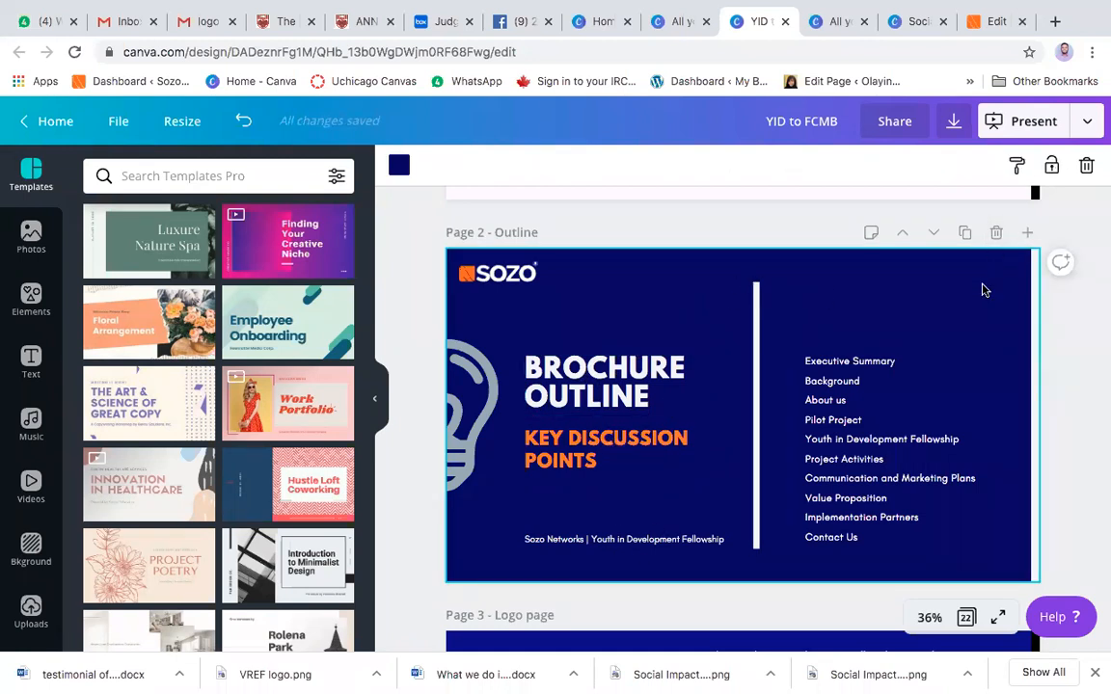
Examine the font and size of the Outline page's heading, orange subheading and footer line
{"action": "left_click", "coordinate": [555, 365]}
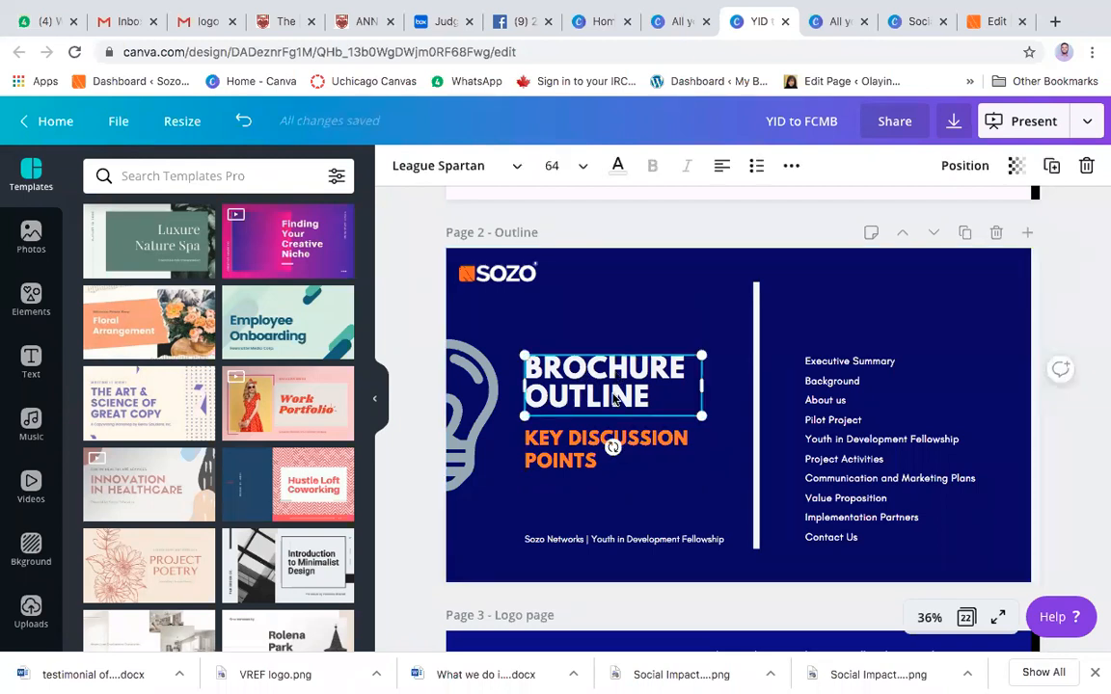
{"action": "left_click", "coordinate": [581, 452]}
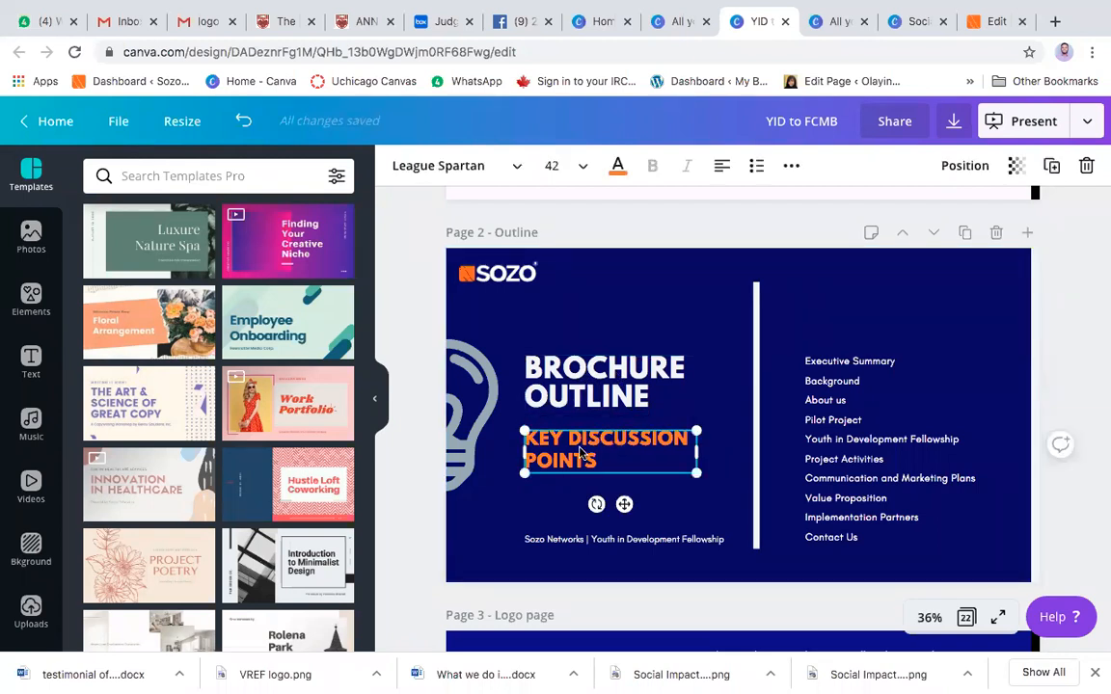
{"action": "left_click", "coordinate": [593, 540]}
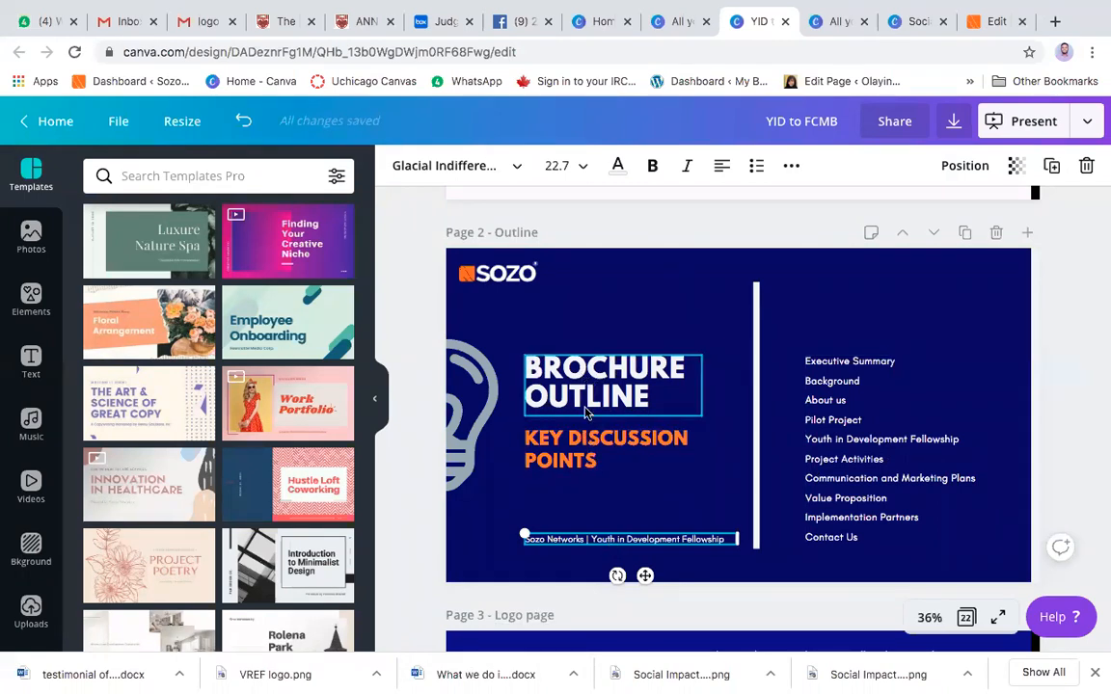
Review the presentation's Value Proposition, Communications and Marketing Plans and Local Implementation Partners pages, and return to the cover
{"action": "left_click", "coordinate": [972, 308]}
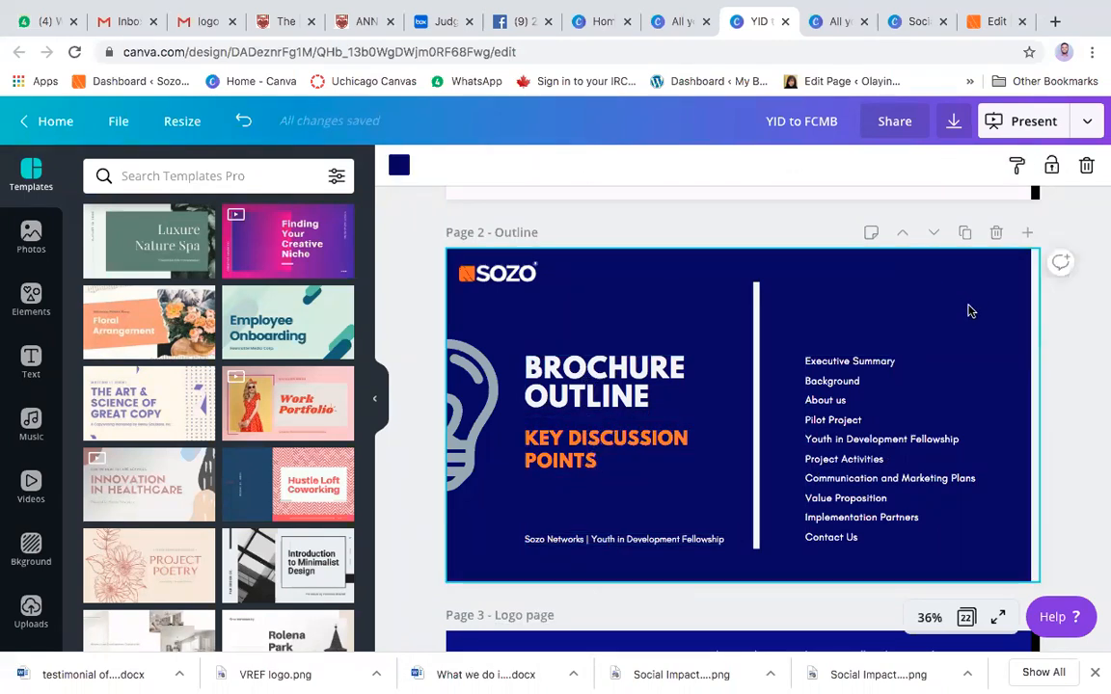
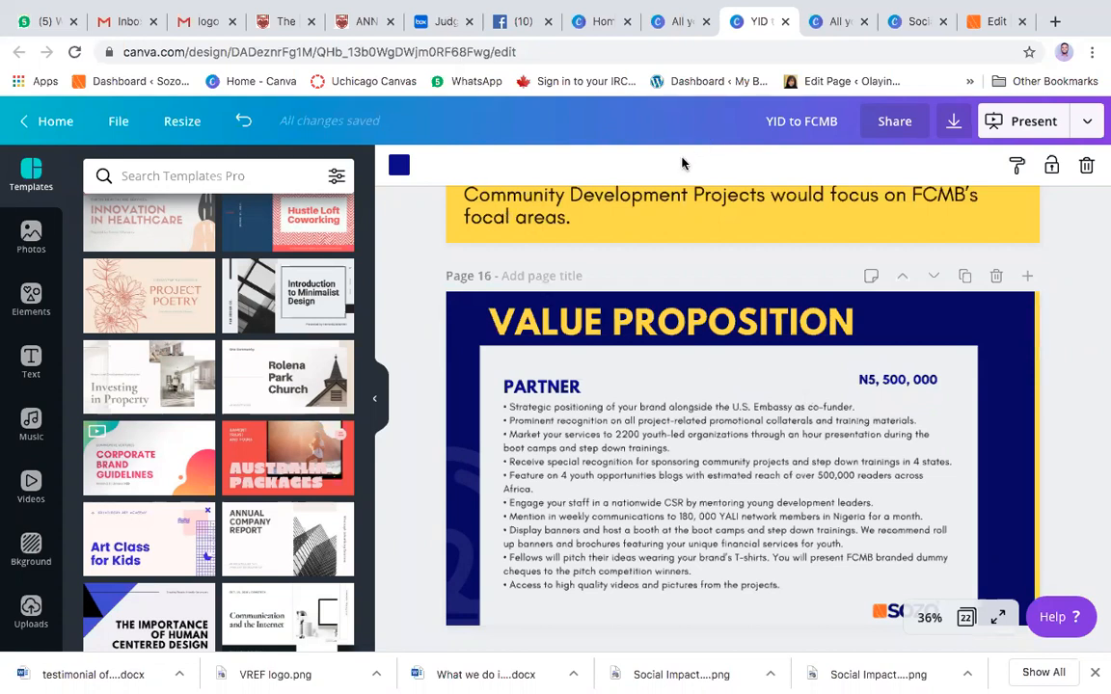
{"action": "left_click", "coordinate": [1059, 312]}
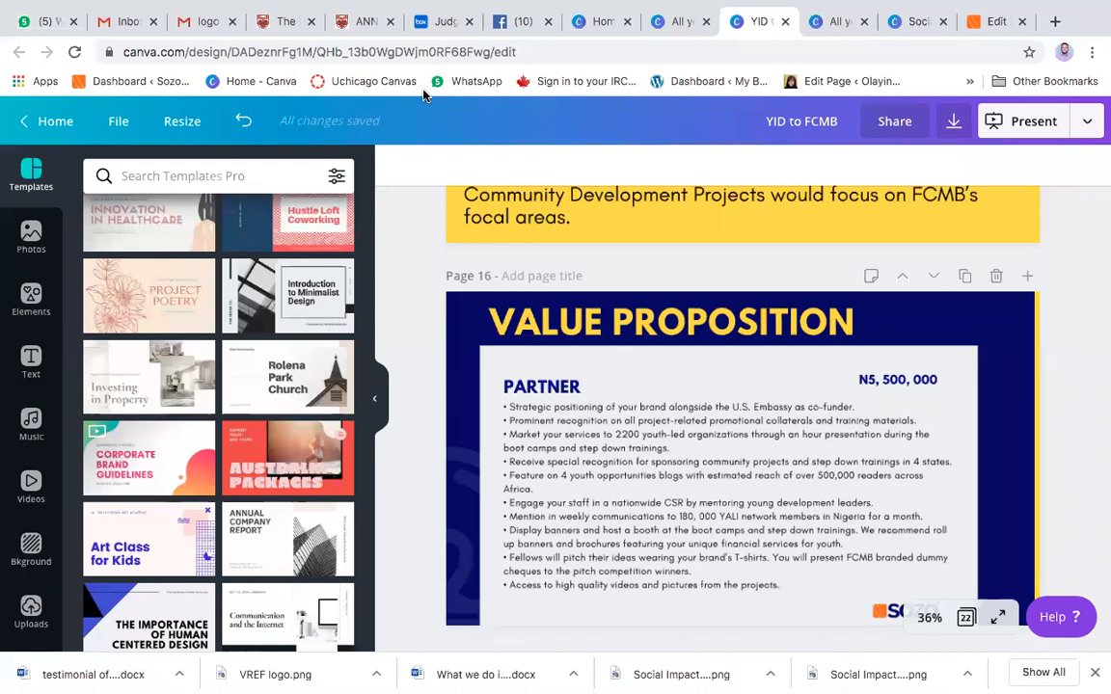
{"action": "scroll", "coordinate": [1082, 436], "scroll_direction": "down", "scroll_amount": 2}
{"action": "scroll", "coordinate": [1082, 436], "scroll_direction": "down", "scroll_amount": 8}
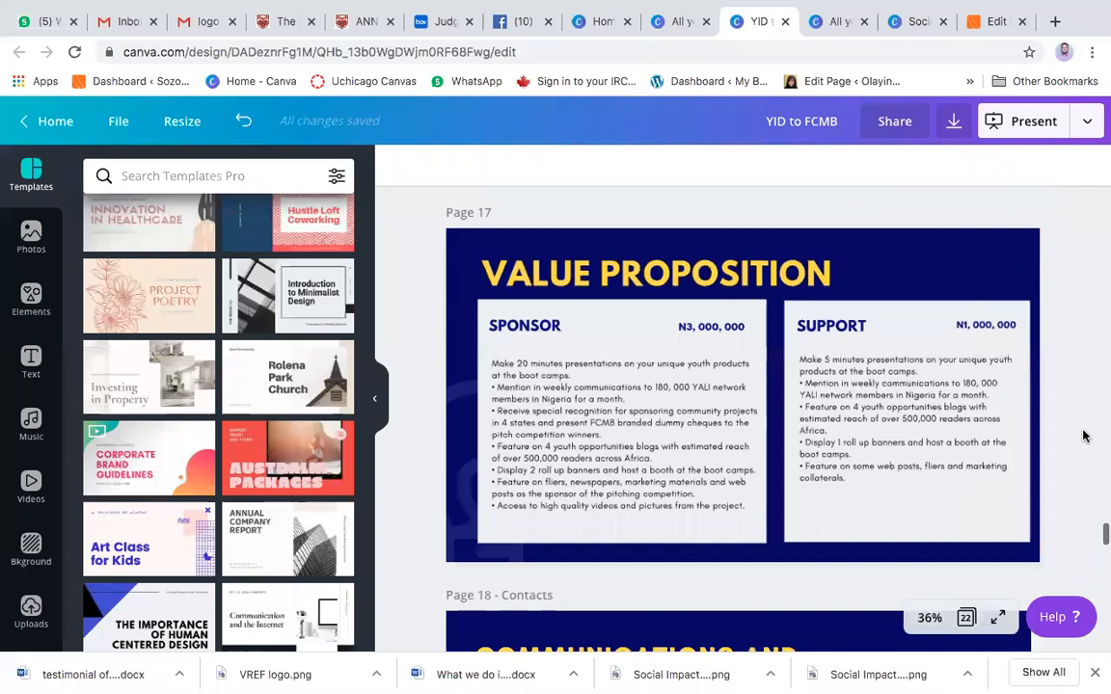
{"action": "scroll", "coordinate": [1083, 436], "scroll_direction": "up", "scroll_amount": 1}
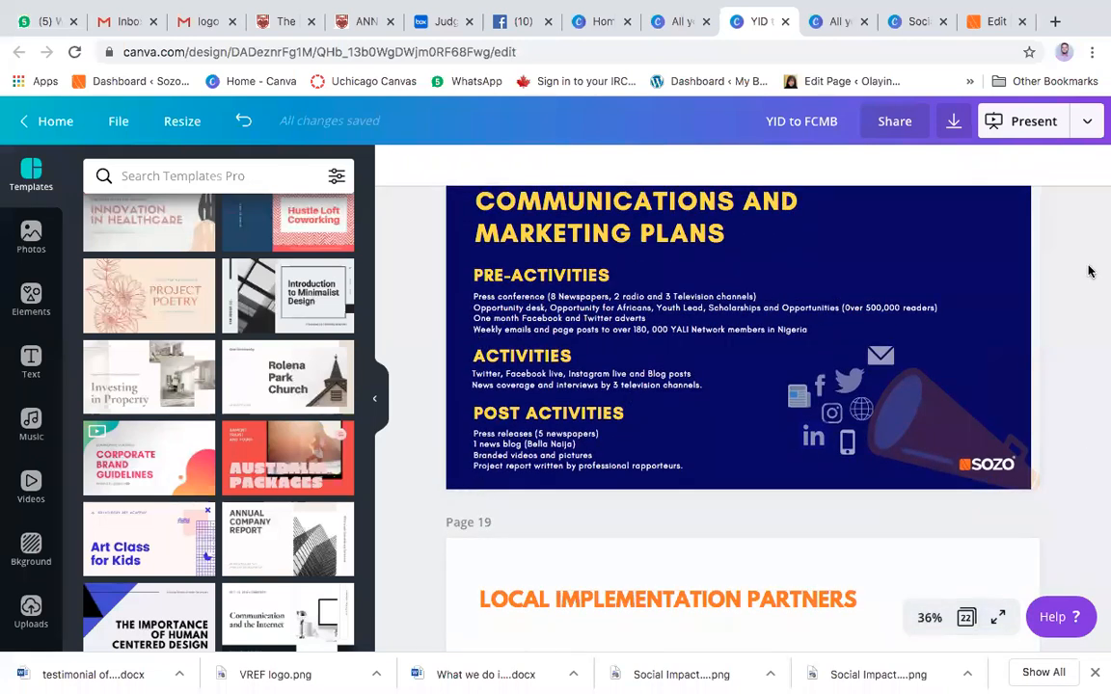
{"action": "scroll", "coordinate": [1091, 273], "scroll_direction": "up", "scroll_amount": 2}
{"action": "scroll", "coordinate": [1091, 272], "scroll_direction": "down", "scroll_amount": 3}
{"action": "scroll", "coordinate": [1029, 421], "scroll_direction": "down", "scroll_amount": 3}
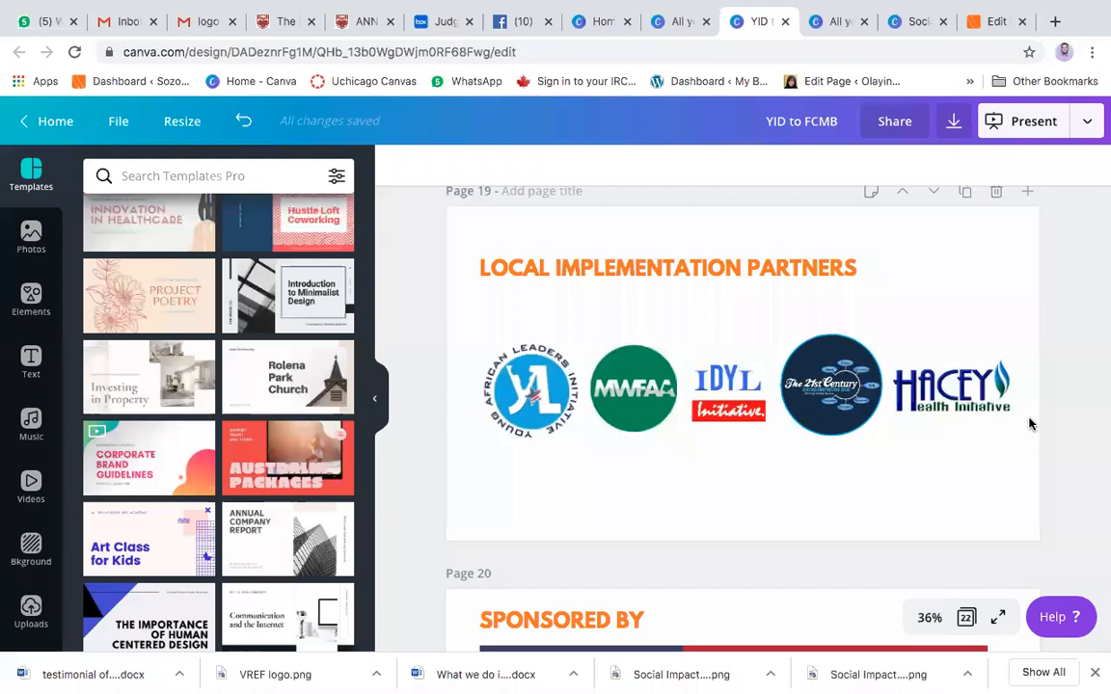
{"action": "scroll", "coordinate": [1029, 424], "scroll_direction": "up", "scroll_amount": 20}
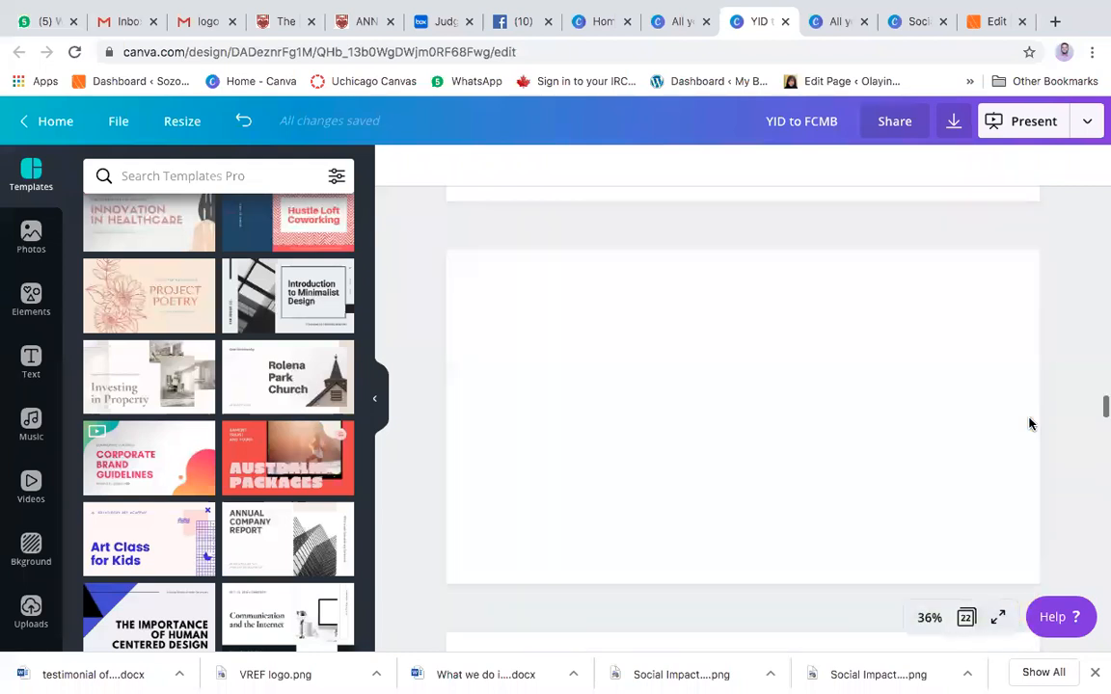
{"action": "scroll", "coordinate": [1030, 425], "scroll_direction": "up", "scroll_amount": 10}
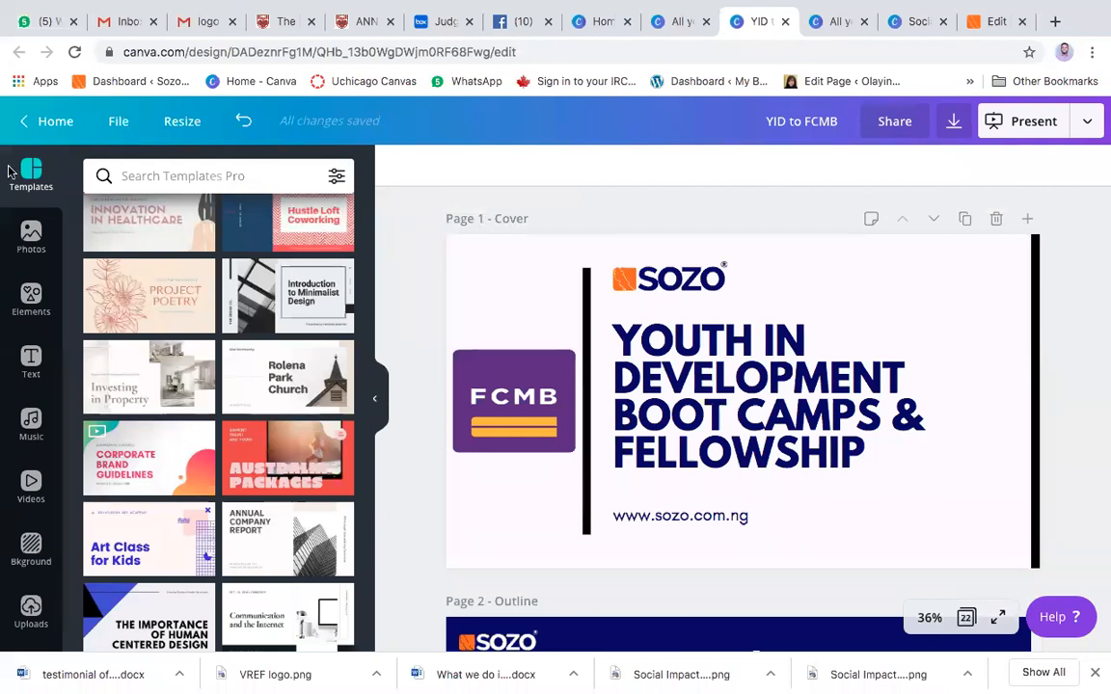
Open the "Social Impact Summit" design from the home page's own designs and collapse the template library
{"action": "left_click", "coordinate": [40, 130]}
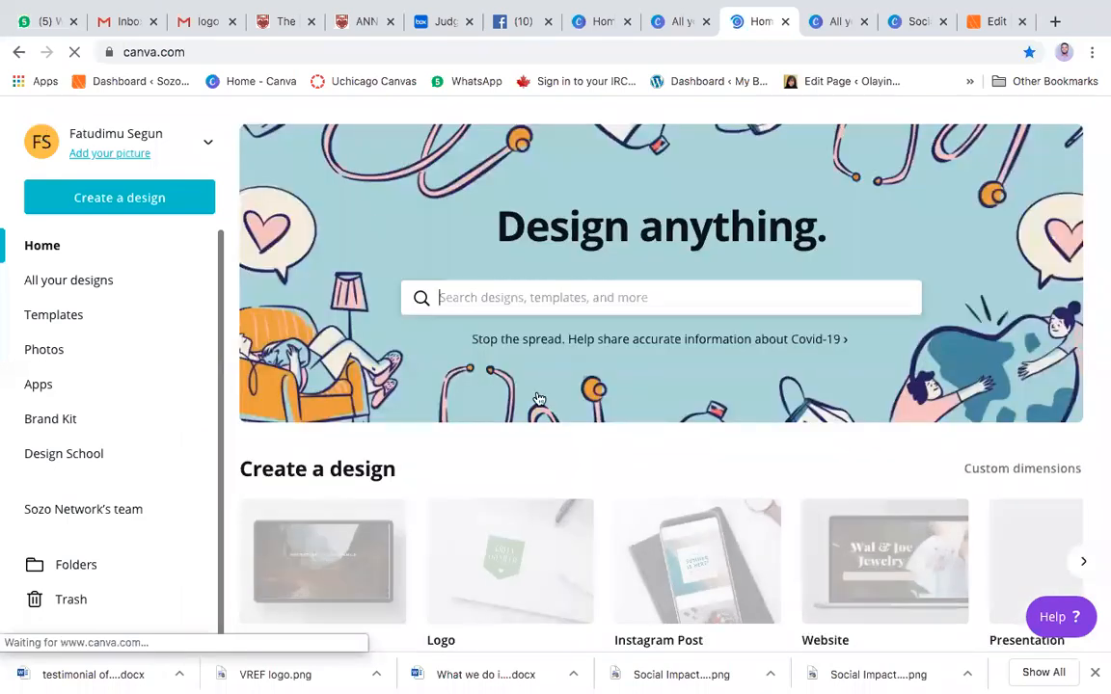
{"action": "scroll", "coordinate": [570, 454], "scroll_direction": "down", "scroll_amount": 4}
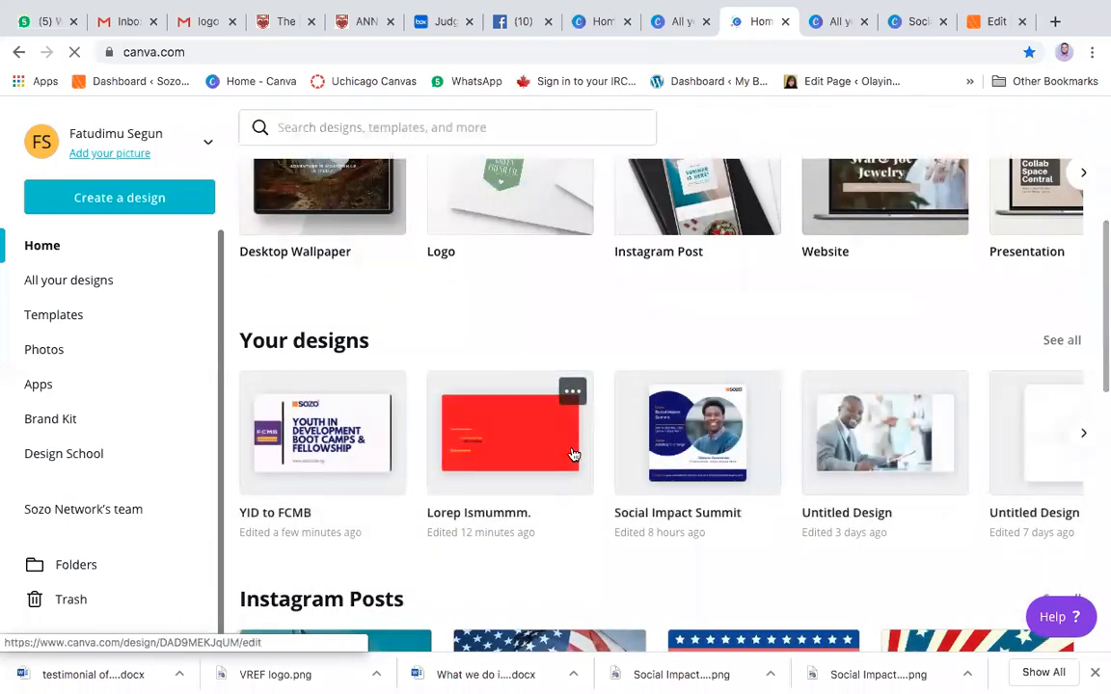
{"action": "scroll", "coordinate": [570, 453], "scroll_direction": "down", "scroll_amount": 3}
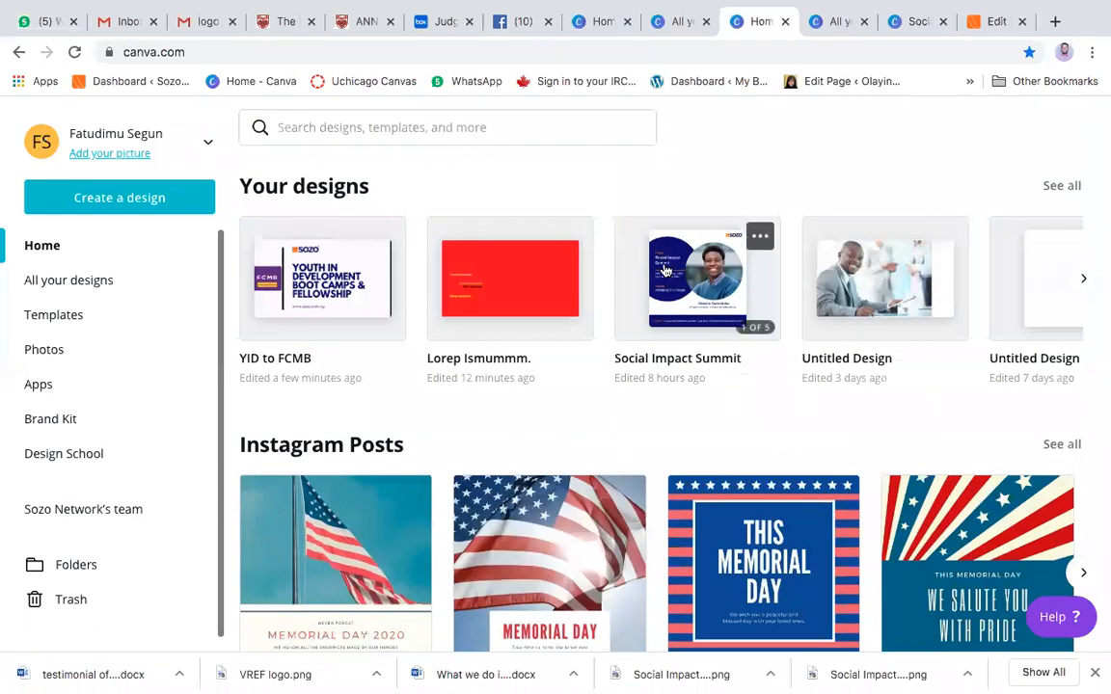
{"action": "left_click", "coordinate": [664, 271]}
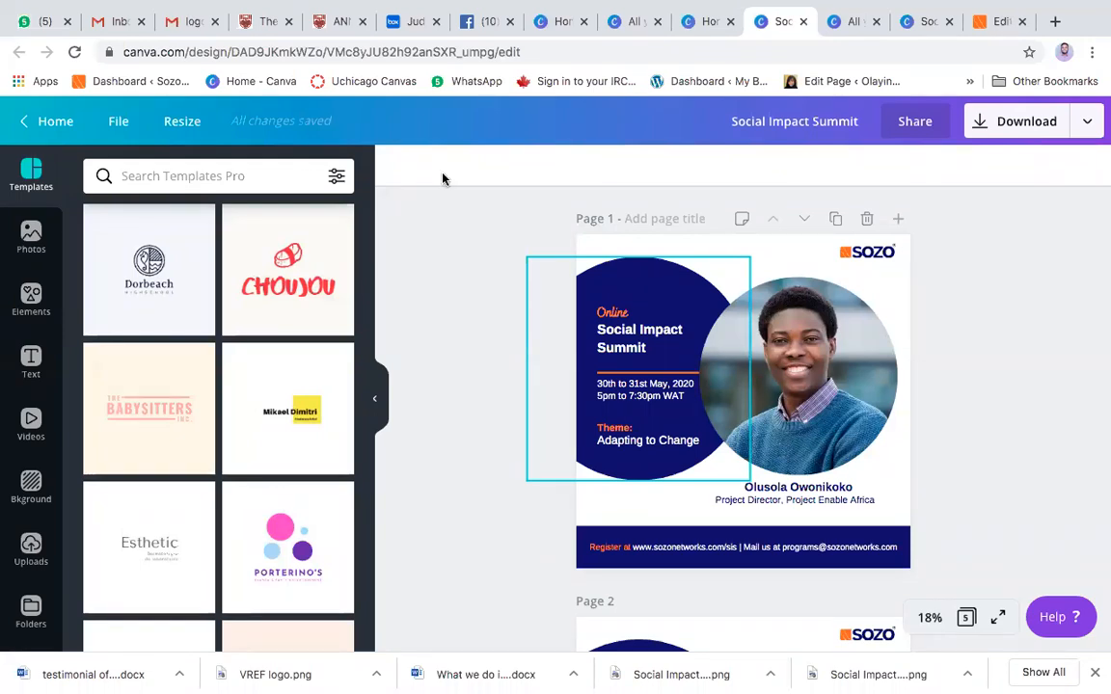
{"action": "left_click", "coordinate": [378, 403]}
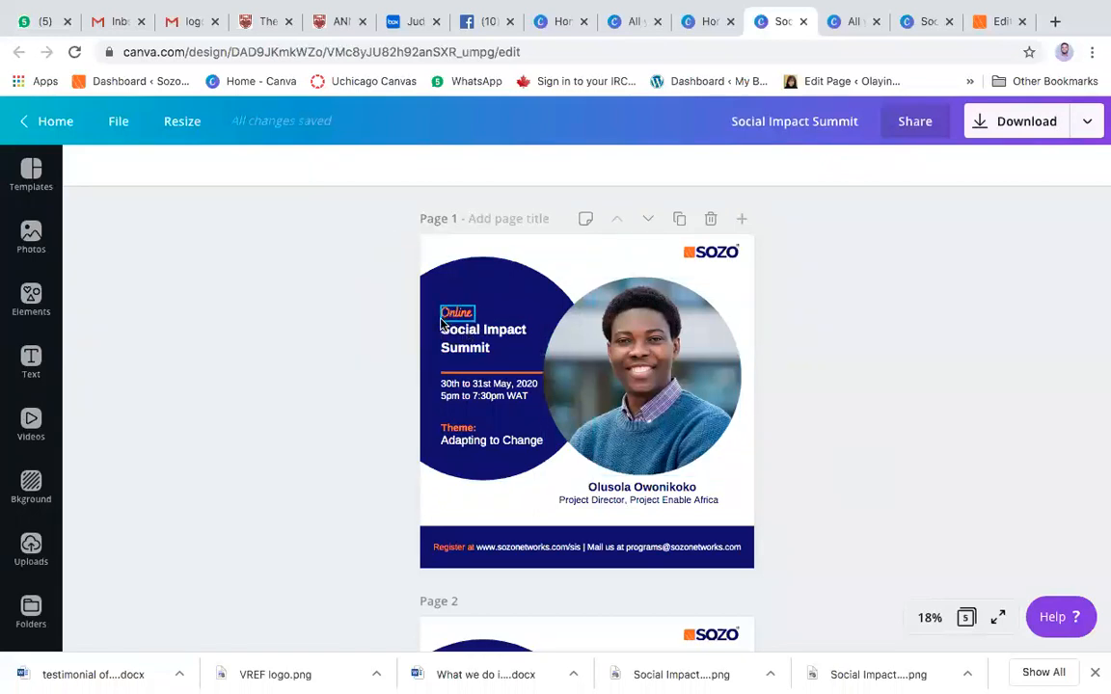
Examine the text formatting of page 1's job title and footer lines, and the placement of the SOZO logo
{"action": "left_click", "coordinate": [647, 503]}
{"action": "left_click_drag", "start_coordinate": [647, 502], "coordinate": [649, 506]}
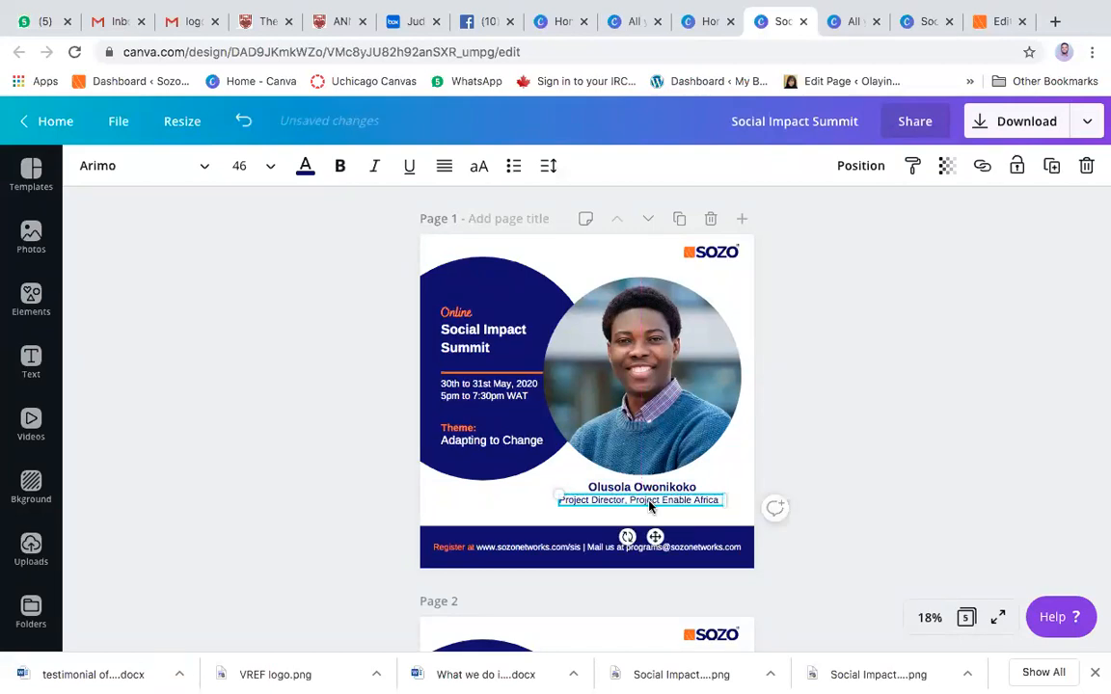
{"action": "left_click", "coordinate": [592, 547]}
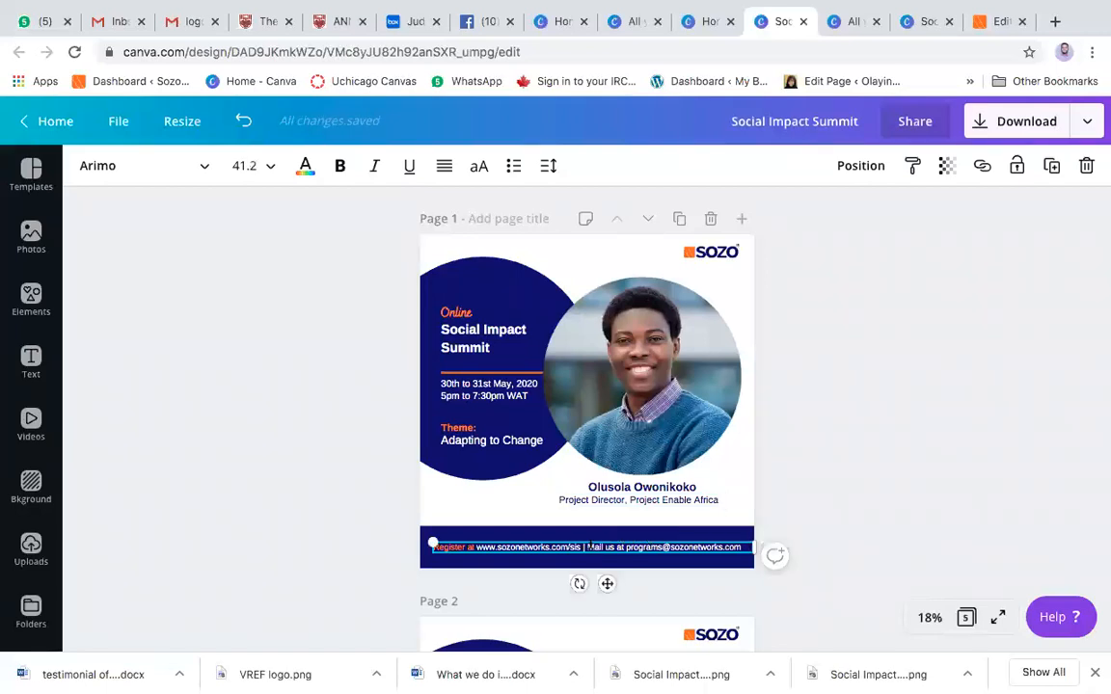
{"action": "left_click", "coordinate": [702, 253]}
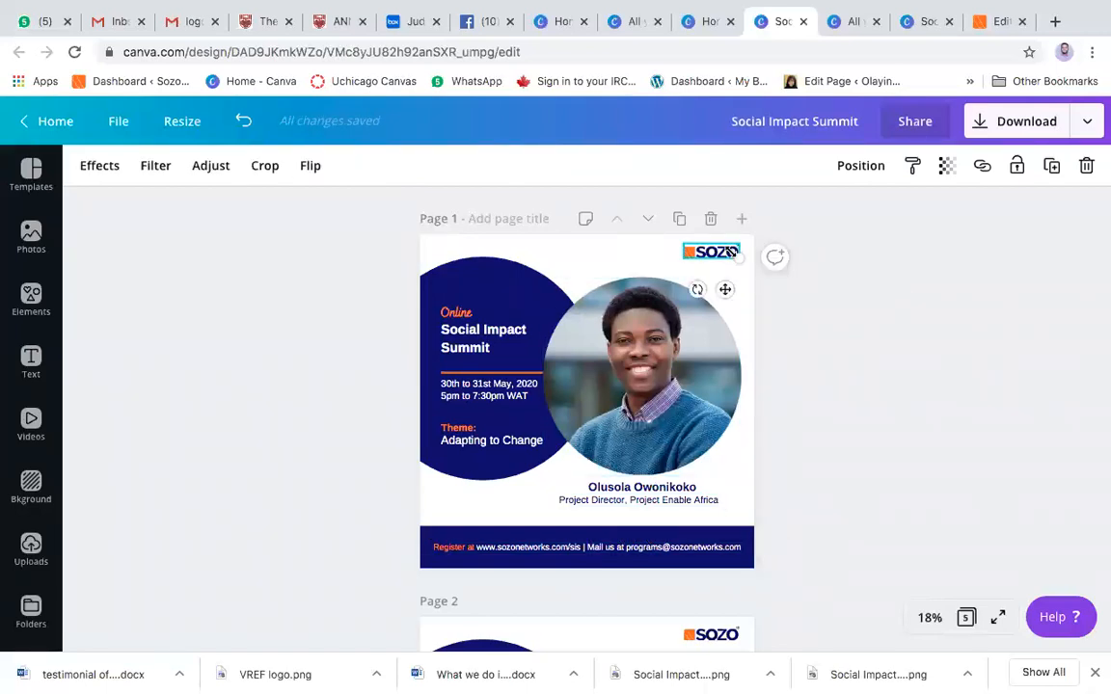
{"action": "left_click", "coordinate": [849, 338]}
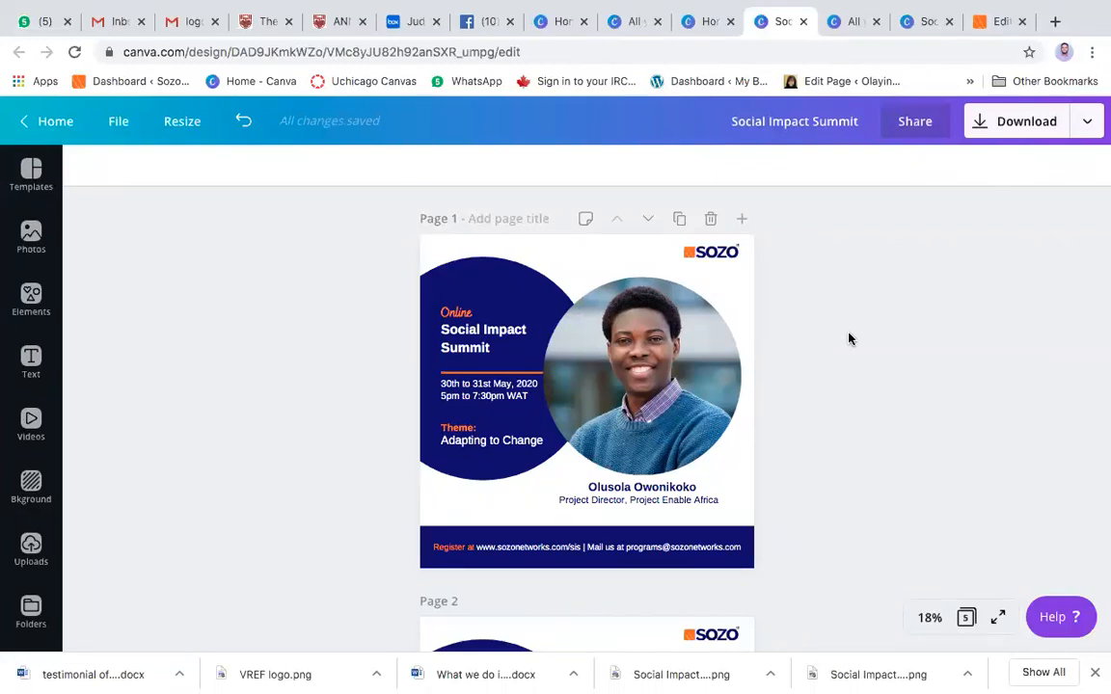
{"action": "left_click", "coordinate": [728, 289]}
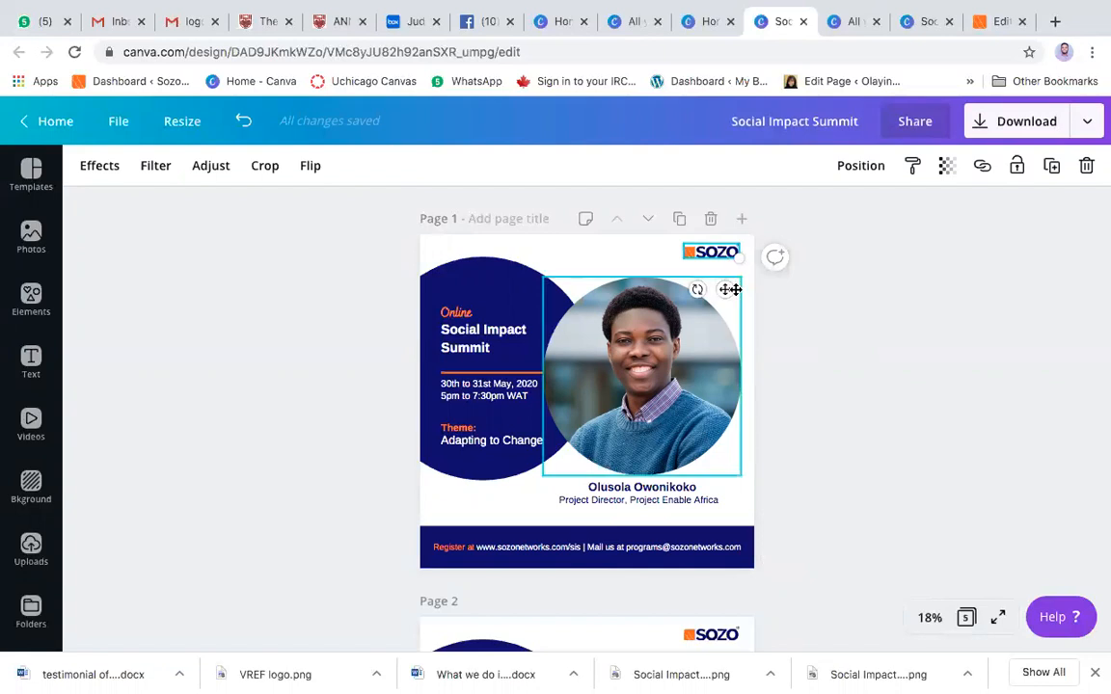
{"action": "left_click", "coordinate": [642, 248]}
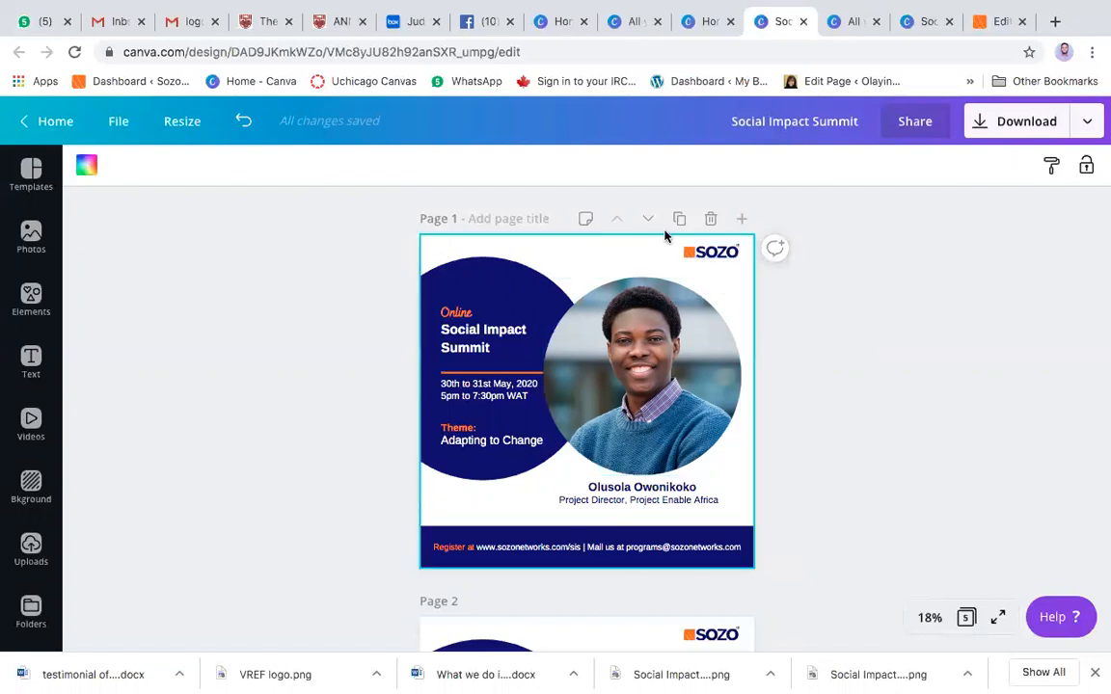
{"action": "left_click", "coordinate": [716, 257]}
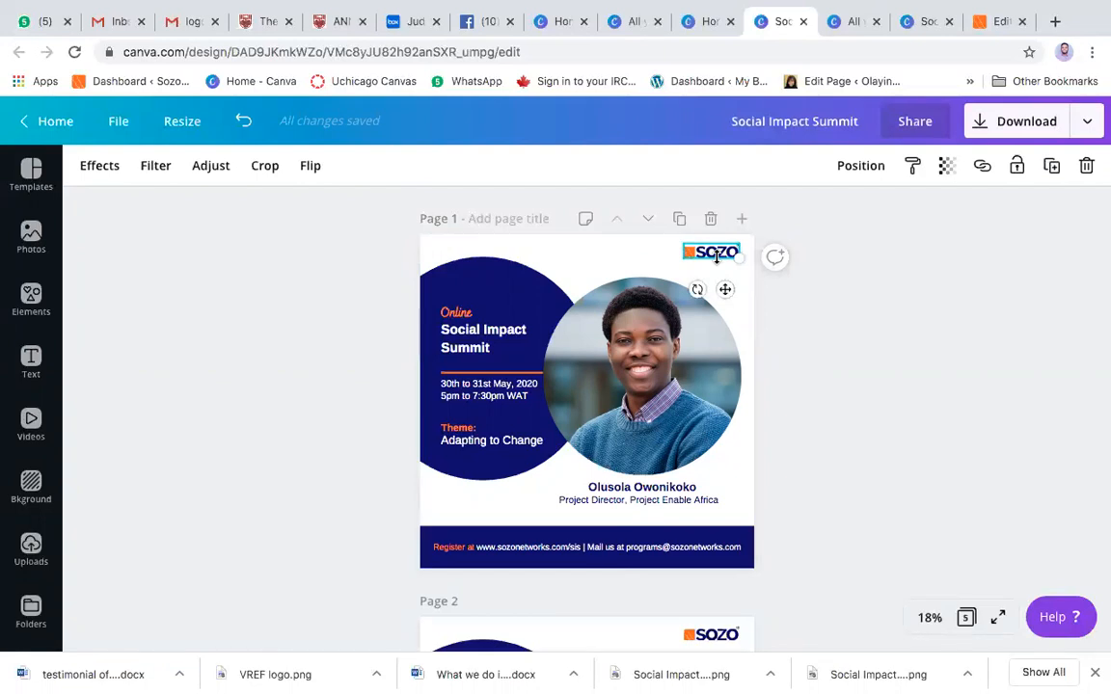
{"action": "left_click", "coordinate": [608, 256]}
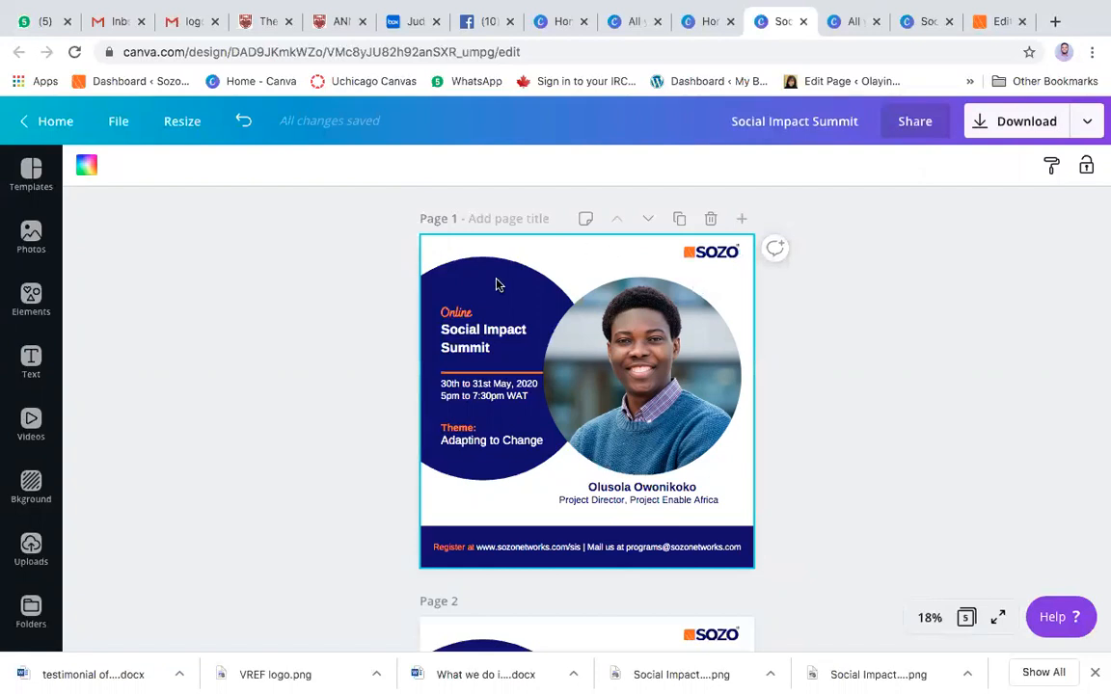
Delete the portrait photo and its circular frame from page 1
{"action": "left_click", "coordinate": [591, 320]}
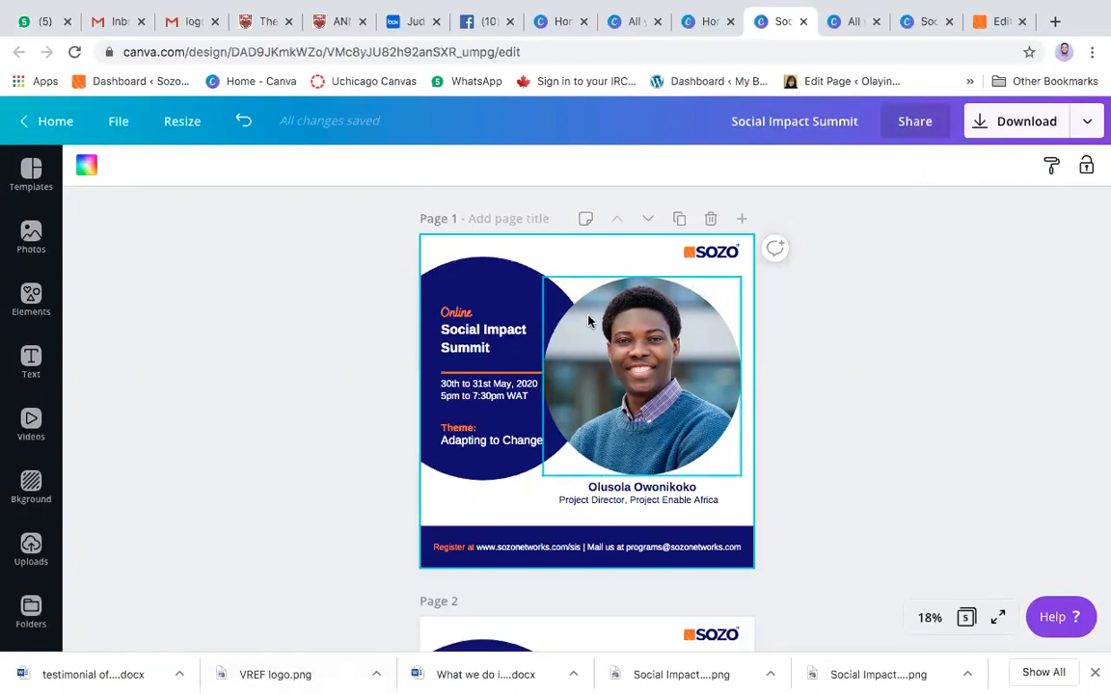
{"action": "double_click", "coordinate": [620, 338]}
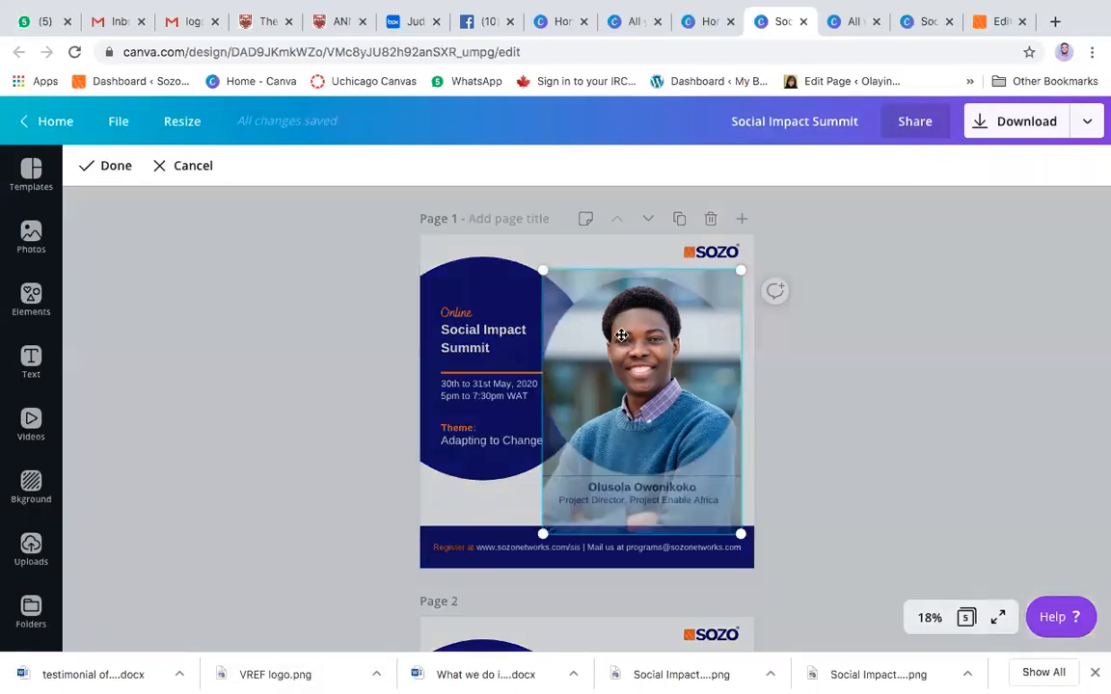
{"action": "key", "text": "Delete"}
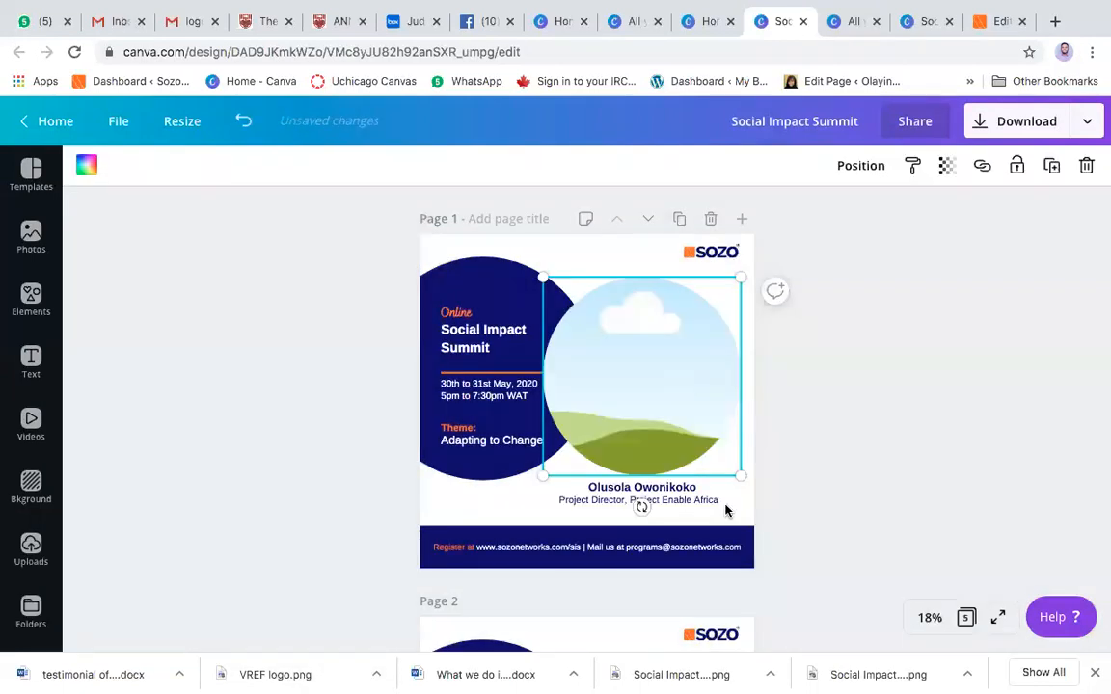
{"action": "key", "text": "Delete"}
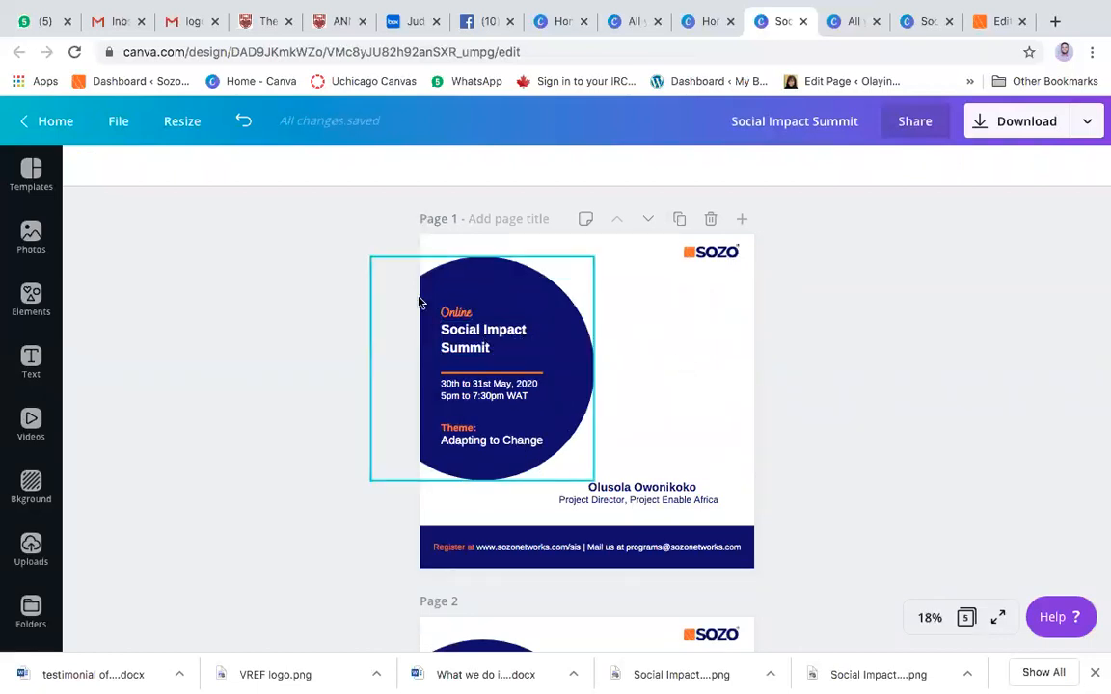
Move the navy circle to the right side of page 1 and delete the event text and orange line it carried
{"action": "left_click", "coordinate": [530, 297]}
{"action": "left_click_drag", "start_coordinate": [530, 297], "coordinate": [769, 322]}
{"action": "left_click_drag", "start_coordinate": [369, 260], "coordinate": [573, 466]}
{"action": "key", "text": "Delete"}
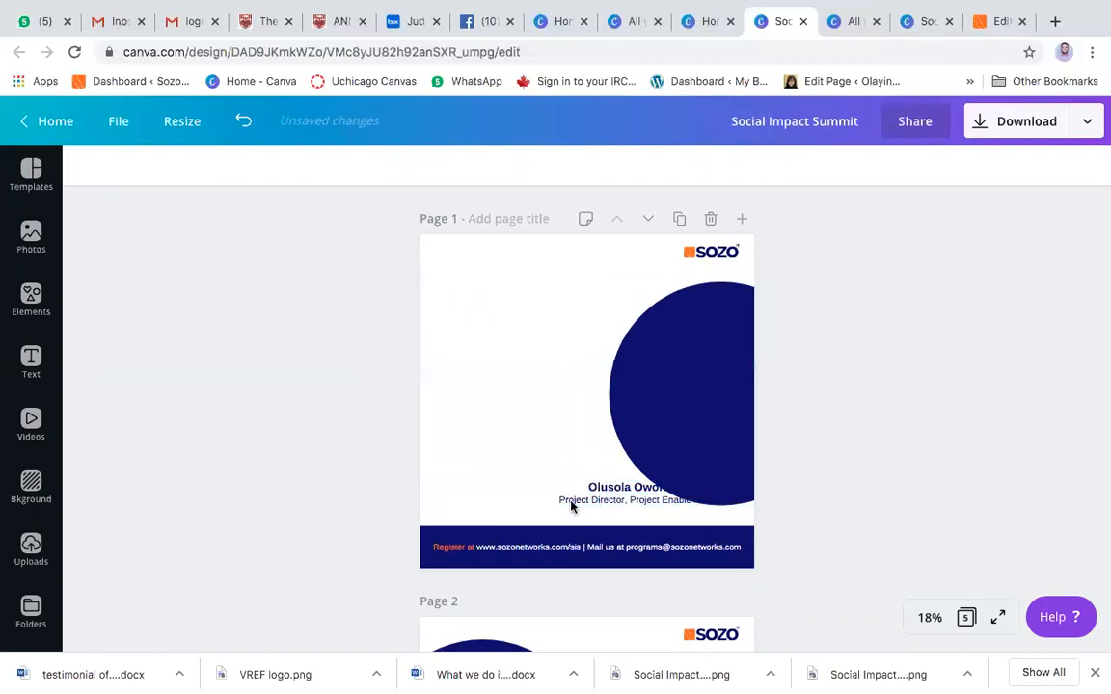
Delete the navy circle and the navy footer band from page 1
{"action": "left_click_drag", "start_coordinate": [660, 402], "coordinate": [556, 394]}
{"action": "key", "text": "Delete"}
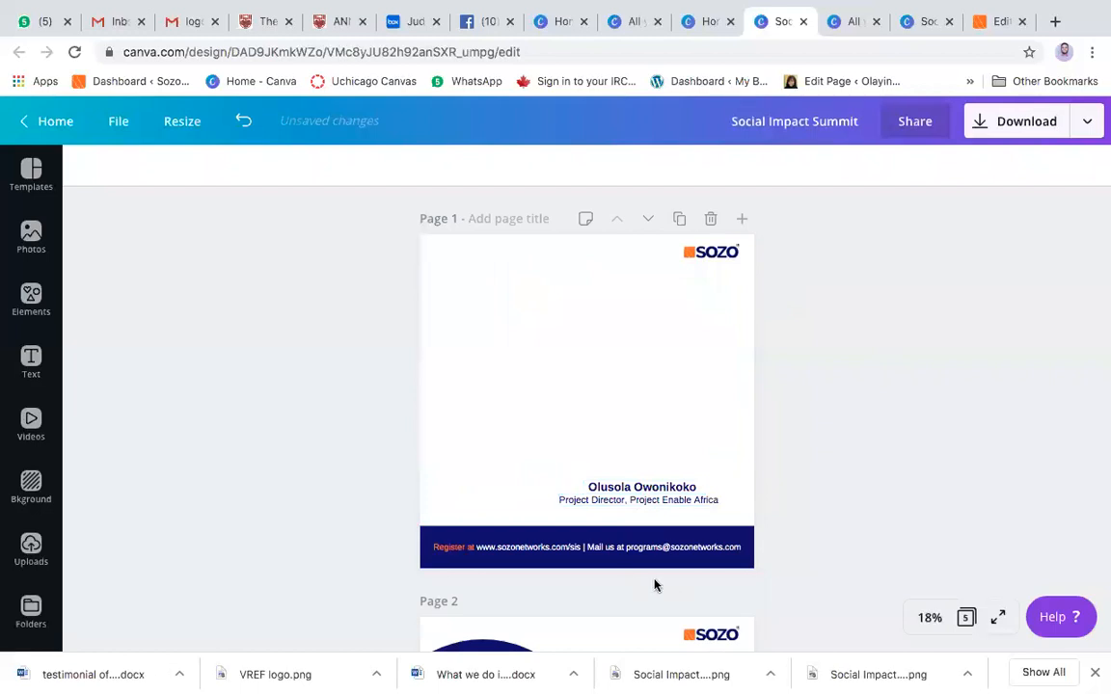
{"action": "left_click_drag", "start_coordinate": [546, 533], "coordinate": [631, 378]}
{"action": "key", "text": "Delete"}
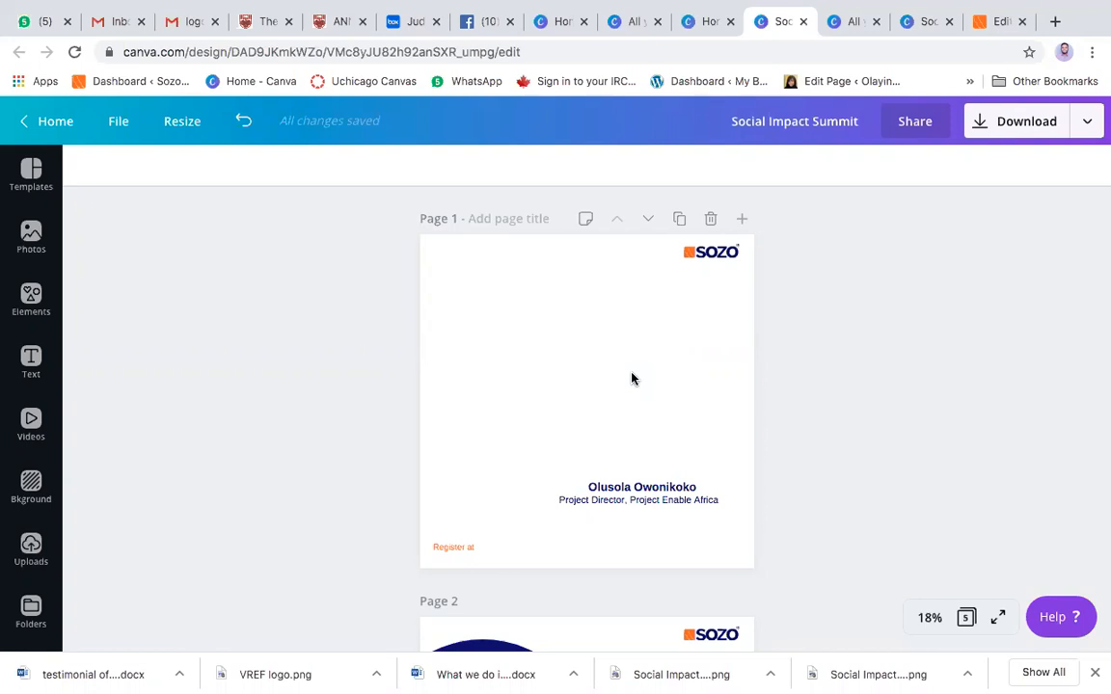
Add a circle from the recently used elements to page 1 and move it up and left, clear of the speaker's name
{"action": "left_click", "coordinate": [31, 299]}
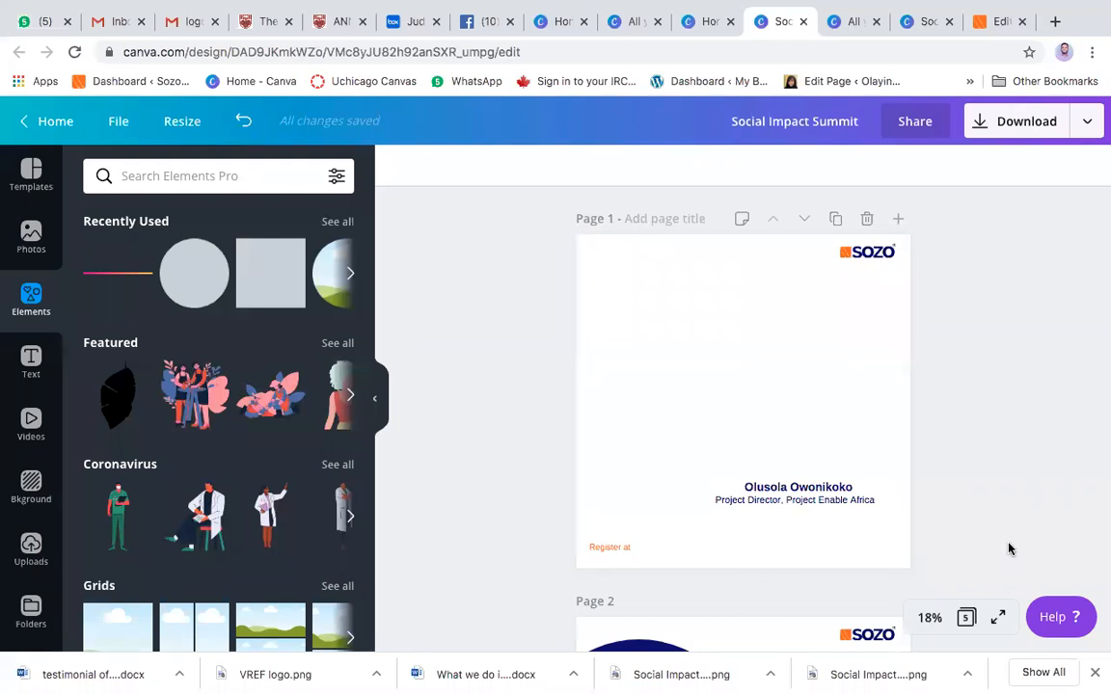
{"action": "left_click", "coordinate": [201, 291]}
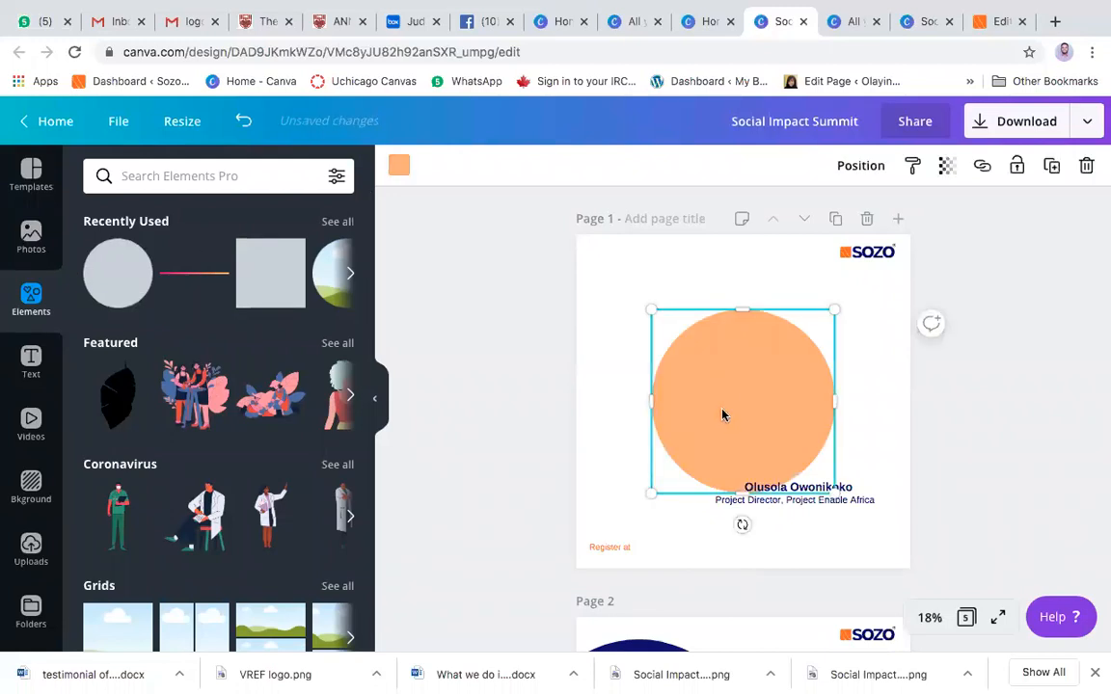
{"action": "left_click_drag", "start_coordinate": [727, 417], "coordinate": [681, 387]}
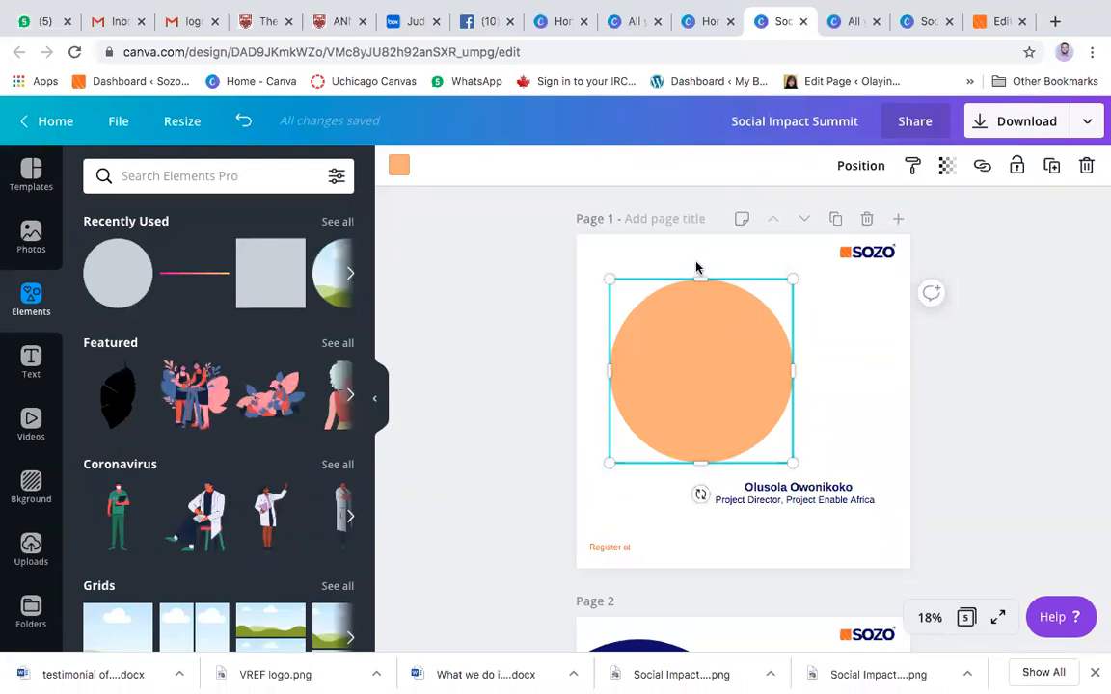
Shrink the orange circle proportionally and stretch it into a wide oval that extends above the page's top edge
{"action": "left_click_drag", "start_coordinate": [701, 278], "coordinate": [701, 365]}
{"action": "key", "text": "super+z"}
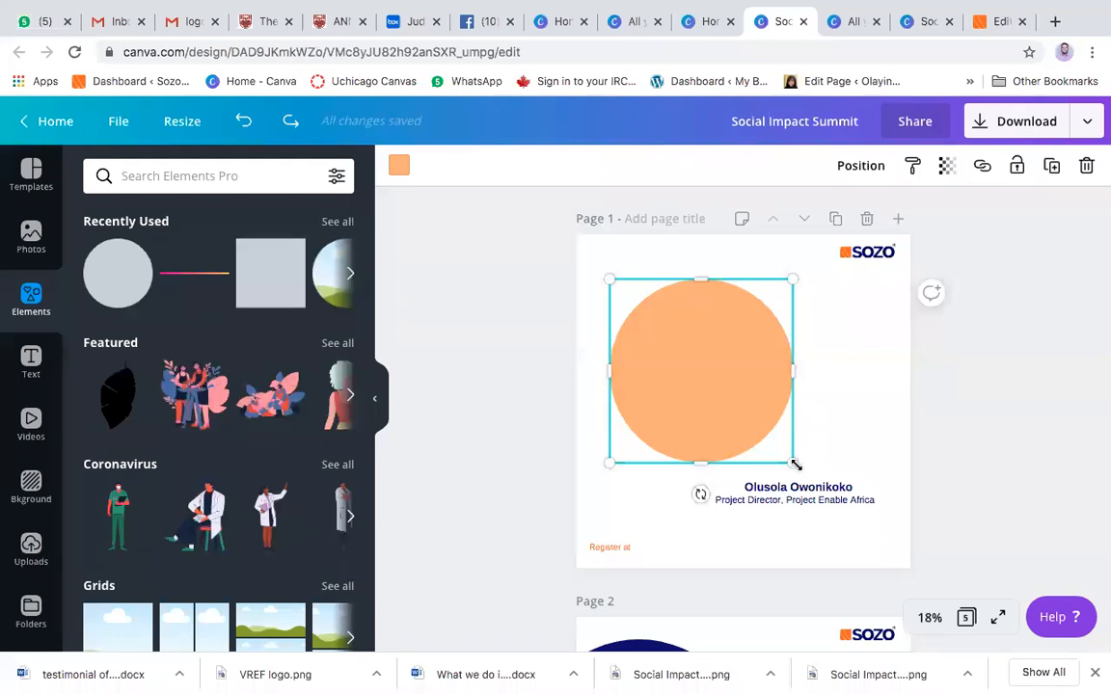
{"action": "left_click_drag", "start_coordinate": [795, 465], "coordinate": [787, 426]}
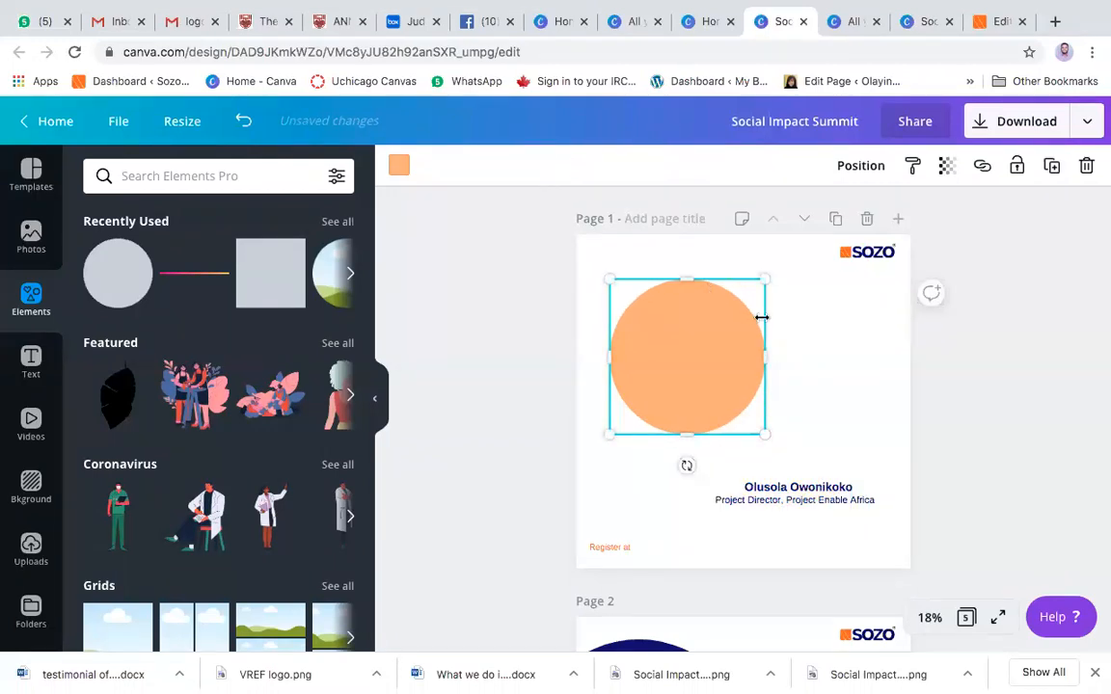
{"action": "left_click_drag", "start_coordinate": [769, 321], "coordinate": [885, 323]}
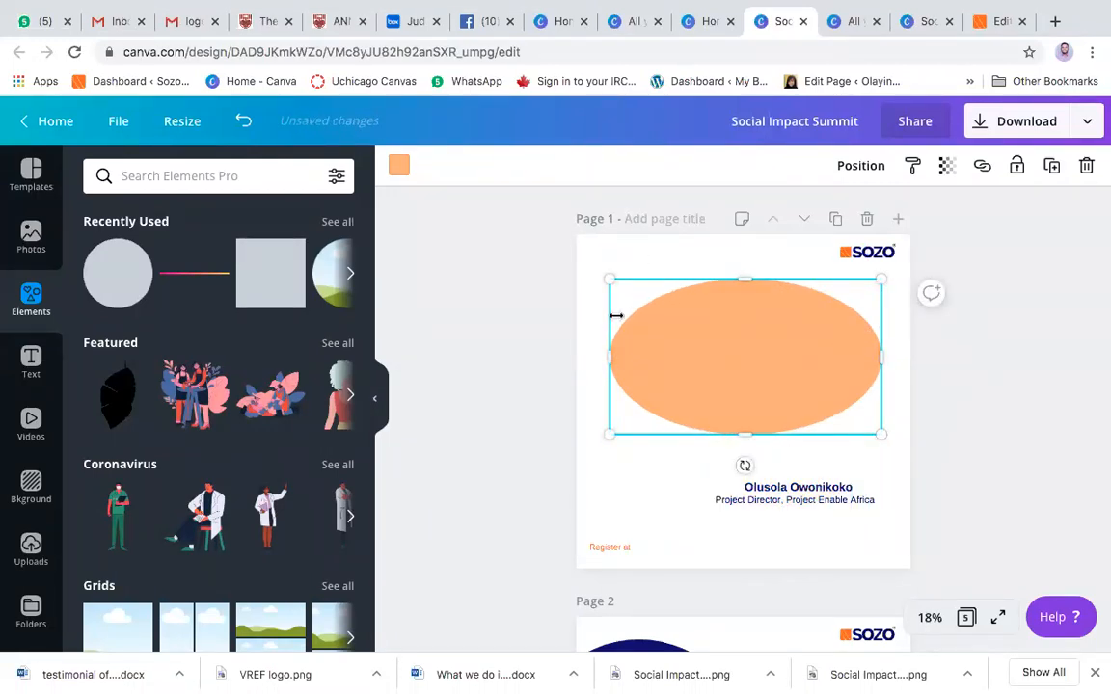
{"action": "left_click_drag", "start_coordinate": [709, 278], "coordinate": [709, 213]}
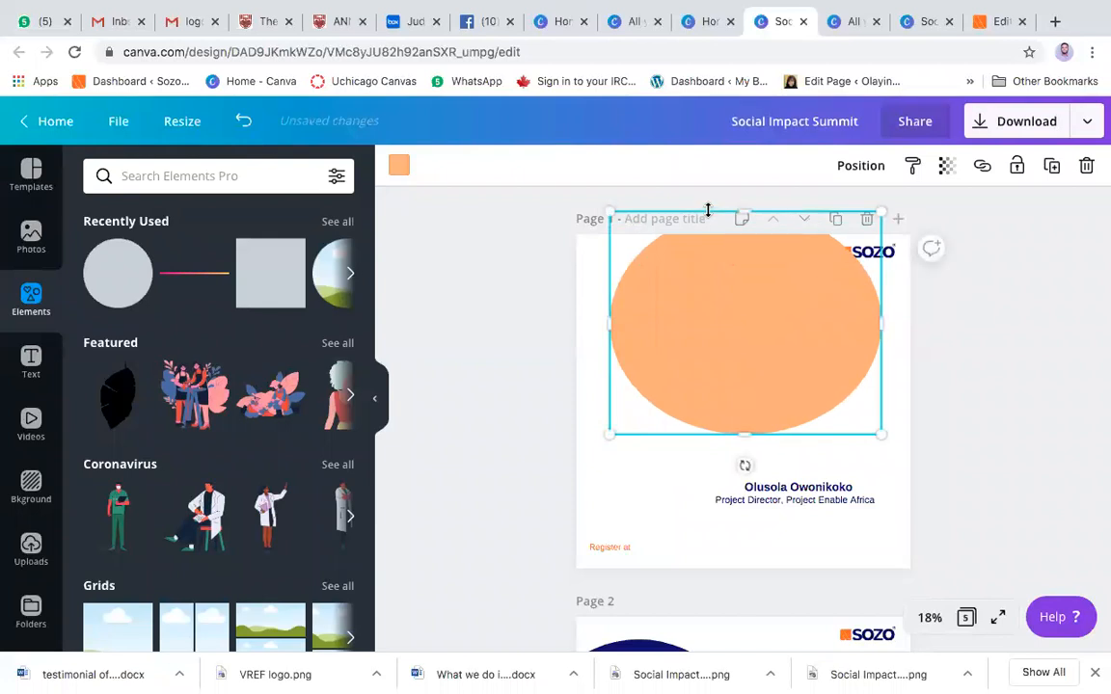
Move the orange oval down within page 1, then undo that move and the stretches to restore the round shape
{"action": "left_click_drag", "start_coordinate": [769, 323], "coordinate": [768, 378]}
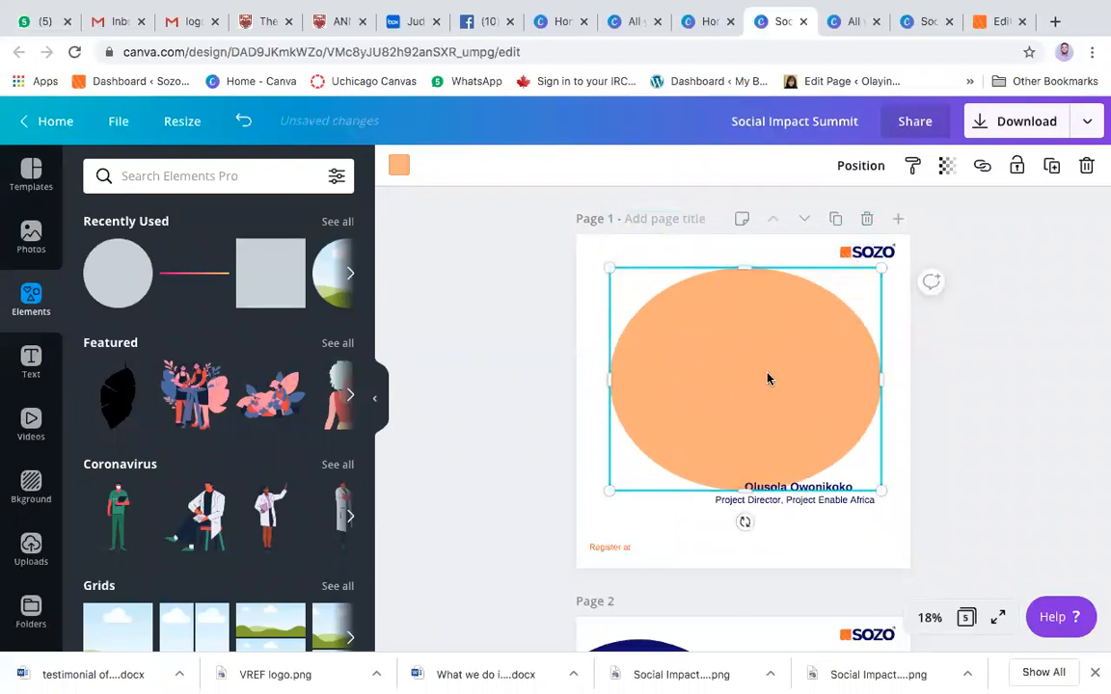
{"action": "key", "text": "ctrl+z"}
{"action": "key", "text": "ctrl+z"}
{"action": "key", "text": "ctrl+z"}
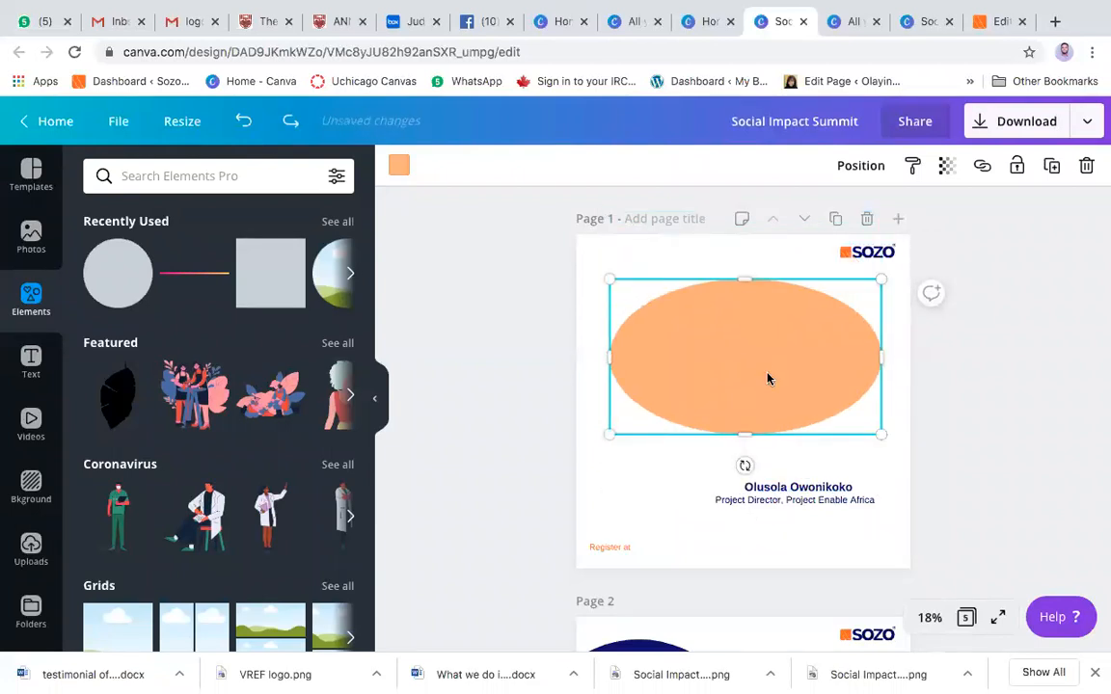
{"action": "left_click", "coordinate": [838, 362]}
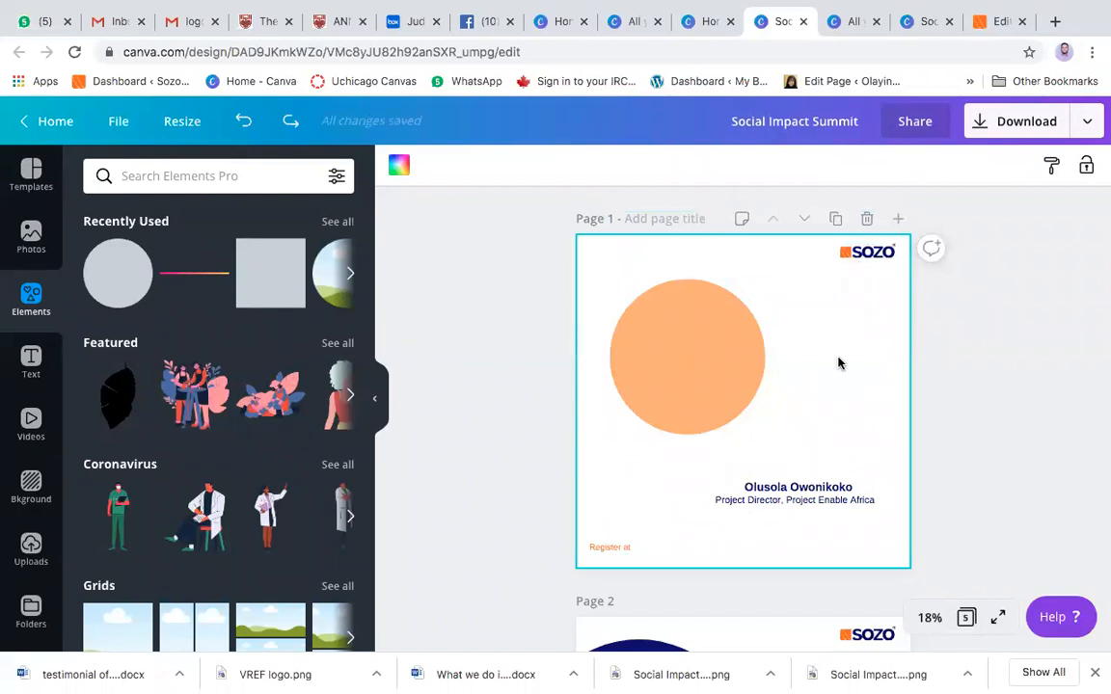
Enlarge the orange circle proportionally, keeping it clear of the speaker's name, and move it slightly toward page 1's left edge
{"action": "left_click", "coordinate": [721, 340]}
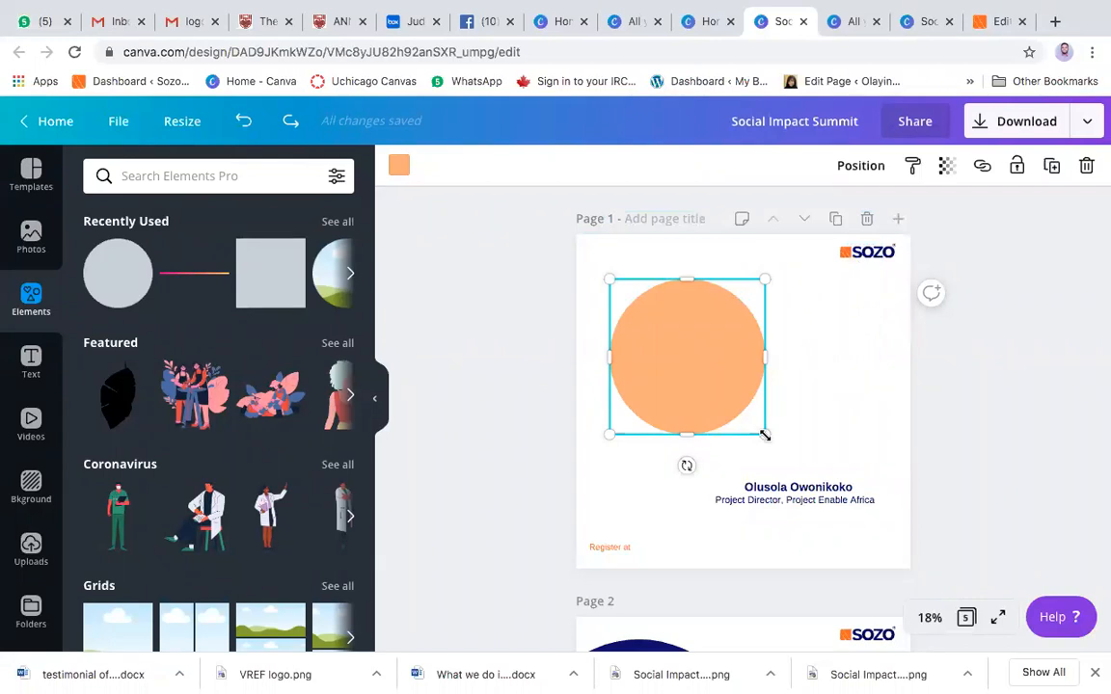
{"action": "left_click_drag", "start_coordinate": [765, 435], "coordinate": [833, 505]}
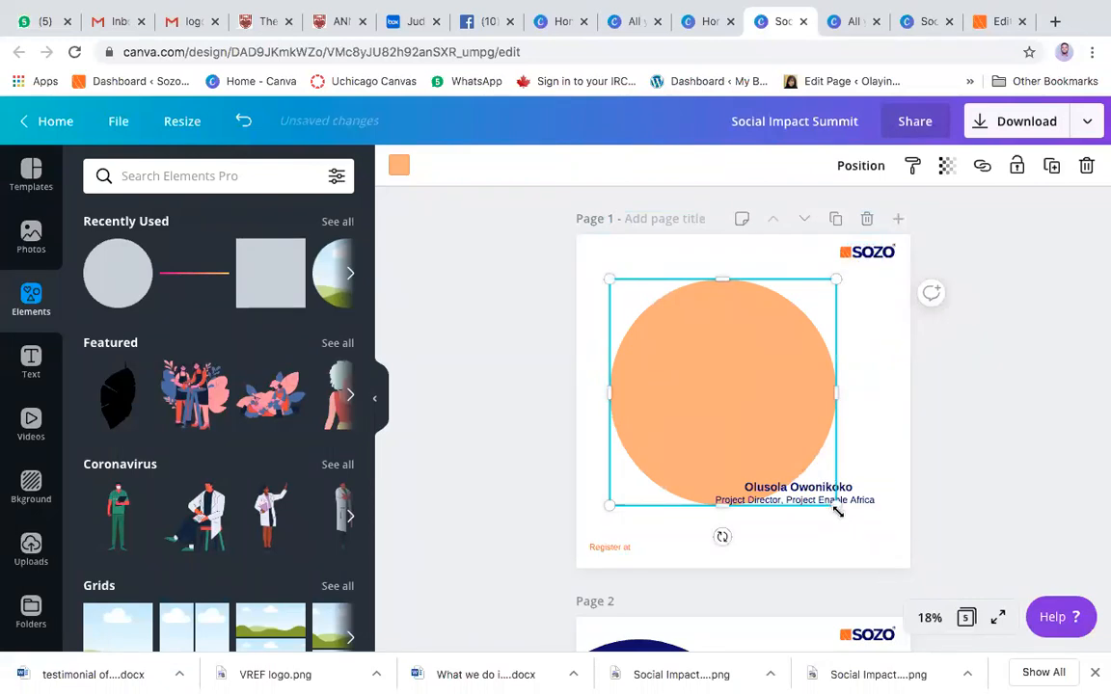
{"action": "left_click_drag", "start_coordinate": [837, 511], "coordinate": [798, 468]}
{"action": "mouse_move", "coordinate": [688, 357]}
{"action": "left_mouse_down"}
{"action": "mouse_move", "coordinate": [657, 352]}
{"action": "mouse_move", "coordinate": [682, 360]}
{"action": "left_mouse_up"}
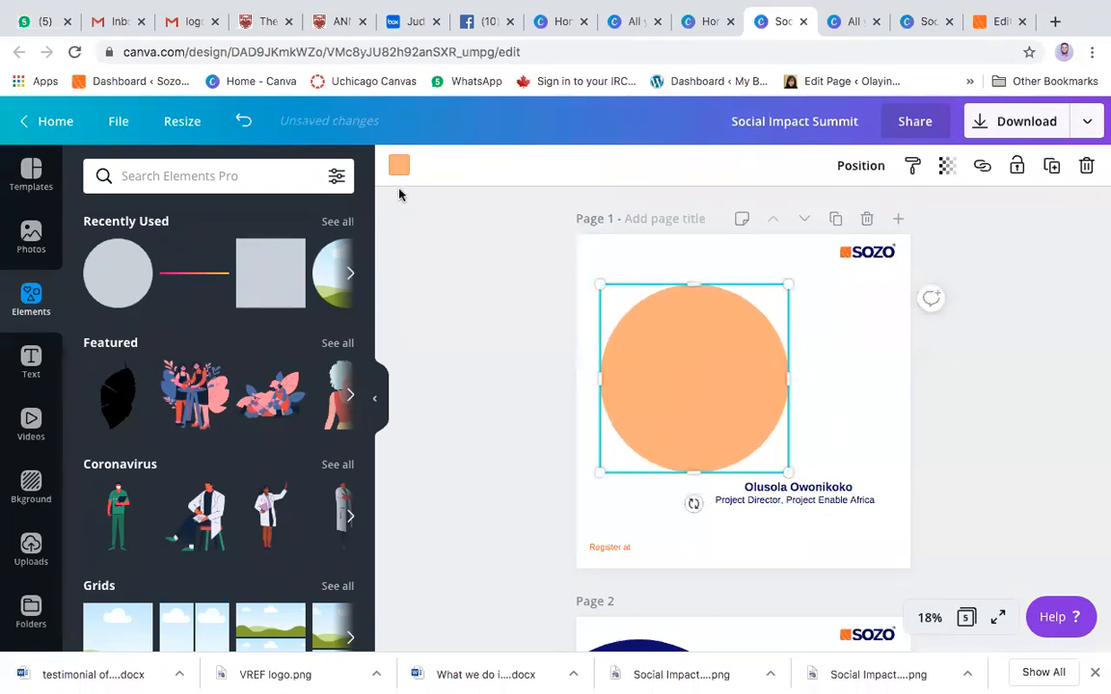
Recolor the circle on page 1 with the navy brand color
{"action": "left_click", "coordinate": [399, 165]}
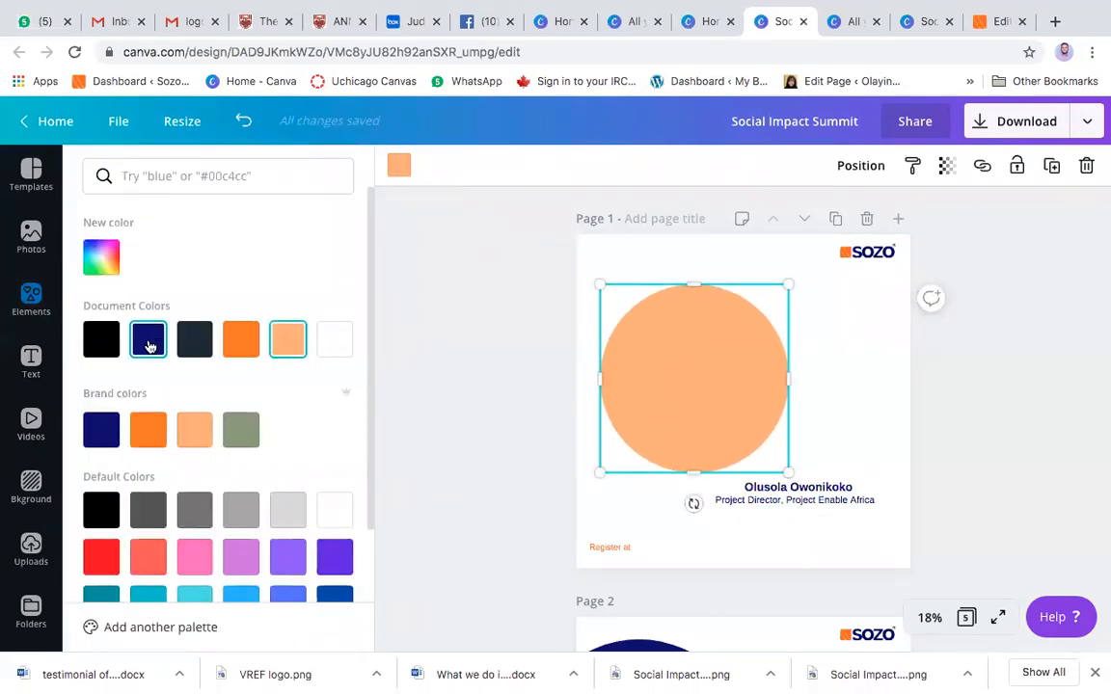
{"action": "left_click", "coordinate": [103, 430]}
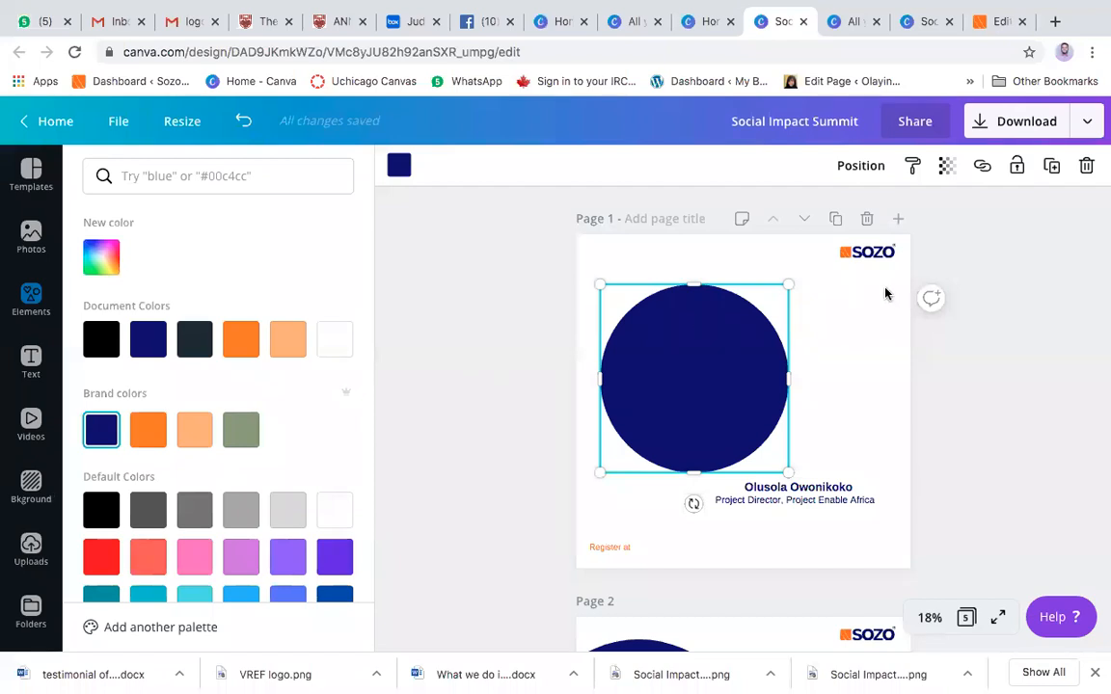
{"action": "left_click", "coordinate": [858, 366]}
{"action": "left_click", "coordinate": [852, 375]}
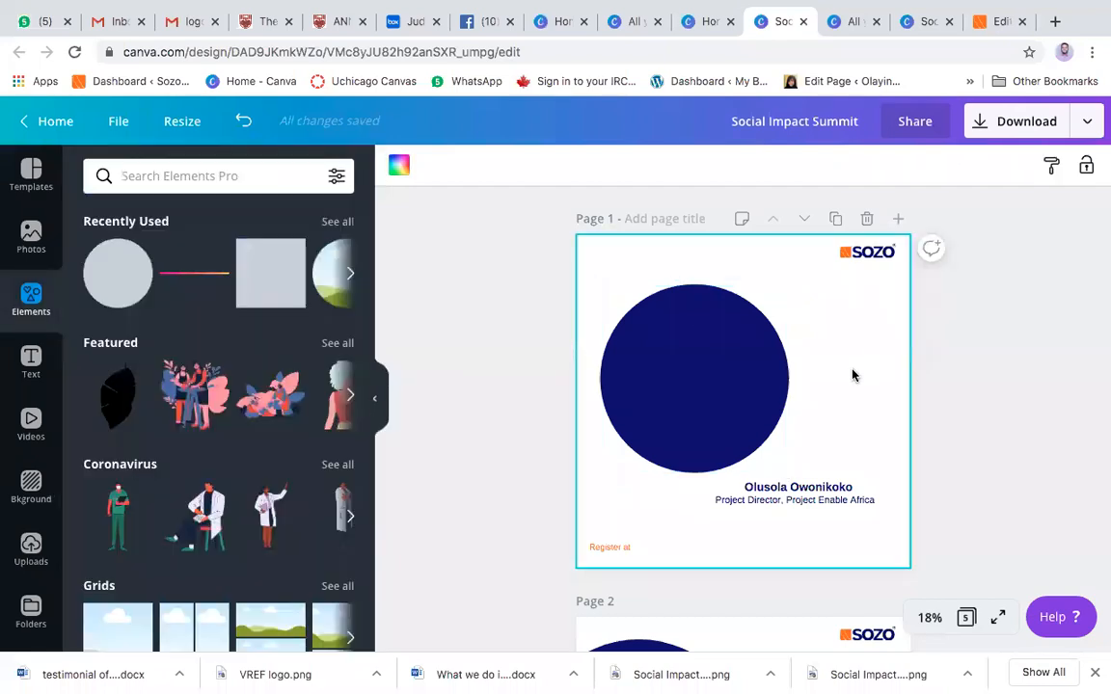
Enlarge the navy circle to about 1,309 by 1,309 and position it partly past page 1's left edge, above the speaker's name
{"action": "left_click_drag", "start_coordinate": [689, 326], "coordinate": [647, 317]}
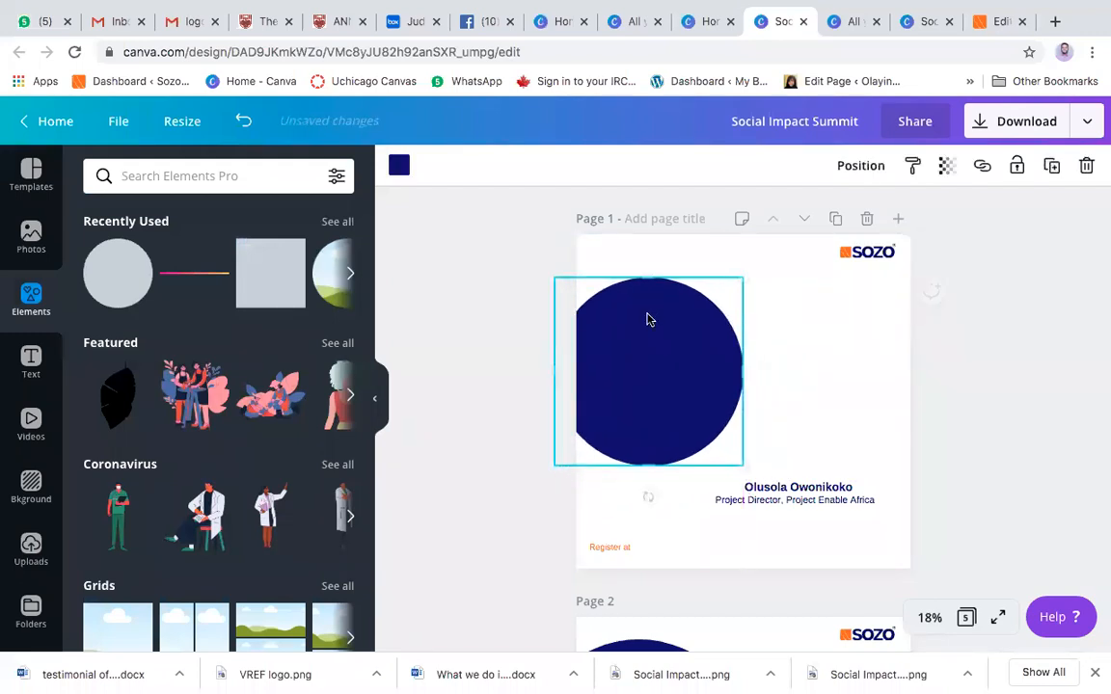
{"action": "left_click_drag", "start_coordinate": [684, 390], "coordinate": [622, 396]}
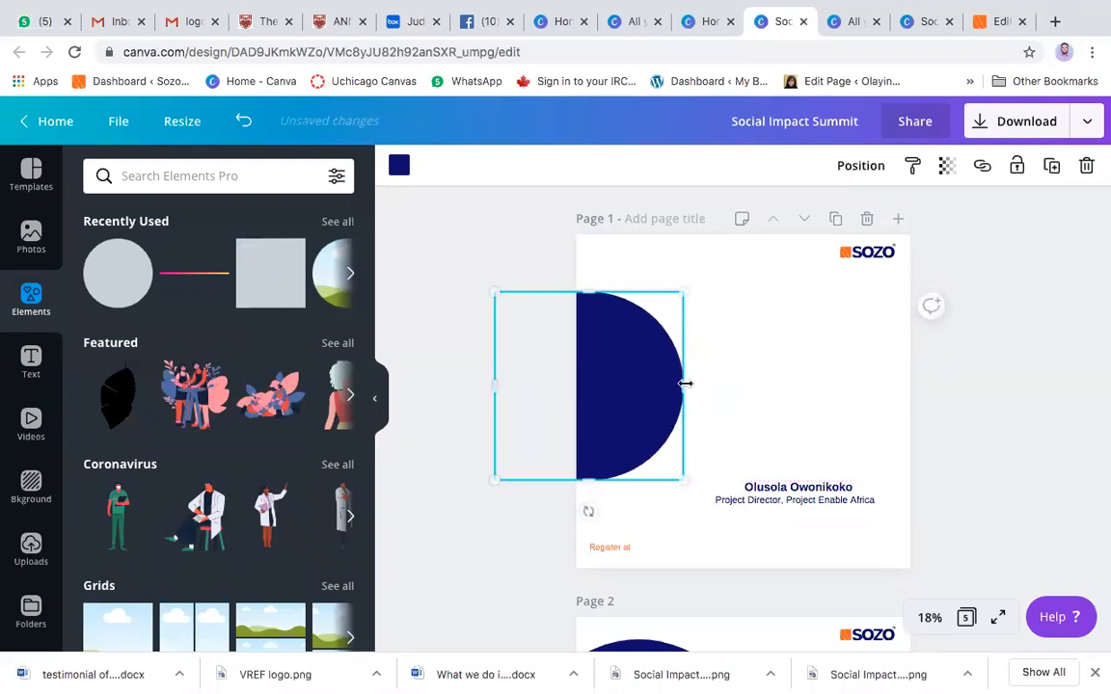
{"action": "left_click", "coordinate": [769, 370]}
{"action": "left_click", "coordinate": [651, 400]}
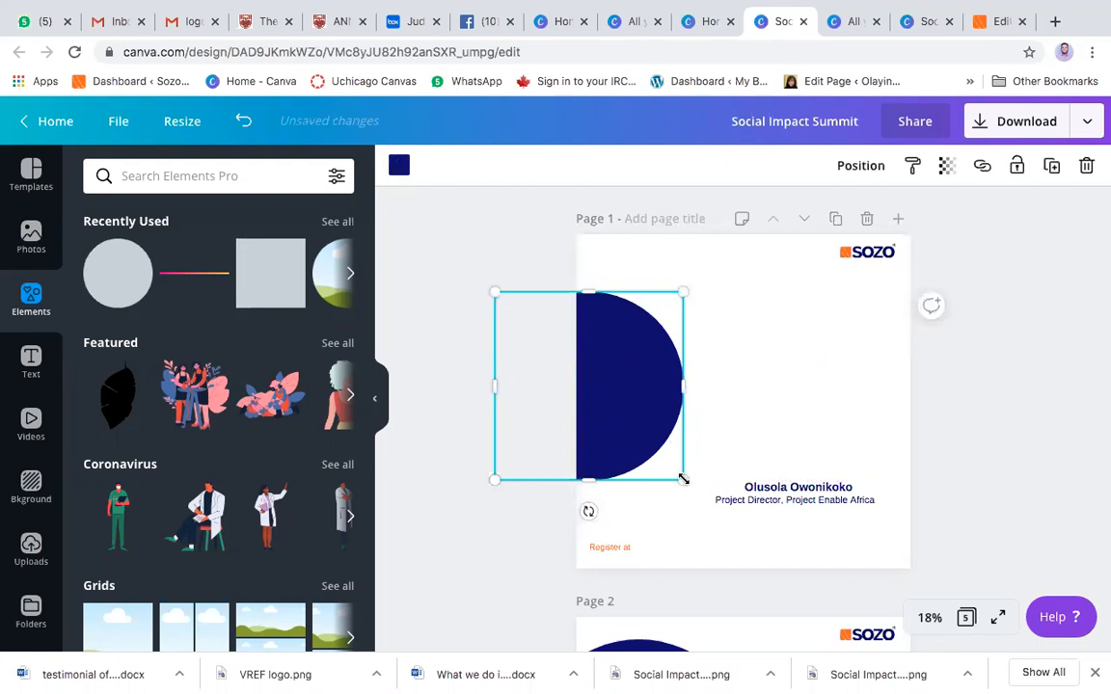
{"action": "left_click_drag", "start_coordinate": [683, 479], "coordinate": [697, 492]}
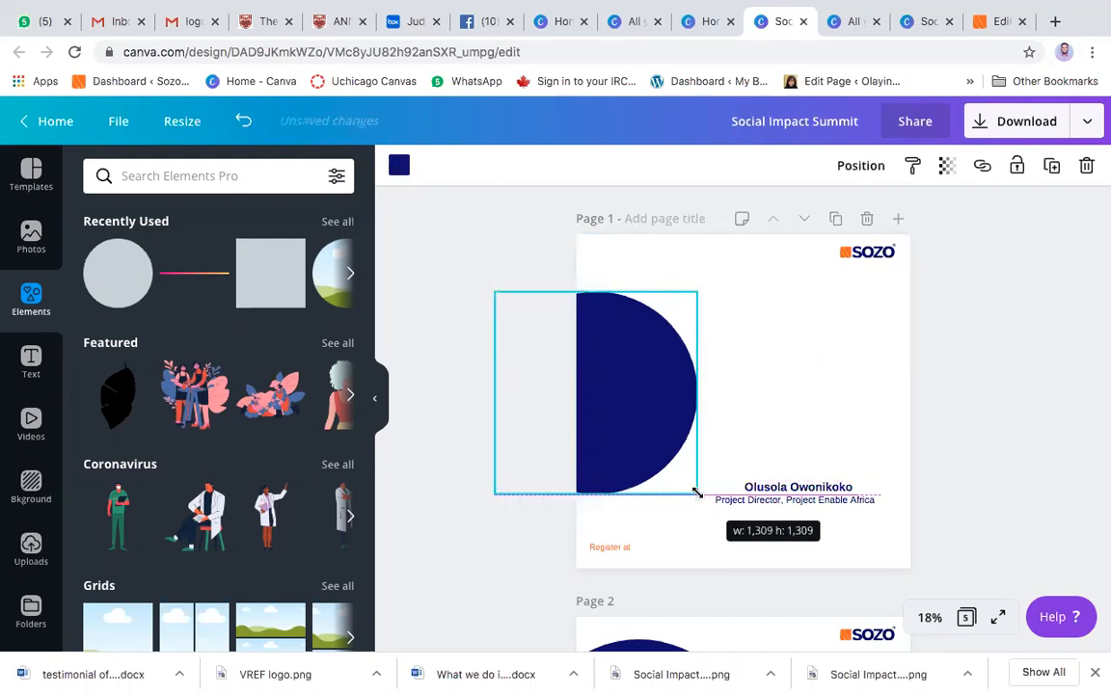
{"action": "left_click", "coordinate": [832, 329]}
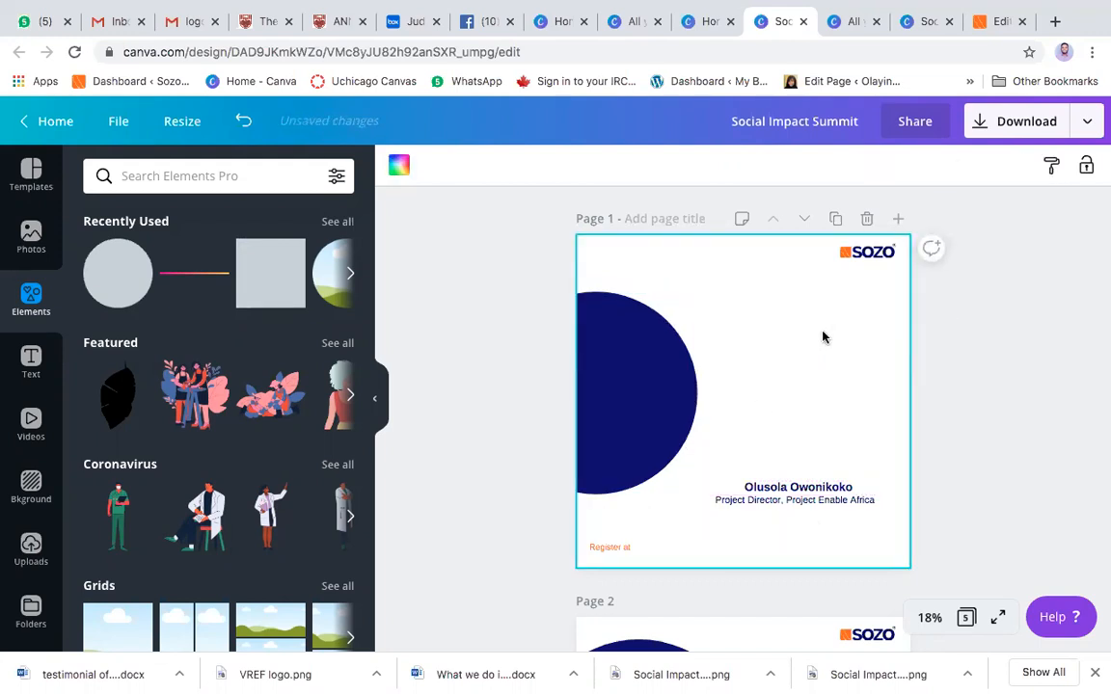
{"action": "left_click_drag", "start_coordinate": [660, 359], "coordinate": [701, 329]}
{"action": "left_click", "coordinate": [819, 353]}
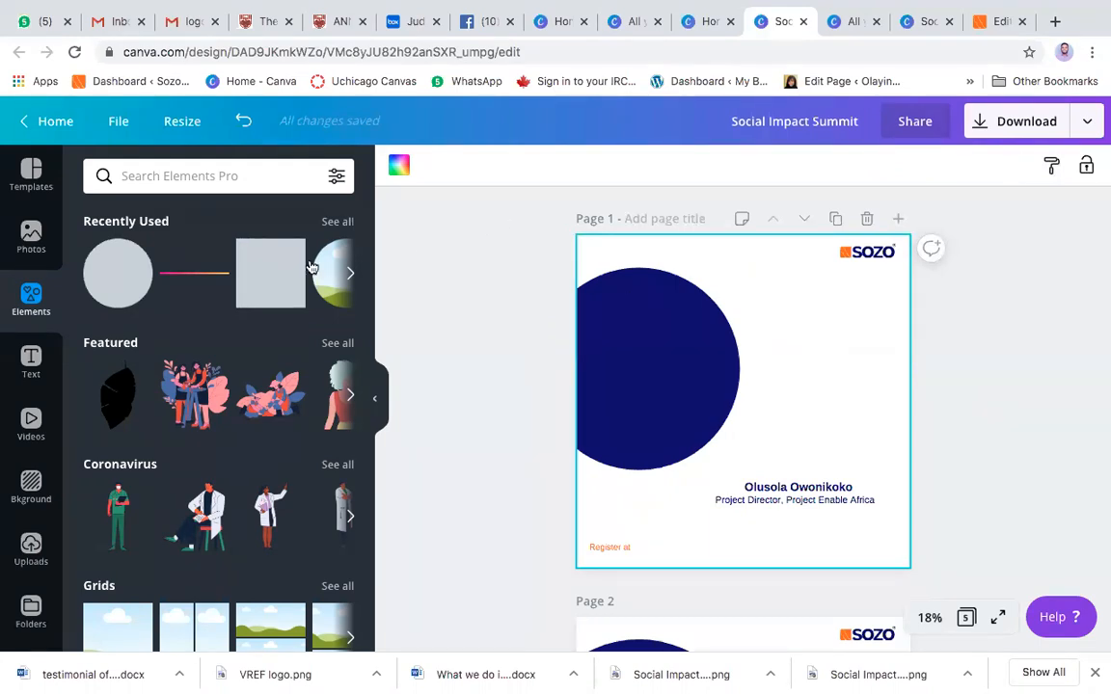
Search the elements for "frame" and look through the results and the recently used elements for a circular photo frame
{"action": "scroll", "coordinate": [268, 258], "scroll_direction": "right", "scroll_amount": 5}
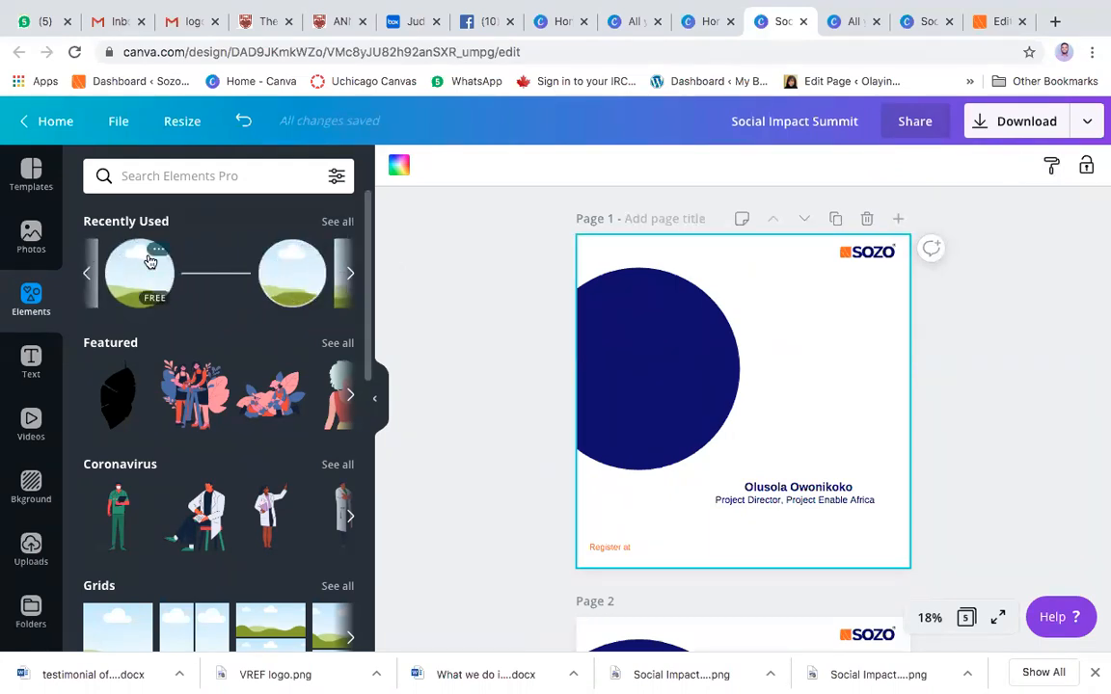
{"action": "left_click", "coordinate": [200, 178]}
{"action": "type", "text": "fra"}
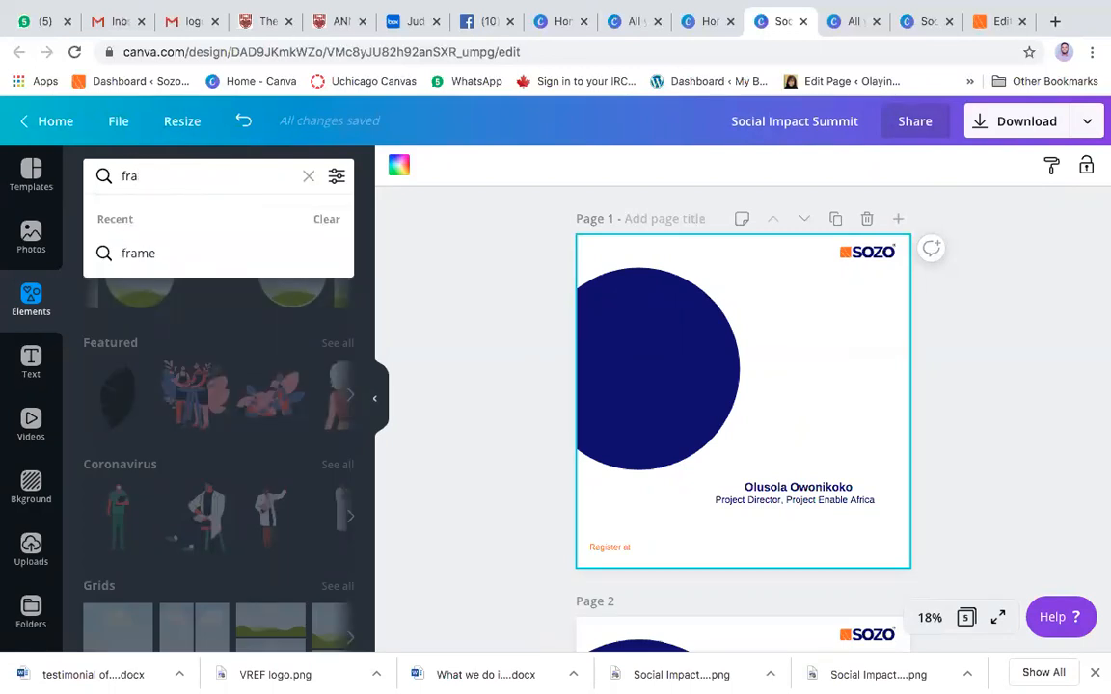
{"action": "left_click", "coordinate": [159, 252]}
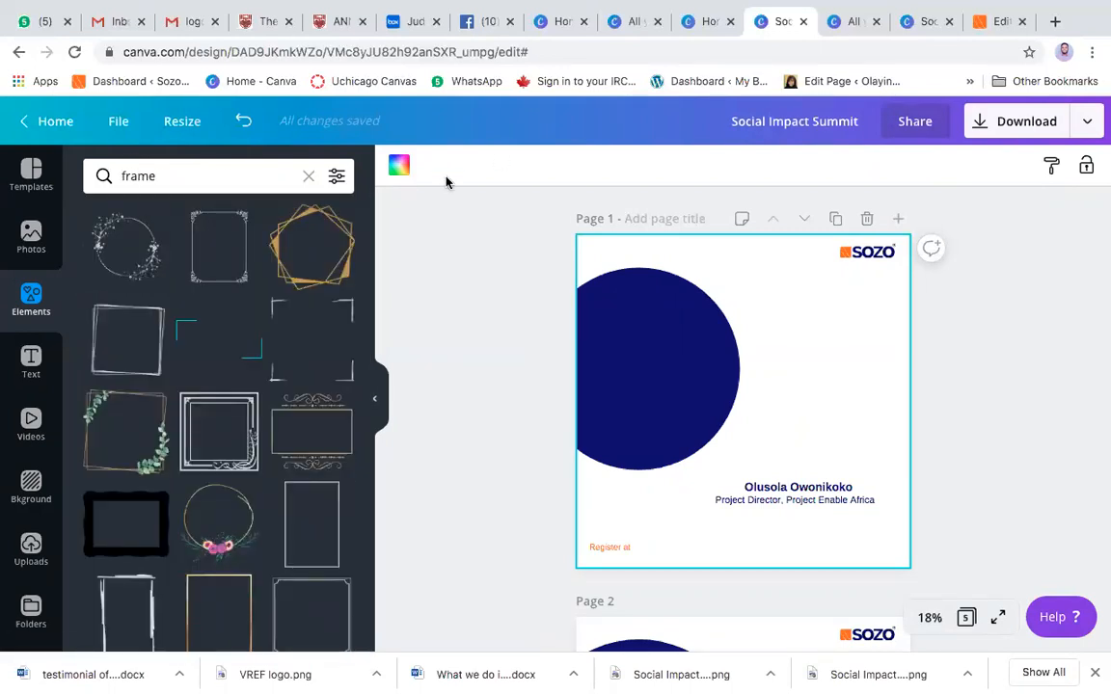
{"action": "scroll", "coordinate": [298, 421], "scroll_direction": "down", "scroll_amount": 10}
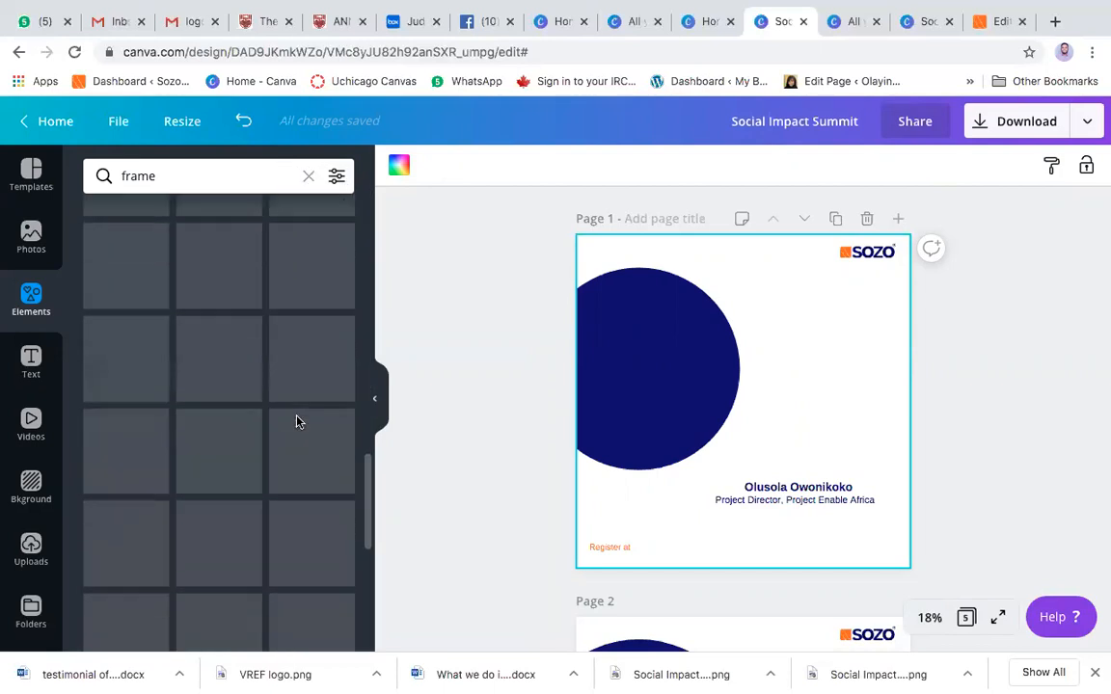
{"action": "scroll", "coordinate": [297, 423], "scroll_direction": "up", "scroll_amount": 7}
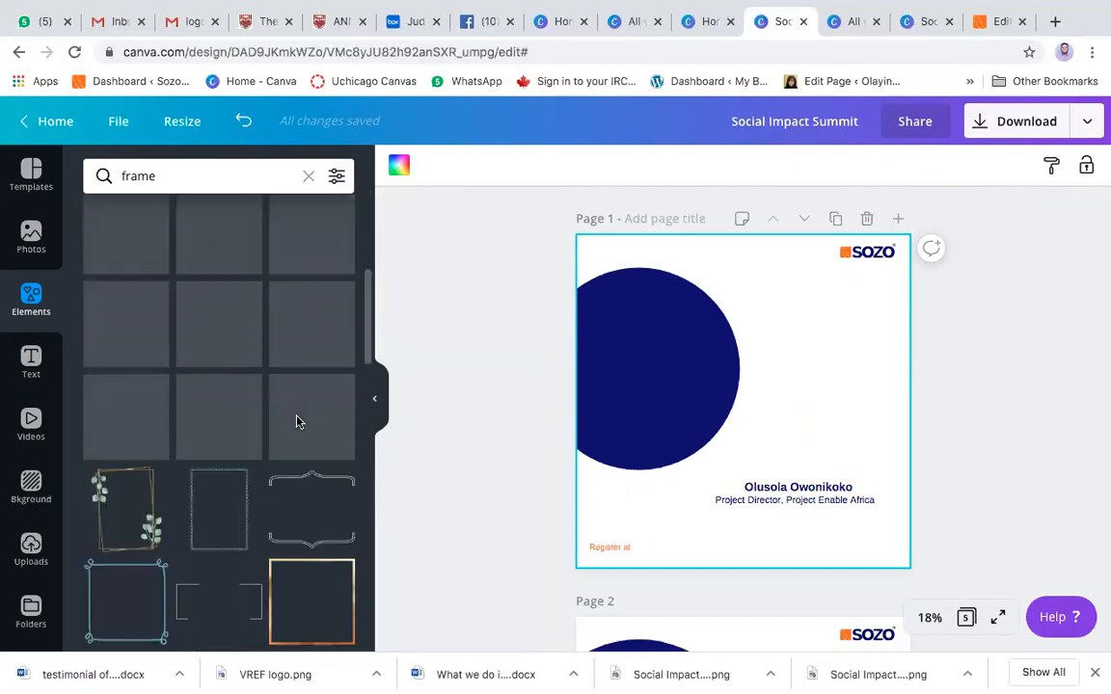
{"action": "scroll", "coordinate": [297, 423], "scroll_direction": "down", "scroll_amount": 8}
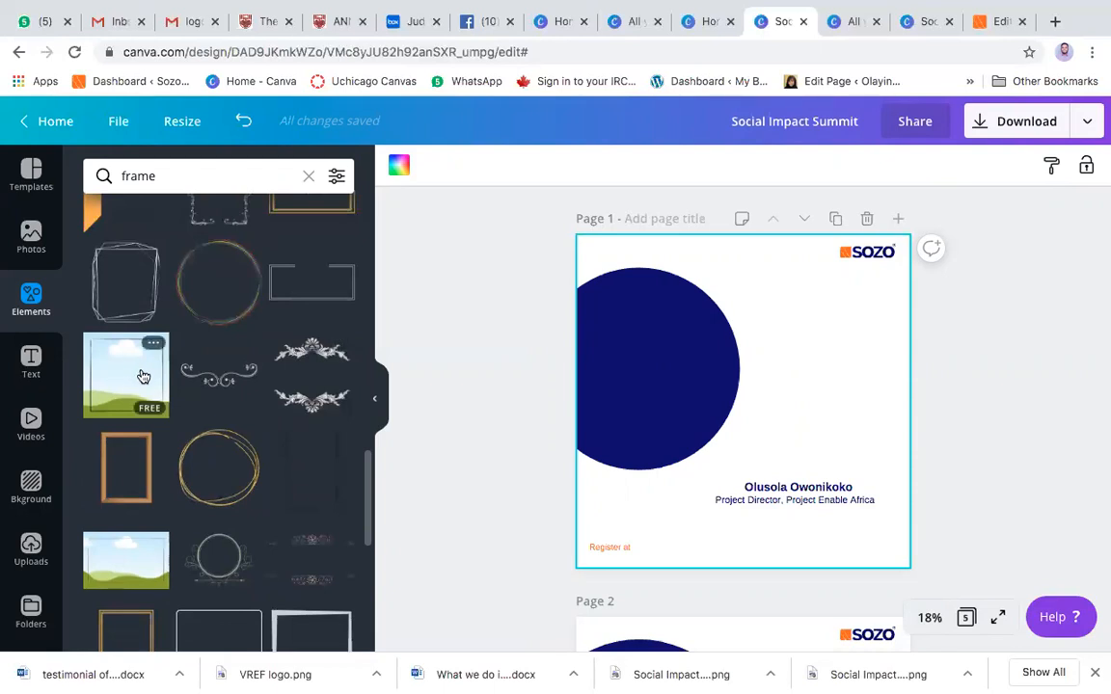
{"action": "scroll", "coordinate": [150, 382], "scroll_direction": "up", "scroll_amount": 12}
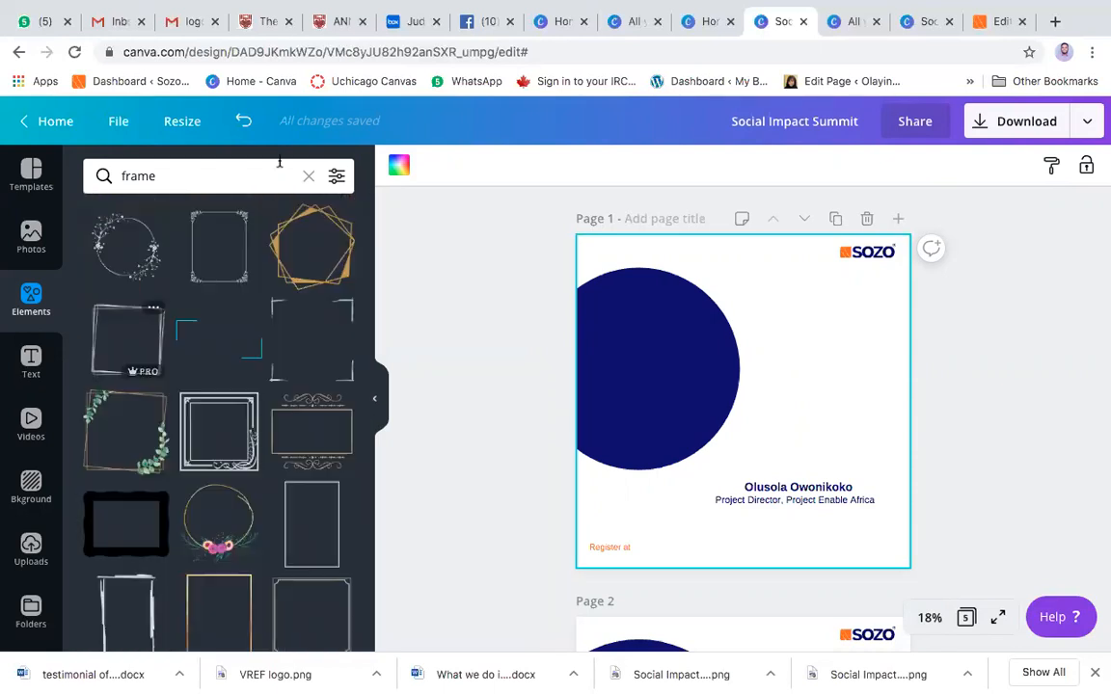
{"action": "left_click", "coordinate": [308, 176]}
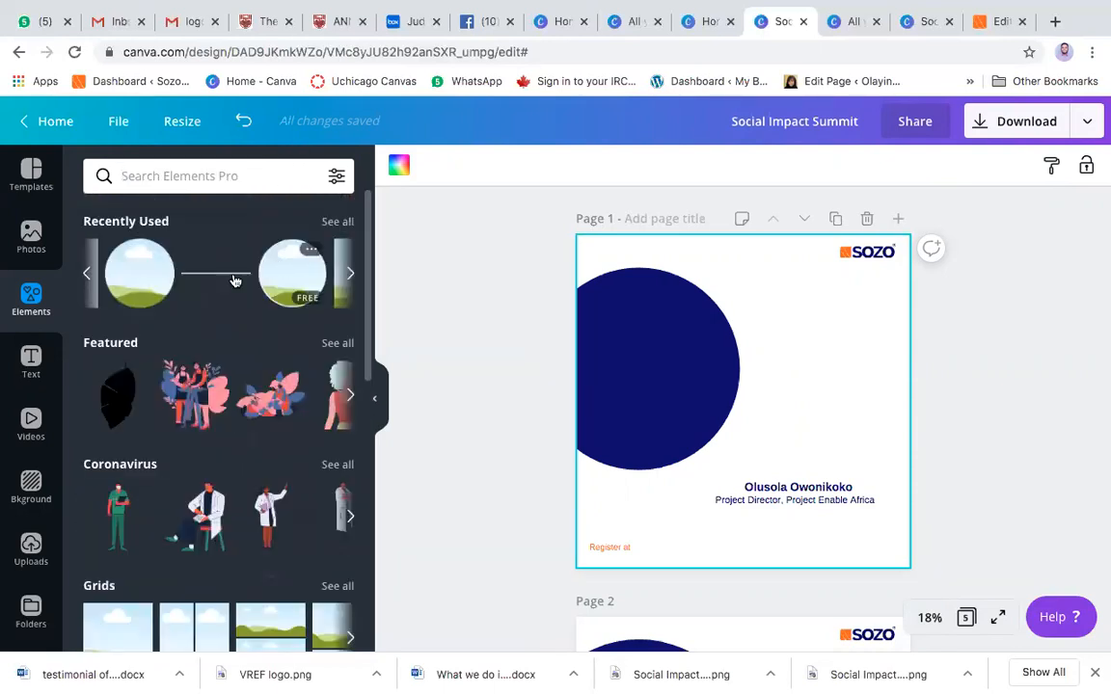
{"action": "left_click", "coordinate": [334, 222]}
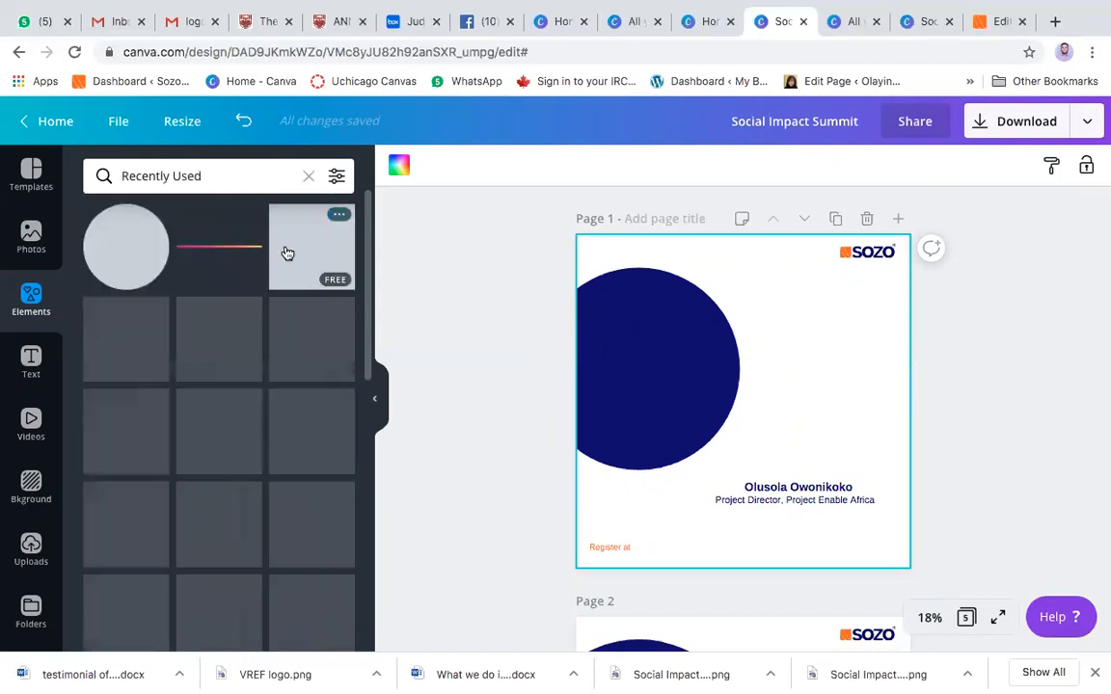
{"action": "scroll", "coordinate": [240, 397], "scroll_direction": "down", "scroll_amount": 1}
{"action": "scroll", "coordinate": [240, 396], "scroll_direction": "up", "scroll_amount": 1}
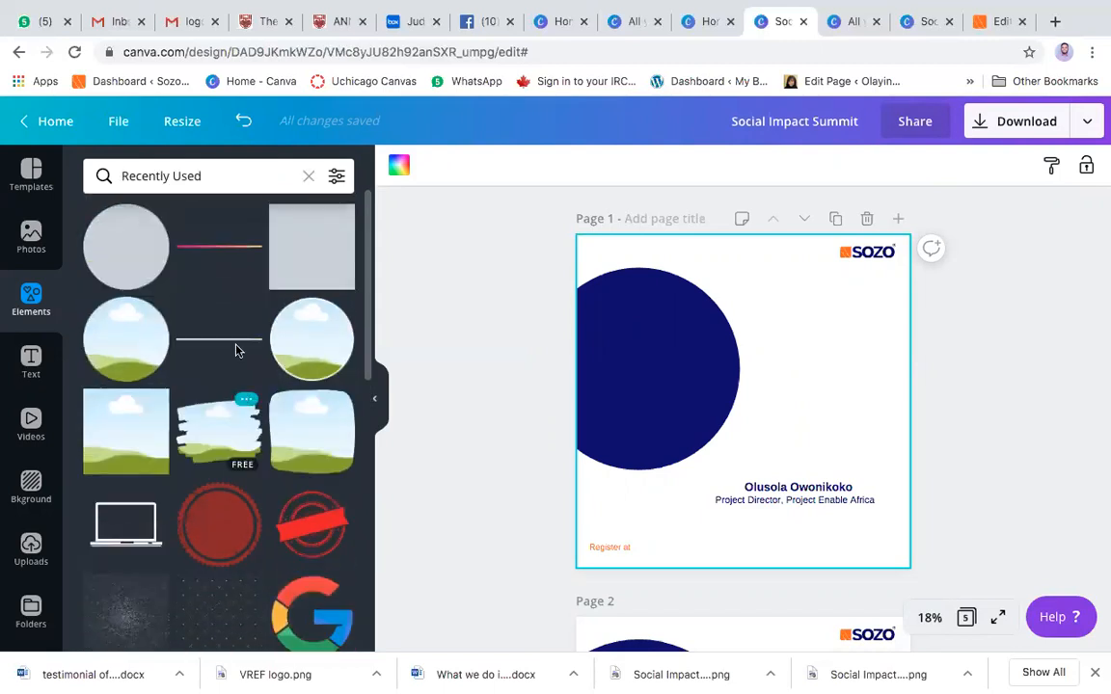
{"action": "left_click", "coordinate": [307, 175]}
Add the circular frame from the Frames category to page 1 and place it above the speaker's name, overlapping the navy circle's right edge
{"action": "scroll", "coordinate": [248, 398], "scroll_direction": "down", "scroll_amount": 2}
{"action": "scroll", "coordinate": [248, 398], "scroll_direction": "down", "scroll_amount": 2}
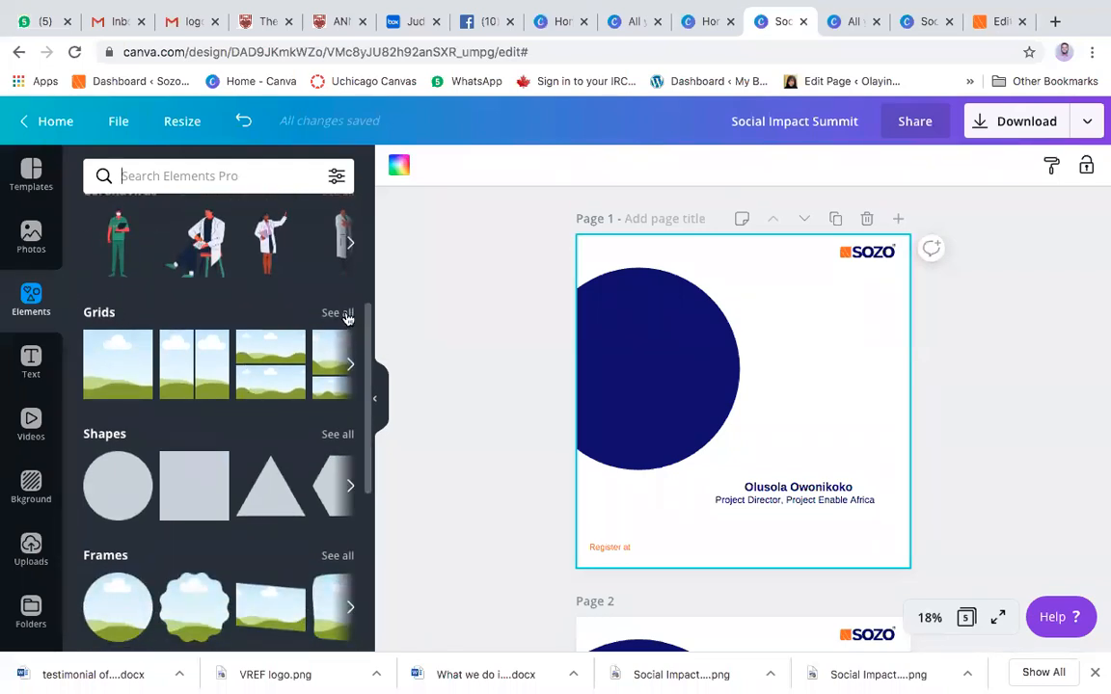
{"action": "scroll", "coordinate": [127, 565], "scroll_direction": "down", "scroll_amount": 1}
{"action": "scroll", "coordinate": [126, 565], "scroll_direction": "down", "scroll_amount": 2}
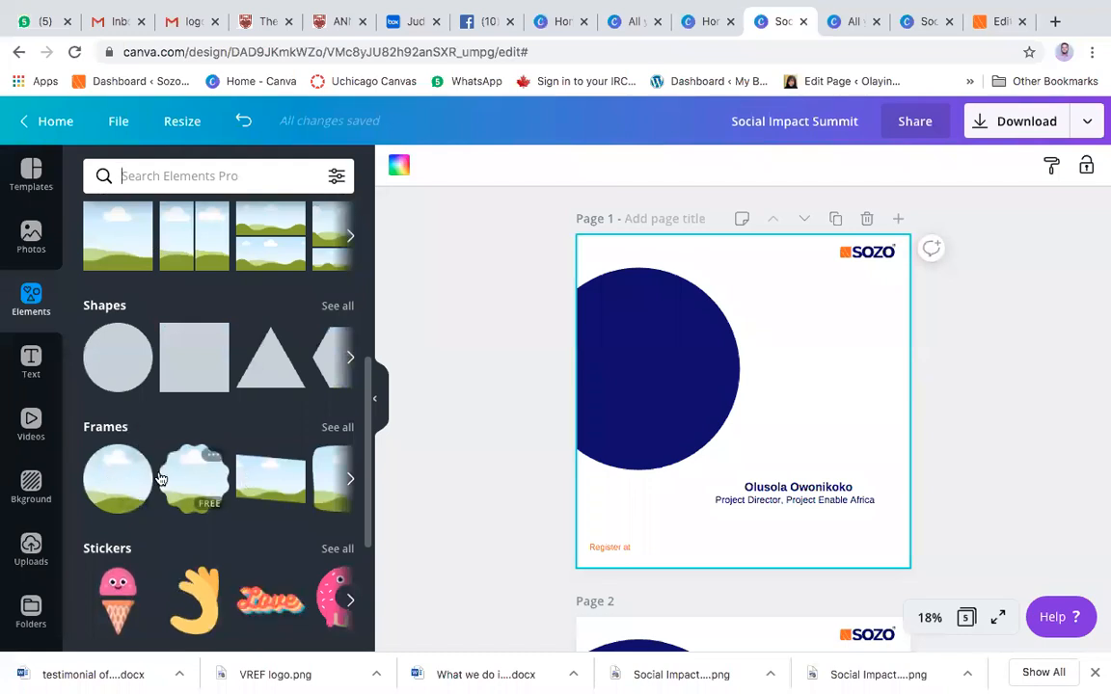
{"action": "scroll", "coordinate": [267, 408], "scroll_direction": "up", "scroll_amount": 4}
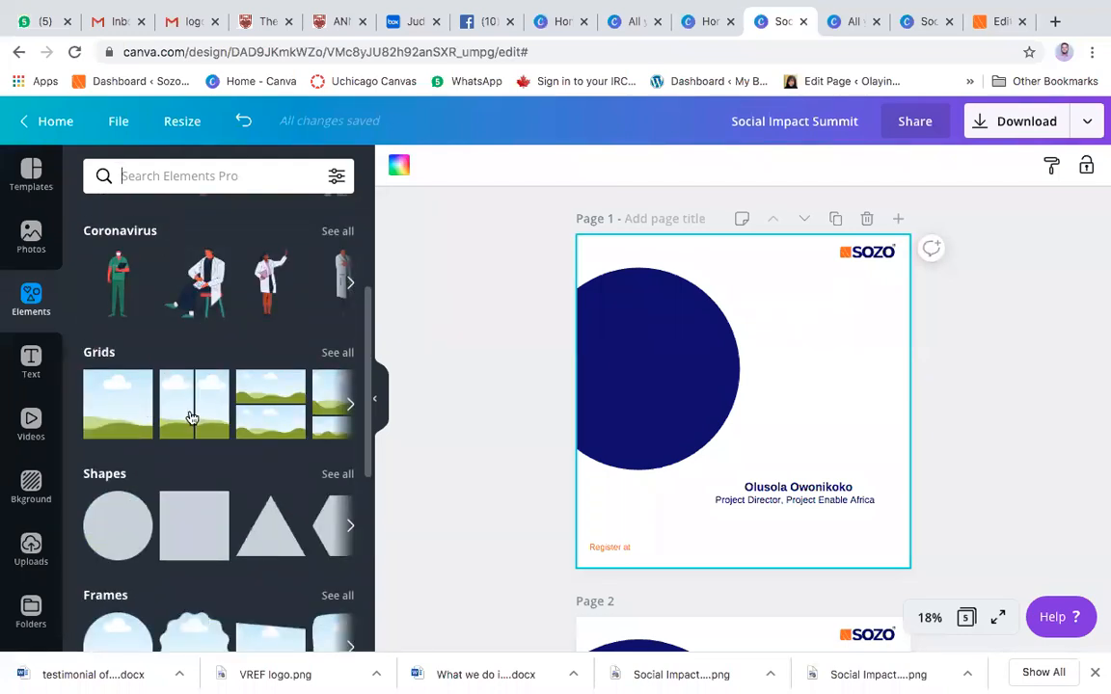
{"action": "scroll", "coordinate": [183, 418], "scroll_direction": "down", "scroll_amount": 7}
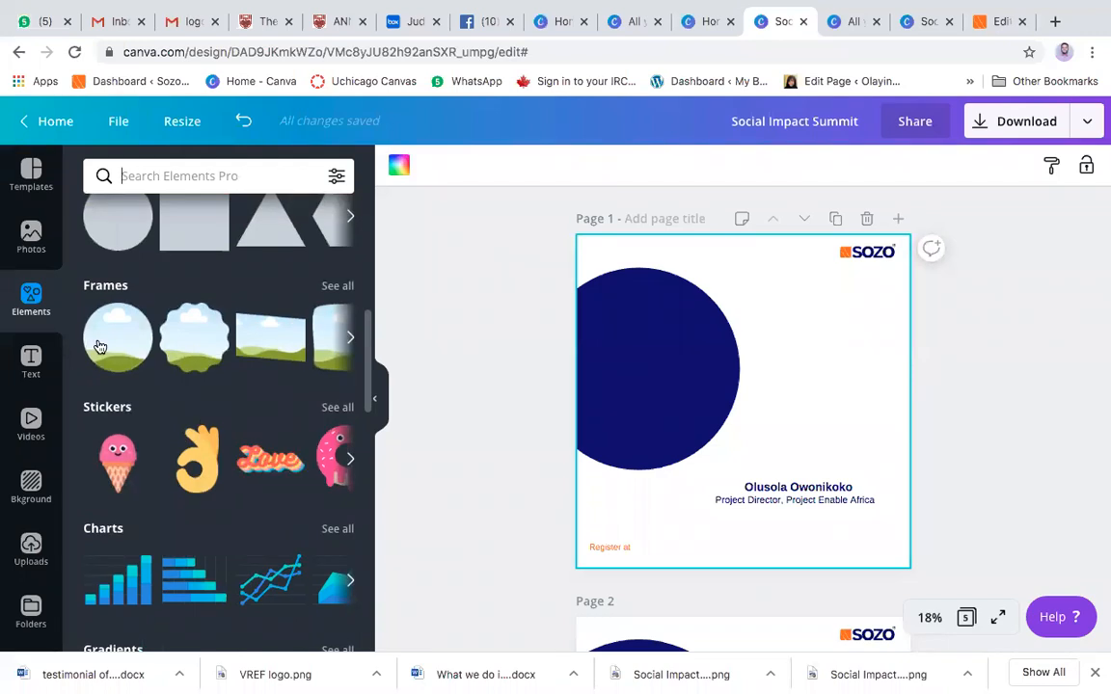
{"action": "left_click", "coordinate": [119, 344]}
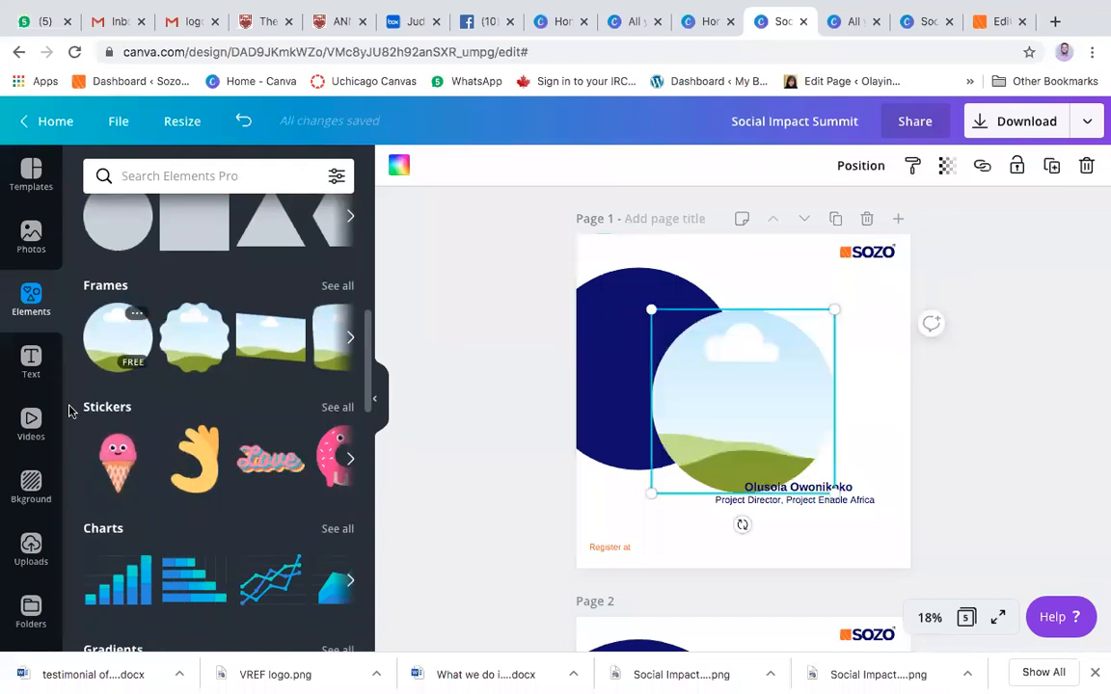
{"action": "left_click_drag", "start_coordinate": [790, 426], "coordinate": [819, 390]}
{"action": "left_click_drag", "start_coordinate": [833, 390], "coordinate": [840, 390]}
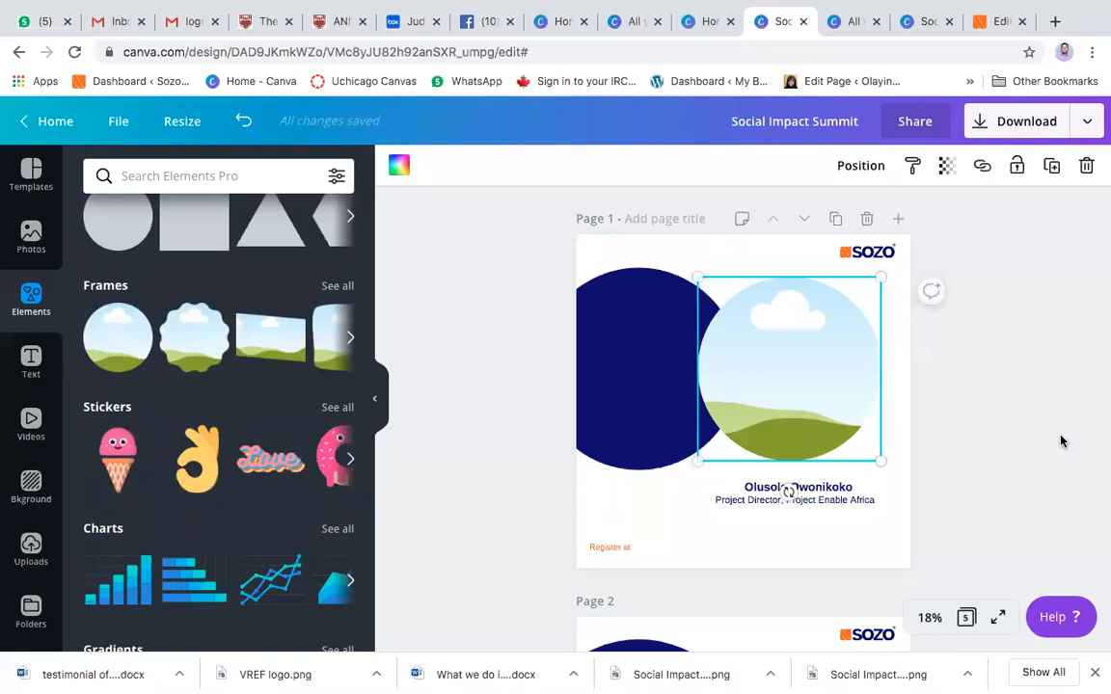
Open the uploaded images and browse the Downloads folder for a speaker photo without uploading a file
{"action": "left_click", "coordinate": [29, 555]}
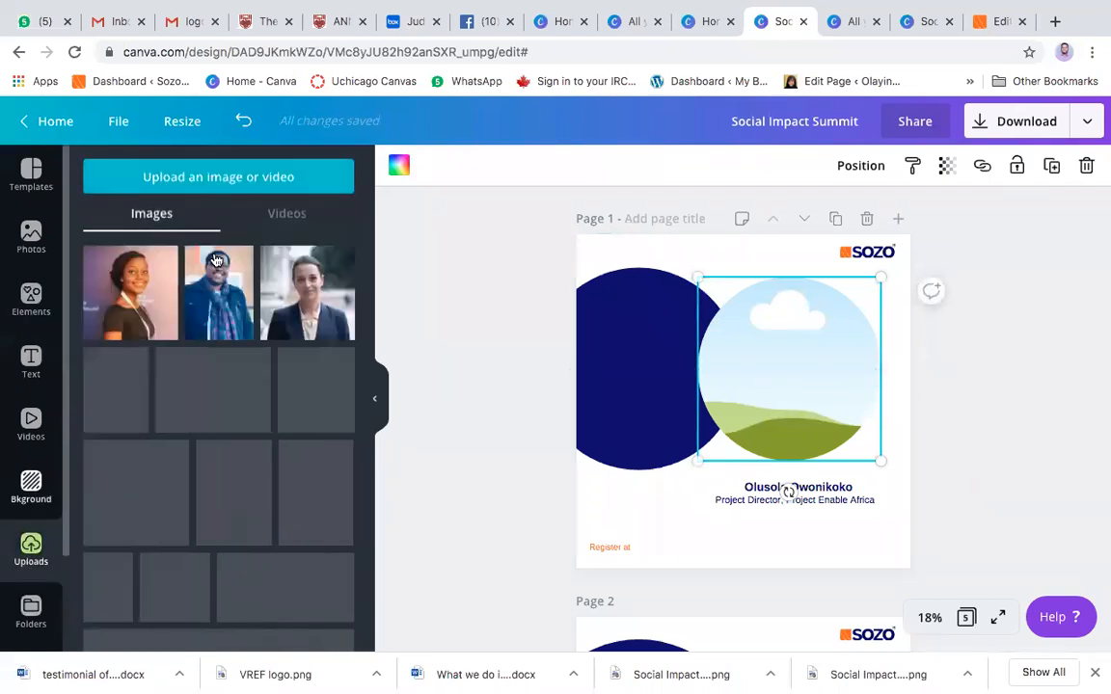
{"action": "left_click", "coordinate": [283, 177]}
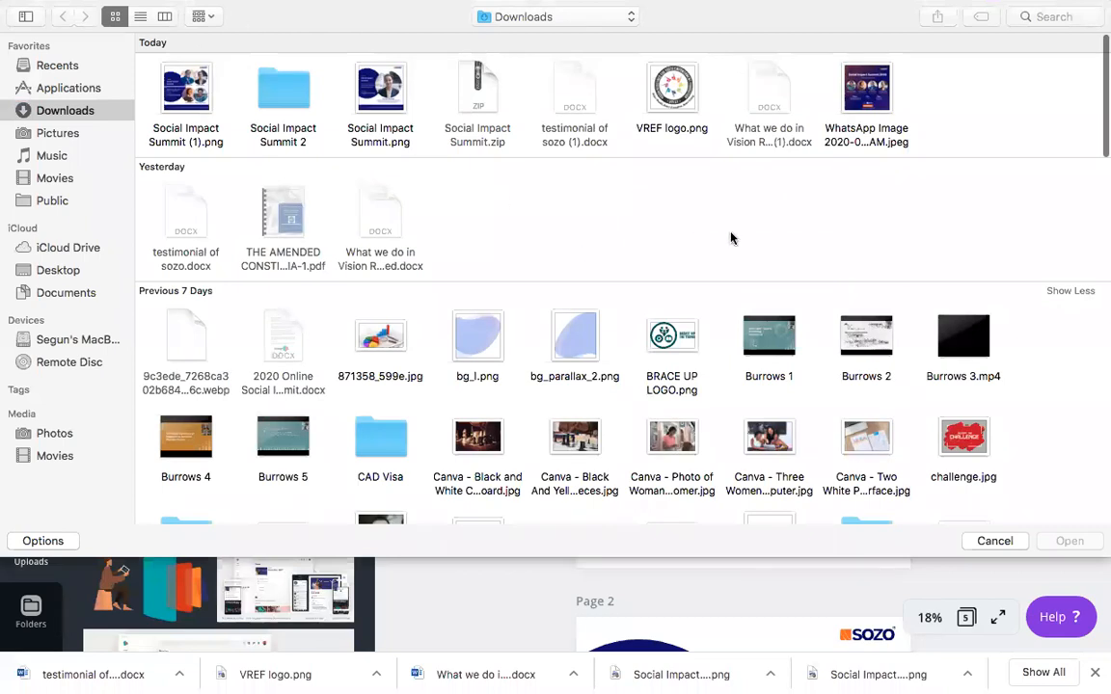
{"action": "scroll", "coordinate": [853, 268], "scroll_direction": "down", "scroll_amount": 5}
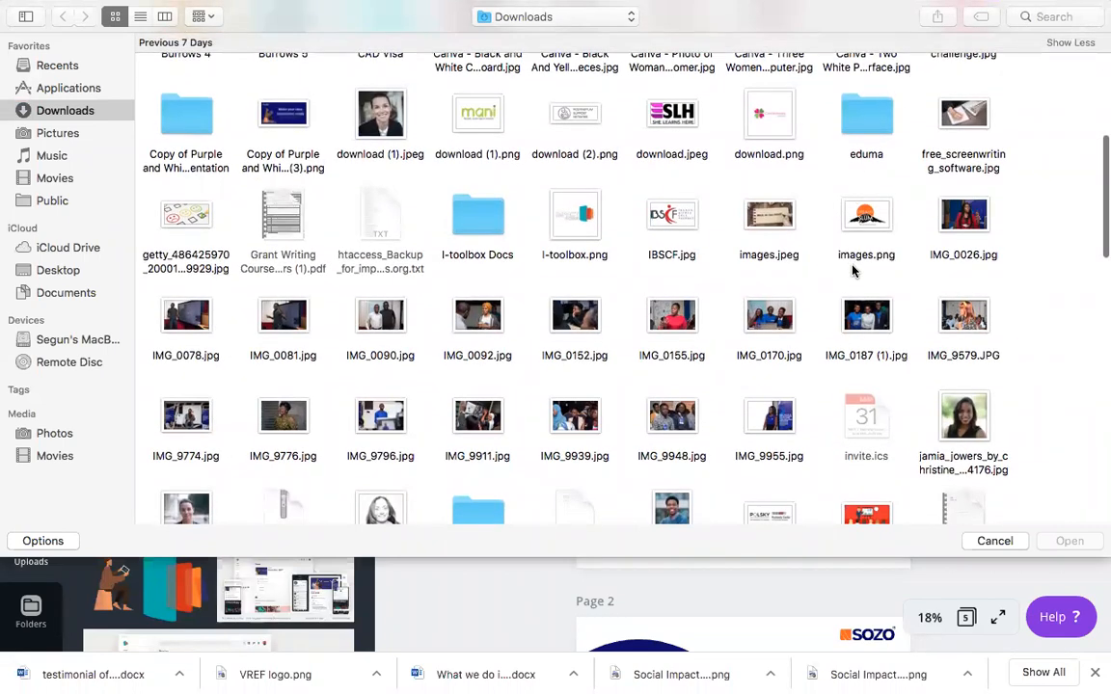
{"action": "scroll", "coordinate": [783, 322], "scroll_direction": "down", "scroll_amount": 3}
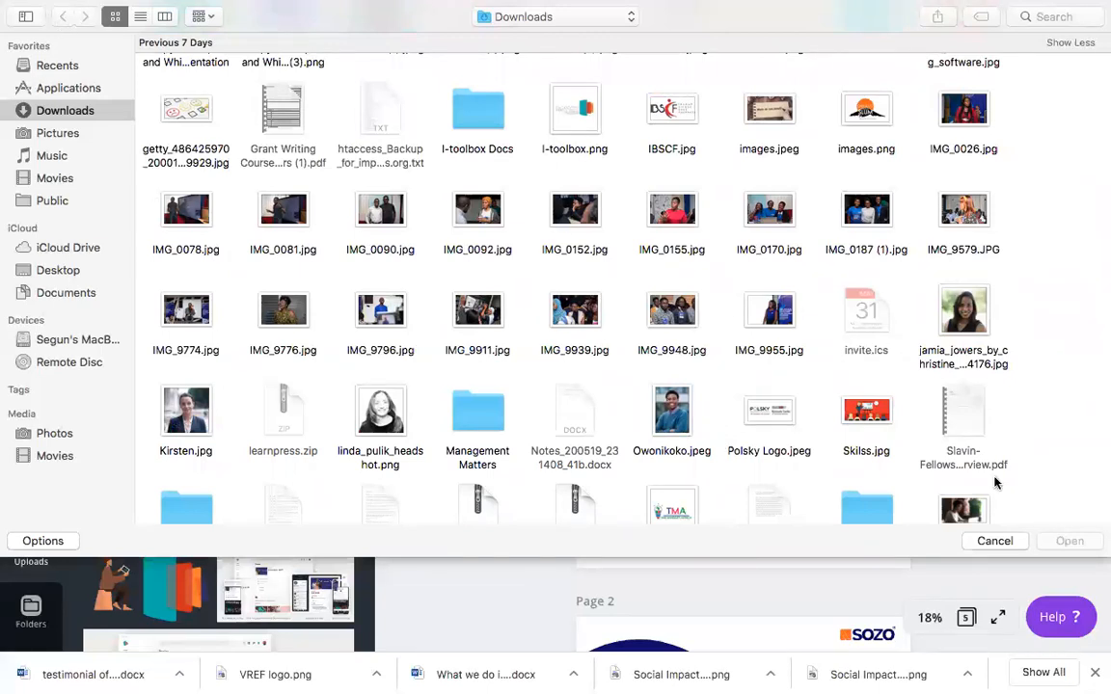
{"action": "left_click", "coordinate": [994, 541]}
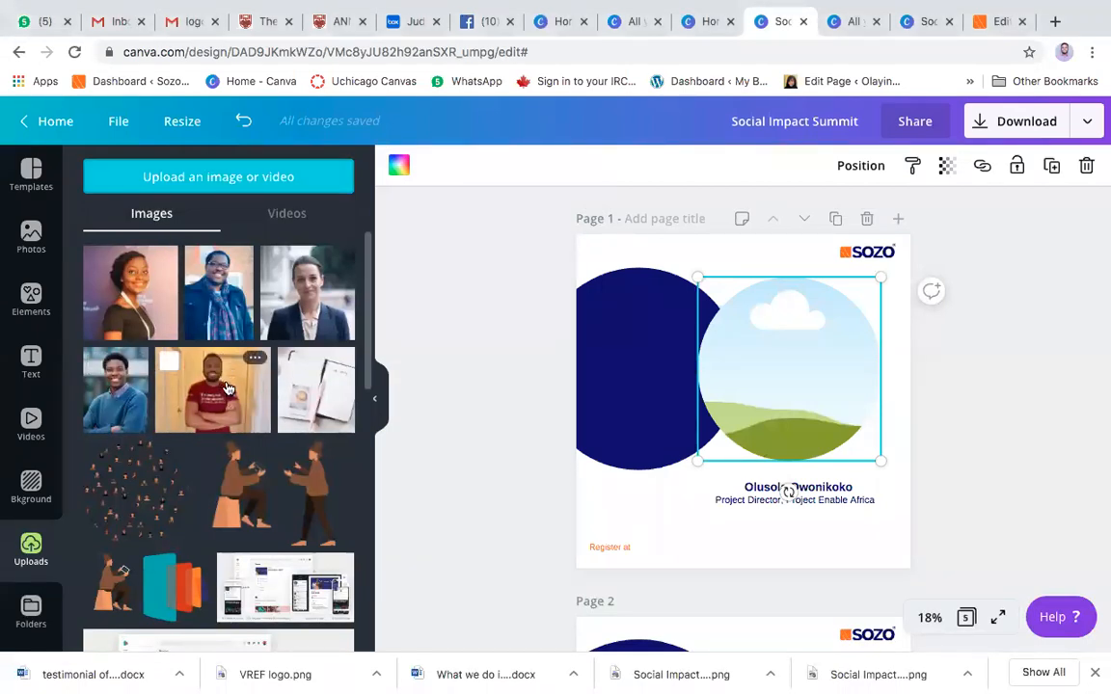
Fill page 1's circular frame with the uploaded portrait of the man in the blue sweater and shift the photo down to show his whole head
{"action": "left_click", "coordinate": [112, 385]}
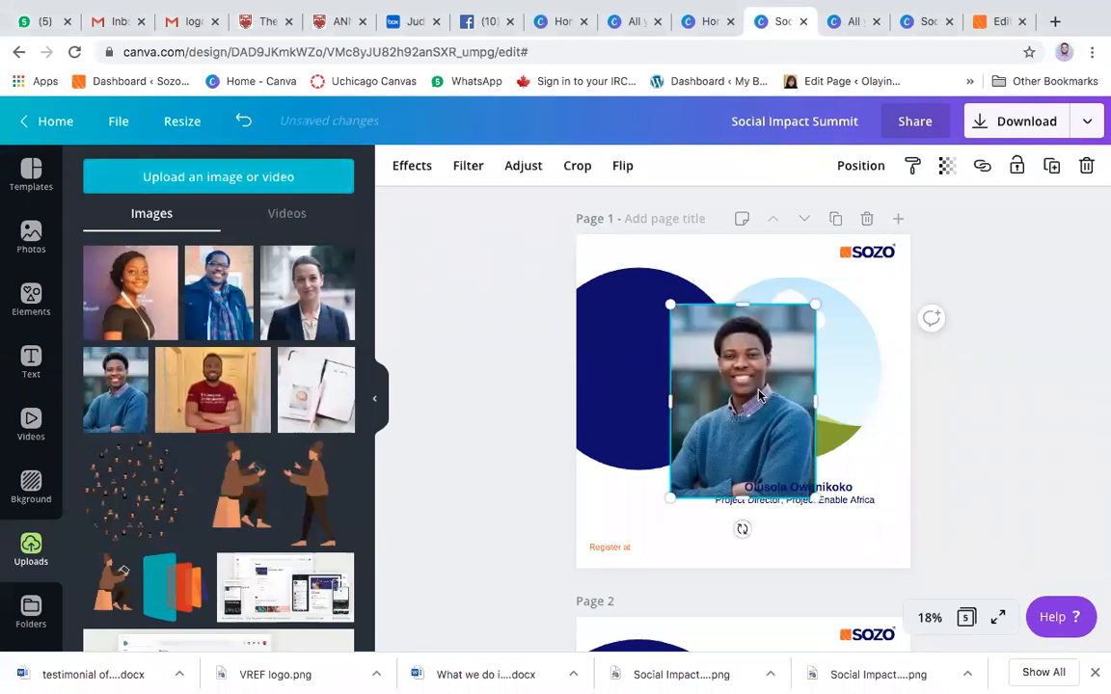
{"action": "left_click_drag", "start_coordinate": [712, 371], "coordinate": [754, 388]}
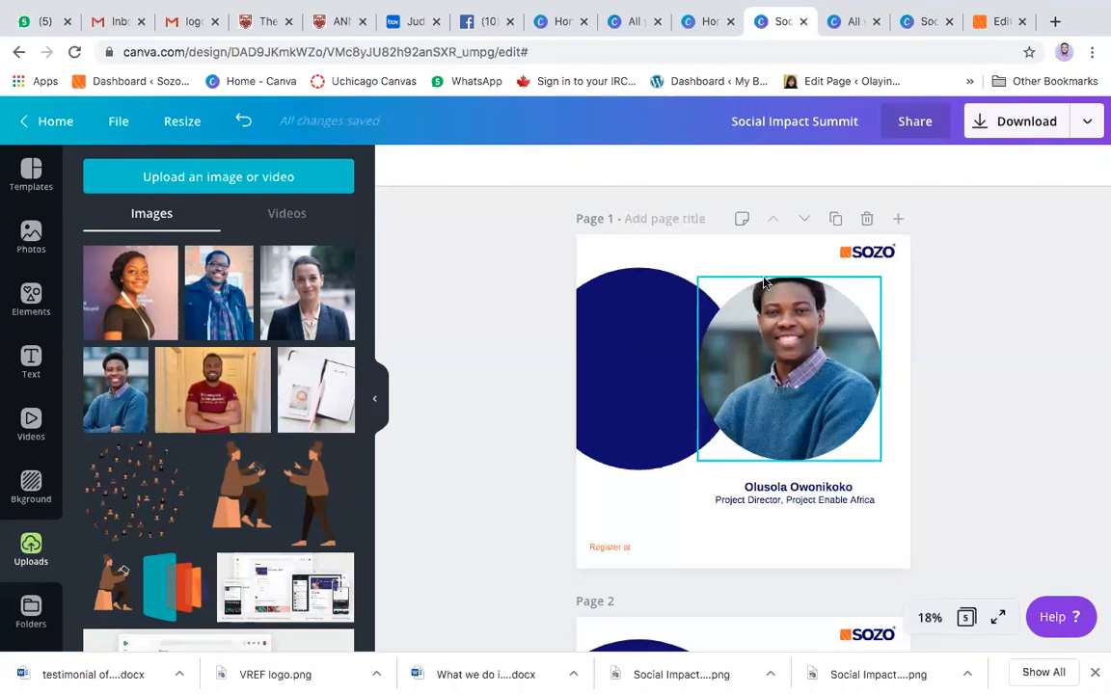
{"action": "double_click", "coordinate": [786, 355]}
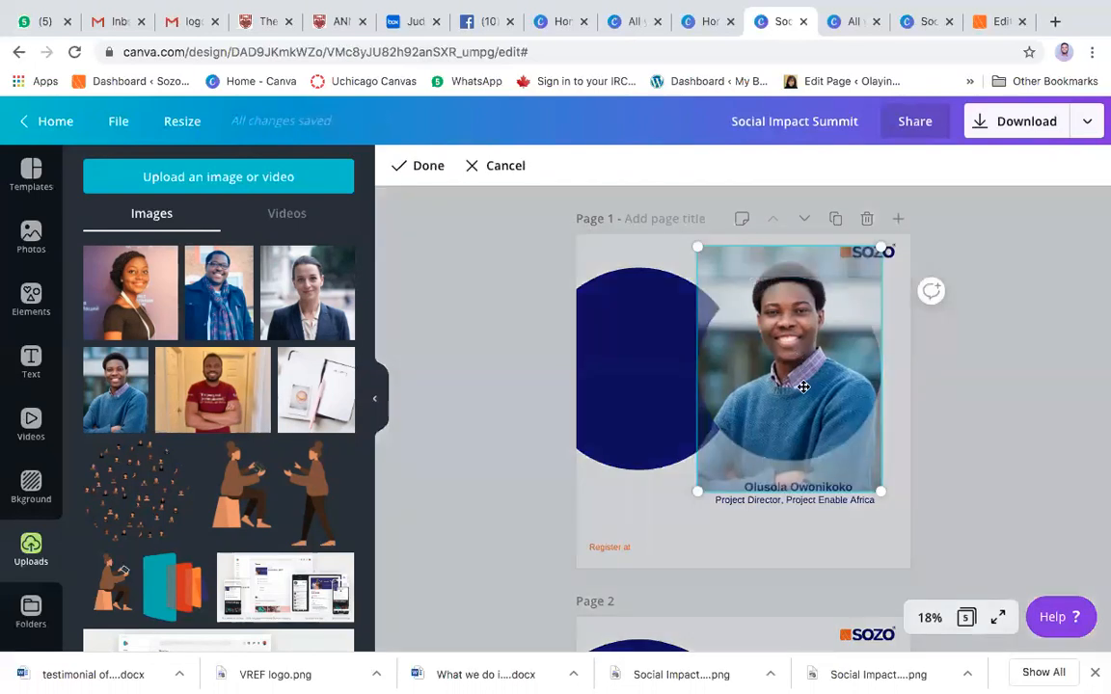
{"action": "double_click", "coordinate": [803, 391]}
{"action": "double_click", "coordinate": [799, 361]}
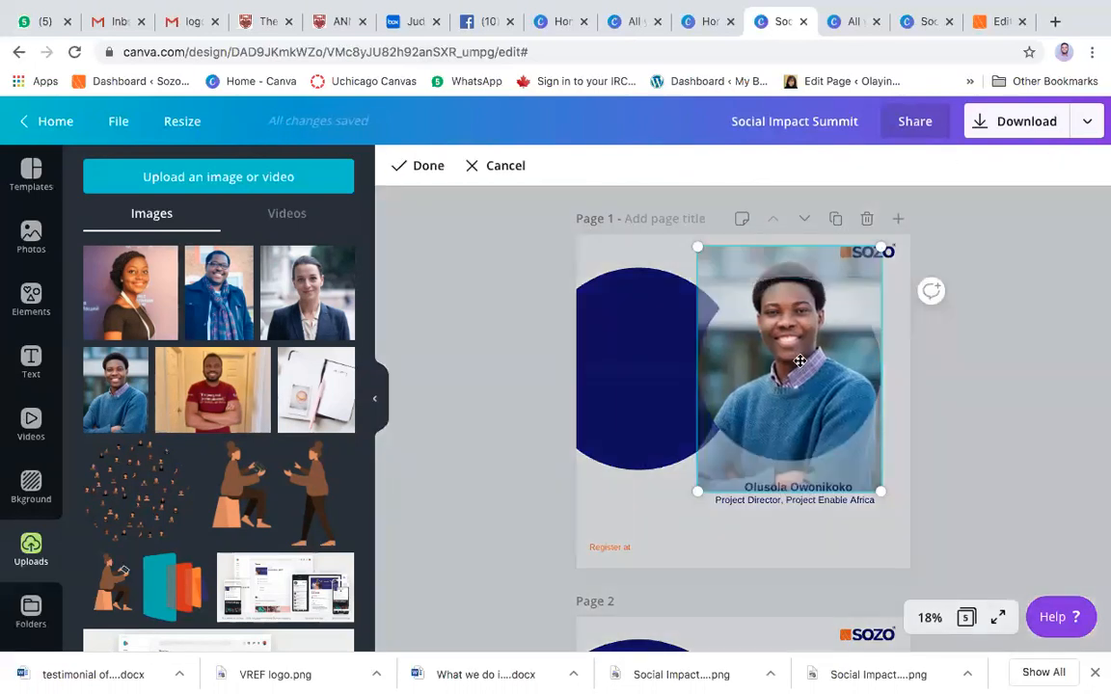
{"action": "left_click_drag", "start_coordinate": [799, 361], "coordinate": [803, 401]}
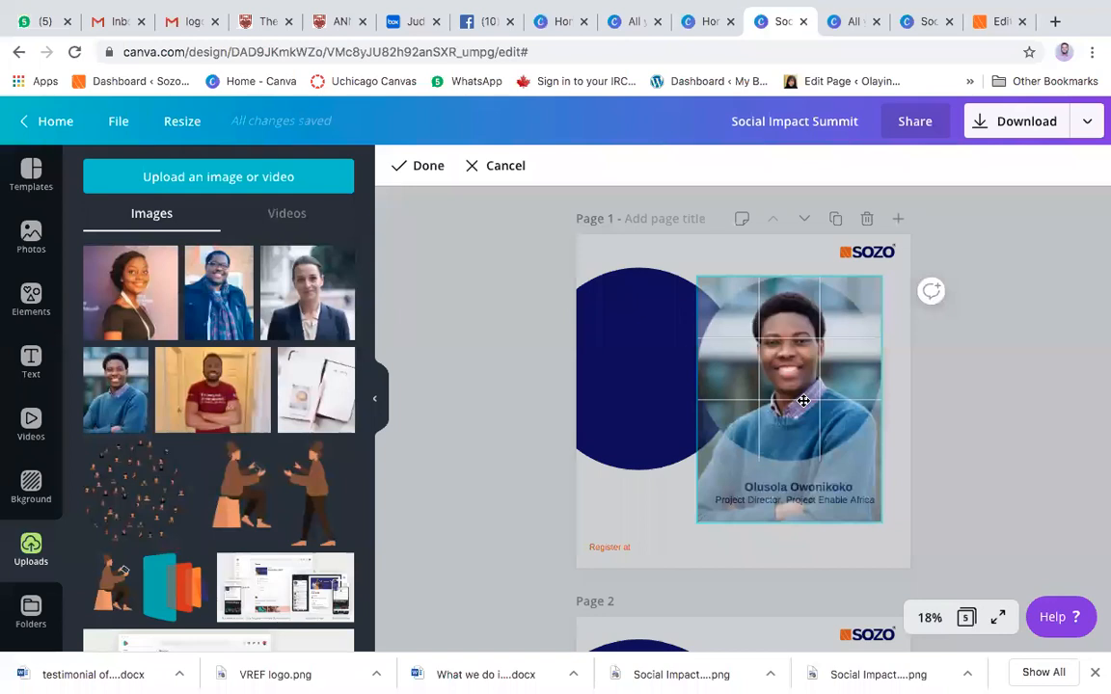
{"action": "left_click", "coordinate": [625, 521]}
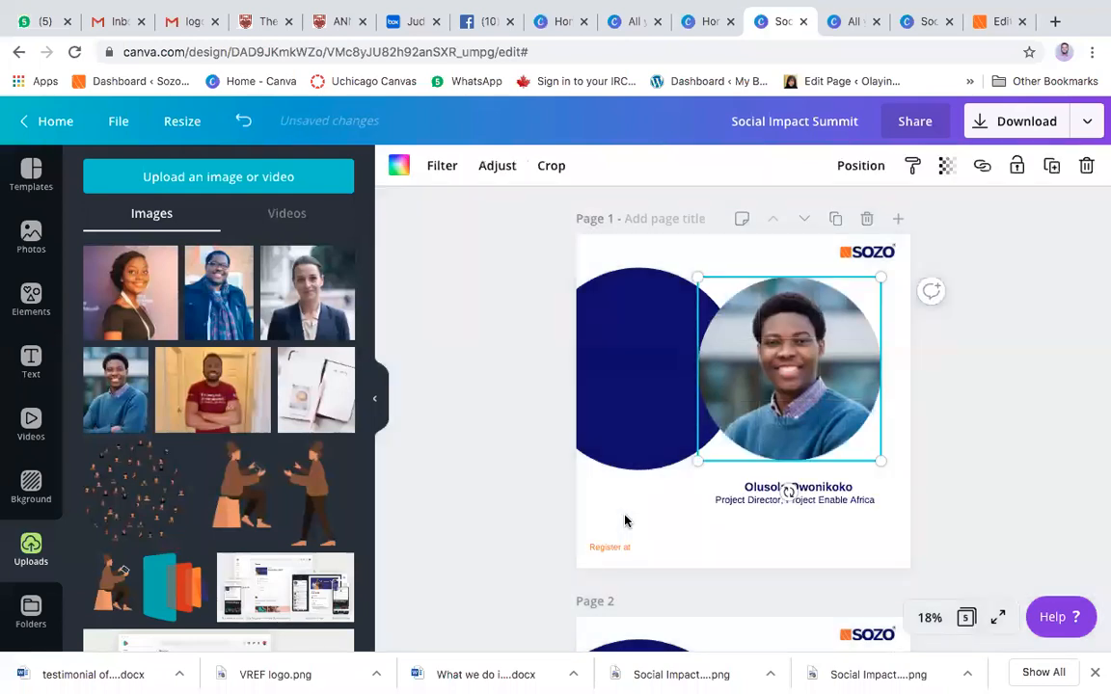
{"action": "left_click", "coordinate": [994, 498]}
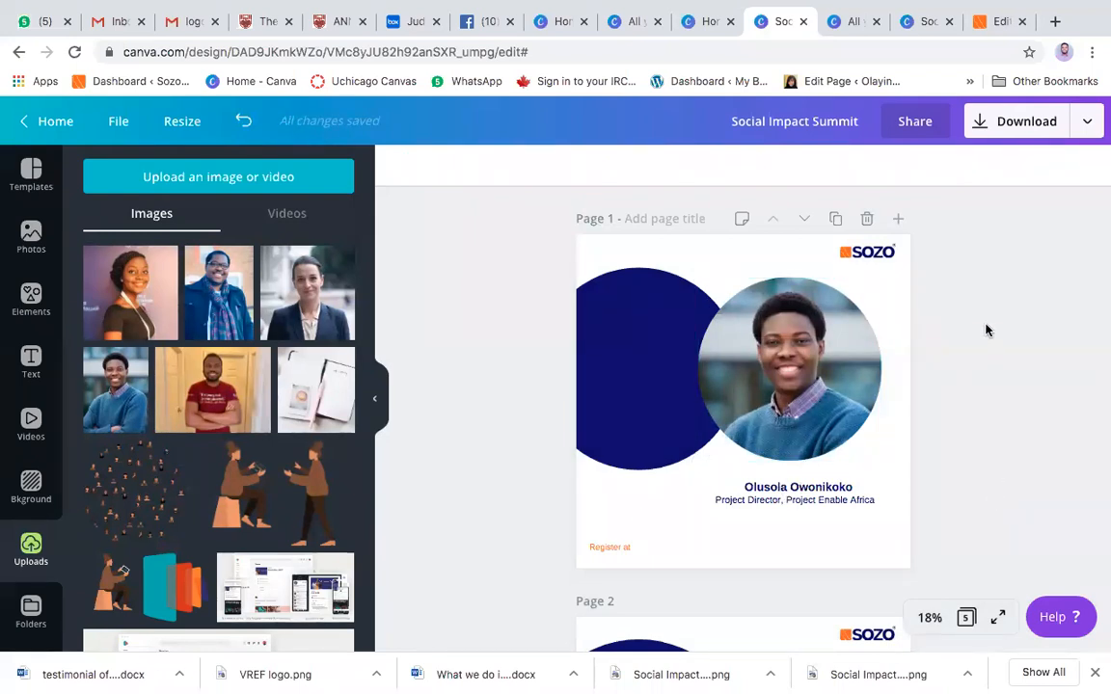
Enlarge the navy circle on page 1 slightly, keeping its upper-left corner in place behind the framed portrait
{"action": "left_click", "coordinate": [808, 366]}
{"action": "left_click_drag", "start_coordinate": [806, 364], "coordinate": [813, 365]}
{"action": "left_click", "coordinate": [637, 436]}
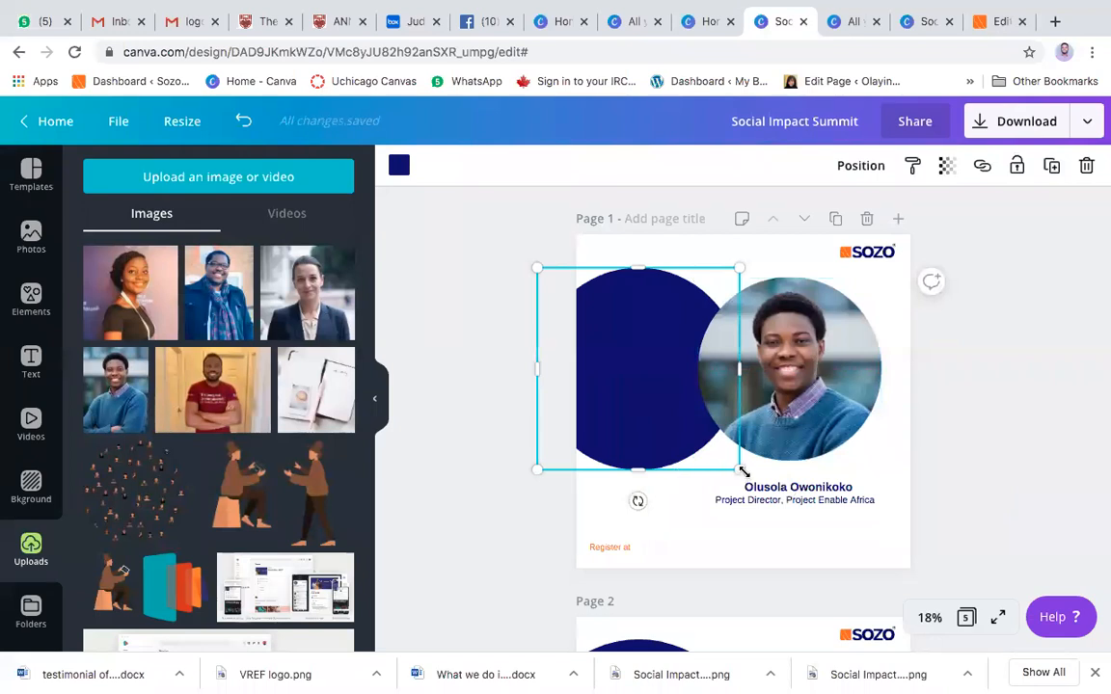
{"action": "left_click_drag", "start_coordinate": [743, 471], "coordinate": [752, 480]}
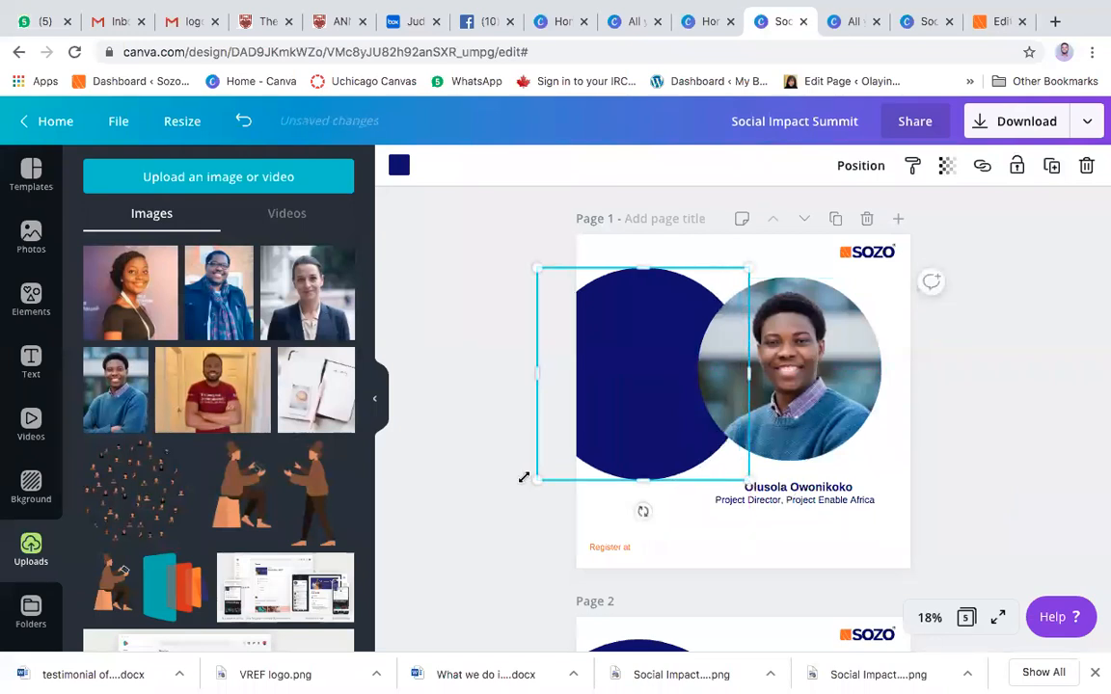
{"action": "left_click", "coordinate": [715, 534]}
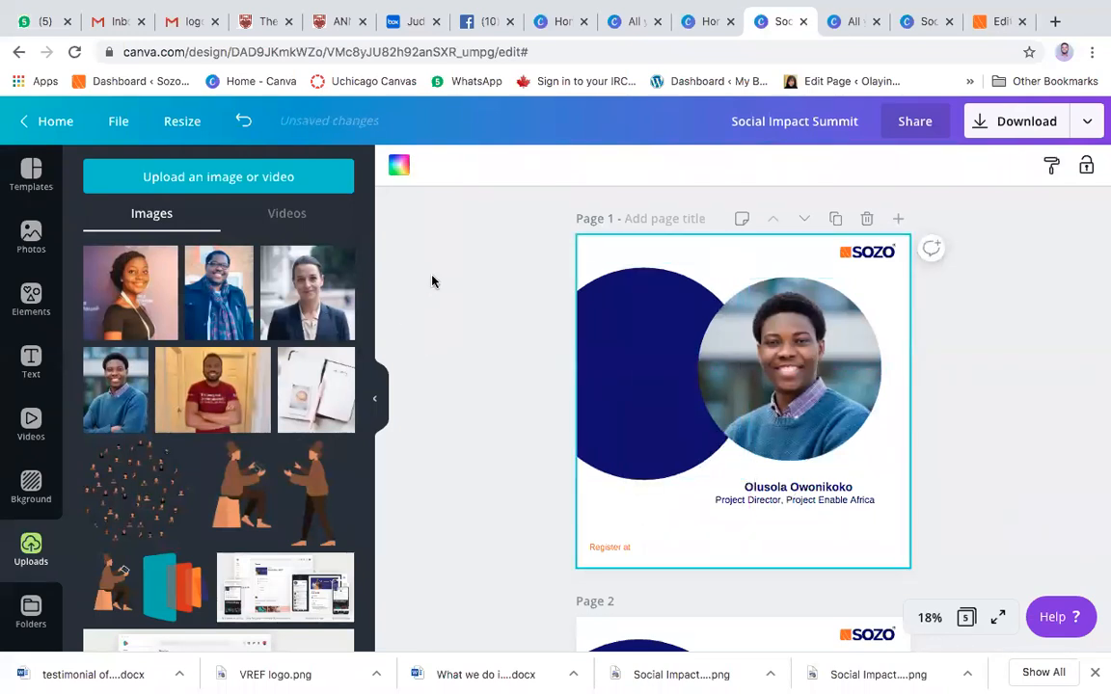
Add the event text over the navy circle: "Online", "Social Impact Summit", orange divider, "30th to 31st May, 2020", "5pm to 7:30pm WAT", "Theme: Adapting to Change"
{"action": "type", "text": "Online Social Impact Summit 30th to 31st May, 2020 5pm to 7:30pm WAT Theme: Adapting to Change"}
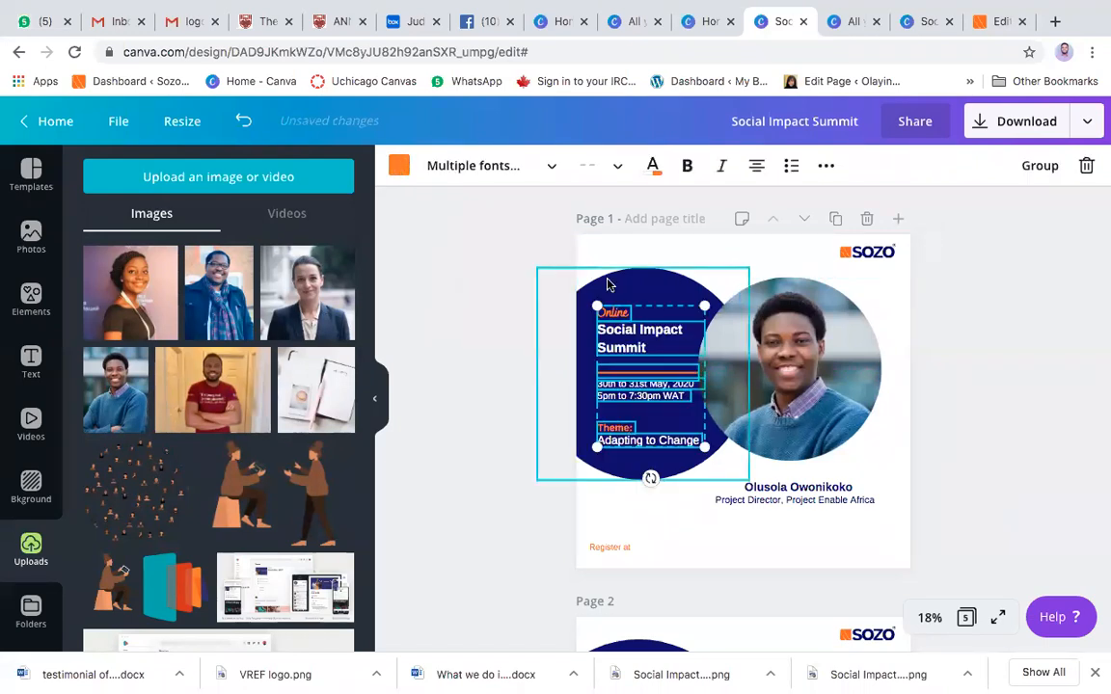
{"action": "left_click", "coordinate": [971, 417]}
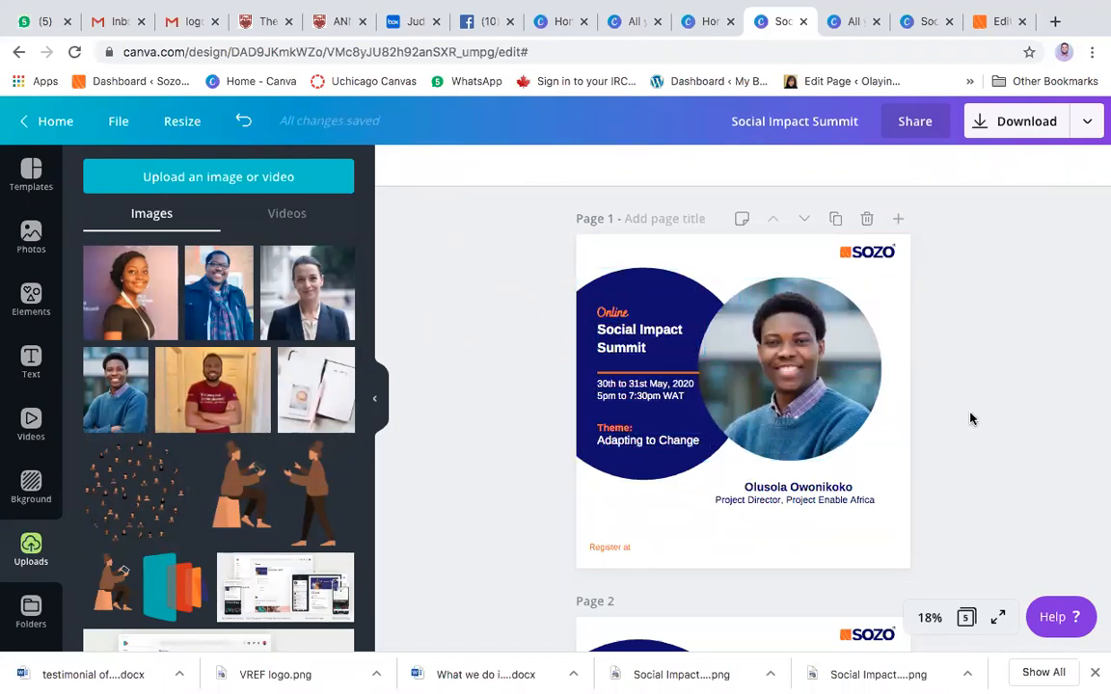
{"action": "left_click", "coordinate": [614, 317]}
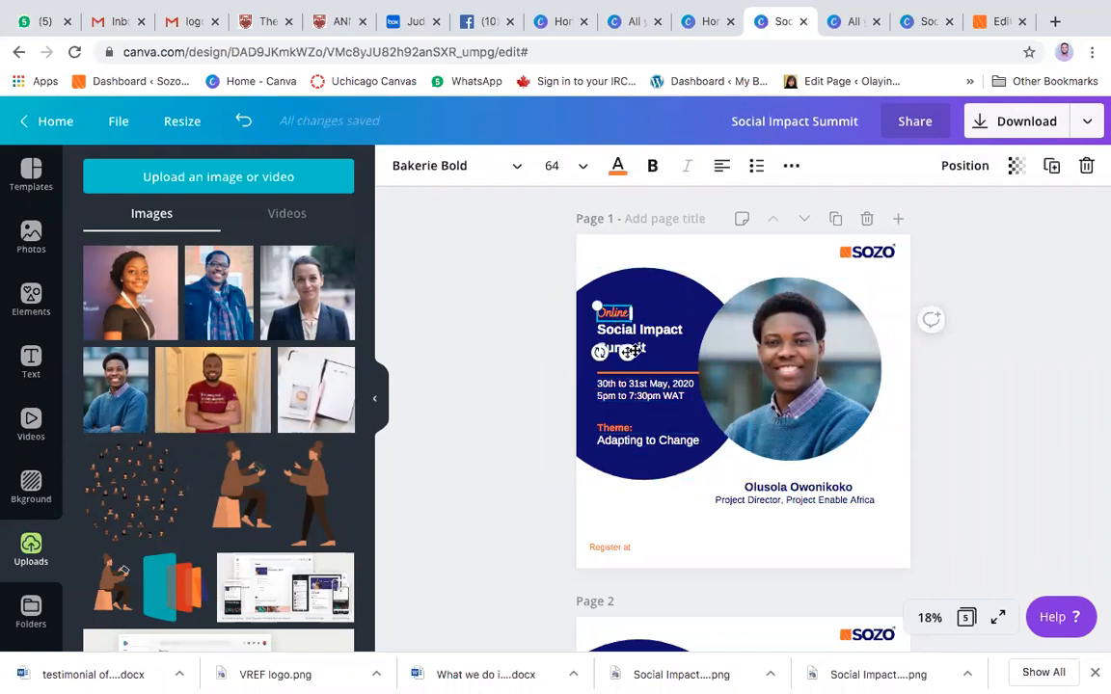
{"action": "left_click", "coordinate": [686, 538]}
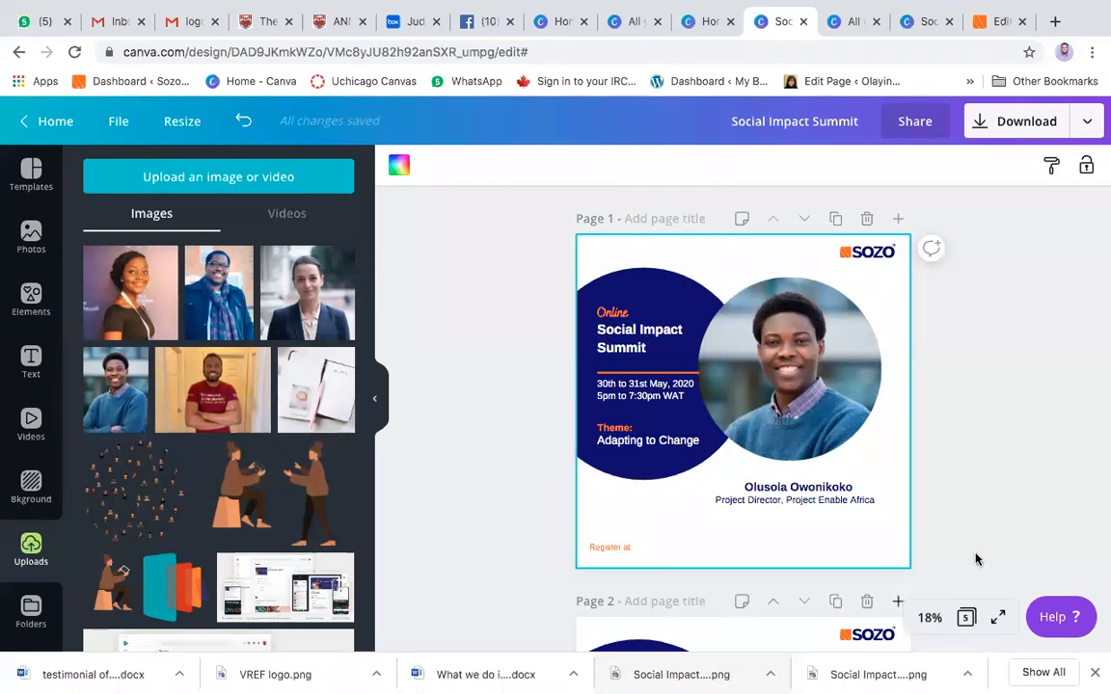
{"action": "left_click", "coordinate": [652, 372]}
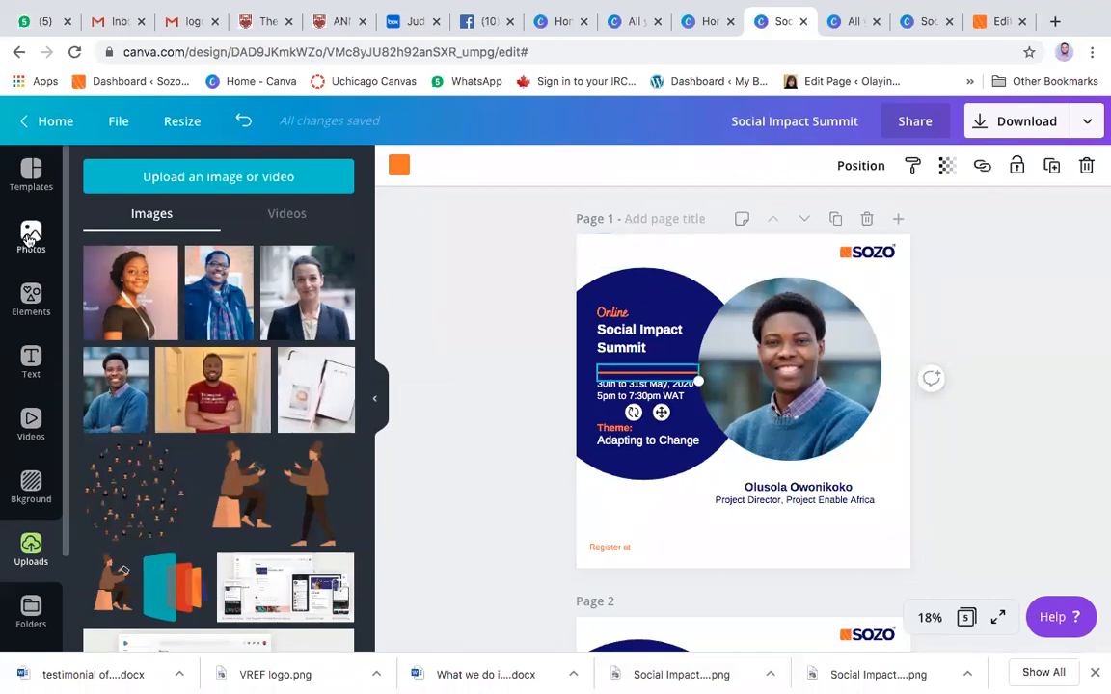
Add a square shape to page 1 and reshape it into a full-width strip behind the "Register at" line near the page's lower edge
{"action": "left_click", "coordinate": [30, 300]}
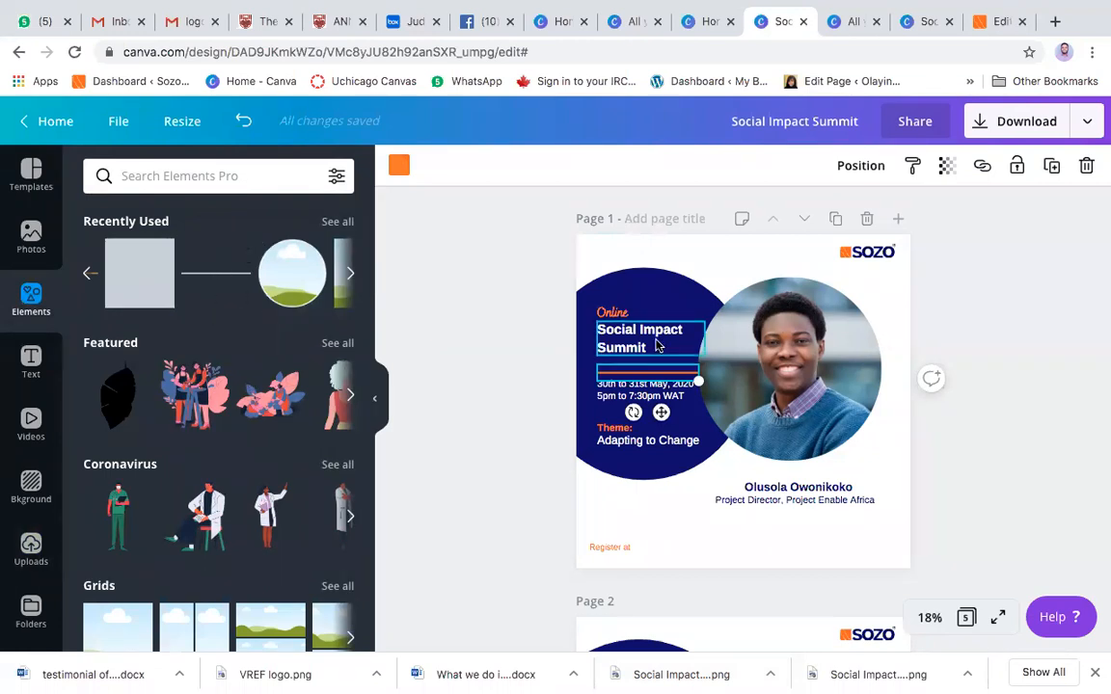
{"action": "left_click", "coordinate": [992, 413]}
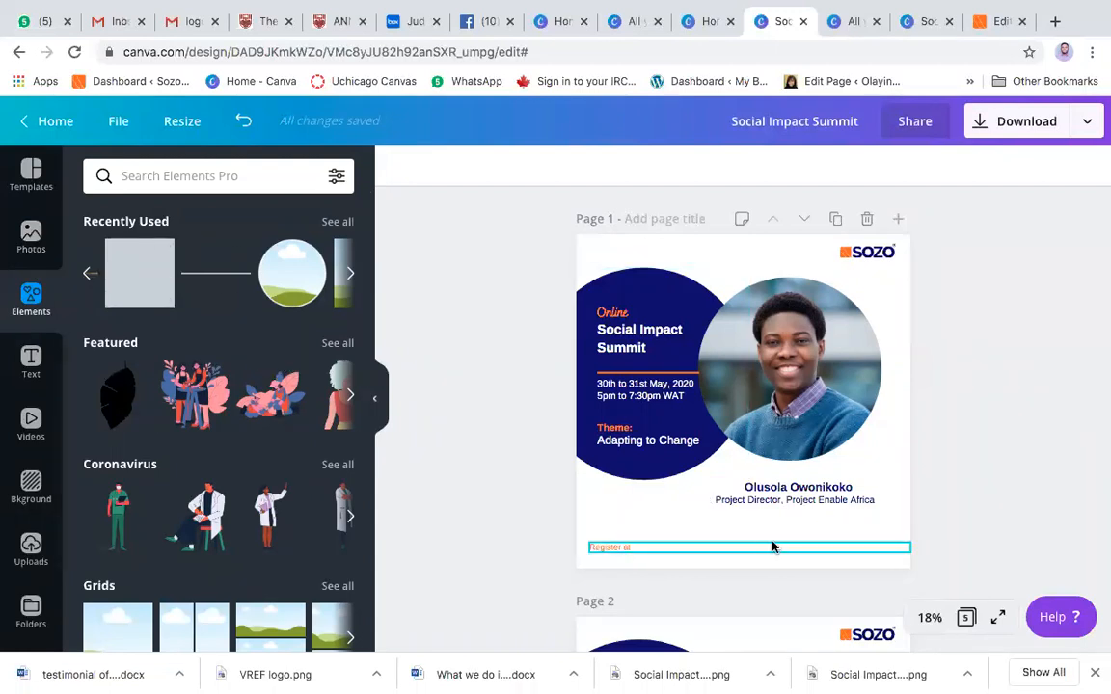
{"action": "left_click", "coordinate": [135, 271]}
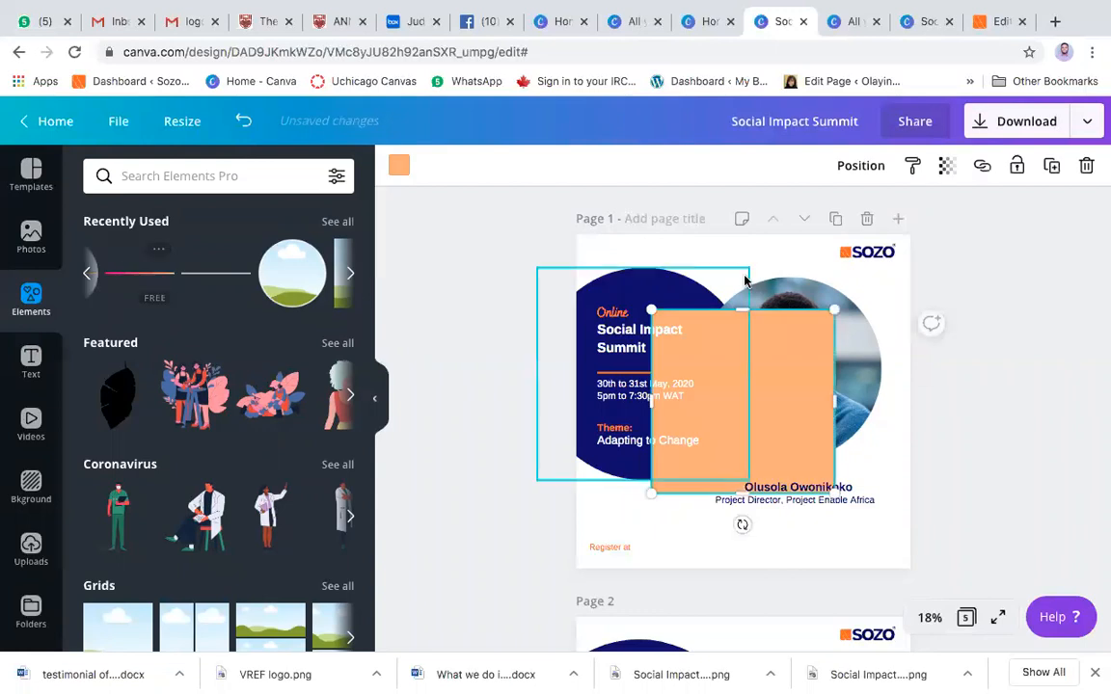
{"action": "left_click_drag", "start_coordinate": [742, 306], "coordinate": [630, 558]}
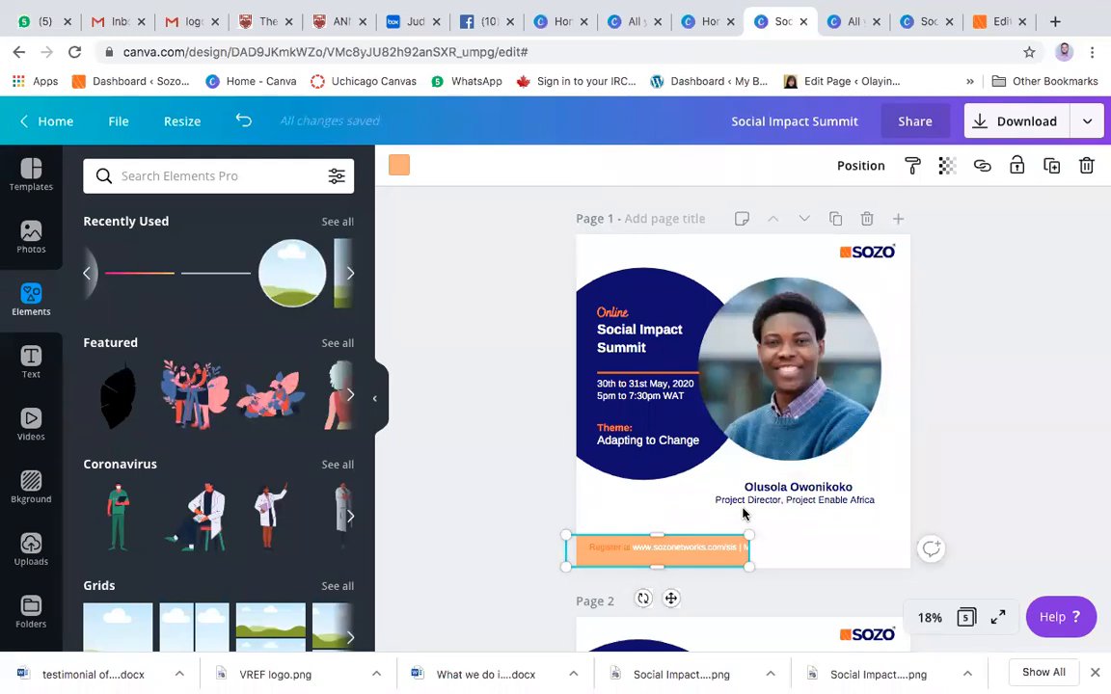
{"action": "left_click_drag", "start_coordinate": [749, 551], "coordinate": [912, 549]}
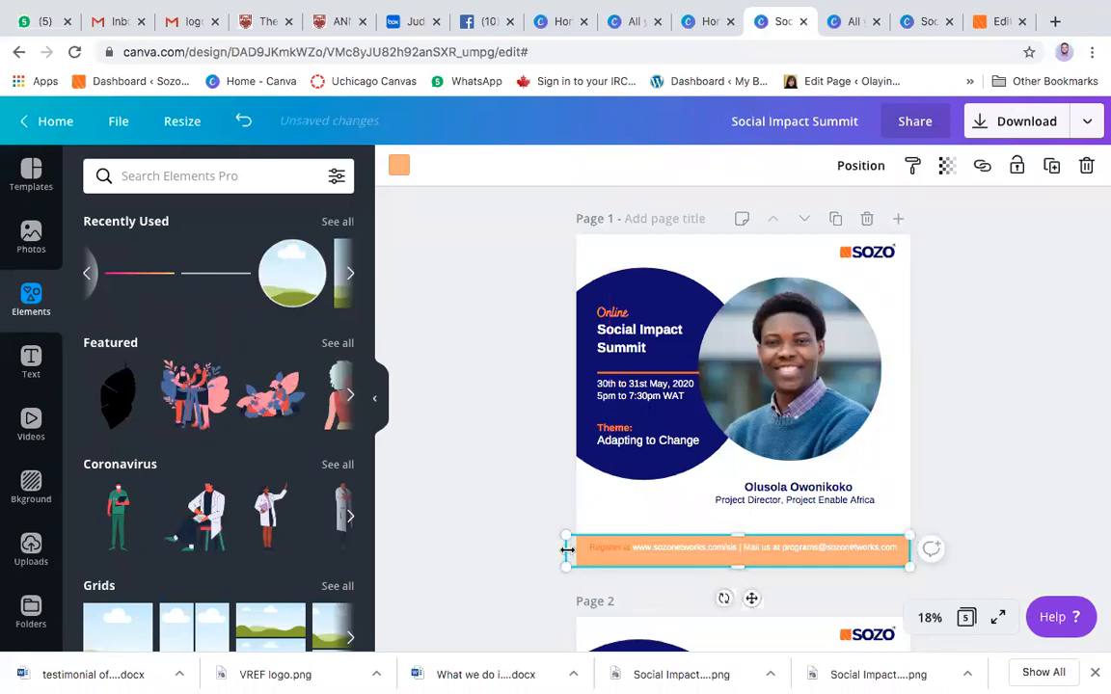
{"action": "left_click_drag", "start_coordinate": [574, 550], "coordinate": [579, 550]}
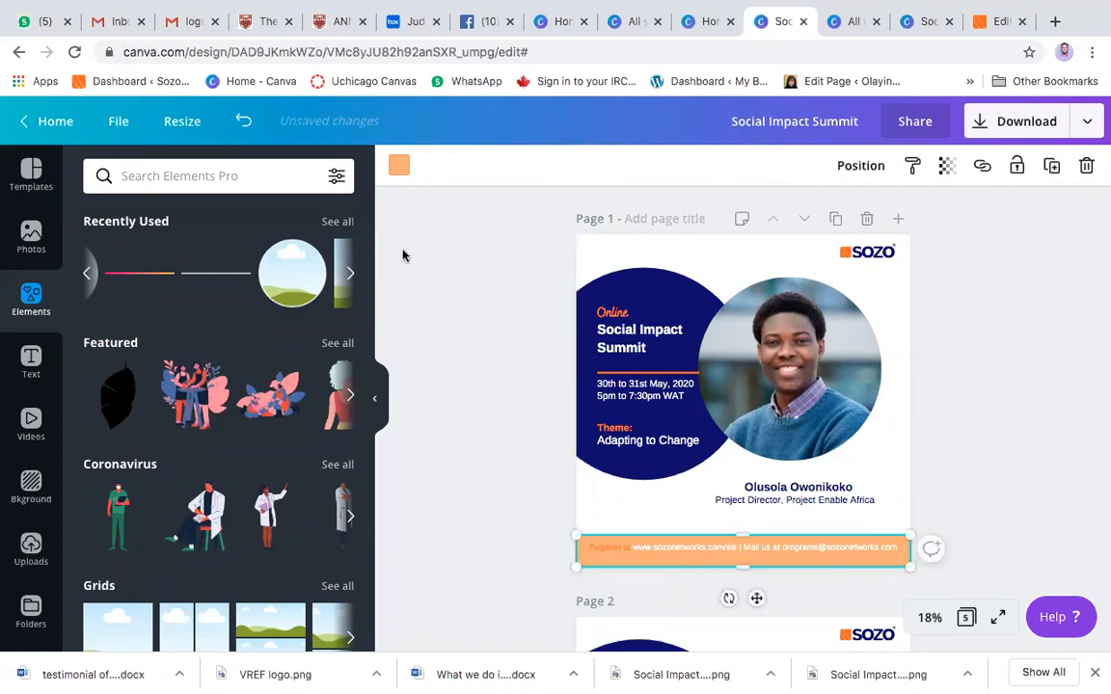
Recolor the strip behind the registration line with the navy brand color
{"action": "left_click", "coordinate": [392, 171]}
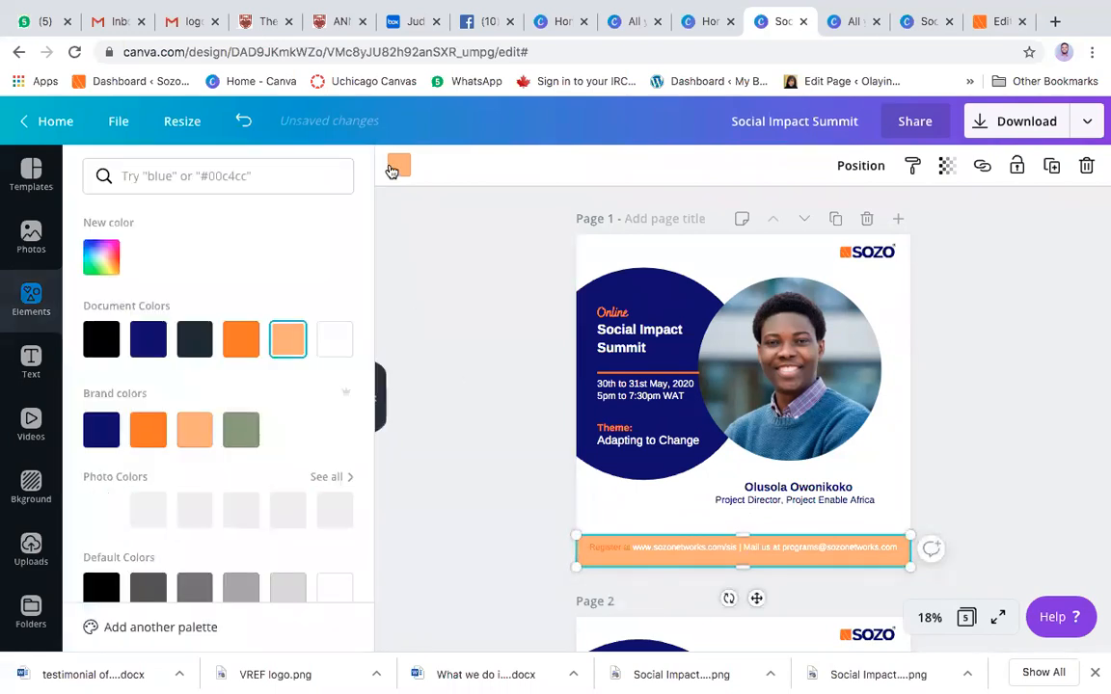
{"action": "left_click", "coordinate": [99, 424]}
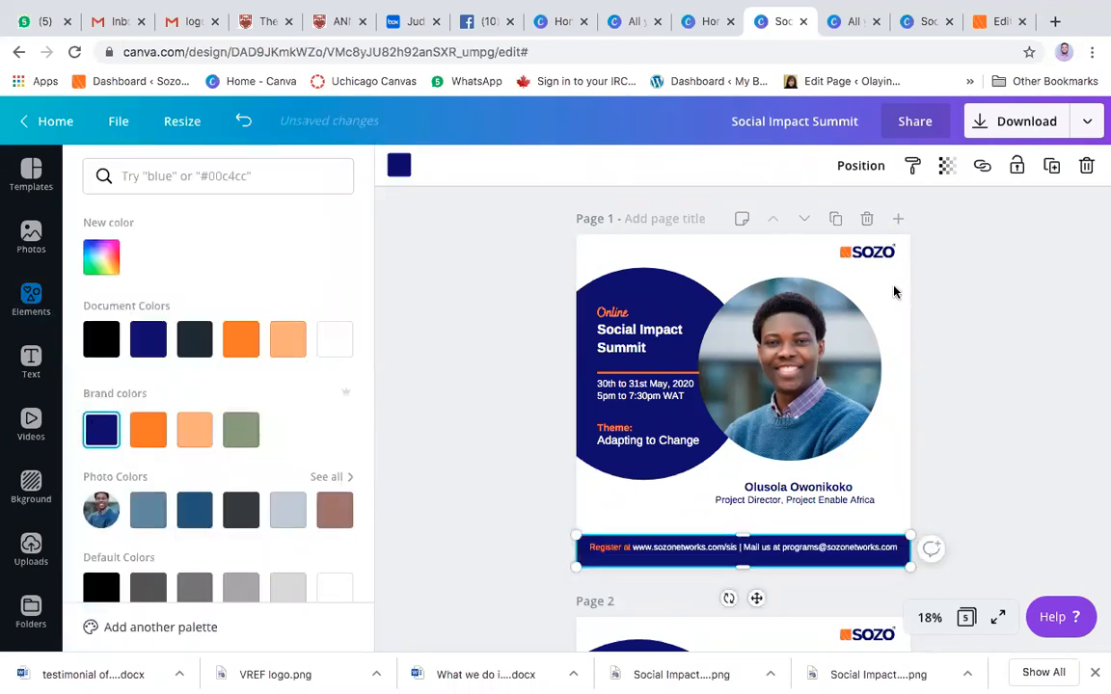
{"action": "key", "text": "Escape"}
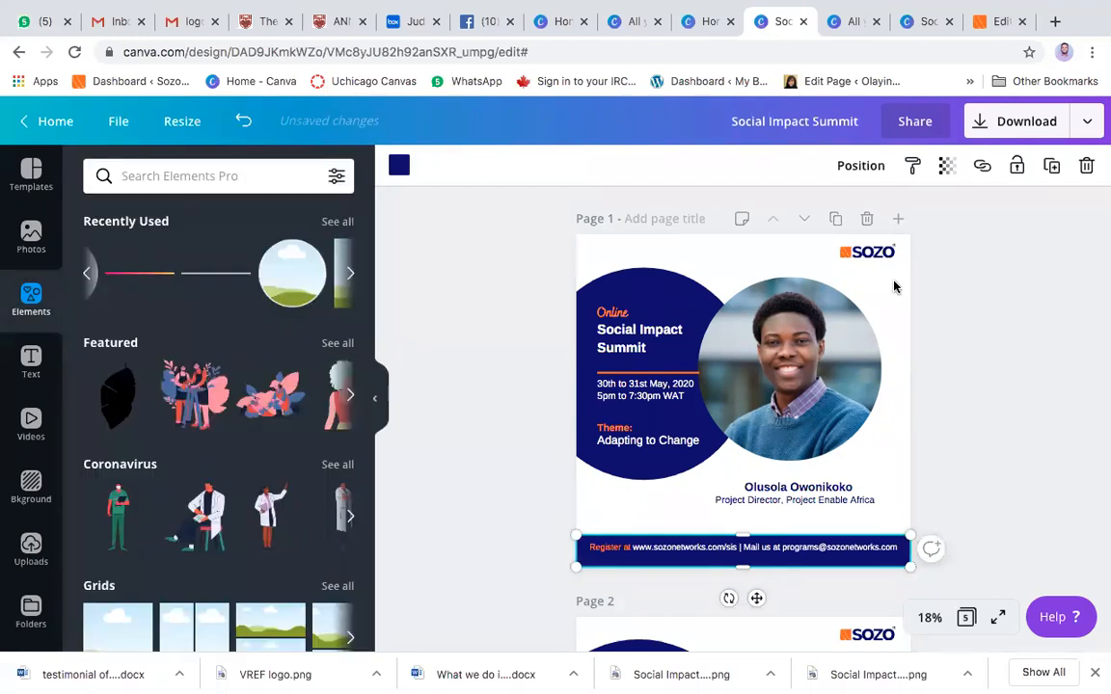
Move the speaker's name and job title slightly up, closer to the framed portrait on page 1
{"action": "left_click", "coordinate": [725, 259]}
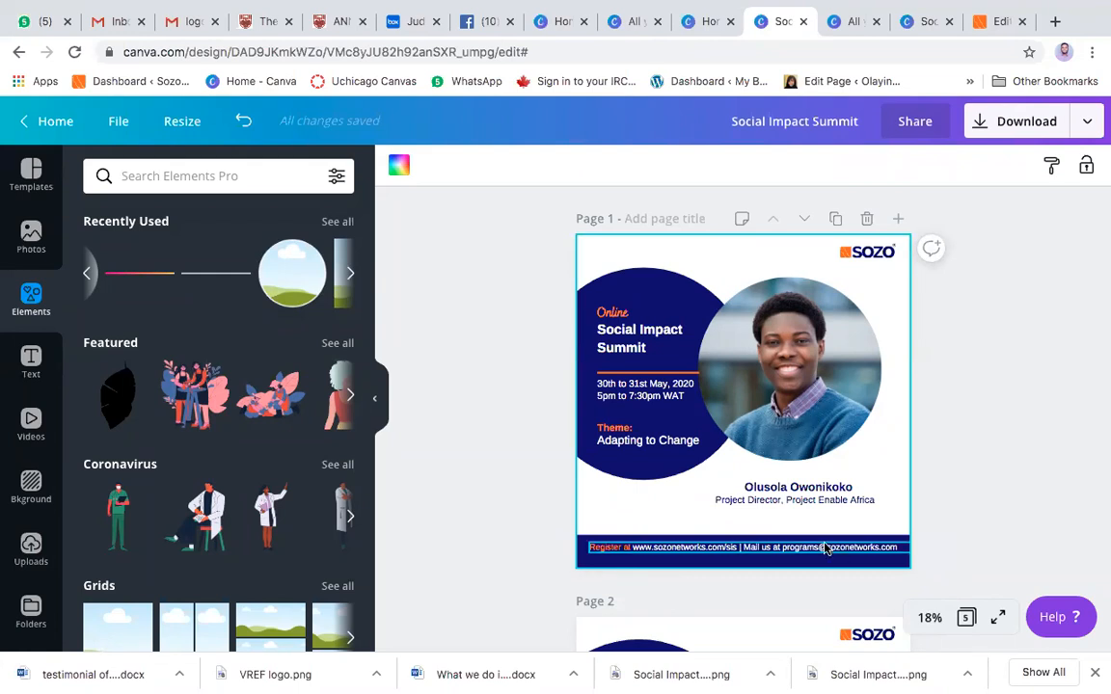
{"action": "mouse_move", "coordinate": [808, 491]}
{"action": "left_mouse_down"}
{"action": "mouse_move", "coordinate": [802, 479]}
{"action": "mouse_move", "coordinate": [821, 510]}
{"action": "mouse_move", "coordinate": [819, 502]}
{"action": "left_mouse_up"}
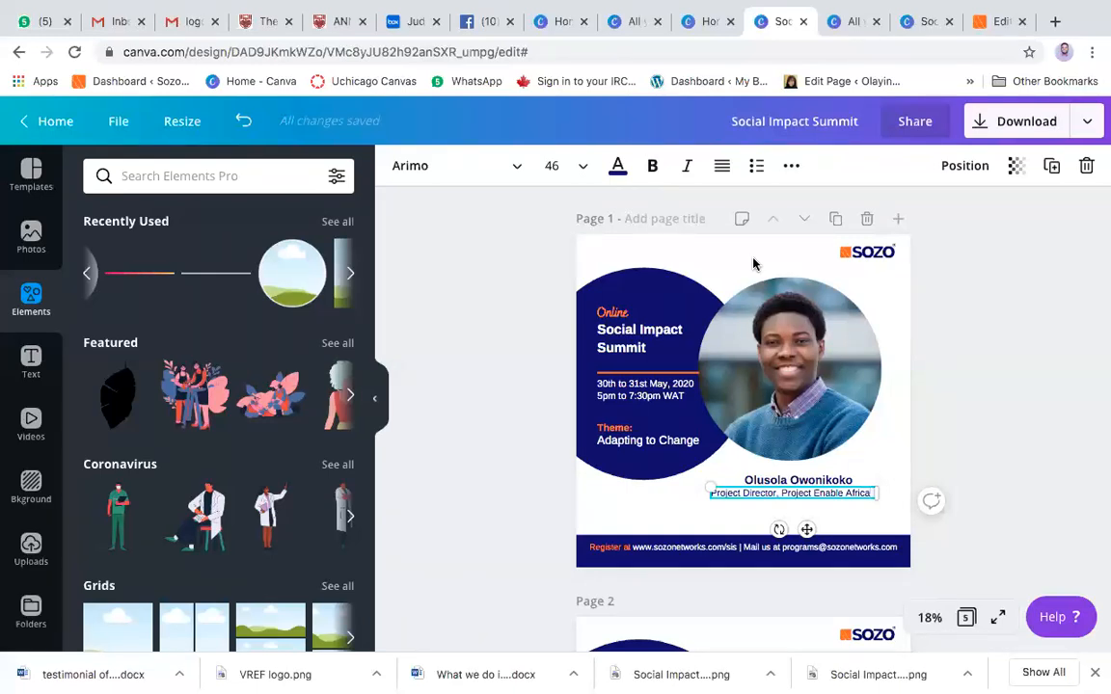
{"action": "left_click", "coordinate": [981, 383]}
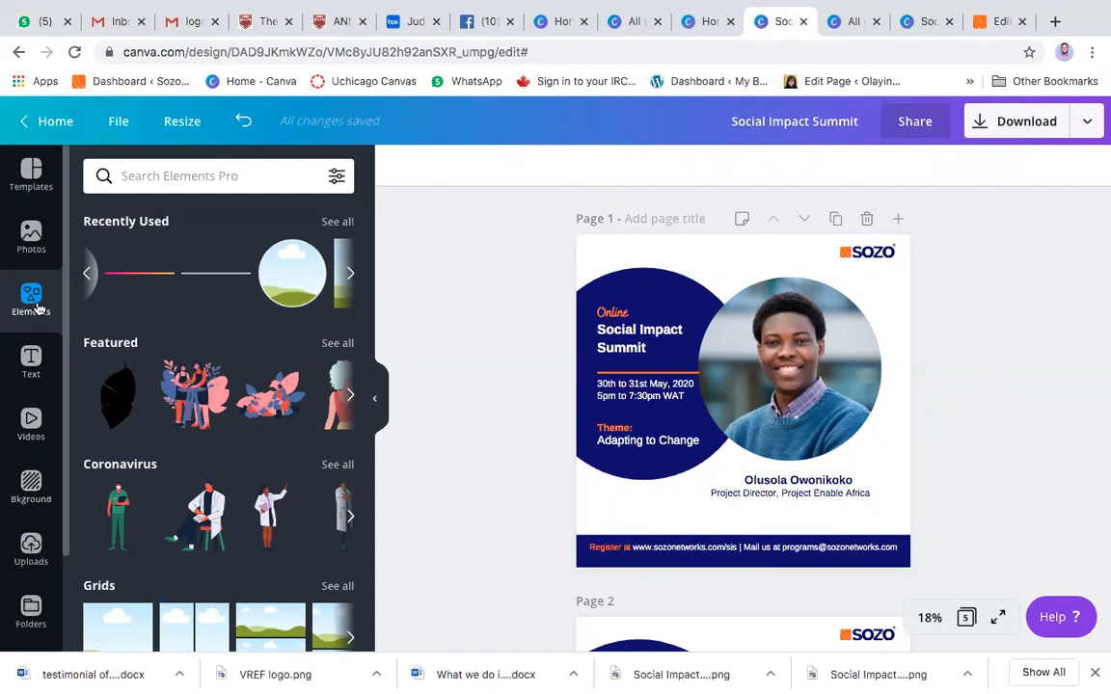
Search the elements library for "zoom" and look through the matching graphics
{"action": "scroll", "coordinate": [31, 490], "scroll_direction": "down", "scroll_amount": 2}
{"action": "scroll", "coordinate": [31, 490], "scroll_direction": "up", "scroll_amount": 2}
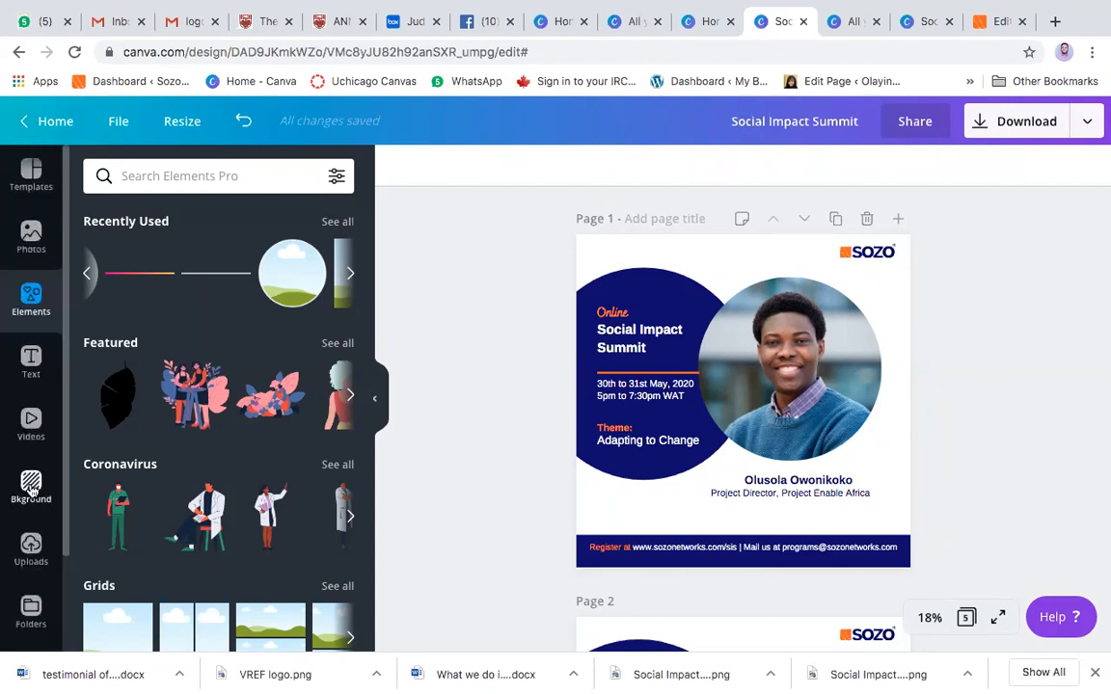
{"action": "left_click", "coordinate": [167, 174]}
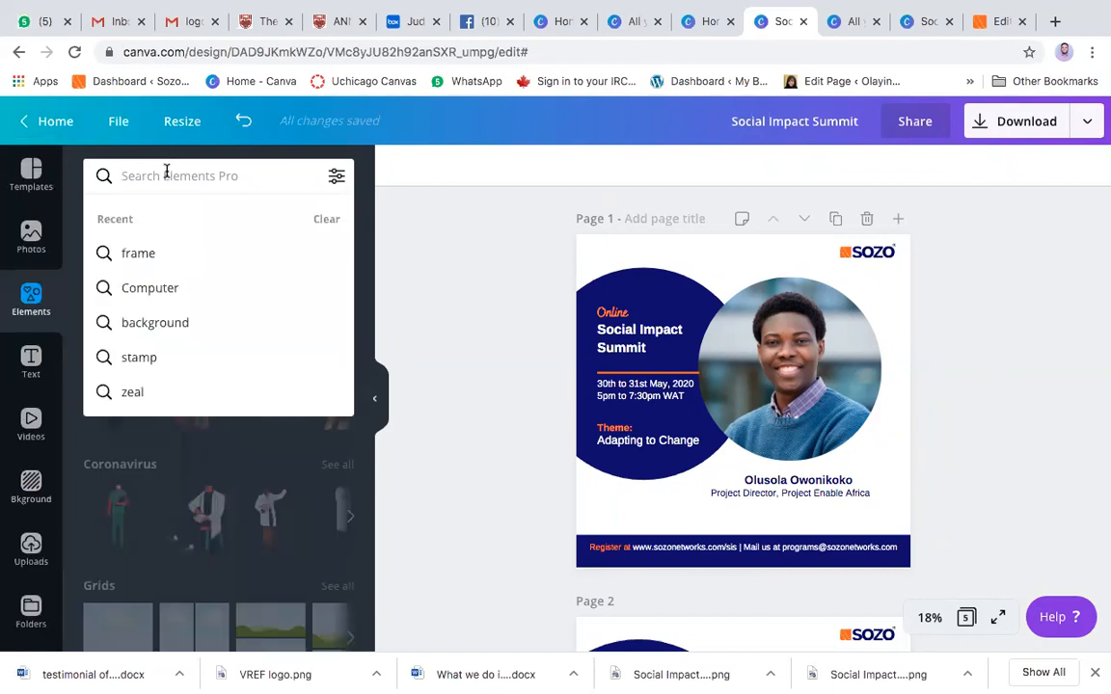
{"action": "type", "text": "zoom"}
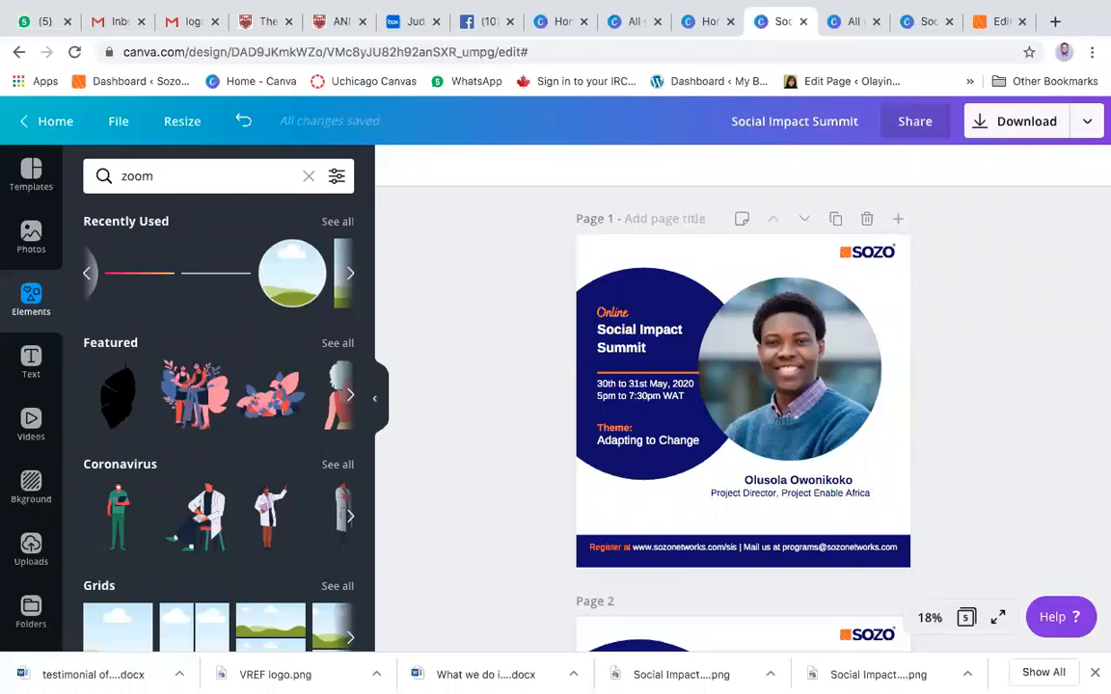
{"action": "key", "text": "Return"}
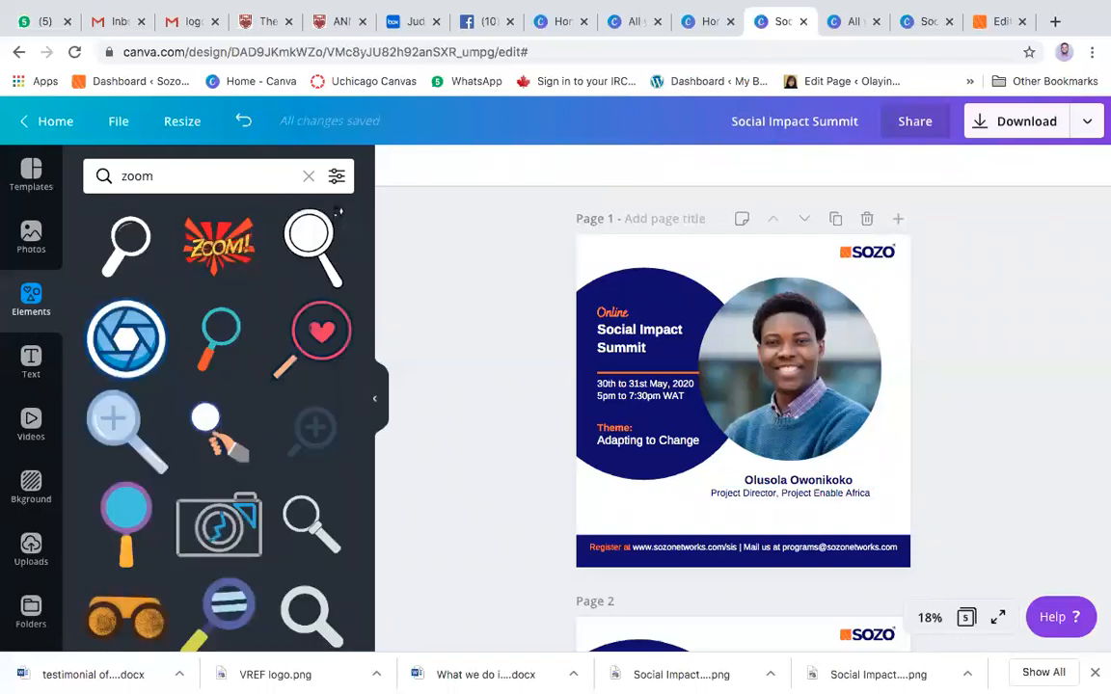
{"action": "scroll", "coordinate": [273, 446], "scroll_direction": "down", "scroll_amount": 5}
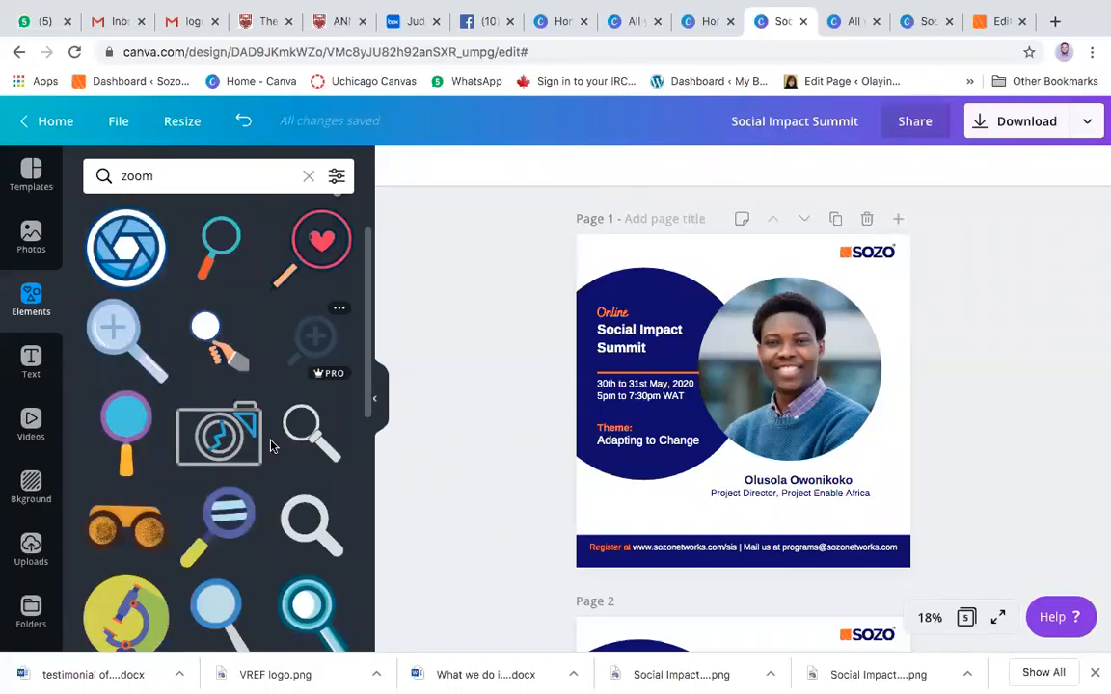
{"action": "scroll", "coordinate": [273, 446], "scroll_direction": "up", "scroll_amount": 5}
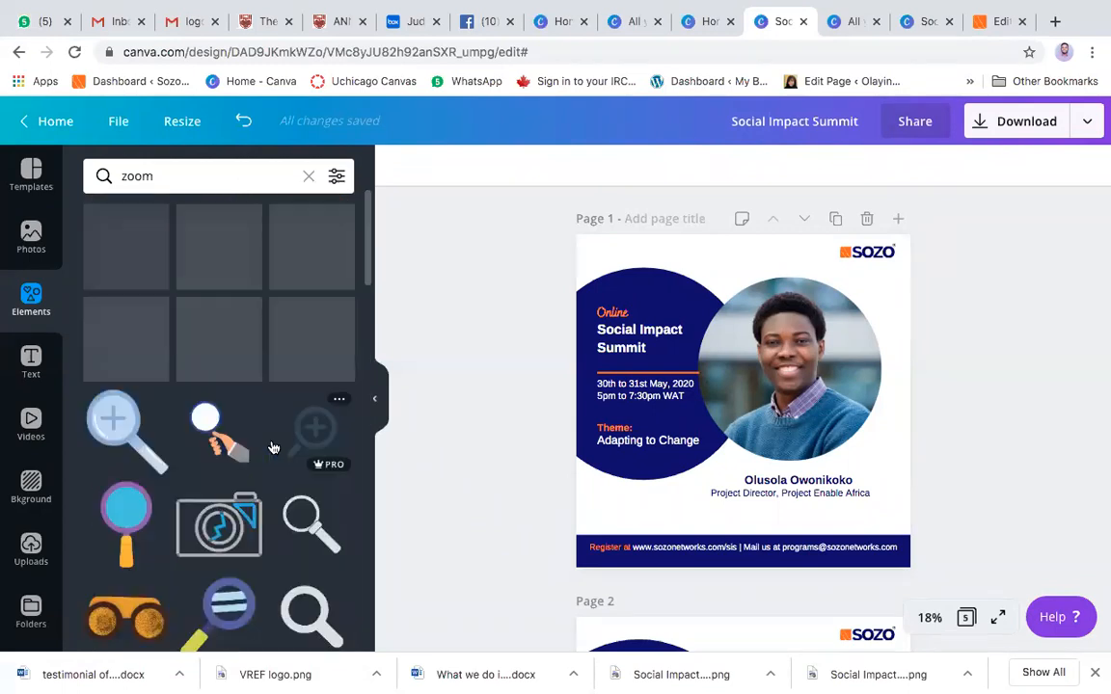
Search the elements for "instagram" and add the free gradient Instagram logo with a white camera outline to page 1
{"action": "left_click", "coordinate": [308, 177]}
{"action": "type", "text": "ins"}
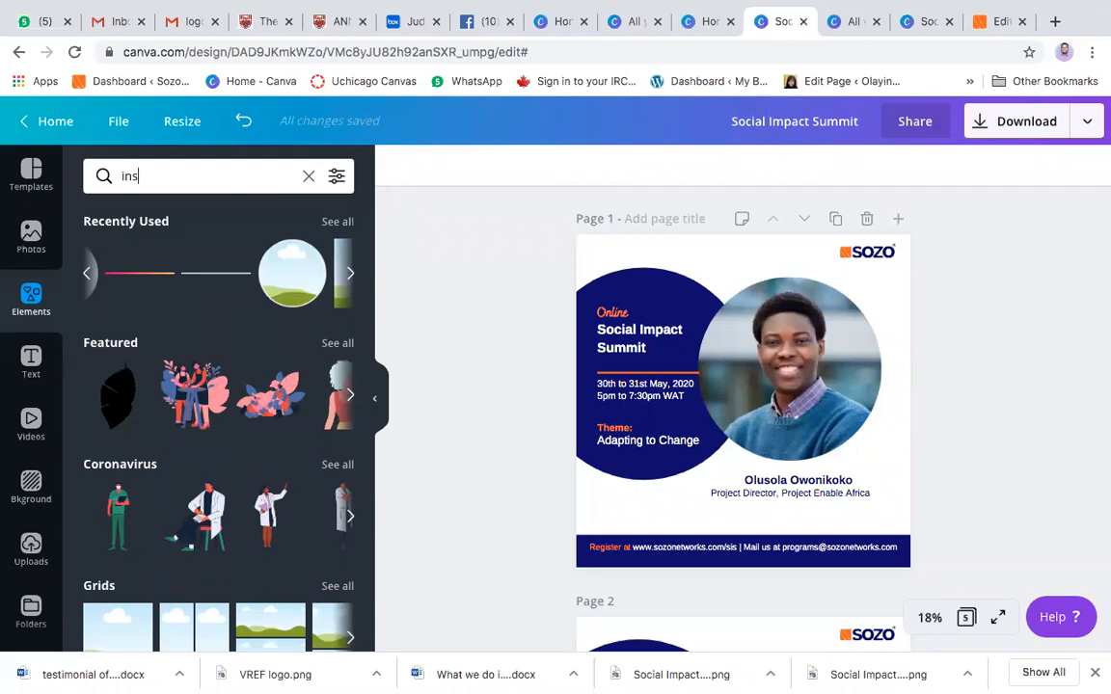
{"action": "type", "text": "tagram"}
{"action": "key", "text": "Return"}
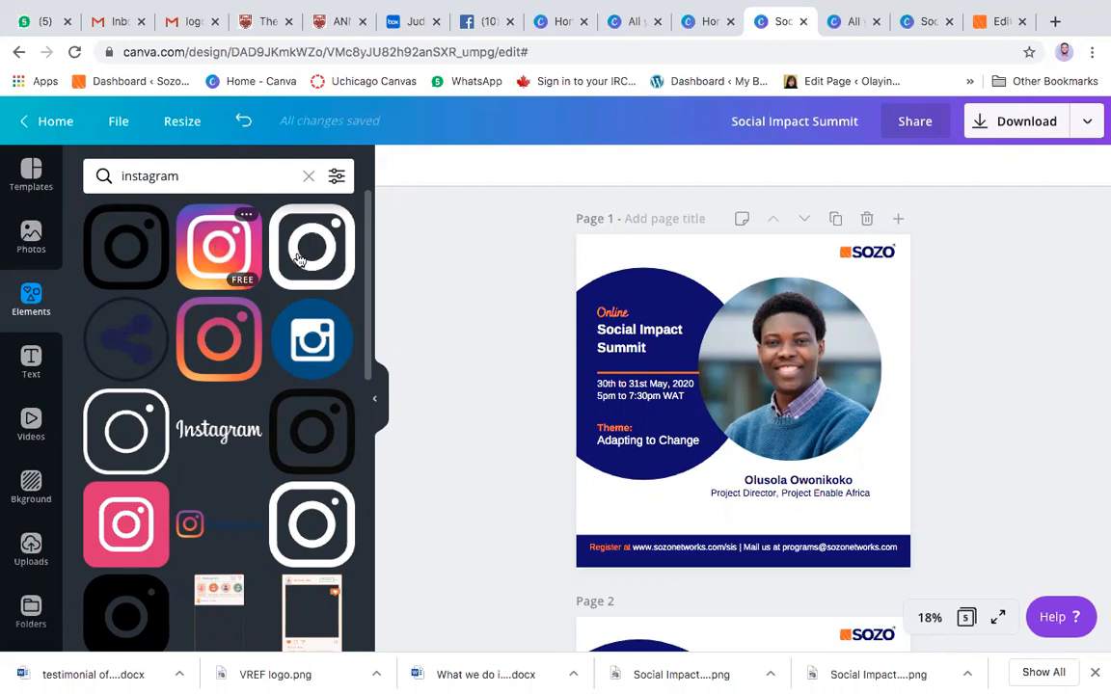
{"action": "left_click", "coordinate": [219, 250]}
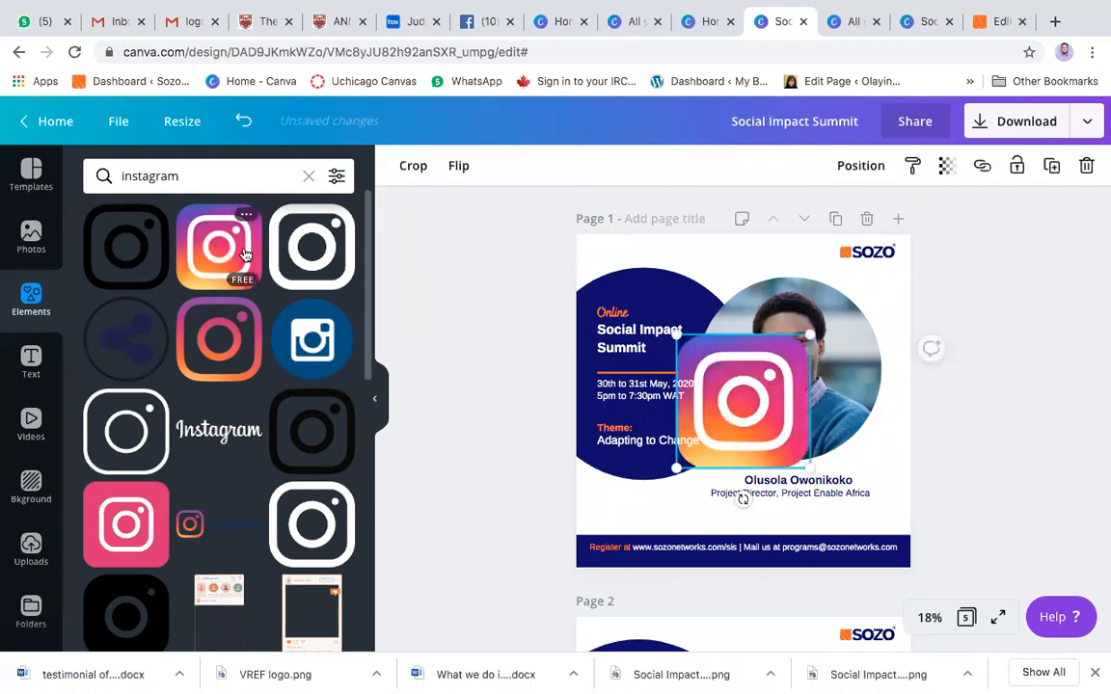
Shrink the Instagram logo to a tiny icon and place it below the navy circle, just above the registration strip
{"action": "left_click_drag", "start_coordinate": [812, 335], "coordinate": [705, 457]}
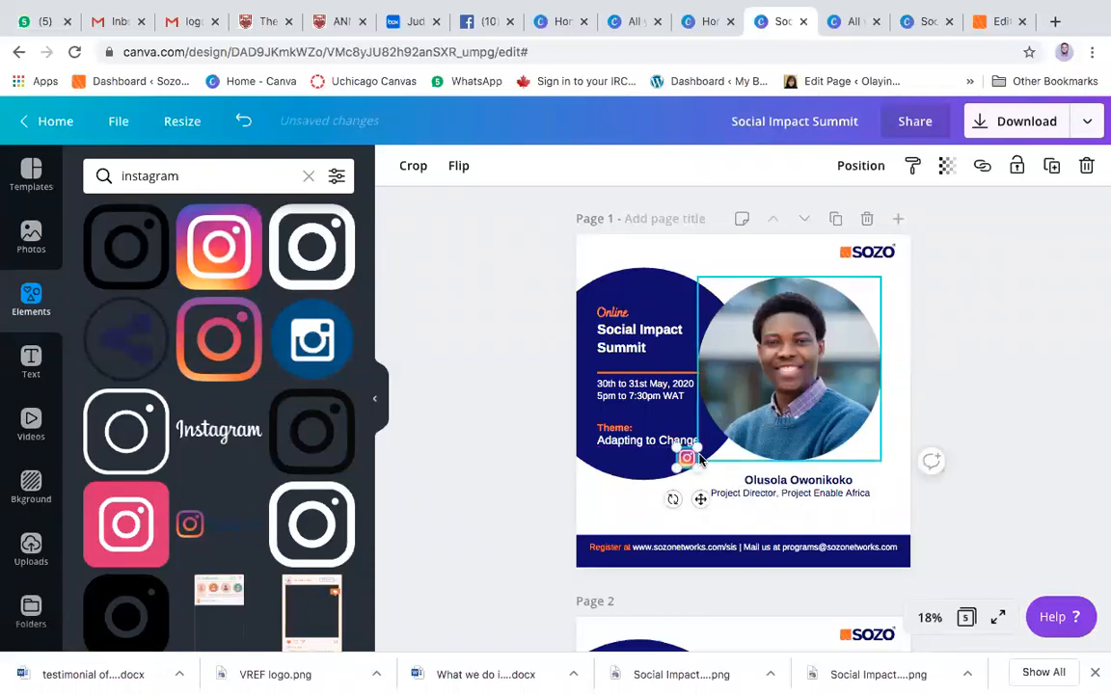
{"action": "left_click_drag", "start_coordinate": [702, 499], "coordinate": [623, 552]}
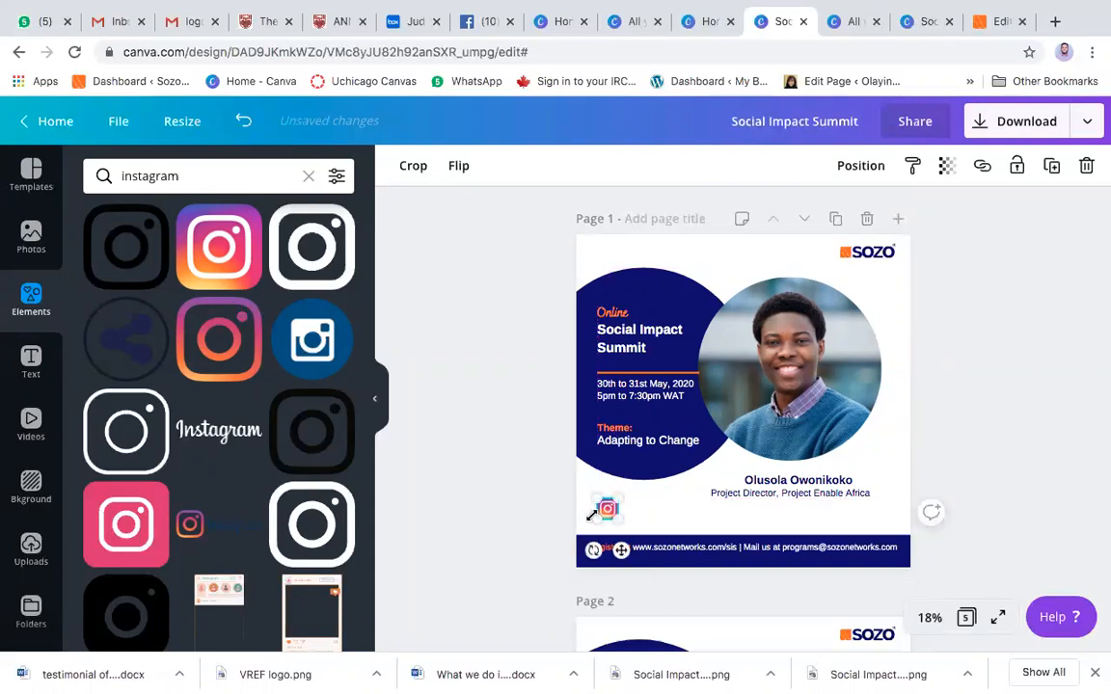
{"action": "left_click_drag", "start_coordinate": [618, 502], "coordinate": [609, 507]}
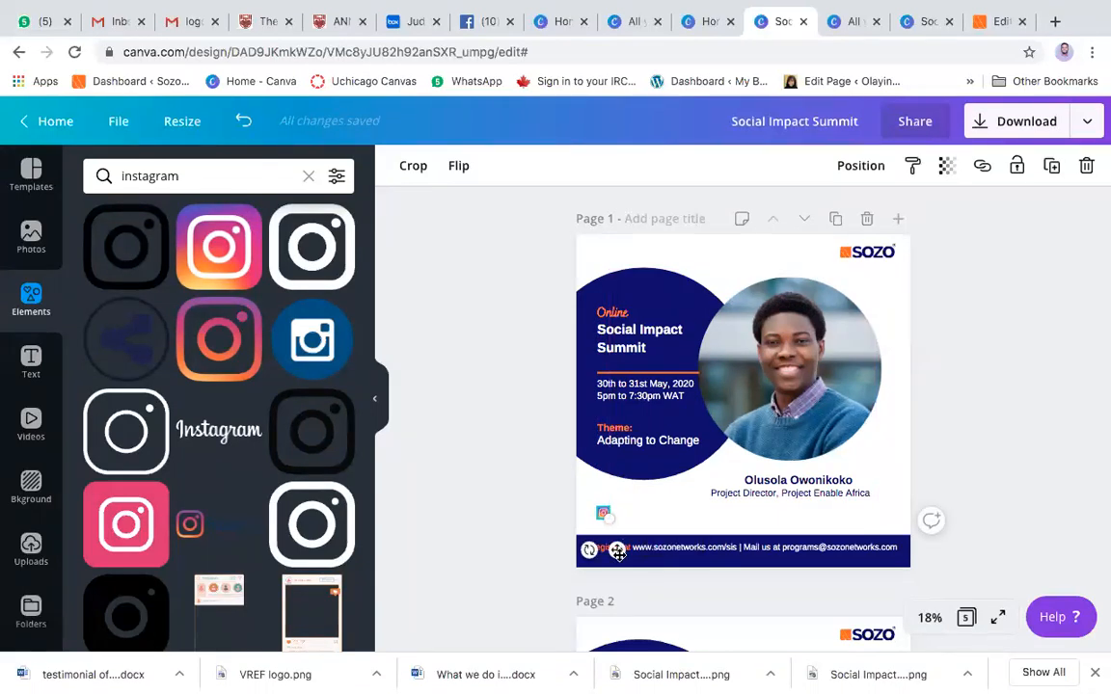
{"action": "mouse_move", "coordinate": [617, 550]}
{"action": "left_mouse_down"}
{"action": "mouse_move", "coordinate": [617, 564]}
{"action": "mouse_move", "coordinate": [618, 542]}
{"action": "mouse_move", "coordinate": [617, 553]}
{"action": "left_mouse_up"}
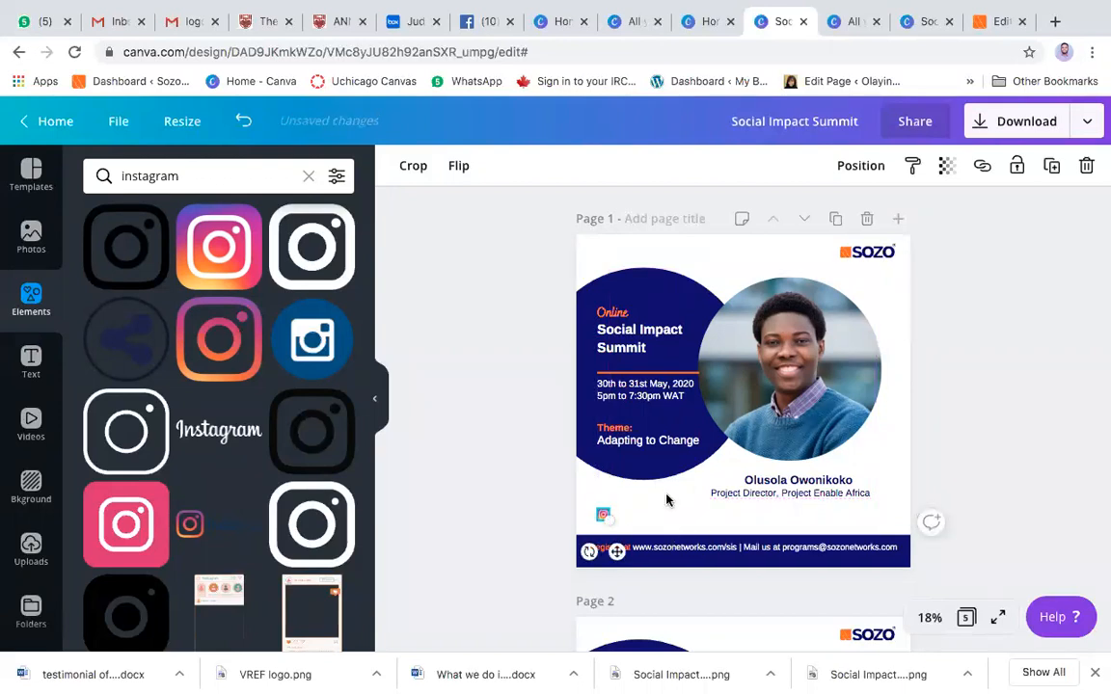
{"action": "left_click", "coordinate": [666, 500]}
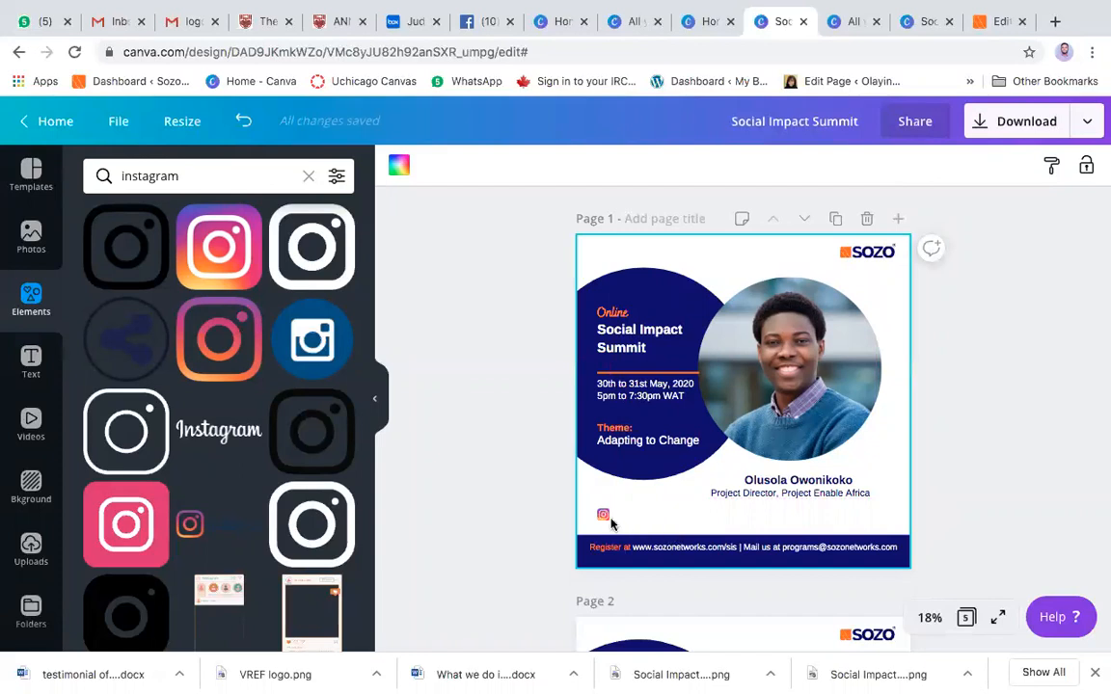
Duplicate the speaker's job title line and place the copy directly beside the Instagram icon
{"action": "left_click", "coordinate": [779, 494]}
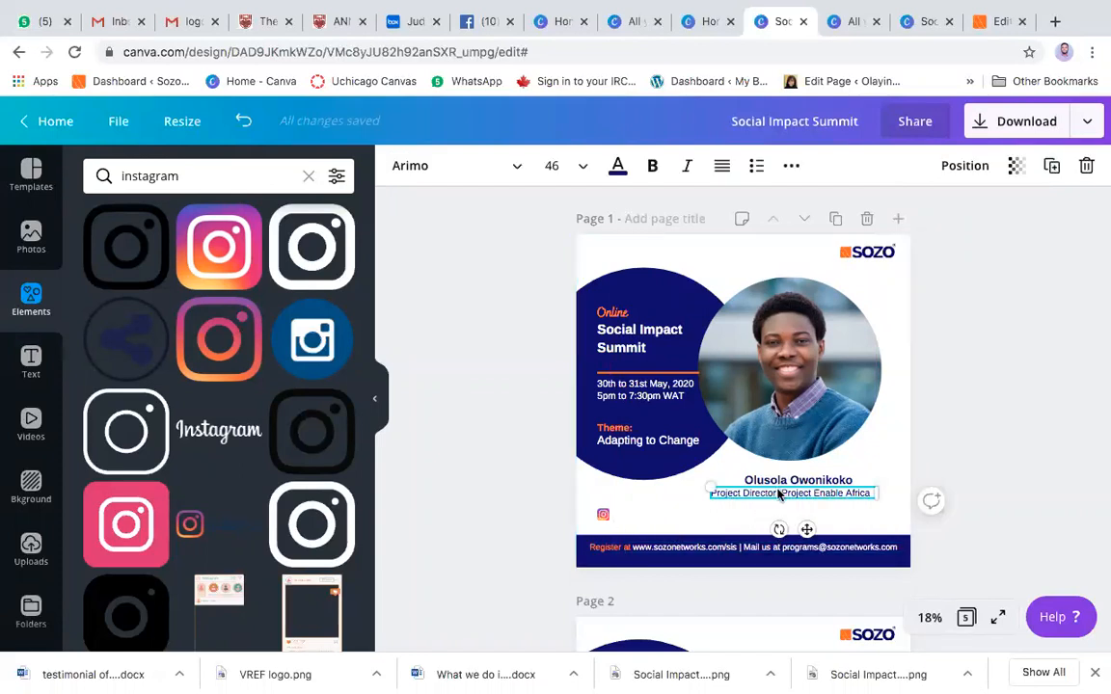
{"action": "key", "text": "super+d"}
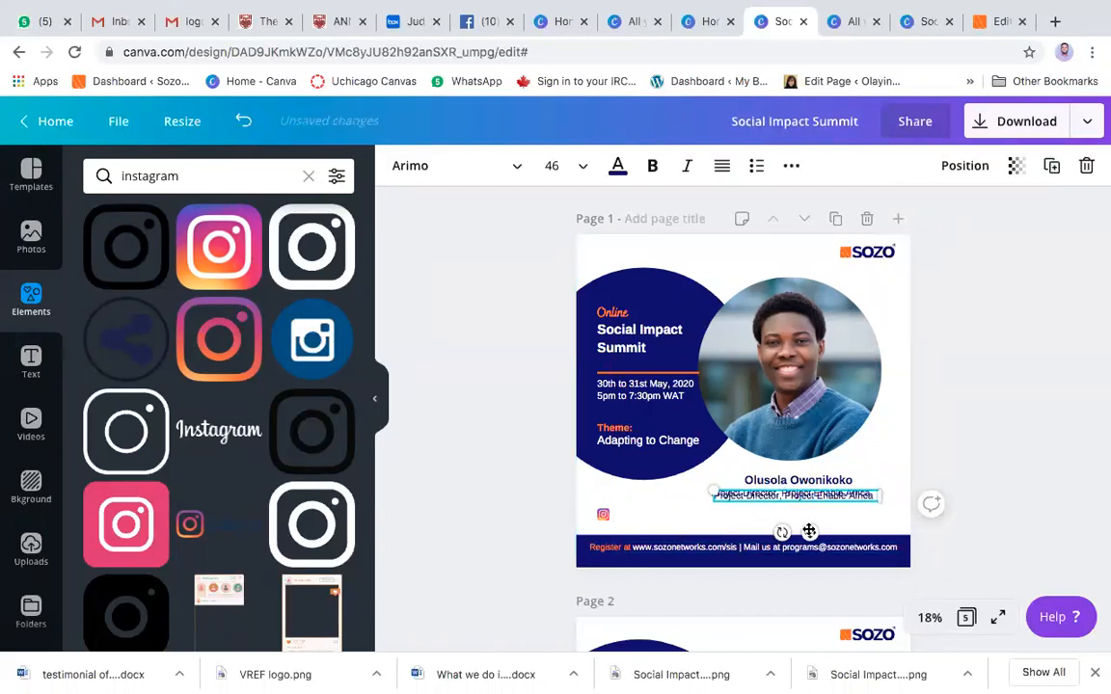
{"action": "left_click_drag", "start_coordinate": [781, 533], "coordinate": [714, 549]}
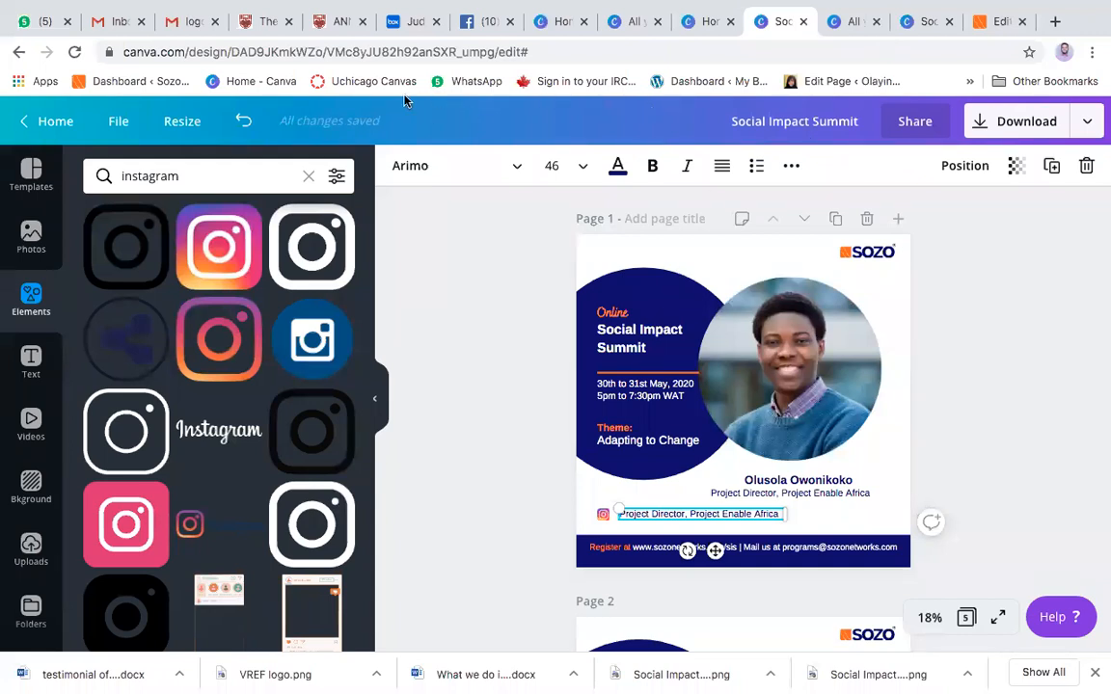
{"action": "triple_click", "coordinate": [692, 511]}
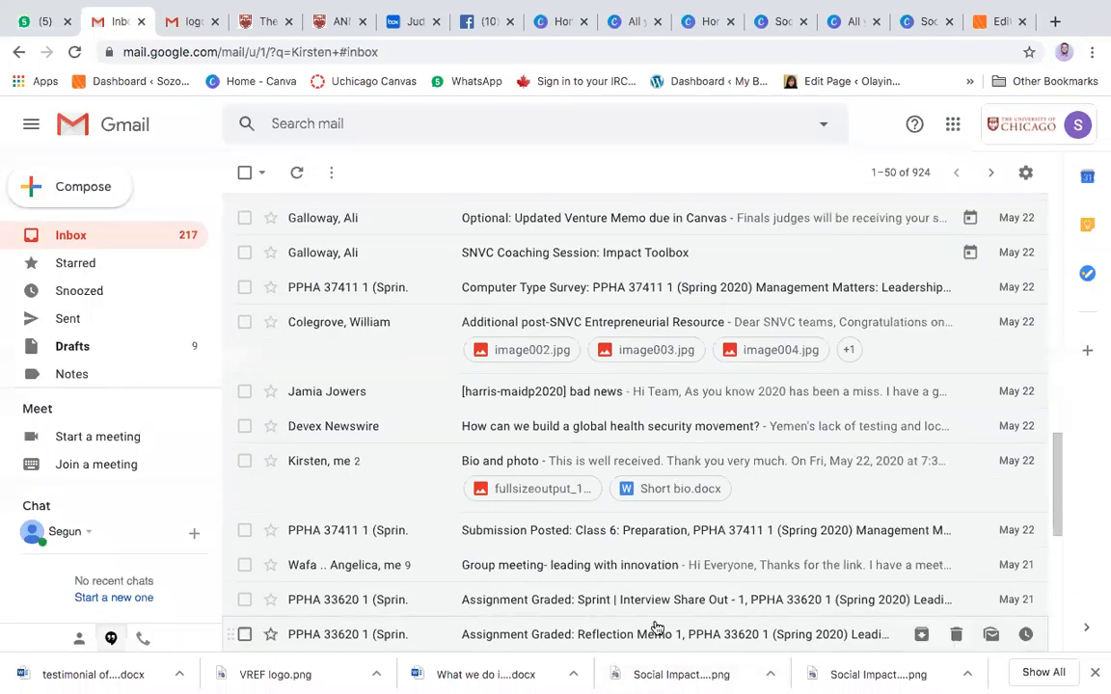
{"action": "mouse_move", "coordinate": [878, 7]}
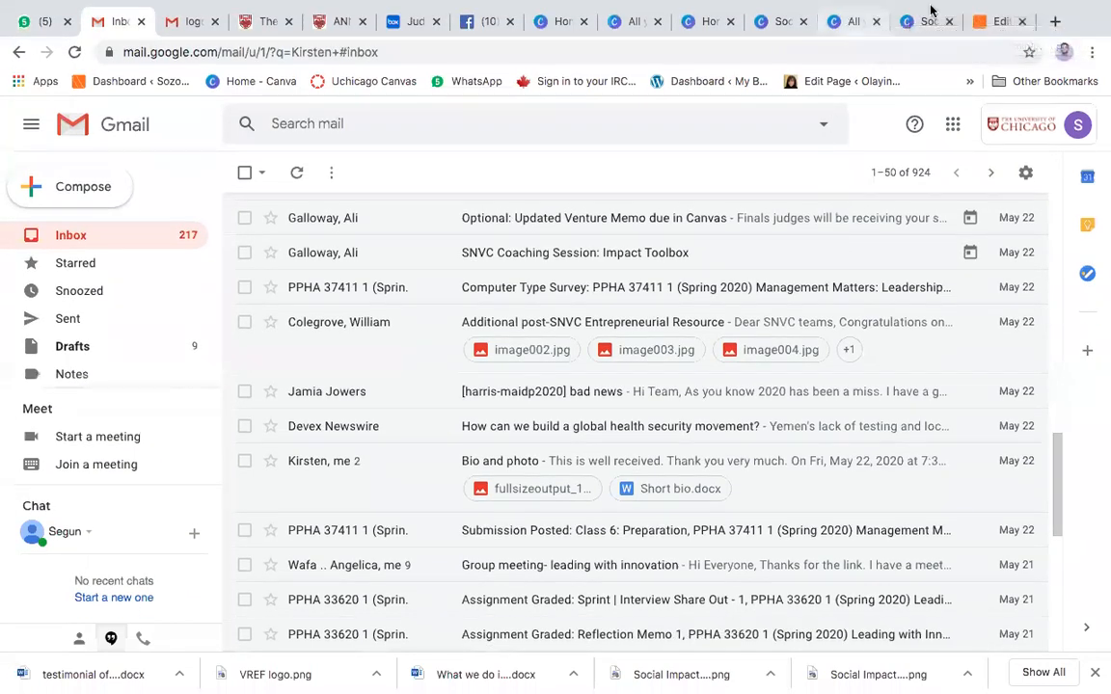
{"action": "left_click", "coordinate": [855, 23]}
{"action": "left_click", "coordinate": [799, 23]}
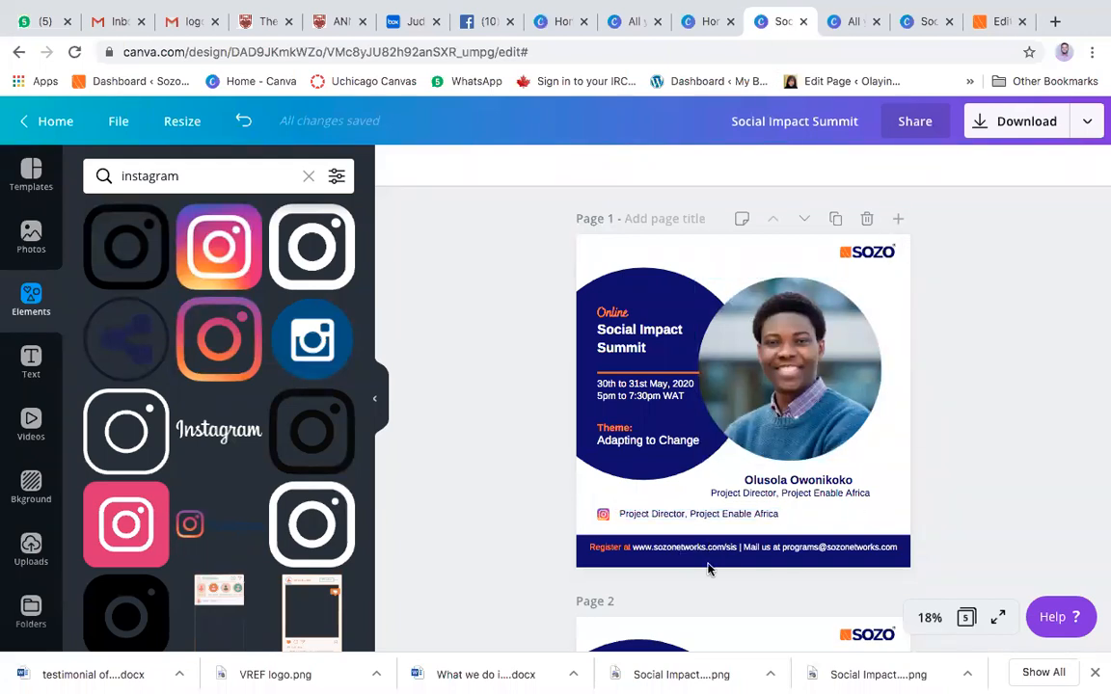
{"action": "left_click", "coordinate": [682, 514]}
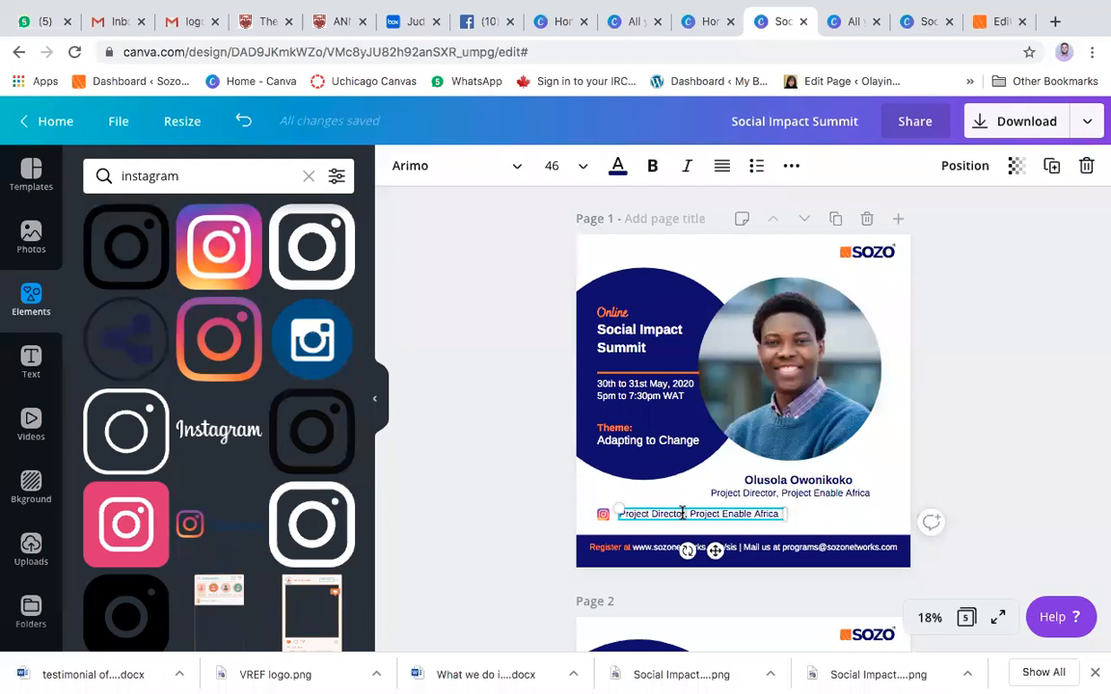
{"action": "double_click", "coordinate": [682, 514]}
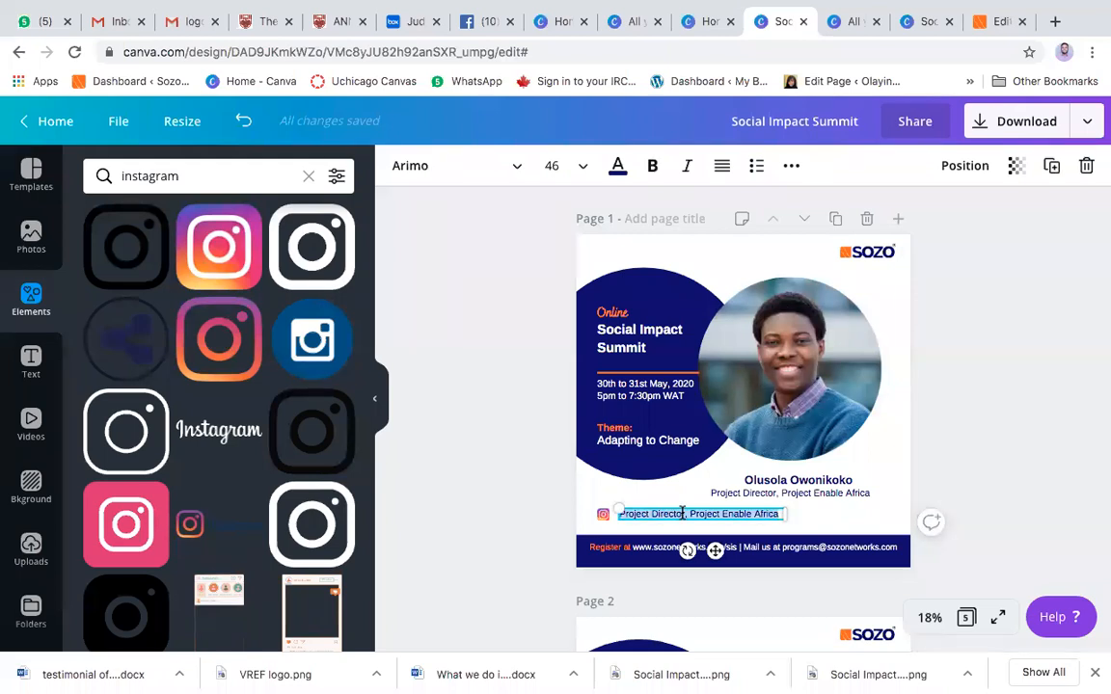
{"action": "key", "text": "BackSpace"}
{"action": "type", "text": "@Sozonetworks"}
{"action": "left_click", "coordinate": [961, 440]}
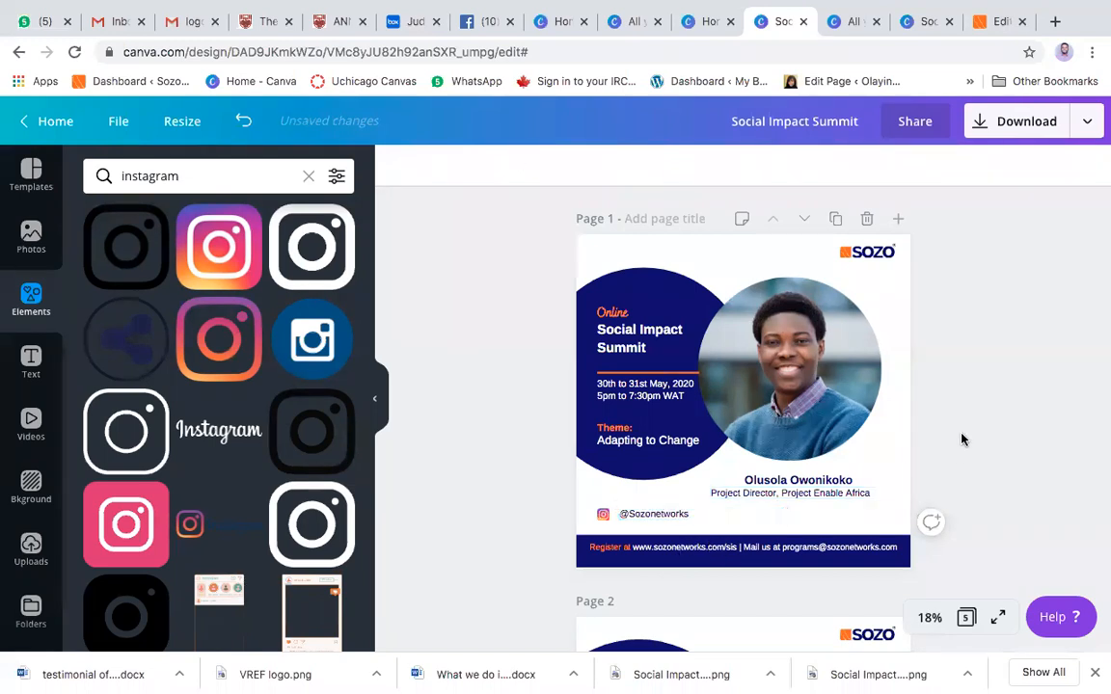
{"action": "left_click", "coordinate": [653, 515]}
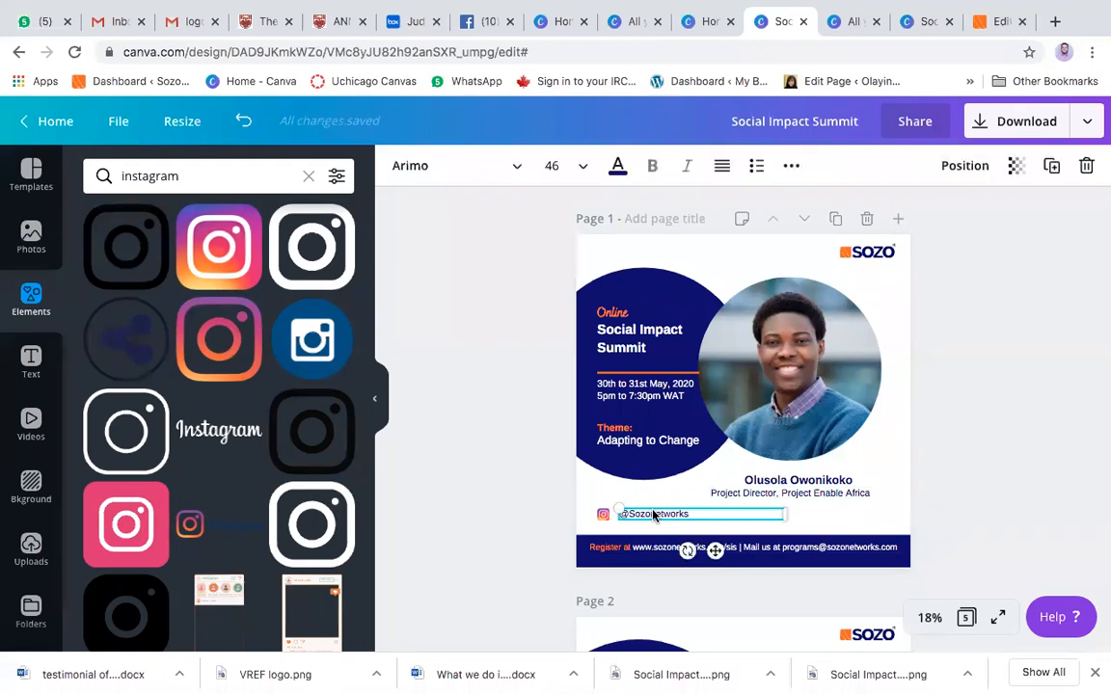
{"action": "left_click_drag", "start_coordinate": [653, 515], "coordinate": [649, 512]}
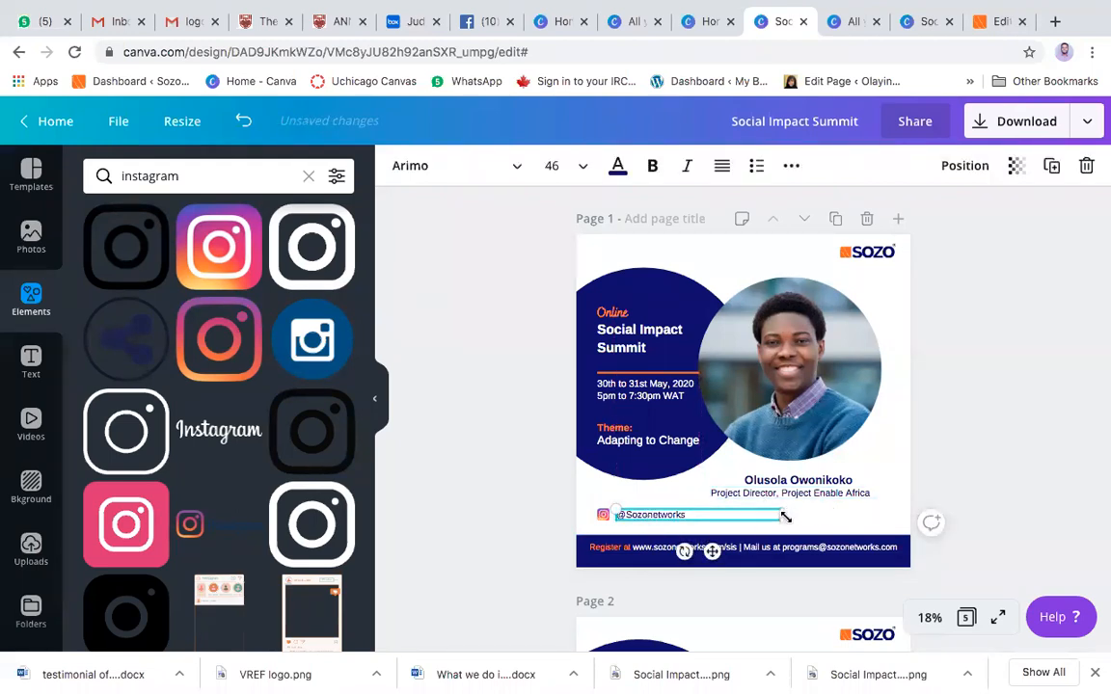
{"action": "left_click_drag", "start_coordinate": [786, 518], "coordinate": [697, 547]}
{"action": "left_click", "coordinate": [988, 371]}
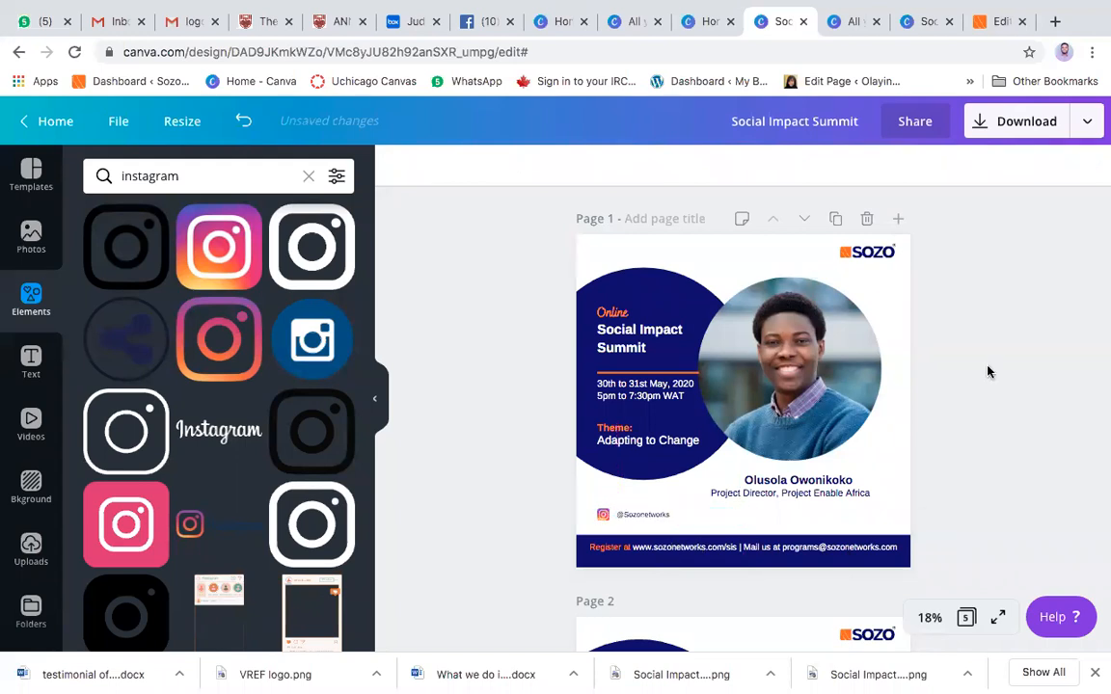
Review the flyer pages through page 5 and back to page 1, and hide the element search results
{"action": "scroll", "coordinate": [988, 371], "scroll_direction": "down", "scroll_amount": 5}
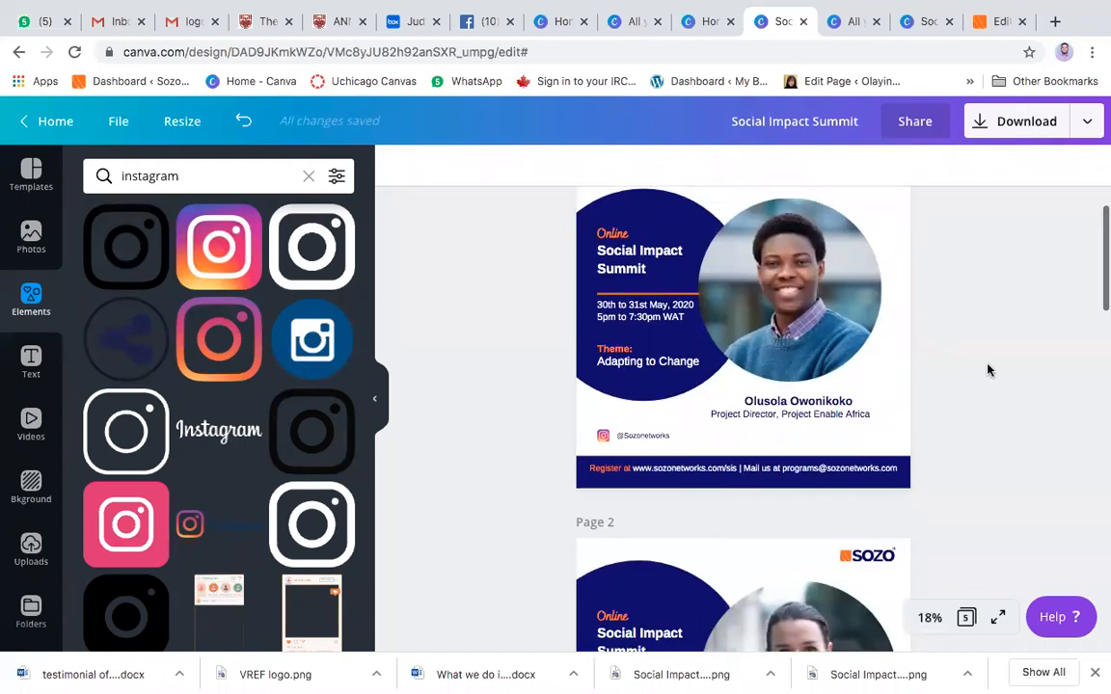
{"action": "scroll", "coordinate": [987, 370], "scroll_direction": "down", "scroll_amount": 10}
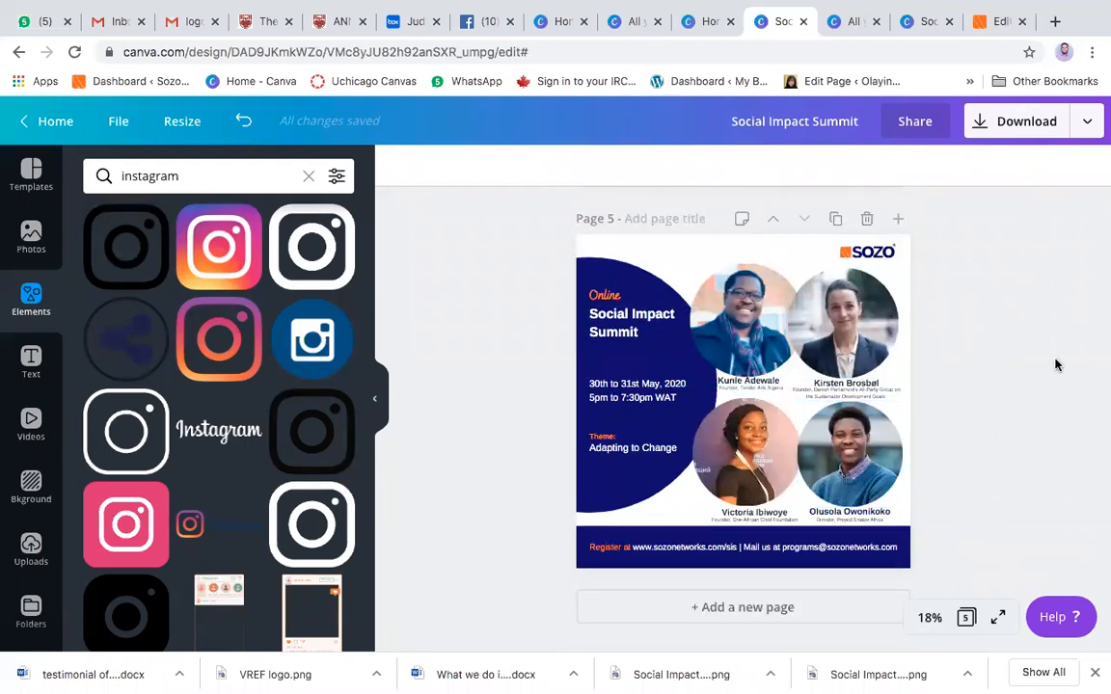
{"action": "scroll", "coordinate": [1055, 365], "scroll_direction": "up", "scroll_amount": 15}
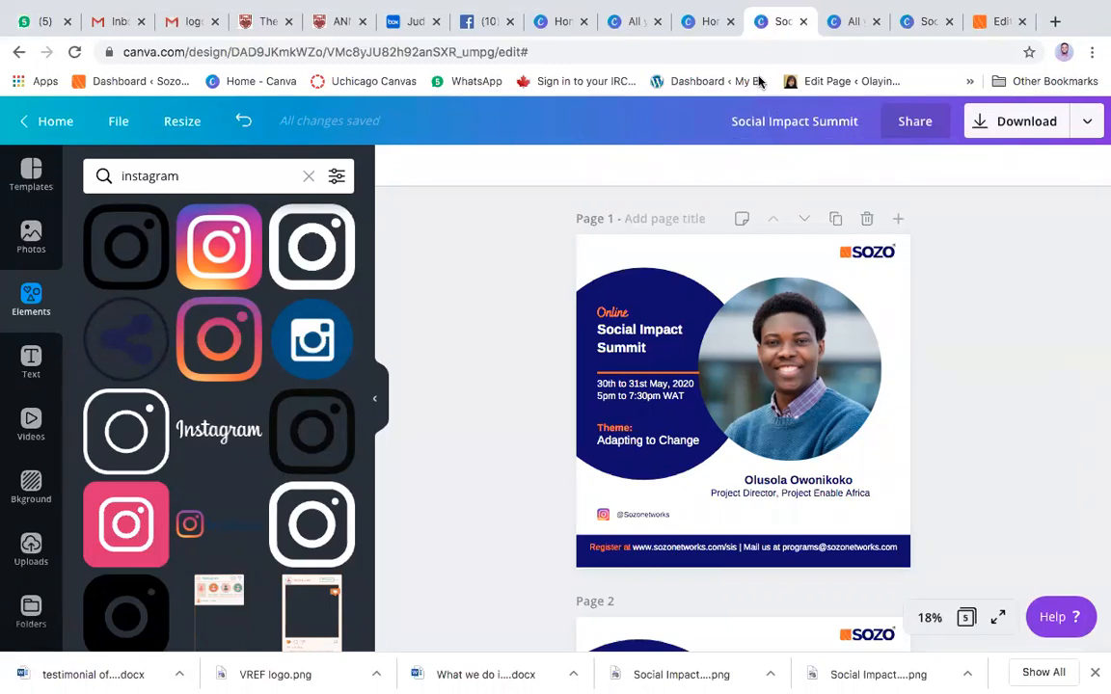
{"action": "left_click", "coordinate": [375, 399]}
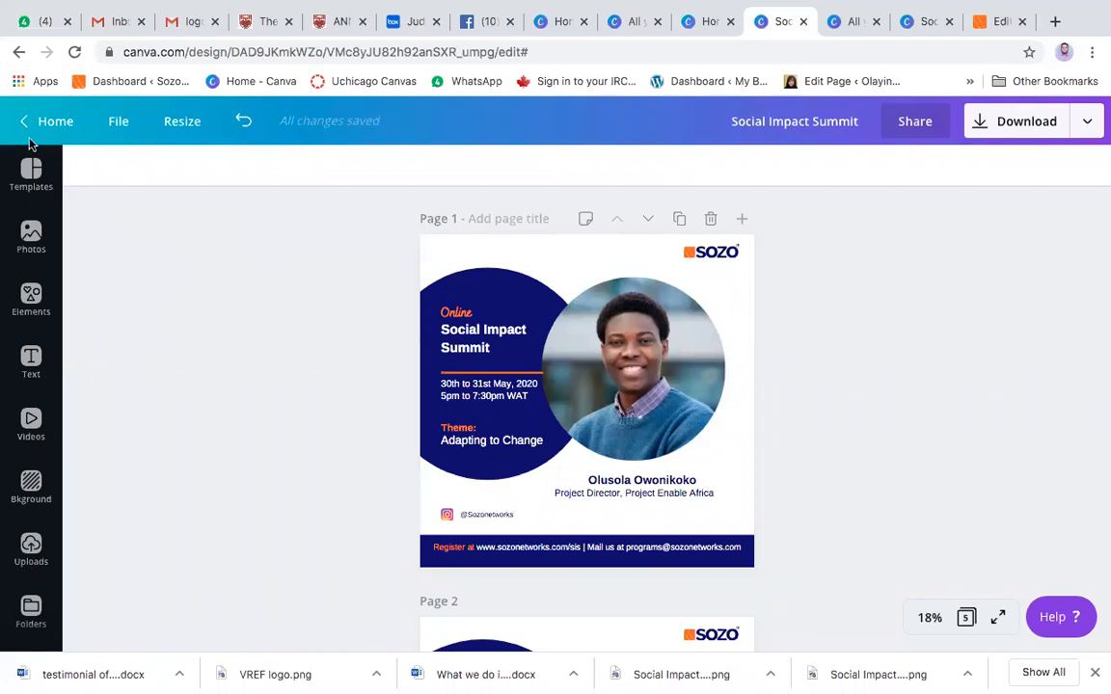
Leave the flyer for the home page and view the untitled businessman wallpaper from the recent designs before returning home
{"action": "left_click", "coordinate": [55, 116]}
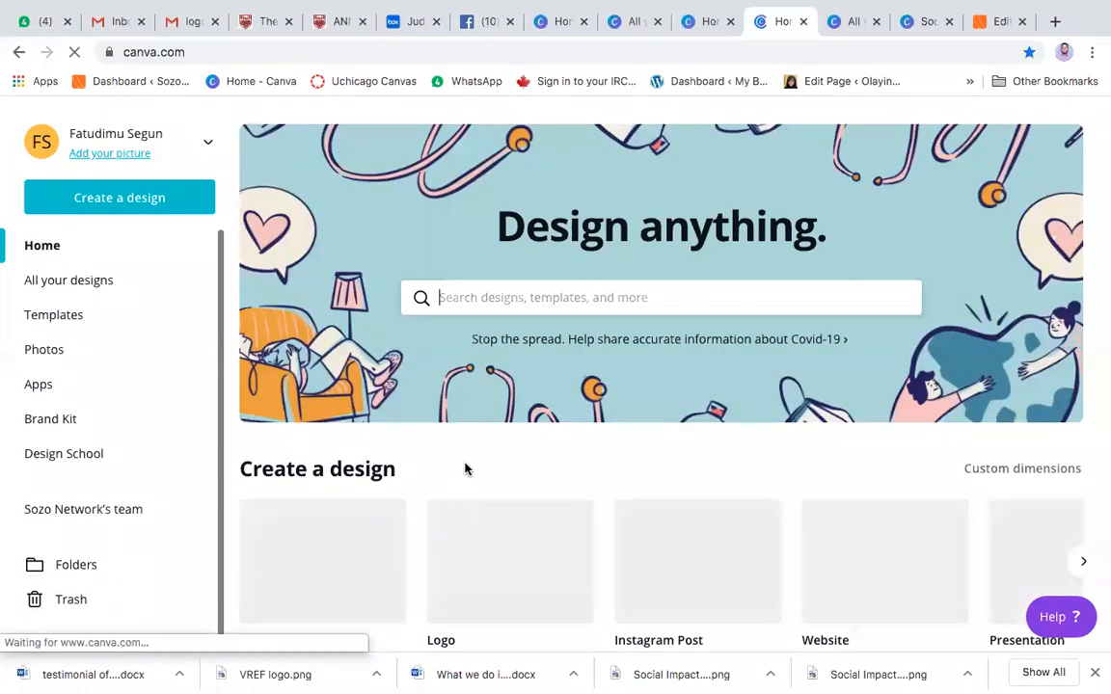
{"action": "scroll", "coordinate": [464, 467], "scroll_direction": "down", "scroll_amount": 3}
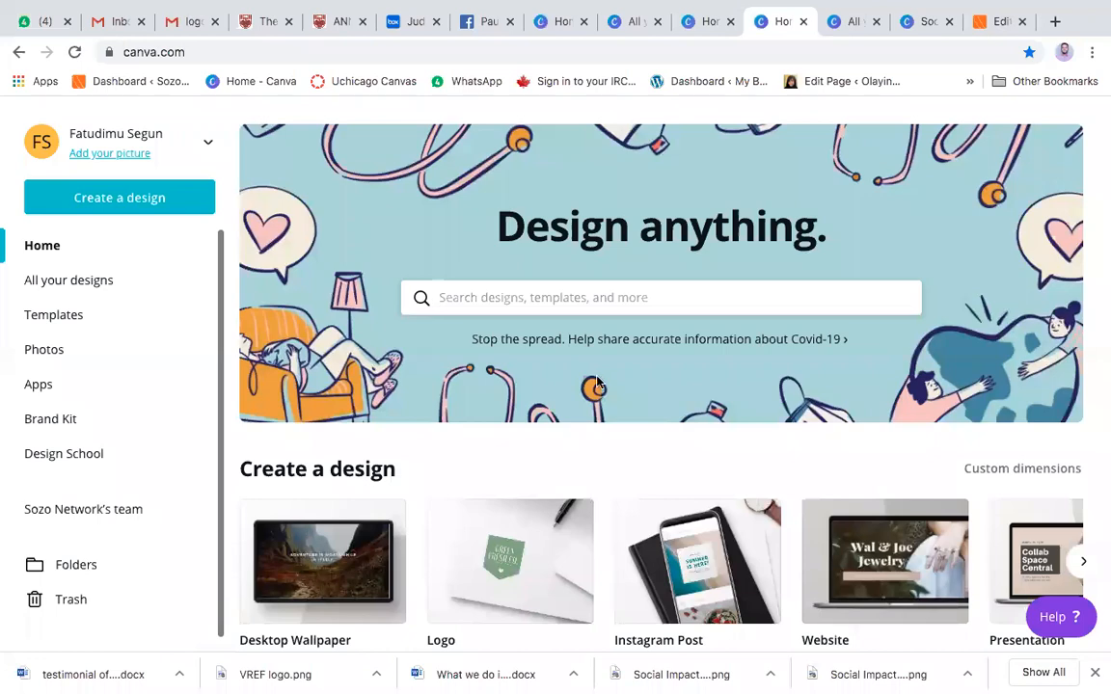
{"action": "scroll", "coordinate": [596, 384], "scroll_direction": "down", "scroll_amount": 5}
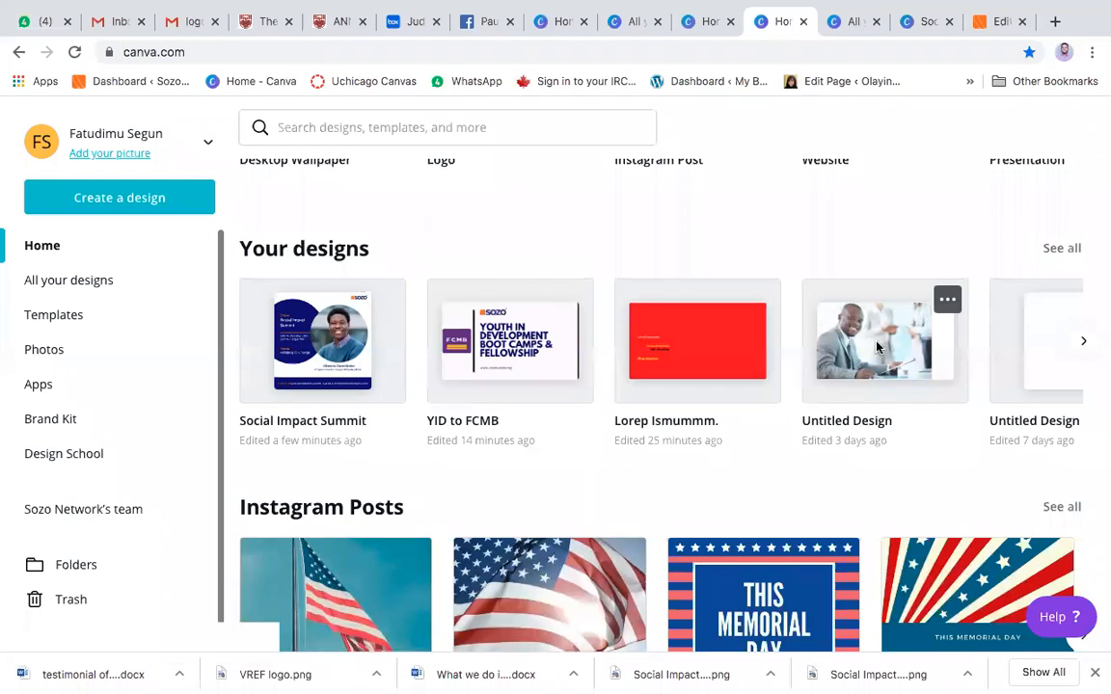
{"action": "left_click", "coordinate": [879, 347]}
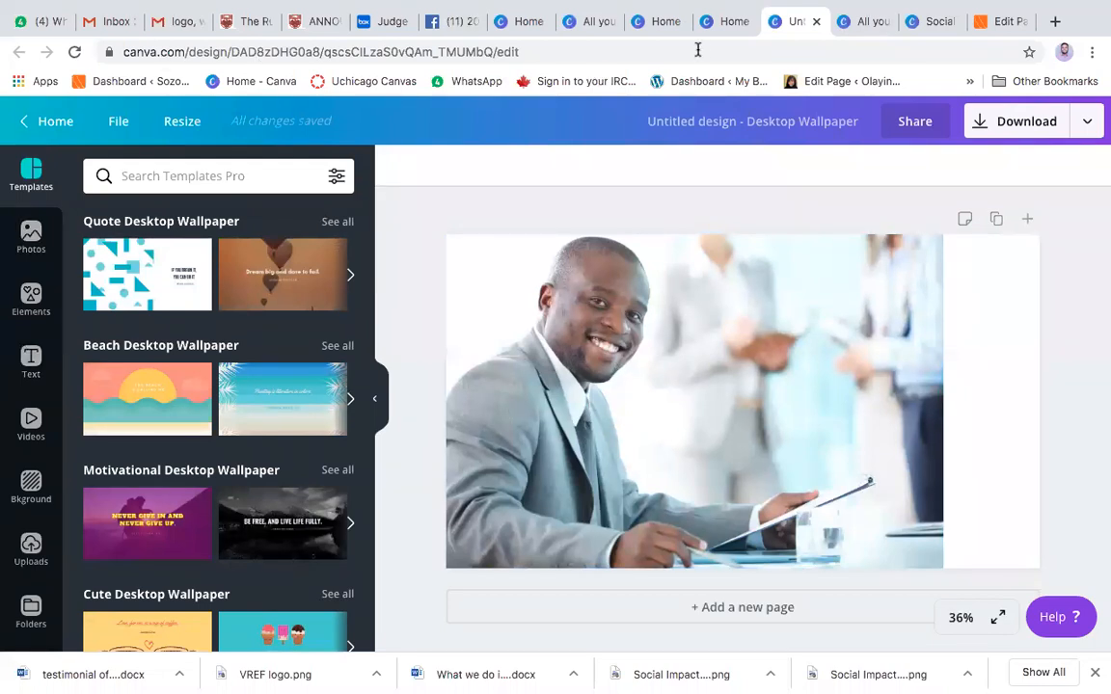
{"action": "left_click", "coordinate": [738, 26]}
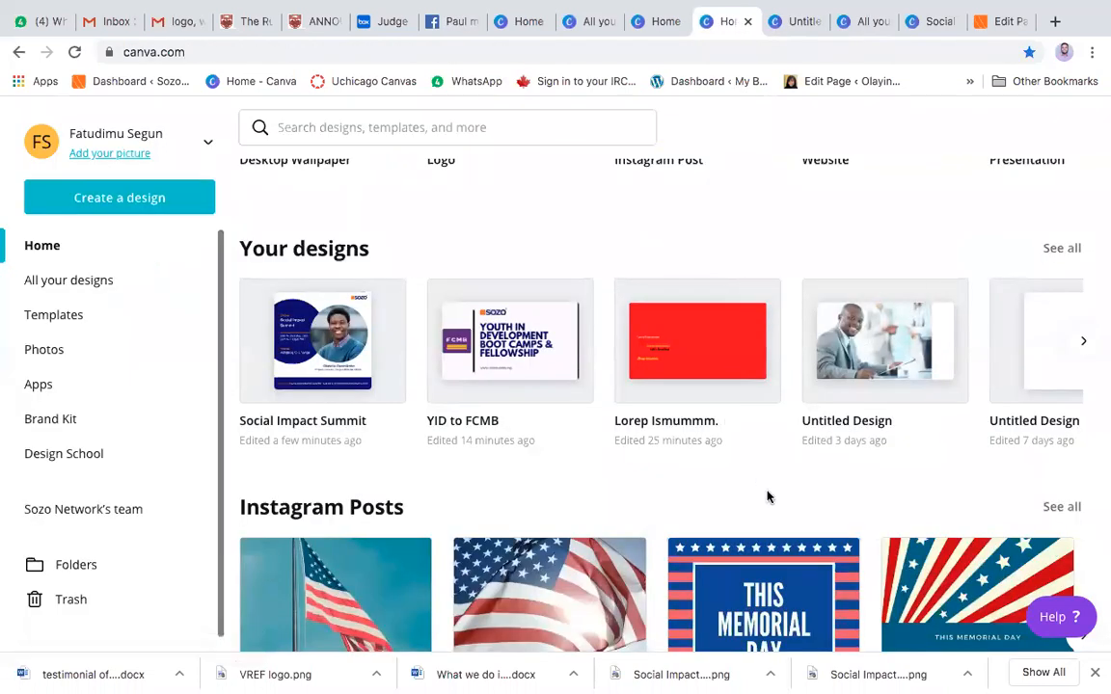
Look through the recent designs on the home page, from Social Impact Summit through to Rev Slide
{"action": "scroll", "coordinate": [955, 326], "scroll_direction": "right", "scroll_amount": 10}
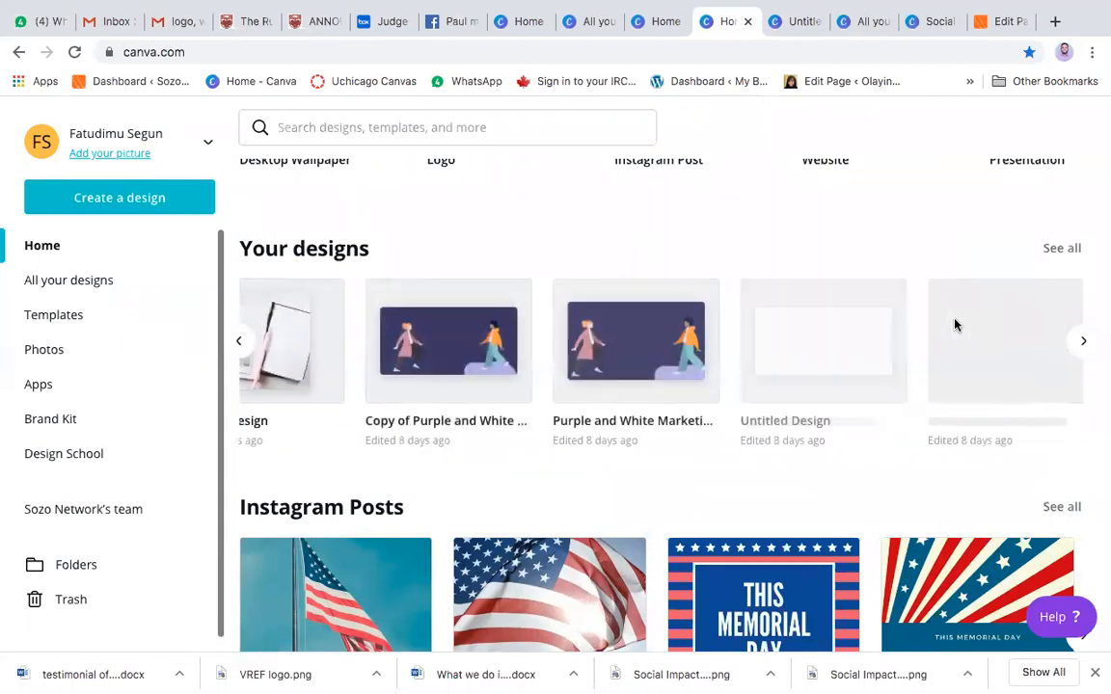
{"action": "scroll", "coordinate": [955, 326], "scroll_direction": "right", "scroll_amount": 8}
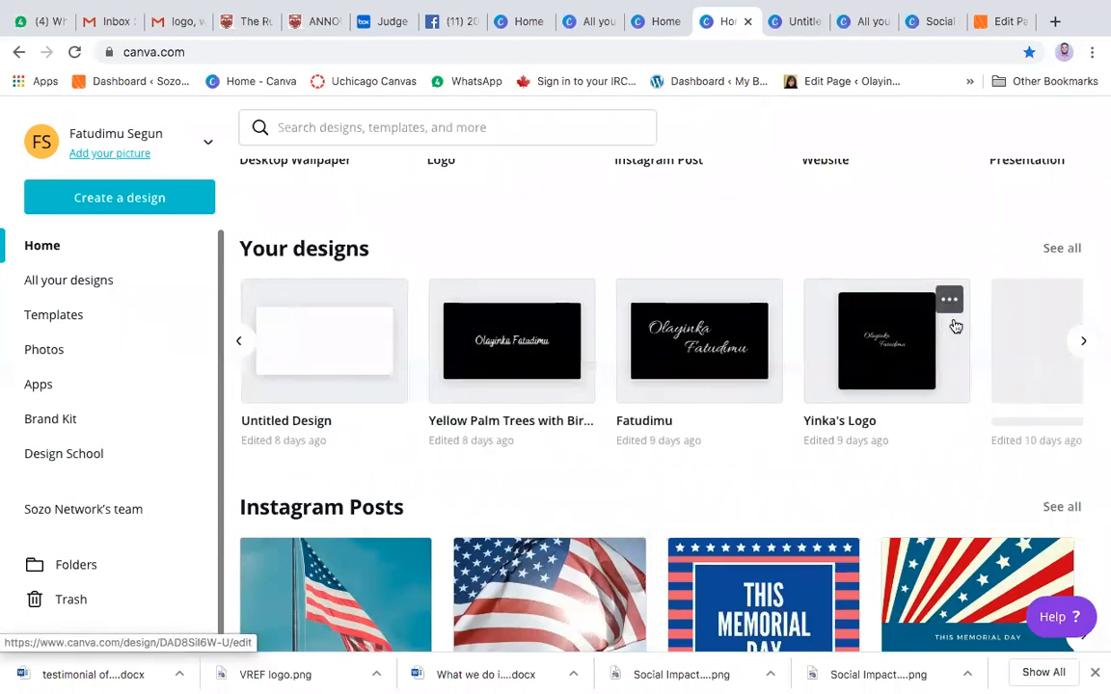
{"action": "scroll", "coordinate": [955, 326], "scroll_direction": "right", "scroll_amount": 4}
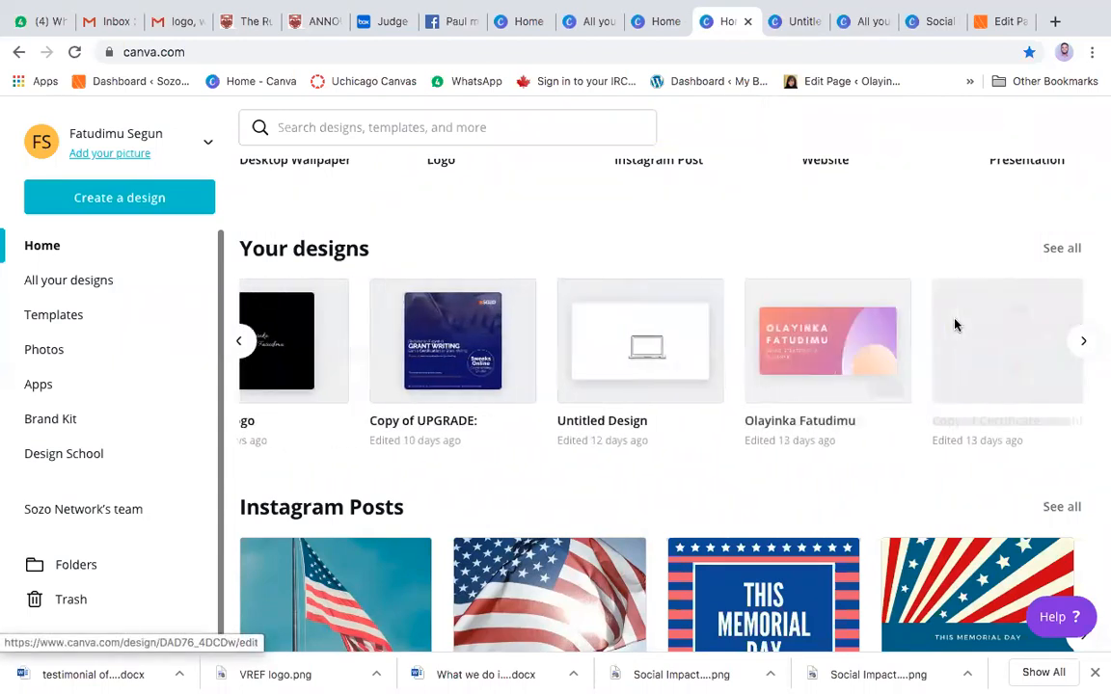
{"action": "scroll", "coordinate": [955, 326], "scroll_direction": "right", "scroll_amount": 8}
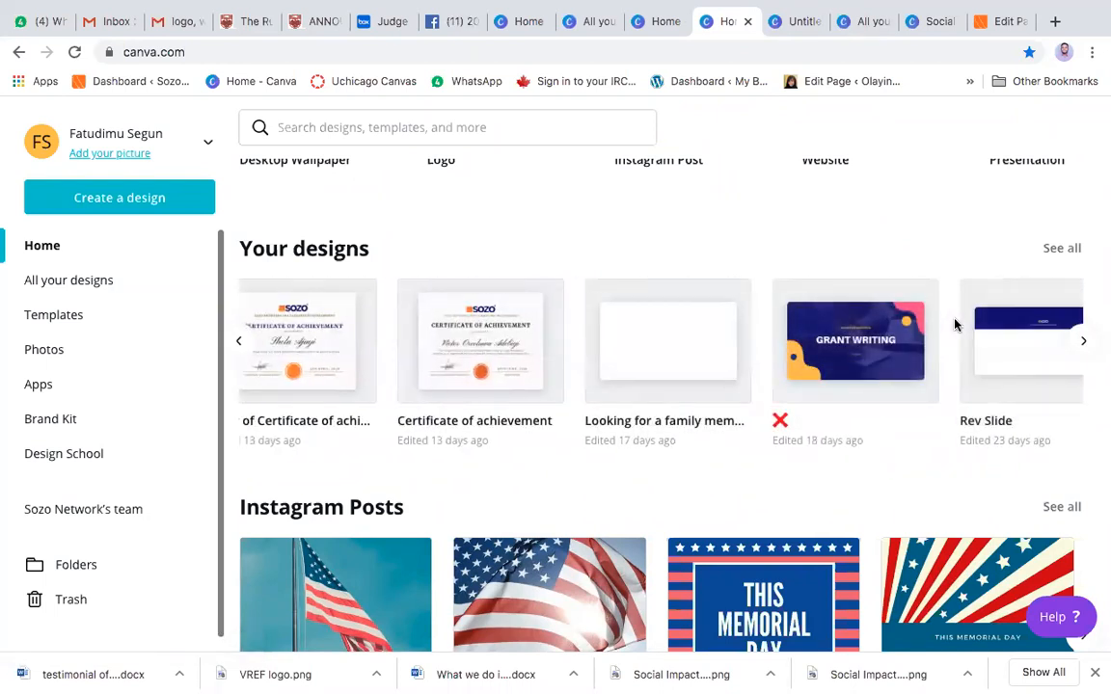
{"action": "scroll", "coordinate": [964, 337], "scroll_direction": "right", "scroll_amount": 1}
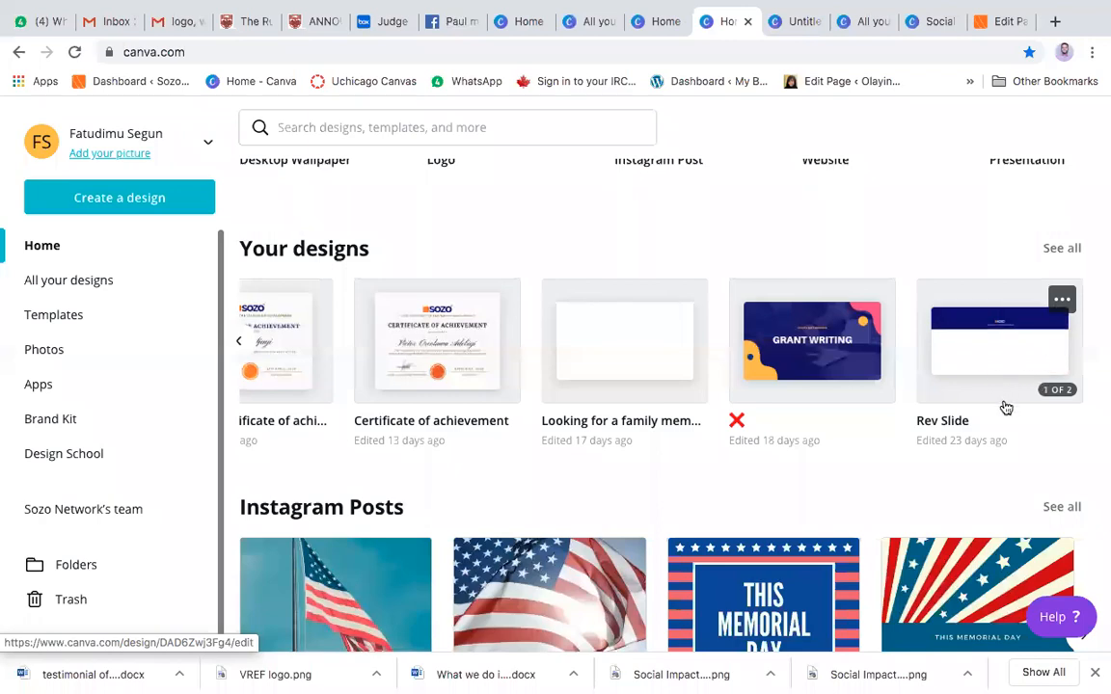
{"action": "scroll", "coordinate": [355, 409], "scroll_direction": "down", "scroll_amount": 3}
{"action": "scroll", "coordinate": [359, 409], "scroll_direction": "up", "scroll_amount": 8}
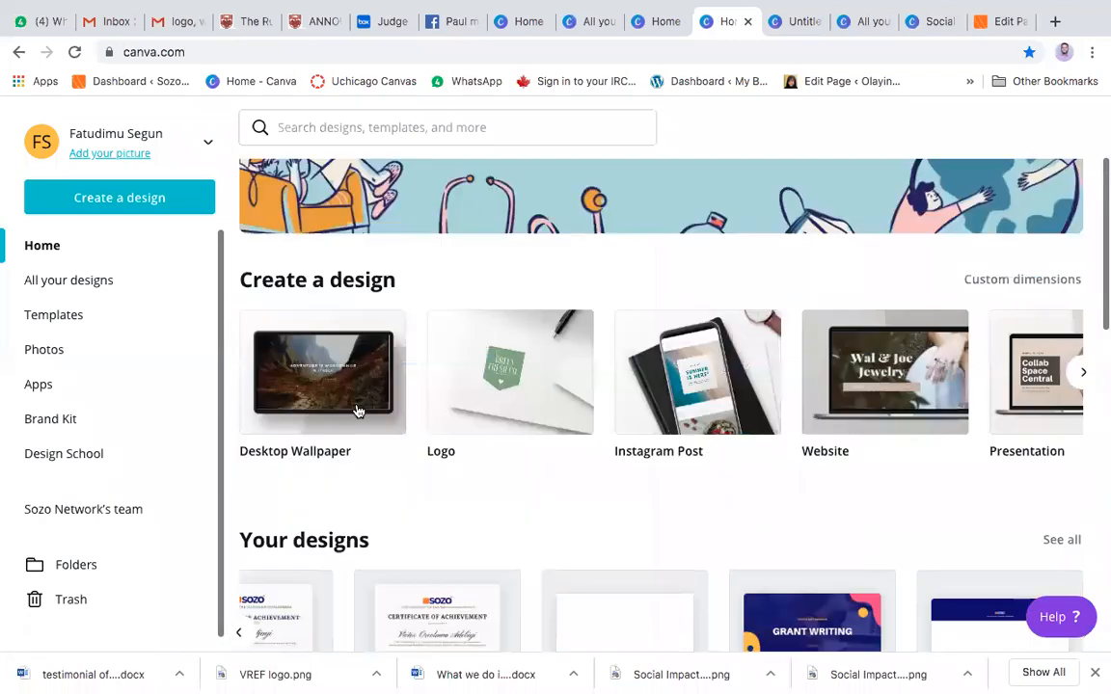
Open the full collection of designs and look through the certificates, logos, posters and presentations before returning to its beginning
{"action": "left_click", "coordinate": [58, 290]}
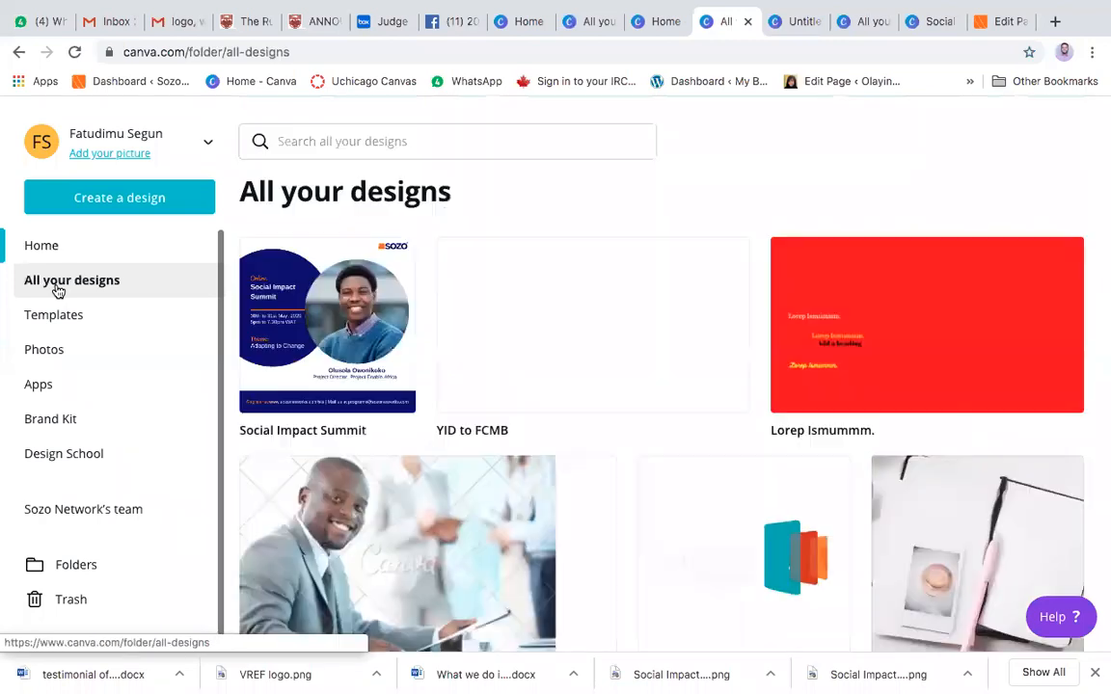
{"action": "scroll", "coordinate": [755, 499], "scroll_direction": "down", "scroll_amount": 5}
{"action": "scroll", "coordinate": [755, 498], "scroll_direction": "down", "scroll_amount": 10}
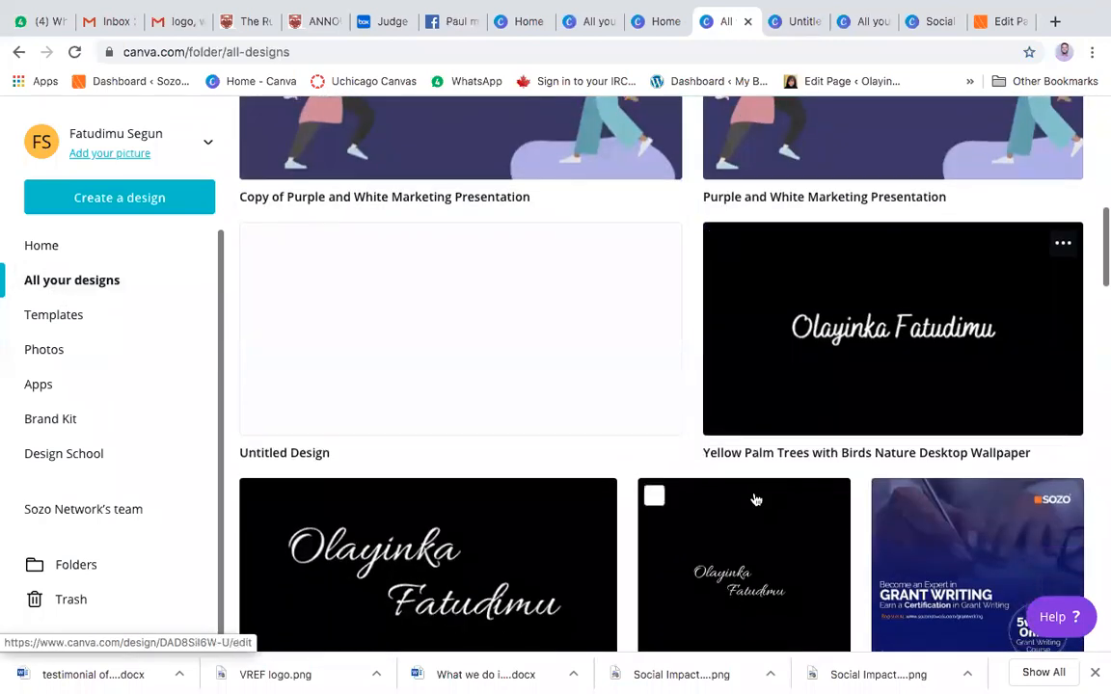
{"action": "scroll", "coordinate": [755, 499], "scroll_direction": "down", "scroll_amount": 11}
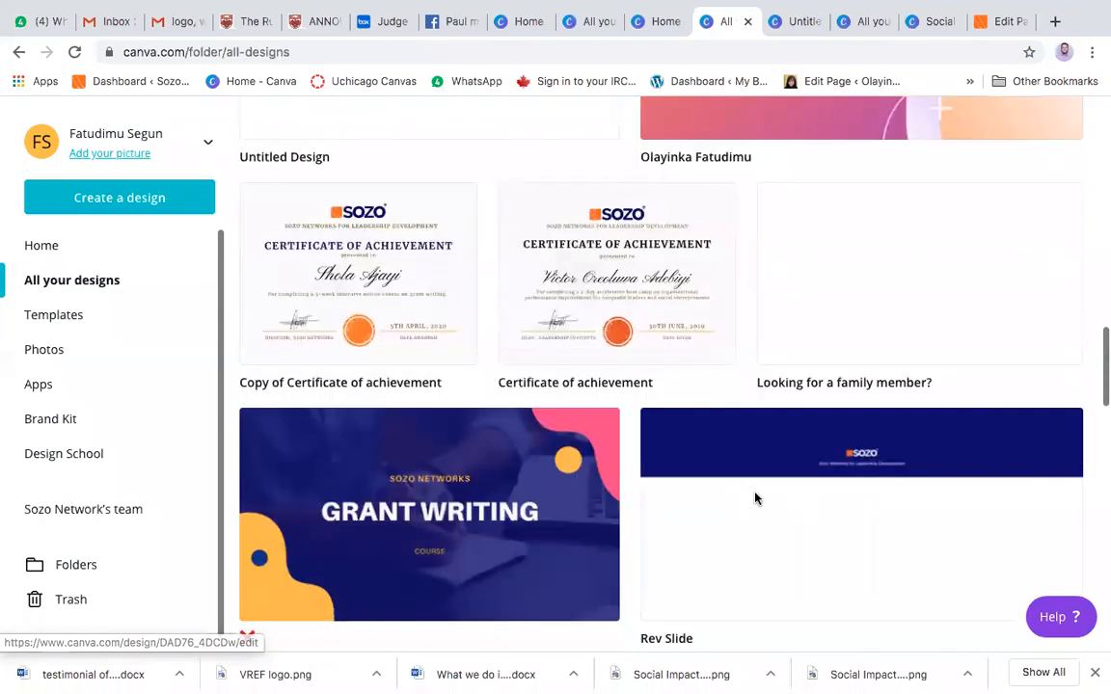
{"action": "scroll", "coordinate": [755, 499], "scroll_direction": "down", "scroll_amount": 2}
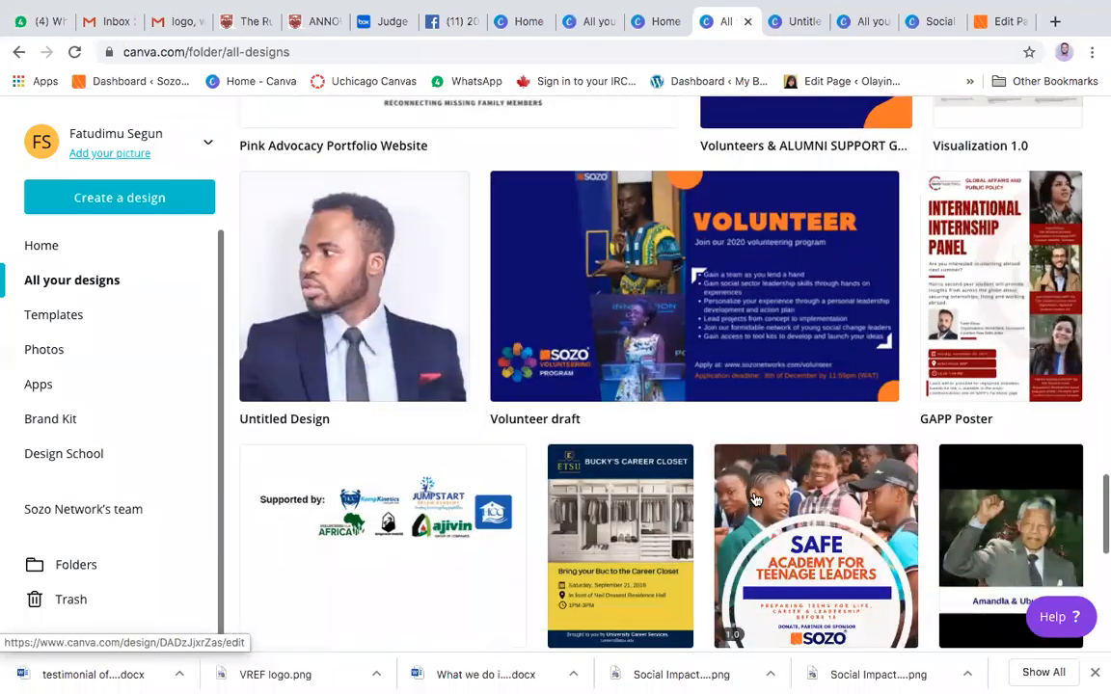
{"action": "scroll", "coordinate": [757, 502], "scroll_direction": "up", "scroll_amount": 9}
{"action": "scroll", "coordinate": [761, 511], "scroll_direction": "down", "scroll_amount": 2}
{"action": "scroll", "coordinate": [761, 511], "scroll_direction": "down", "scroll_amount": 1}
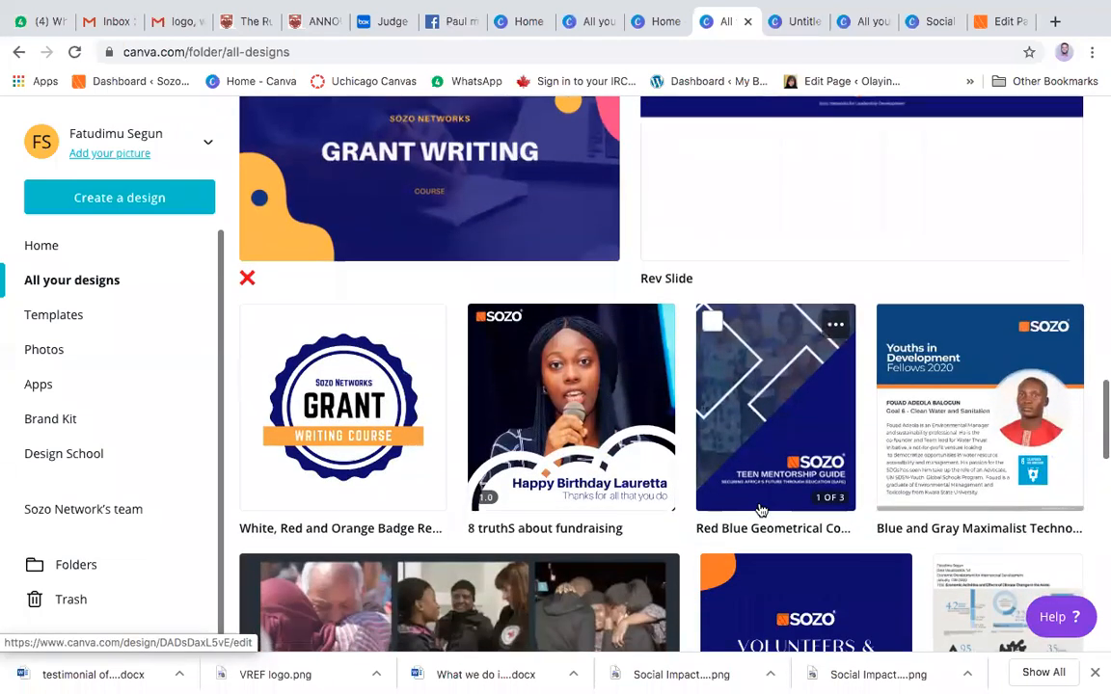
{"action": "scroll", "coordinate": [760, 510], "scroll_direction": "up", "scroll_amount": 7}
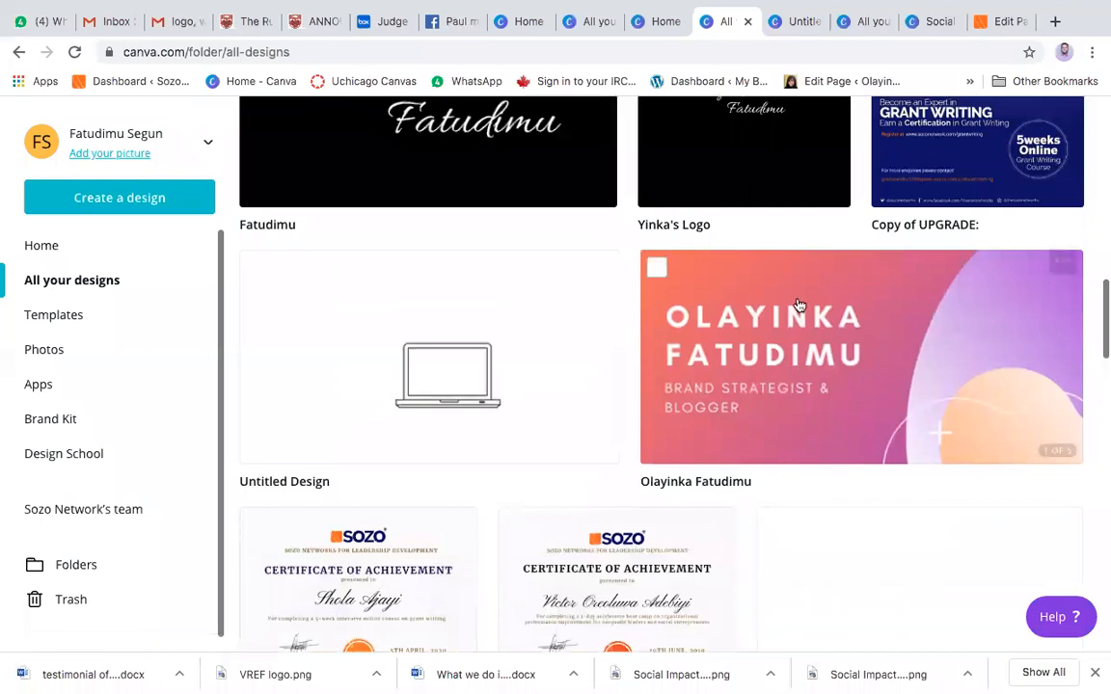
{"action": "scroll", "coordinate": [796, 306], "scroll_direction": "down", "scroll_amount": 5}
{"action": "scroll", "coordinate": [797, 301], "scroll_direction": "up", "scroll_amount": 1}
{"action": "scroll", "coordinate": [797, 301], "scroll_direction": "up", "scroll_amount": 10}
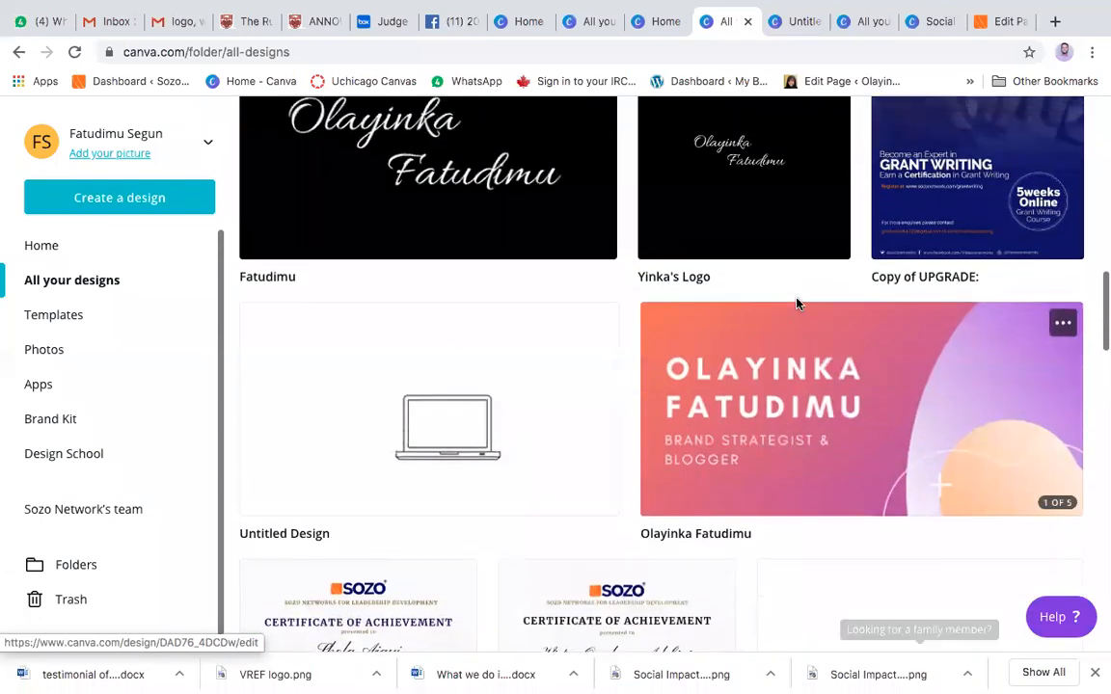
{"action": "scroll", "coordinate": [799, 304], "scroll_direction": "up", "scroll_amount": 5}
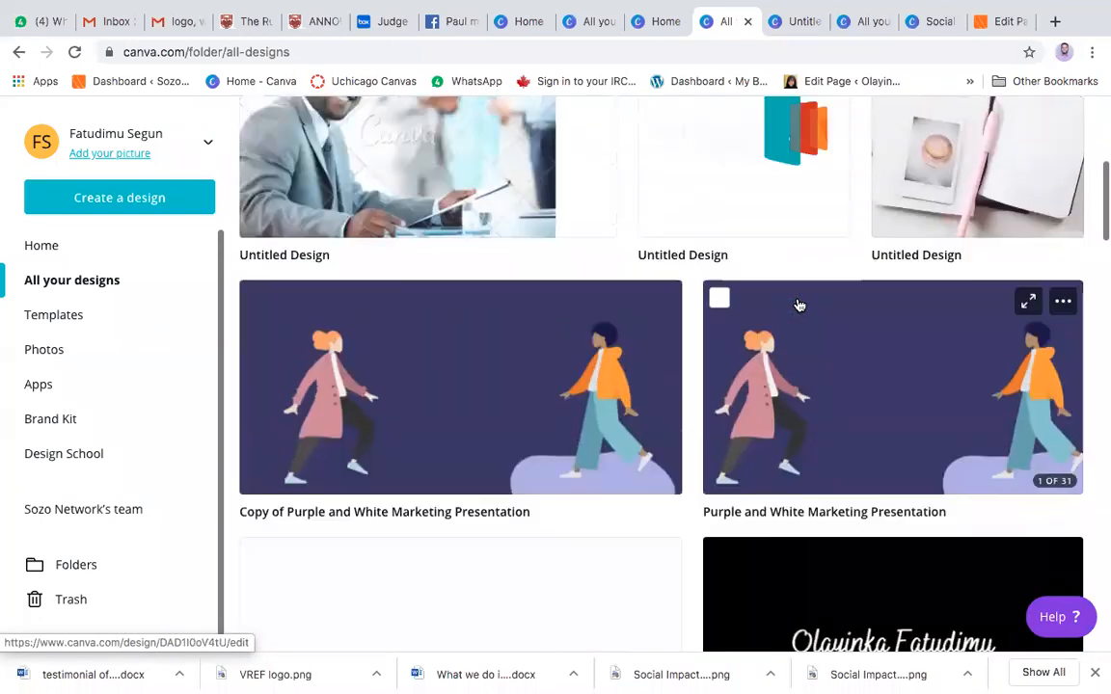
{"action": "scroll", "coordinate": [799, 305], "scroll_direction": "up", "scroll_amount": 1}
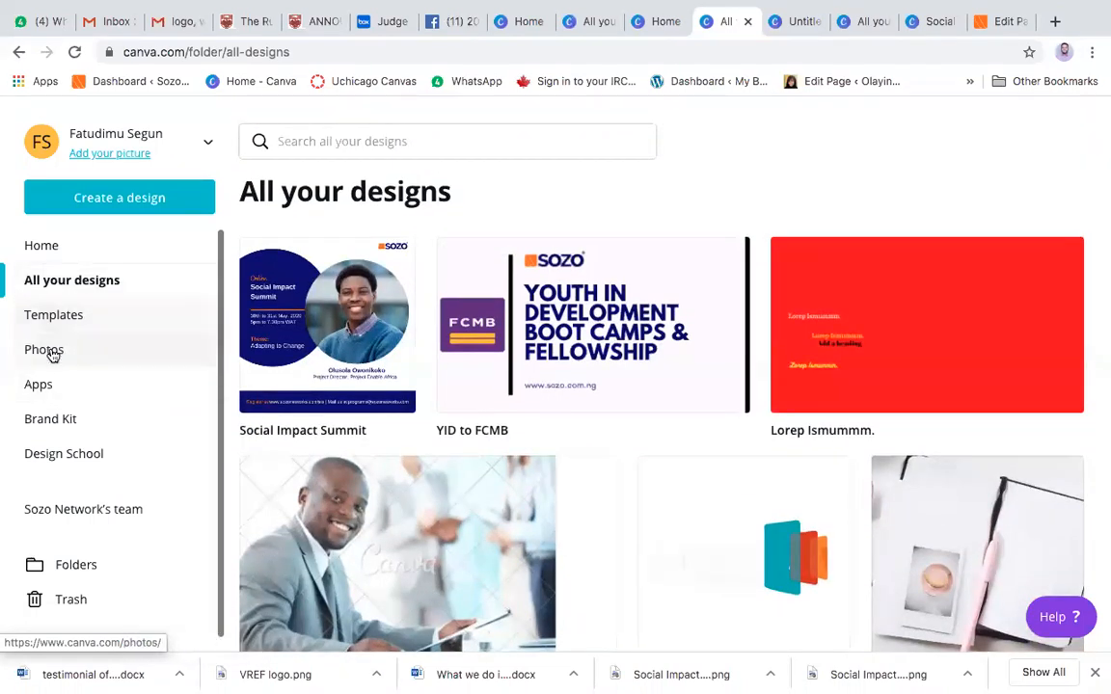
View the template library's categories and its Facebook Posts templates
{"action": "left_click", "coordinate": [72, 321]}
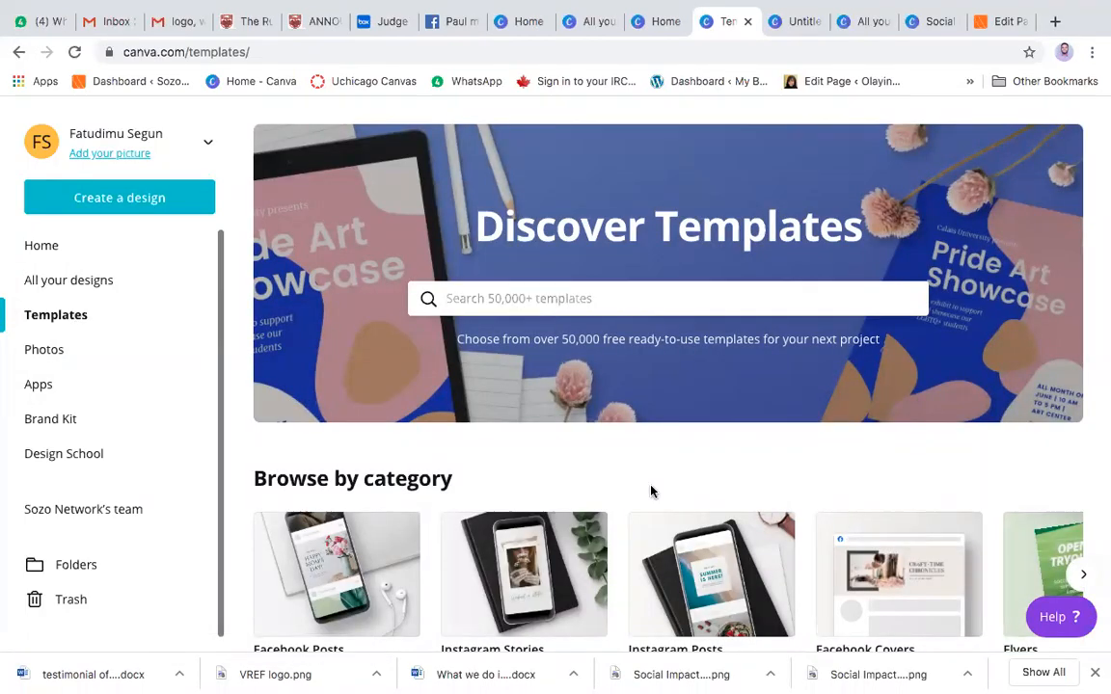
{"action": "scroll", "coordinate": [650, 489], "scroll_direction": "down", "scroll_amount": 6}
{"action": "scroll", "coordinate": [650, 489], "scroll_direction": "up", "scroll_amount": 6}
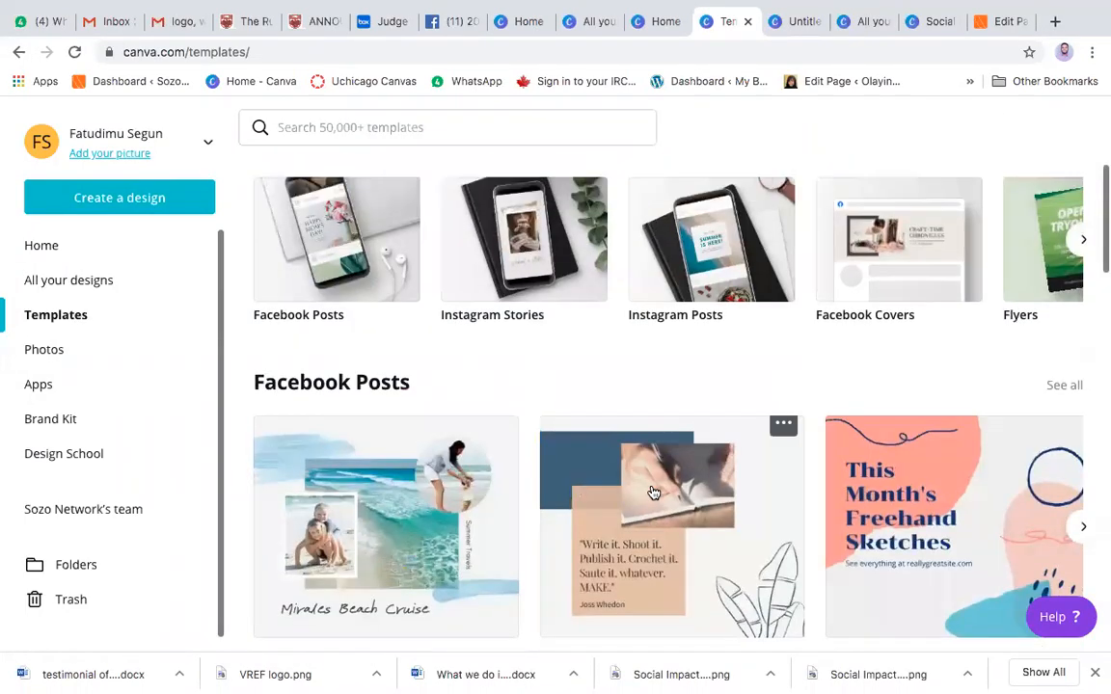
Open "Copy of Purple and White Marketing Presentation" from the full design collection and look through the templates offered for it
{"action": "left_click", "coordinate": [68, 280]}
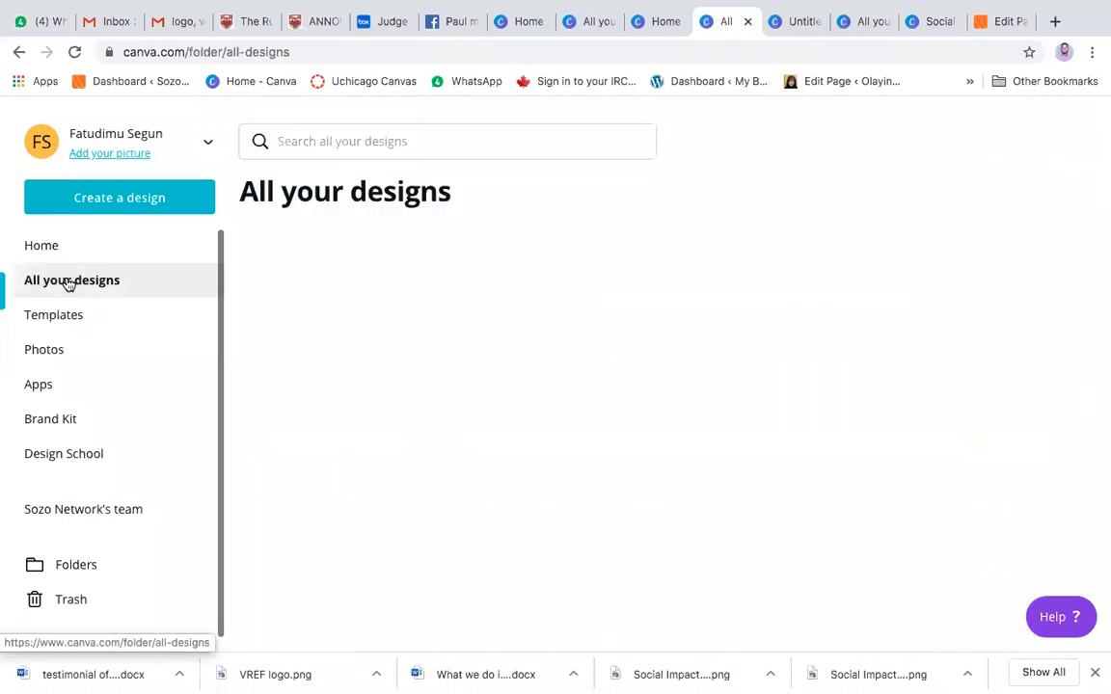
{"action": "scroll", "coordinate": [669, 402], "scroll_direction": "down", "scroll_amount": 5}
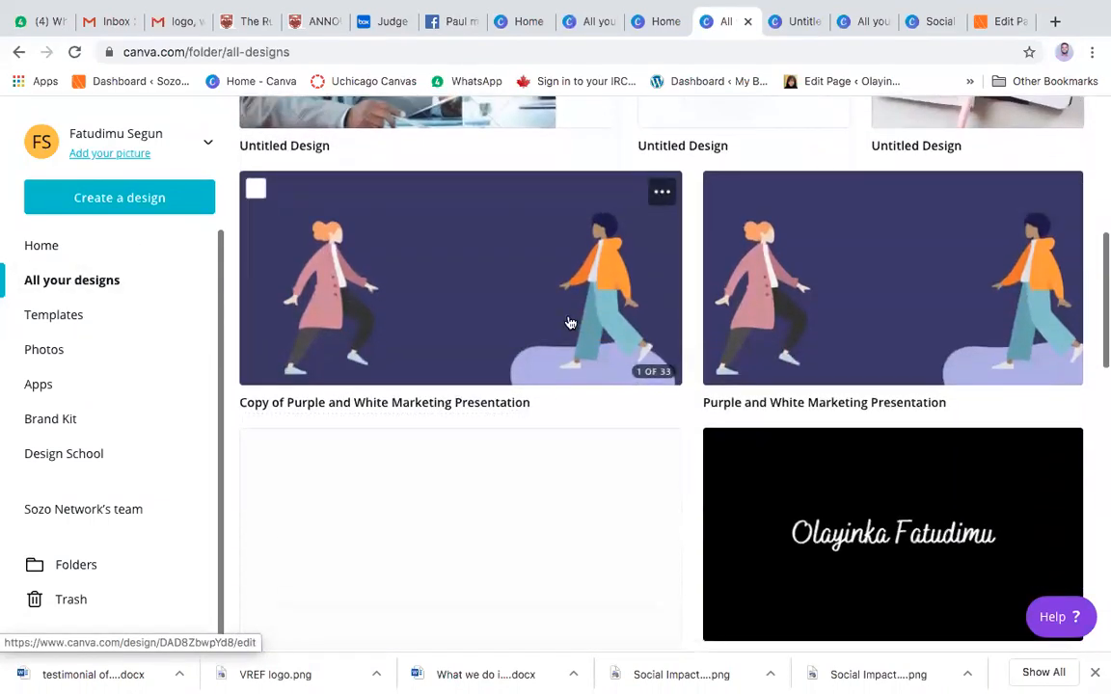
{"action": "left_click", "coordinate": [570, 322]}
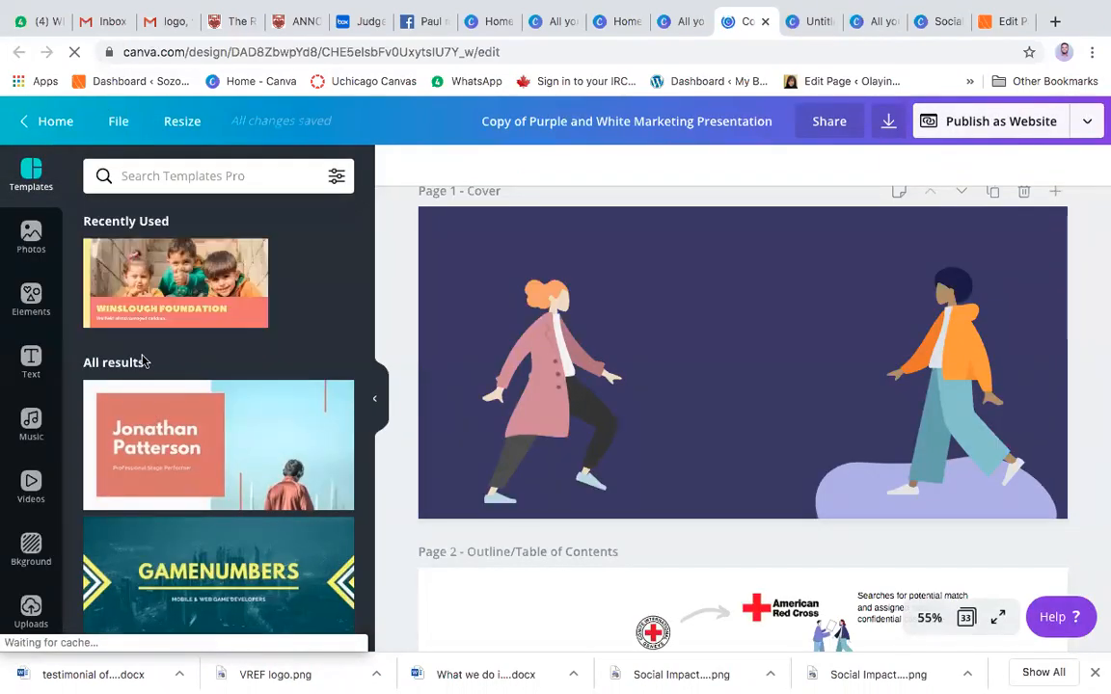
{"action": "scroll", "coordinate": [140, 405], "scroll_direction": "down", "scroll_amount": 4}
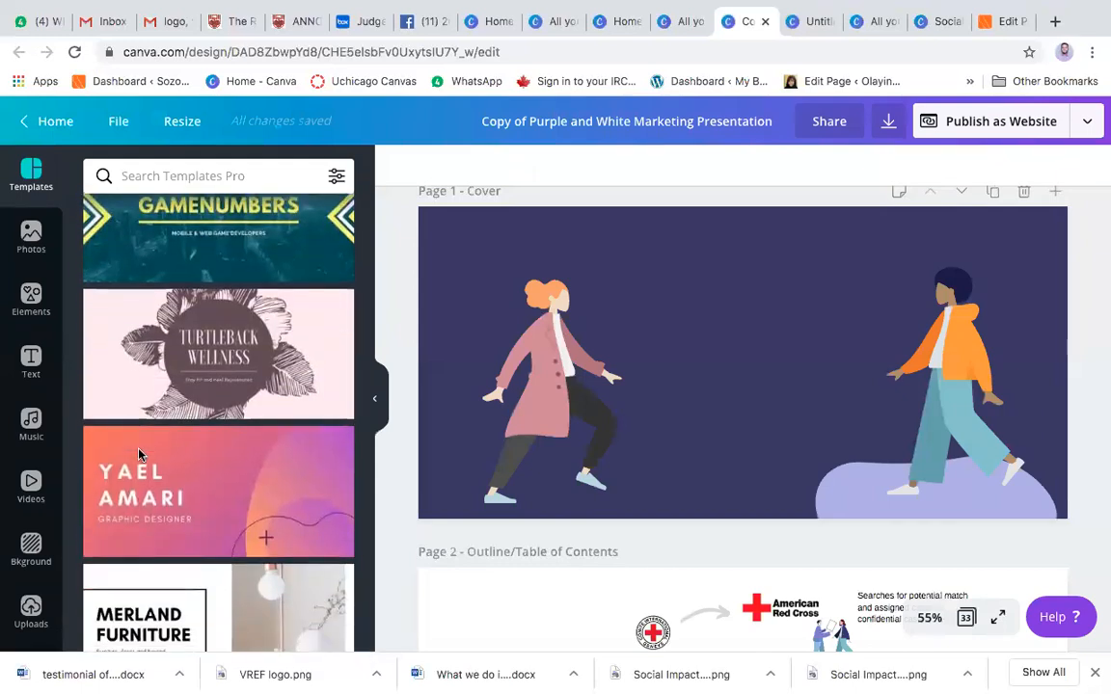
{"action": "scroll", "coordinate": [316, 366], "scroll_direction": "down", "scroll_amount": 2}
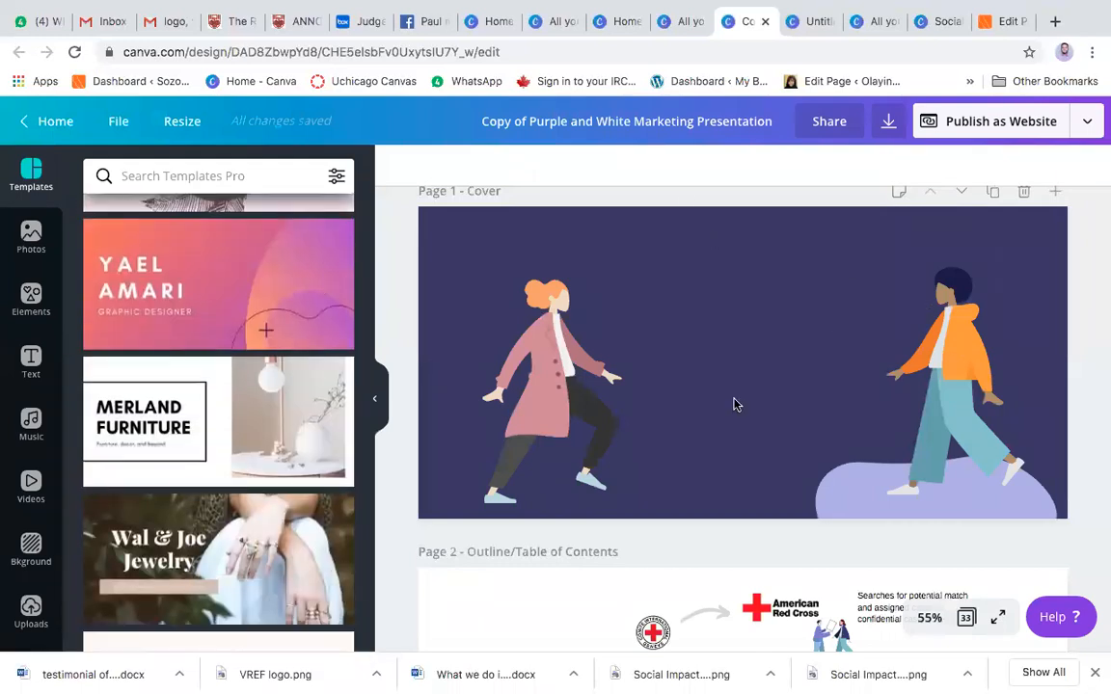
Look through the presentation's slides, examining the composed people illustrations on pages 6 to 8
{"action": "scroll", "coordinate": [733, 415], "scroll_direction": "down", "scroll_amount": 15}
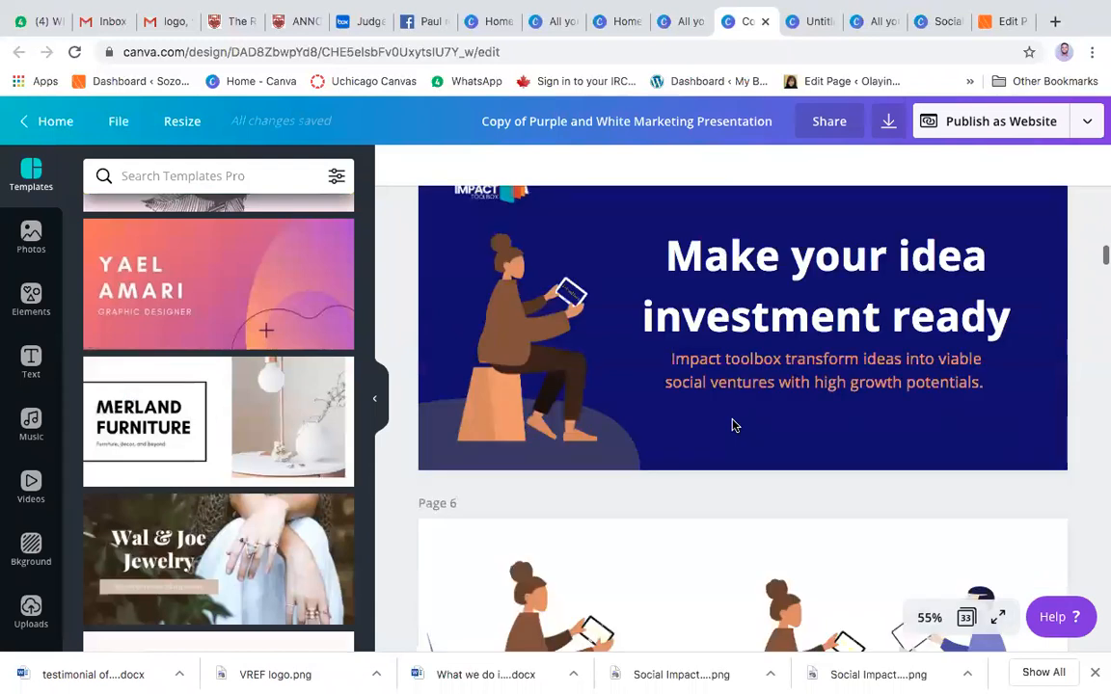
{"action": "scroll", "coordinate": [733, 424], "scroll_direction": "down", "scroll_amount": 6}
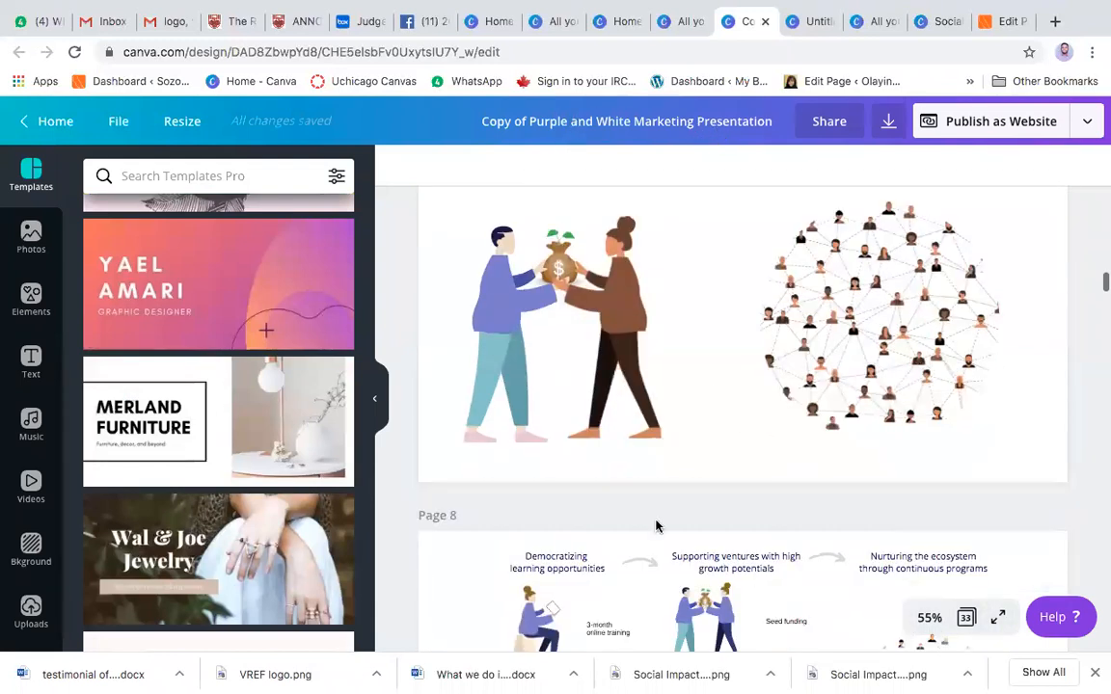
{"action": "scroll", "coordinate": [656, 526], "scroll_direction": "down", "scroll_amount": 6}
{"action": "scroll", "coordinate": [656, 526], "scroll_direction": "up", "scroll_amount": 4}
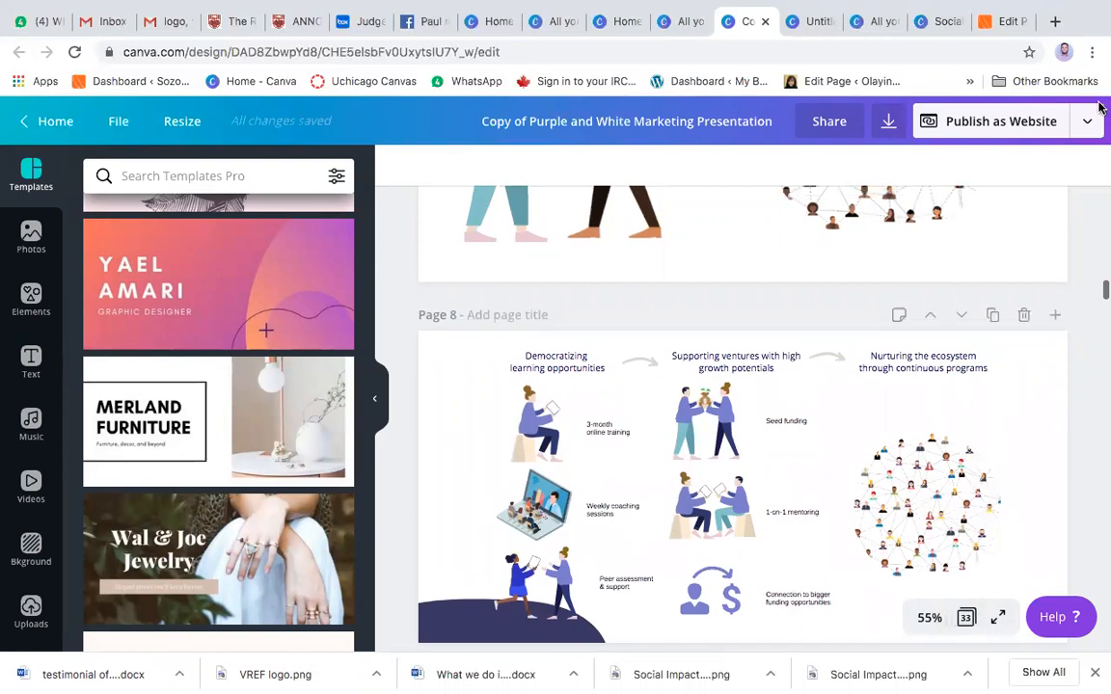
{"action": "scroll", "coordinate": [843, 518], "scroll_direction": "down", "scroll_amount": 2}
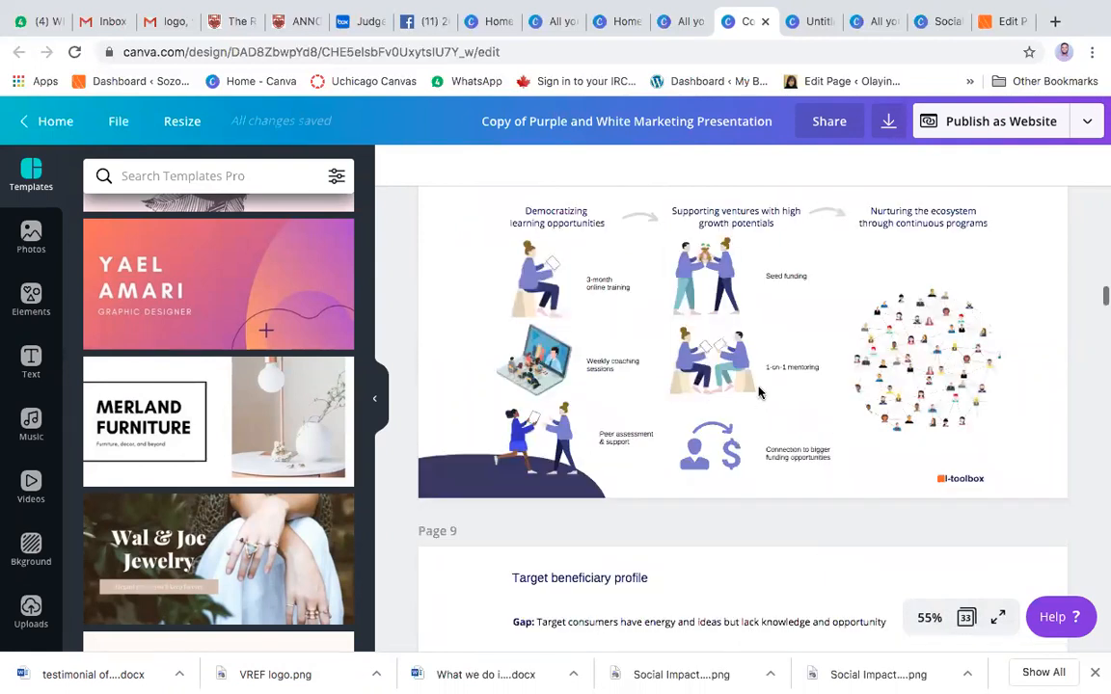
{"action": "scroll", "coordinate": [746, 396], "scroll_direction": "up", "scroll_amount": 2}
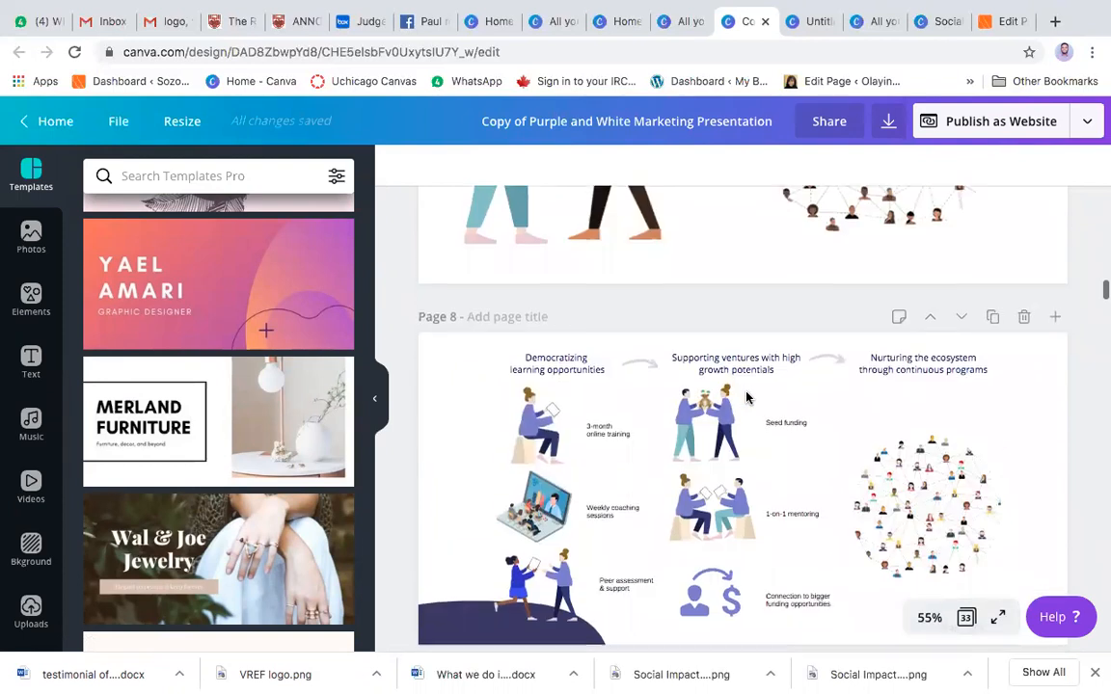
{"action": "scroll", "coordinate": [746, 397], "scroll_direction": "up", "scroll_amount": 3}
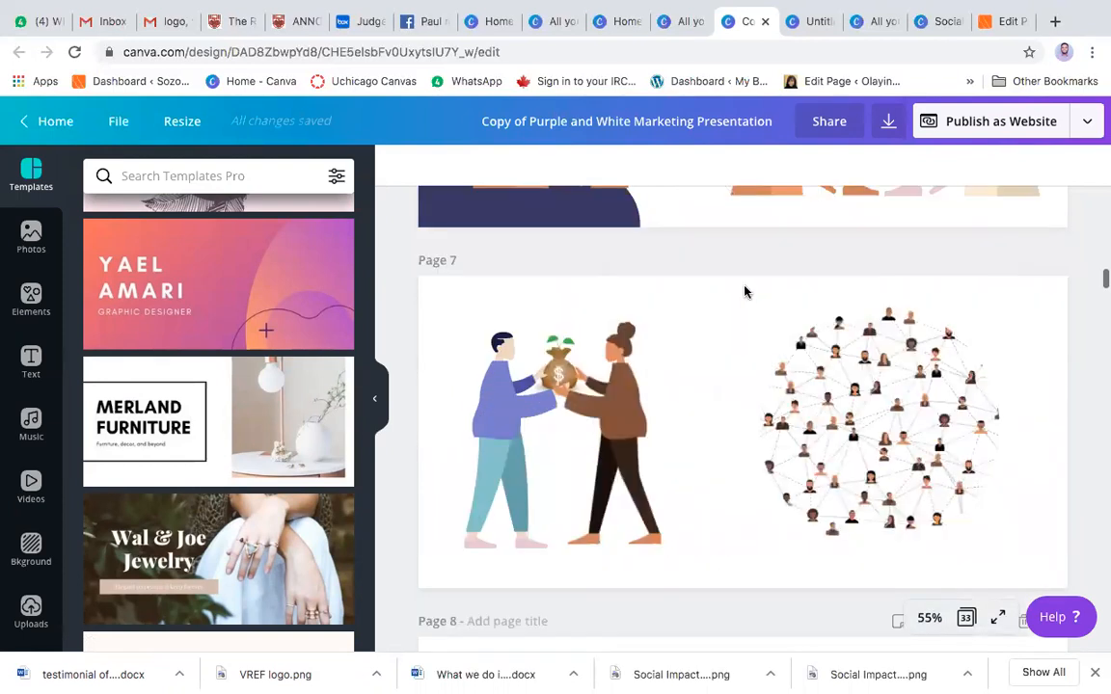
{"action": "scroll", "coordinate": [632, 414], "scroll_direction": "up", "scroll_amount": 1}
{"action": "left_click", "coordinate": [632, 414]}
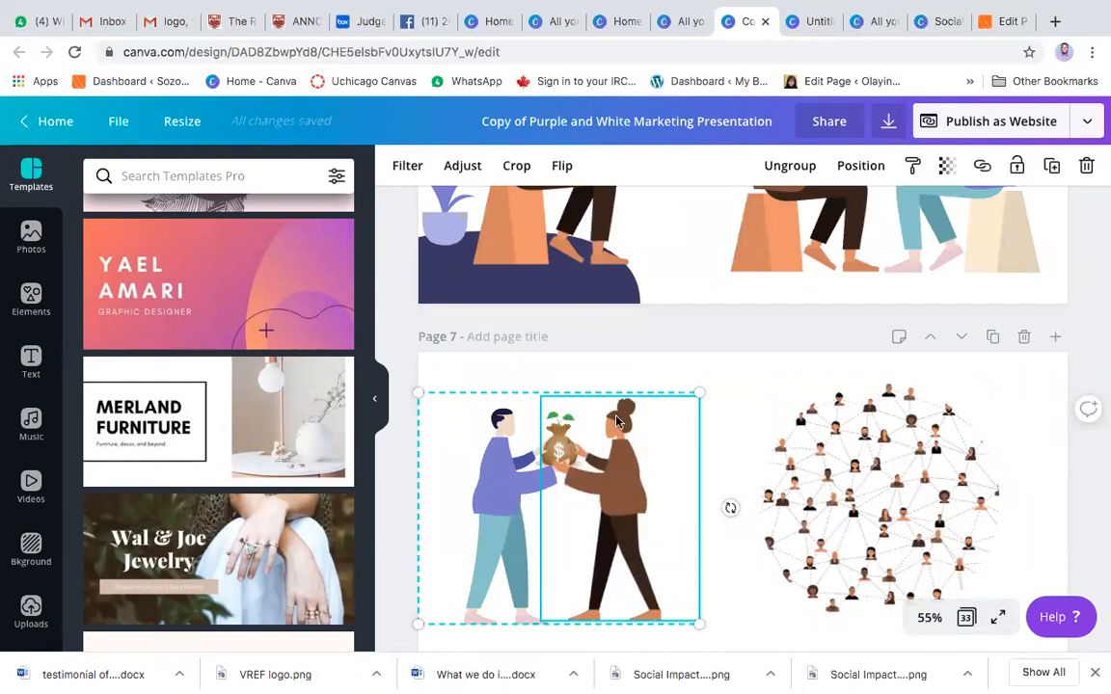
{"action": "scroll", "coordinate": [688, 318], "scroll_direction": "up", "scroll_amount": 3}
{"action": "left_click", "coordinate": [559, 365]}
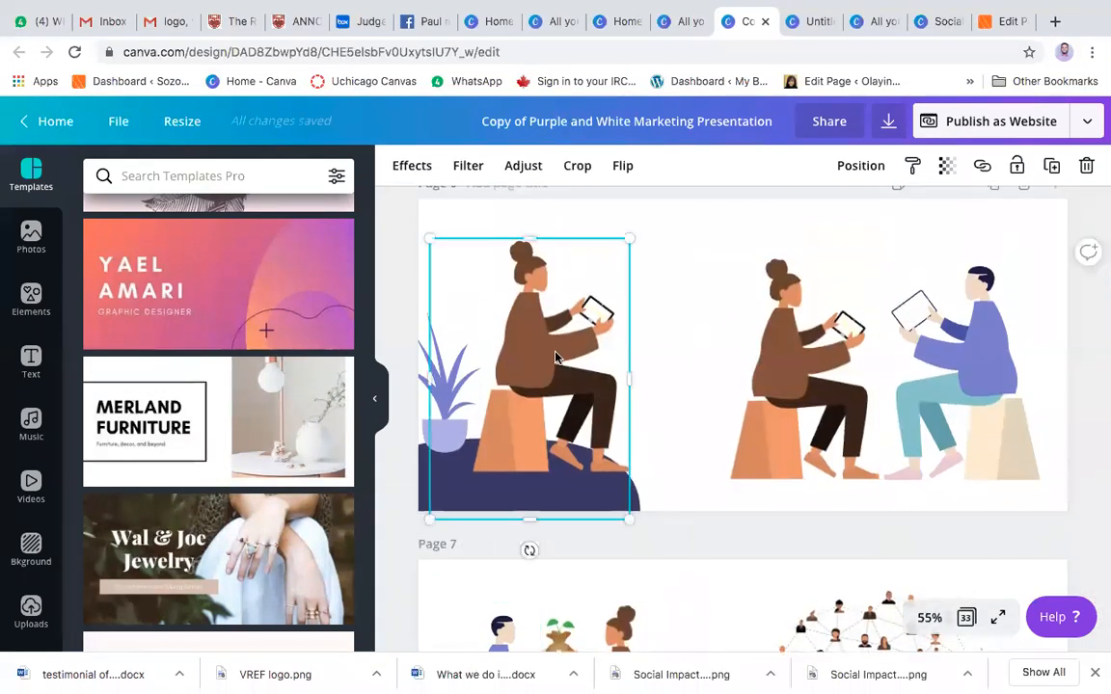
{"action": "double_click", "coordinate": [601, 317]}
{"action": "left_click", "coordinate": [677, 319]}
{"action": "left_click", "coordinate": [731, 279]}
Ungroup the illustration of the seated man holding a tablet on page 6
{"action": "left_click", "coordinate": [950, 350]}
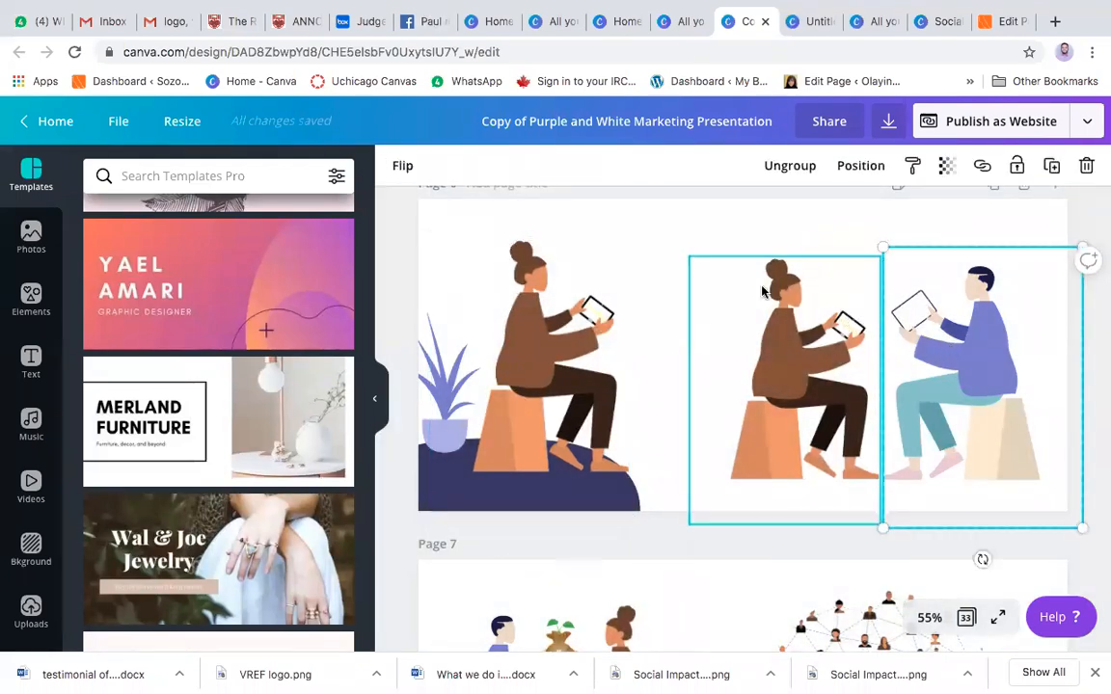
{"action": "left_click", "coordinate": [804, 166]}
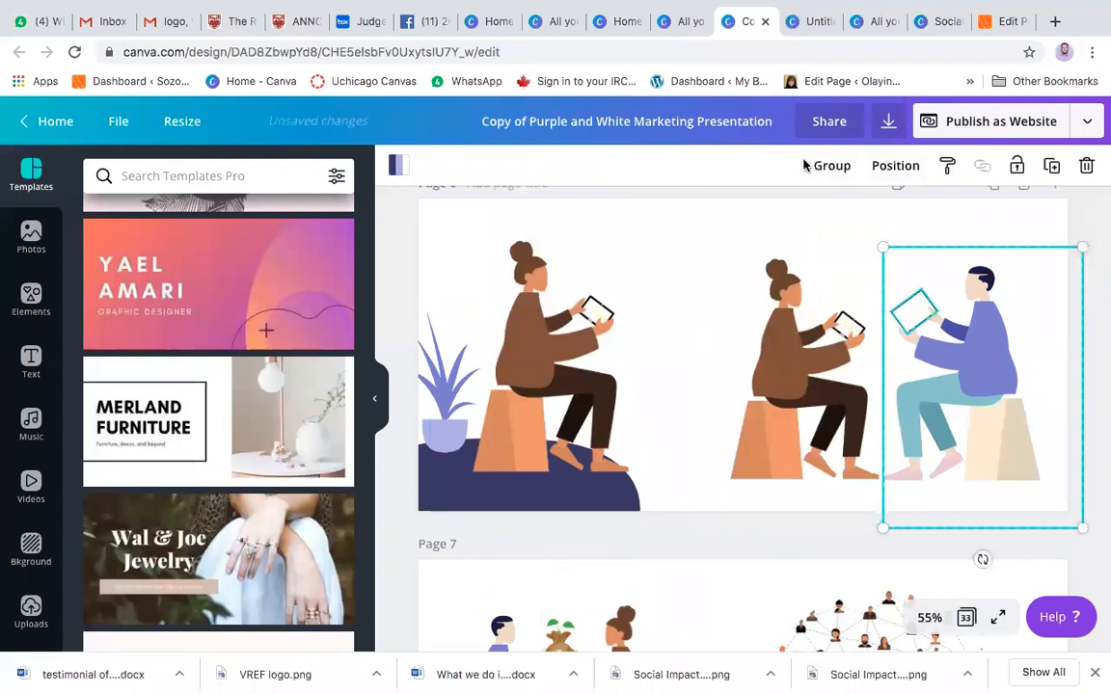
{"action": "left_click", "coordinate": [845, 241]}
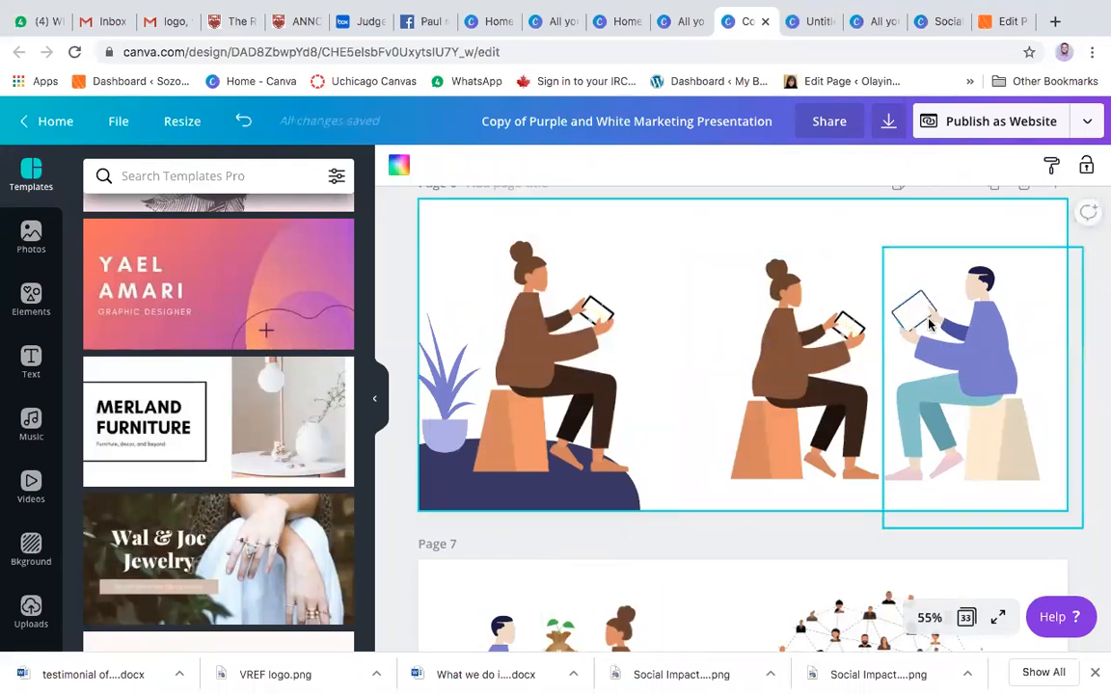
Shift the seated man on page 6 away from the woman facing him, and place the tablet back in his hands
{"action": "left_click", "coordinate": [913, 313]}
{"action": "left_click_drag", "start_coordinate": [953, 340], "coordinate": [999, 361]}
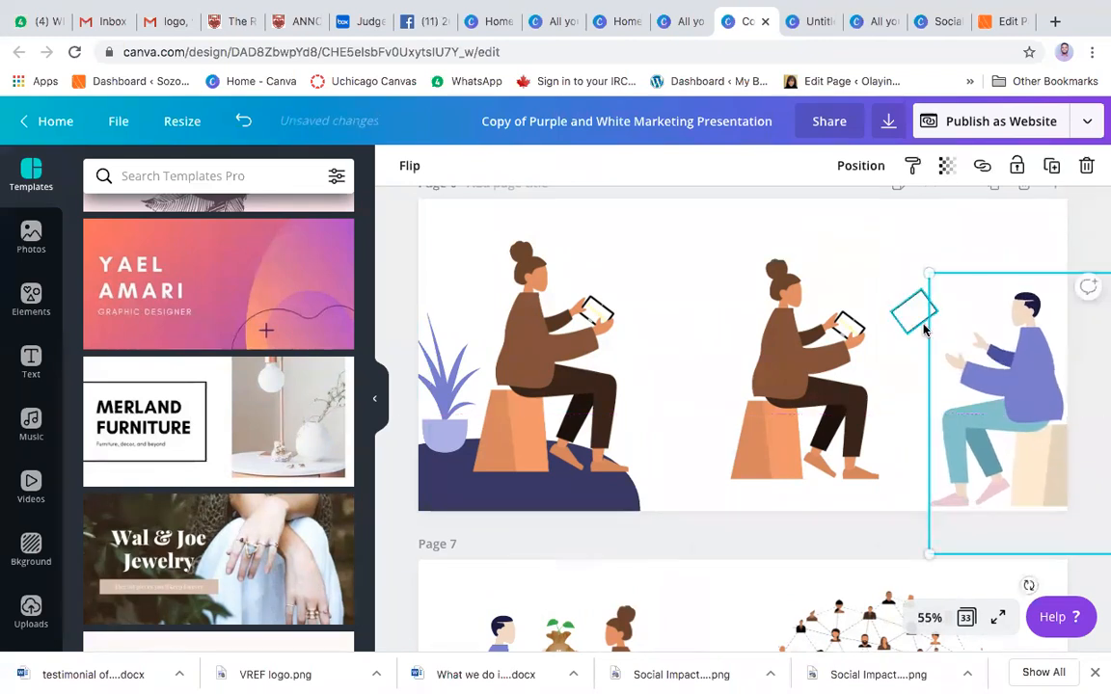
{"action": "left_click_drag", "start_coordinate": [914, 313], "coordinate": [959, 335]}
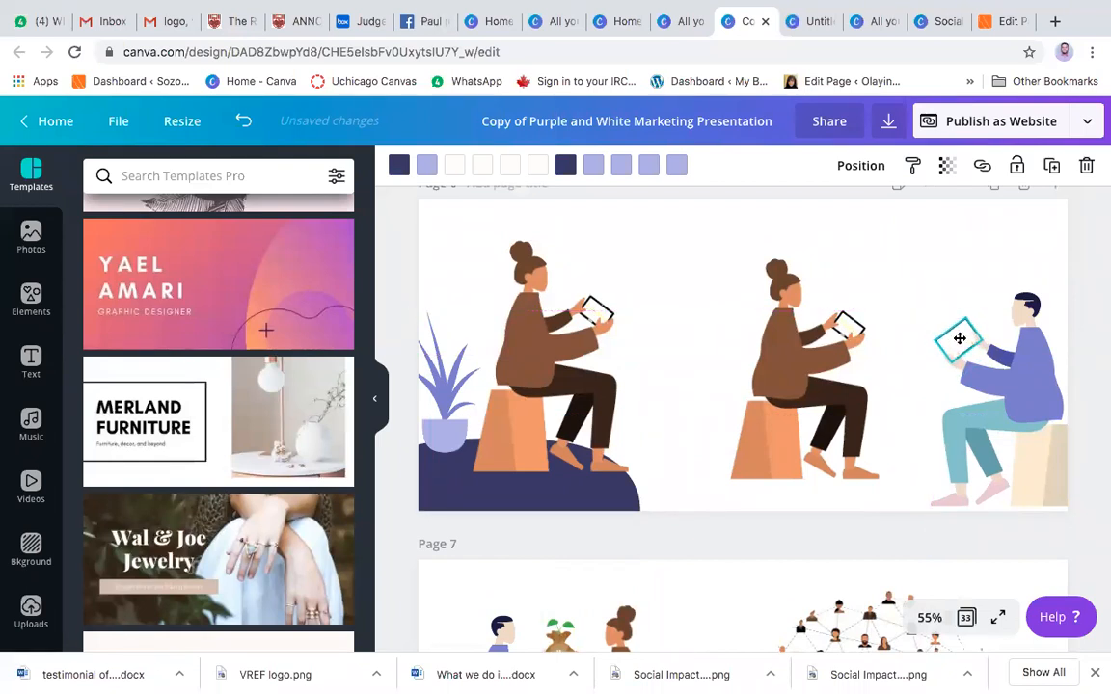
{"action": "left_click", "coordinate": [881, 271]}
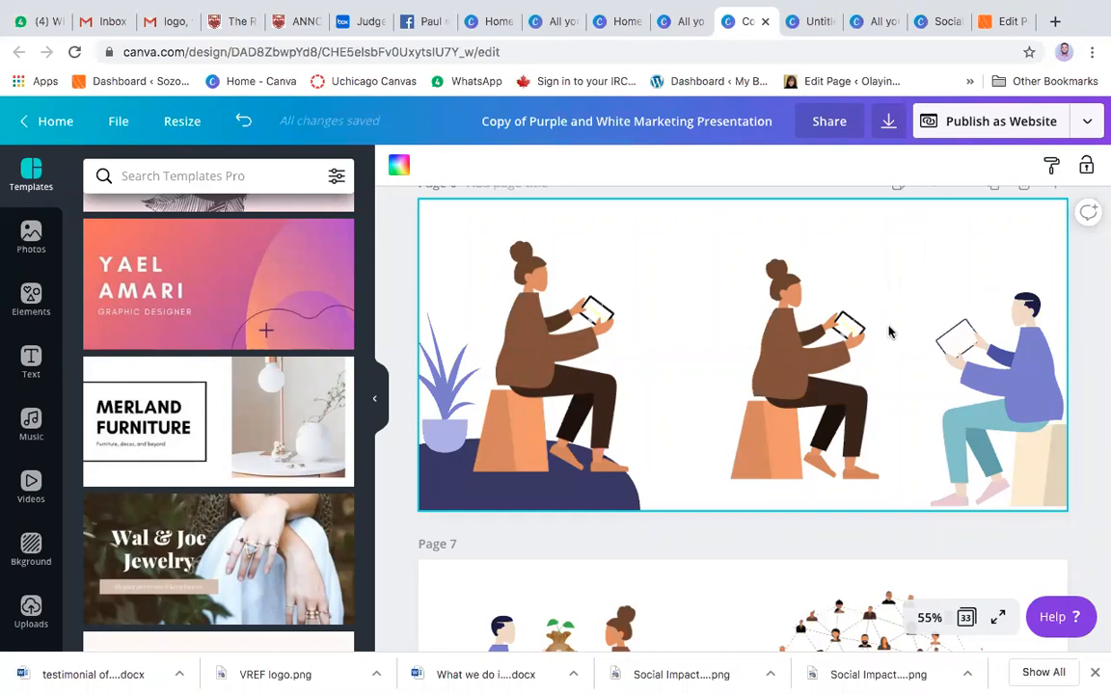
Add a circular photo frame to page 6 and position it over the seated woman beside the plant
{"action": "left_click", "coordinate": [616, 248]}
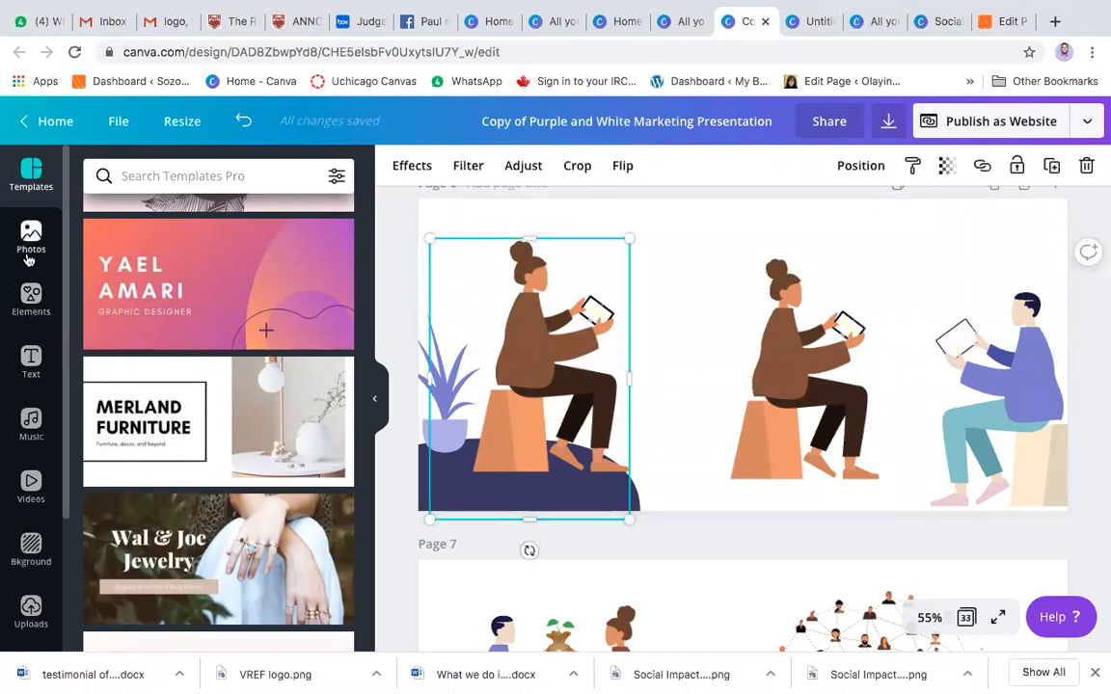
{"action": "left_click", "coordinate": [32, 299]}
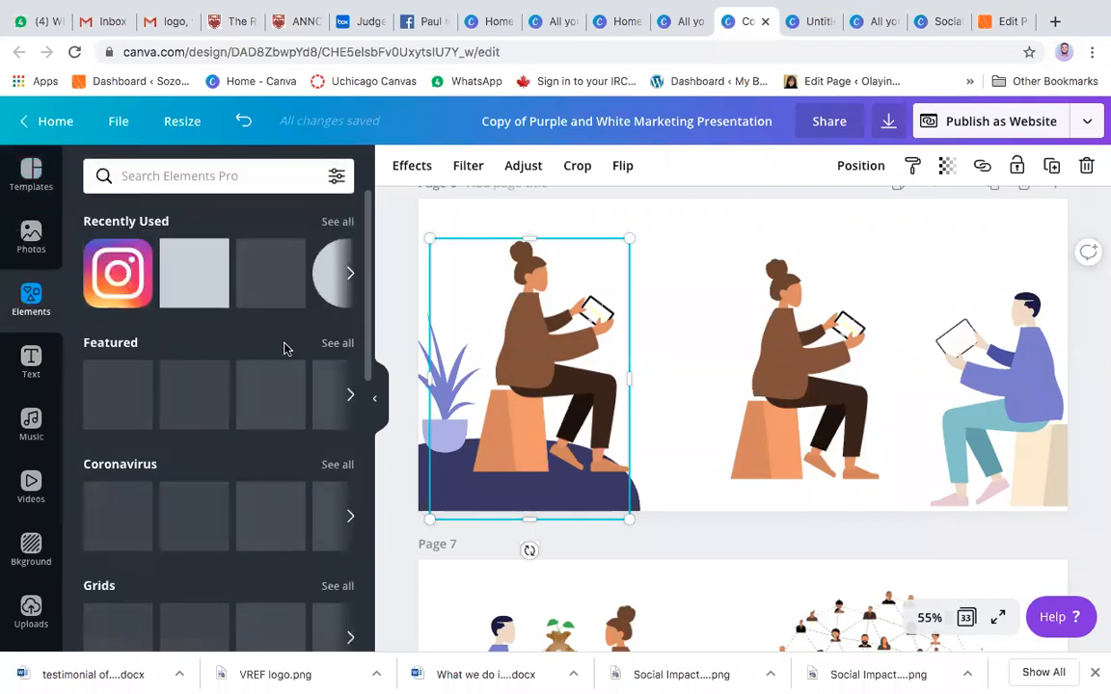
{"action": "left_click", "coordinate": [323, 273]}
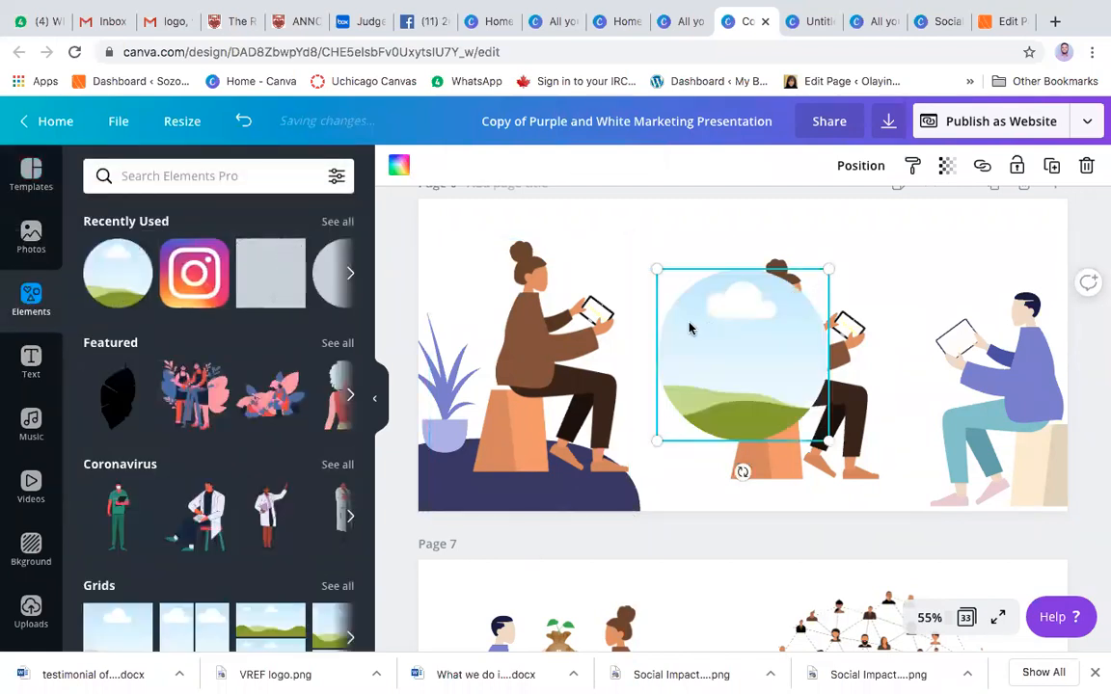
{"action": "left_click_drag", "start_coordinate": [689, 323], "coordinate": [533, 256]}
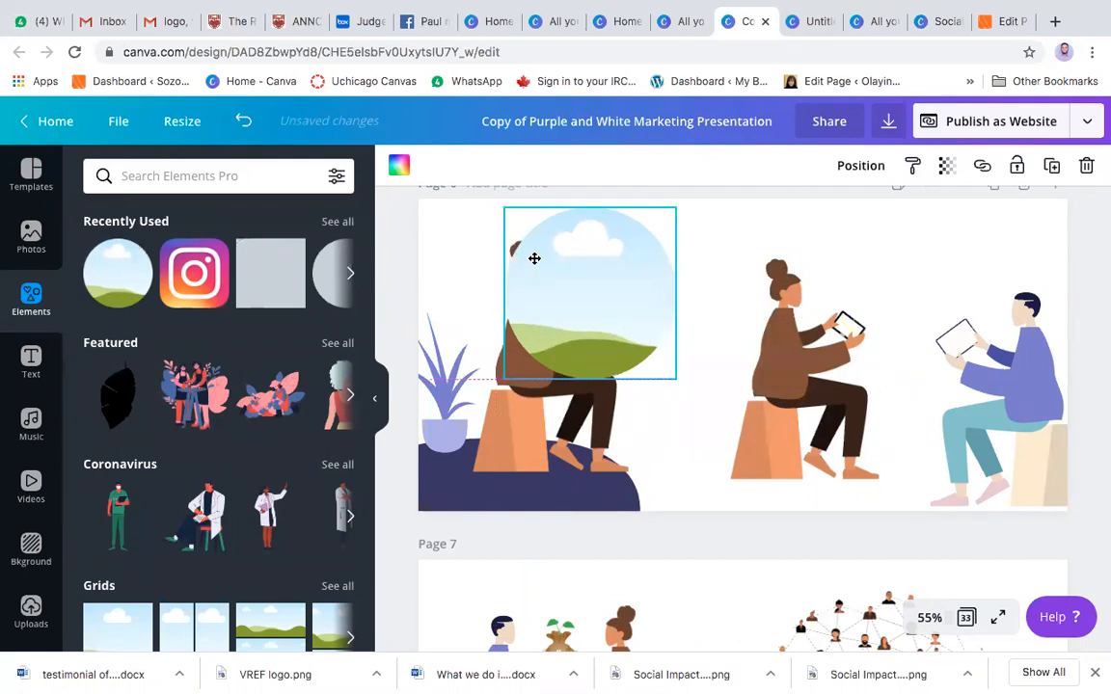
Try to fit the seated woman beside the plant into the circular frame, undo the attempt and delete the frame
{"action": "left_click", "coordinate": [512, 414]}
{"action": "left_click_drag", "start_coordinate": [513, 415], "coordinate": [575, 347]}
{"action": "left_click", "coordinate": [708, 448]}
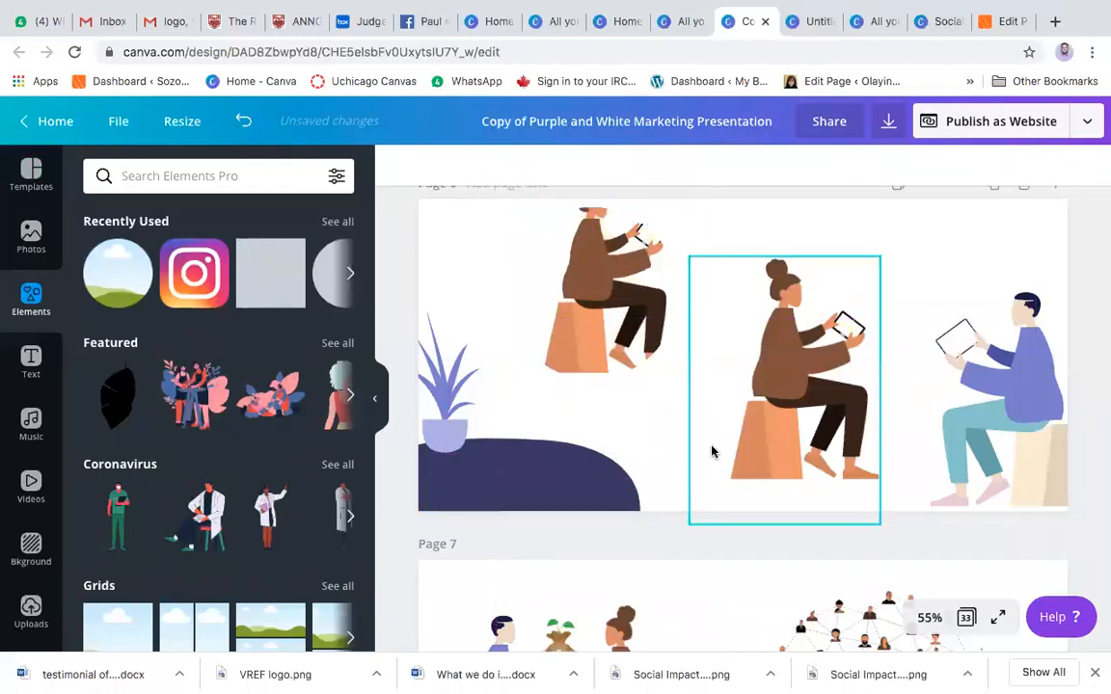
{"action": "key", "text": "super+z"}
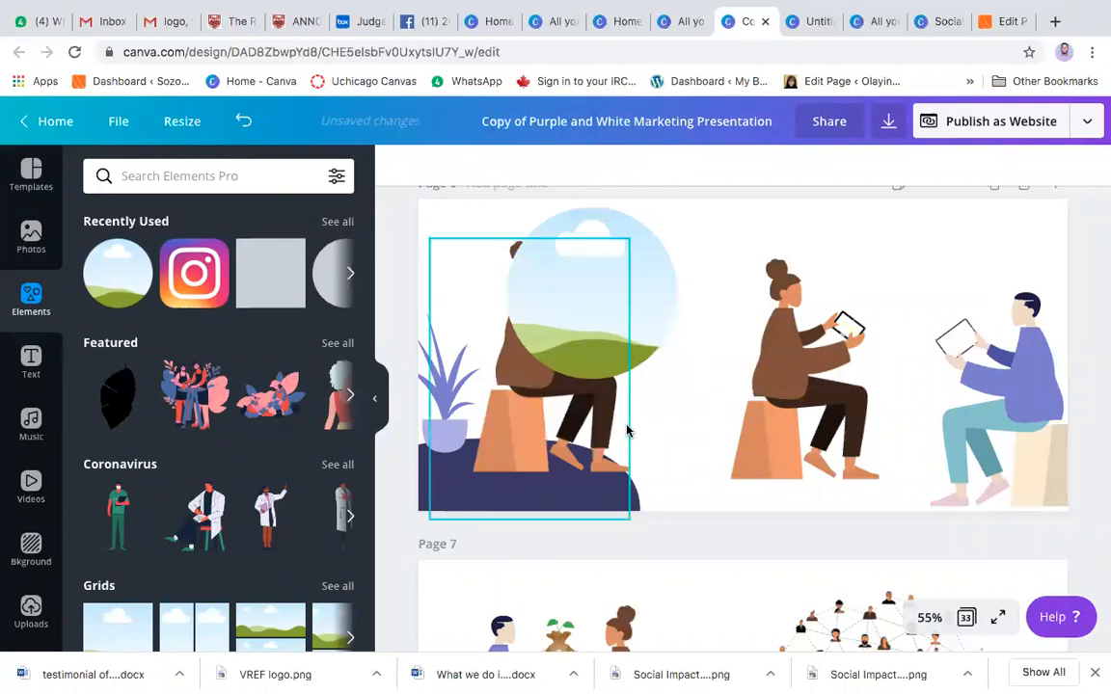
{"action": "left_click", "coordinate": [630, 283]}
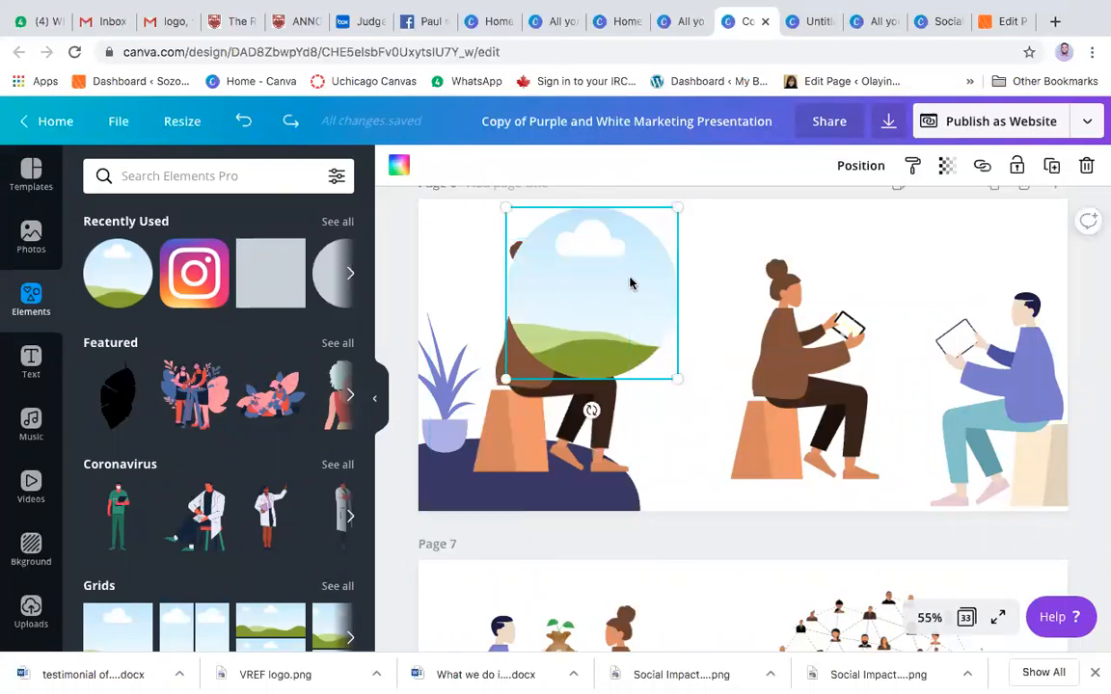
{"action": "key", "text": "BackSpace"}
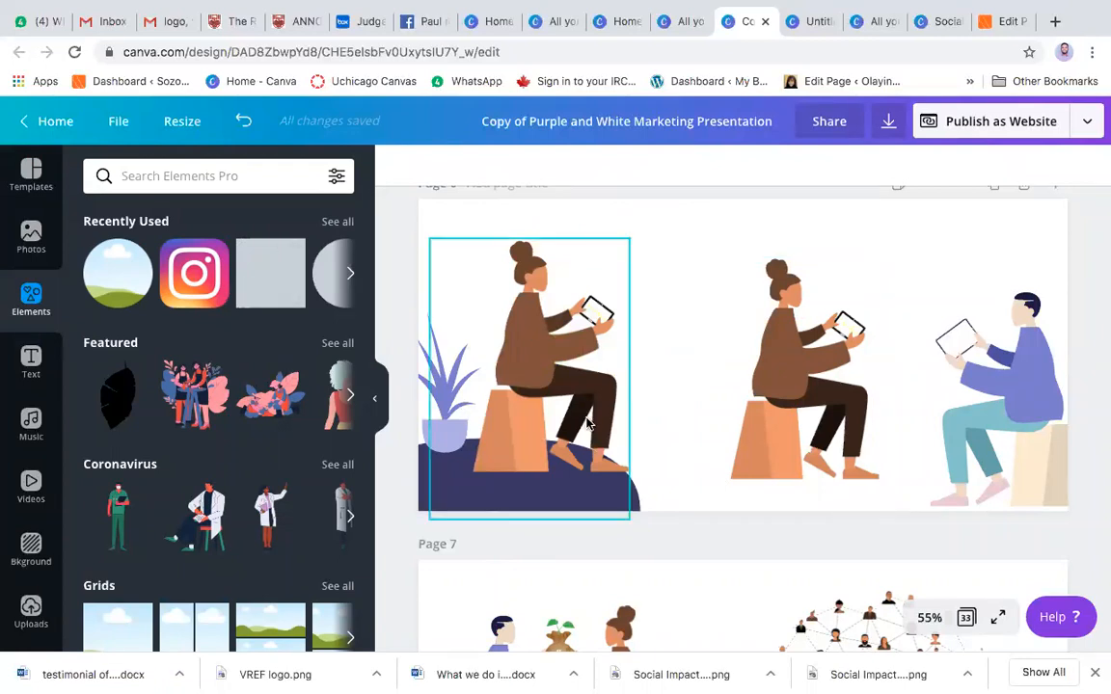
Go back to the list of all designs and open the Social Impact Summit design
{"action": "scroll", "coordinate": [587, 422], "scroll_direction": "up", "scroll_amount": 20}
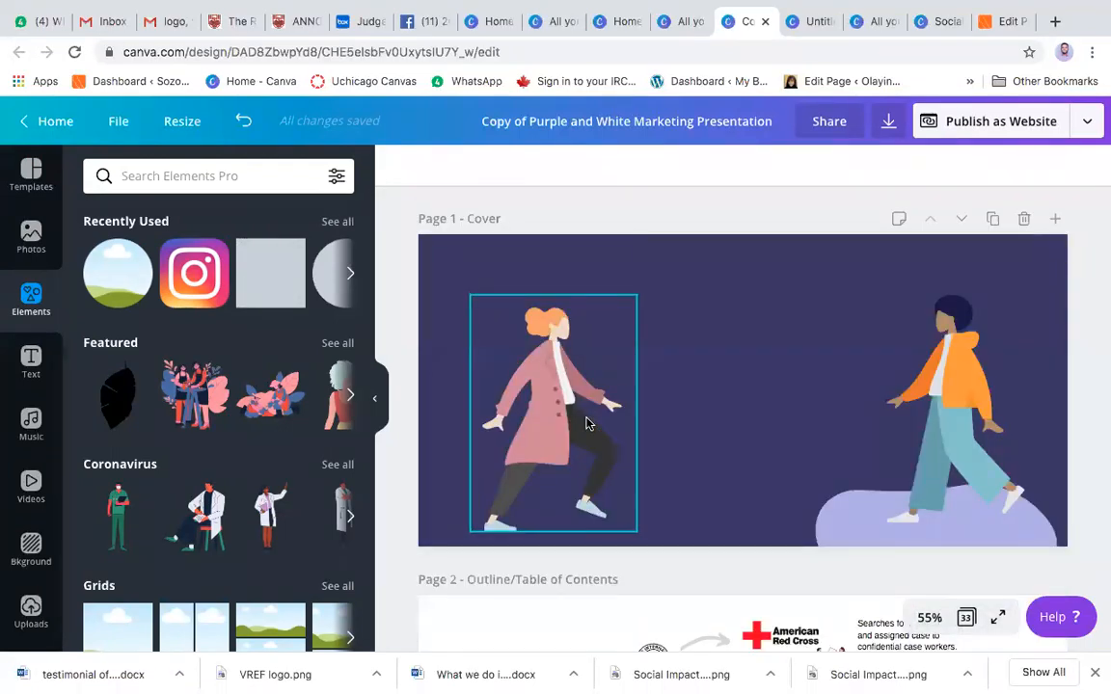
{"action": "scroll", "coordinate": [587, 422], "scroll_direction": "down", "scroll_amount": 3}
{"action": "scroll", "coordinate": [587, 423], "scroll_direction": "up", "scroll_amount": 3}
{"action": "left_click", "coordinate": [686, 19]}
{"action": "left_click", "coordinate": [806, 23]}
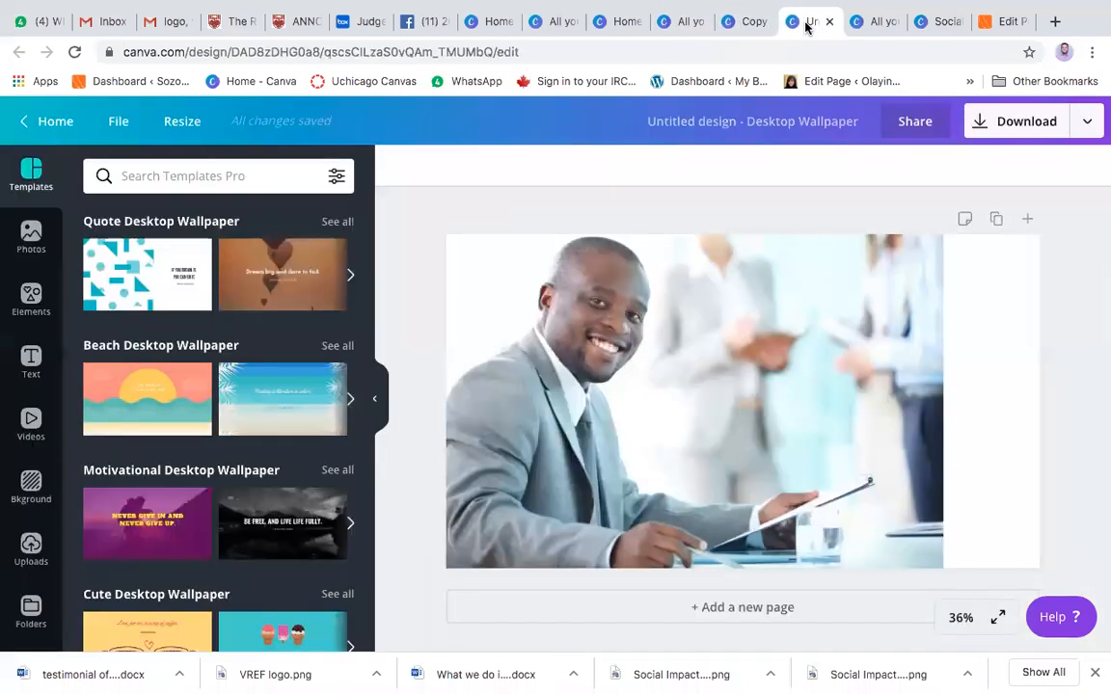
{"action": "left_click", "coordinate": [861, 33]}
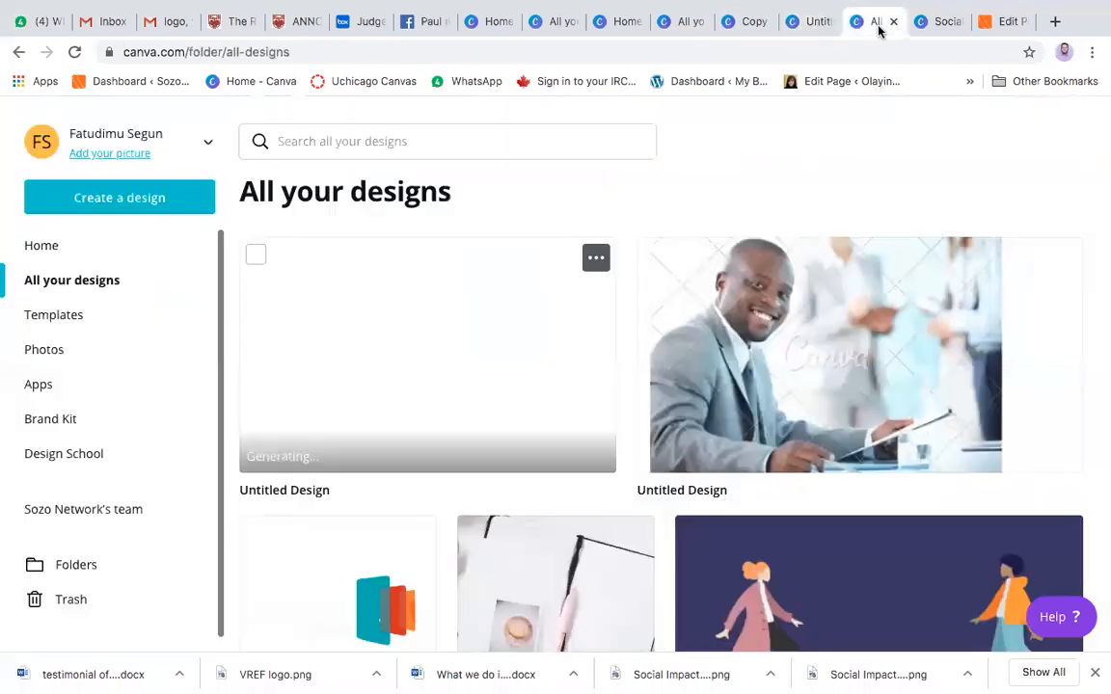
{"action": "left_click", "coordinate": [504, 315]}
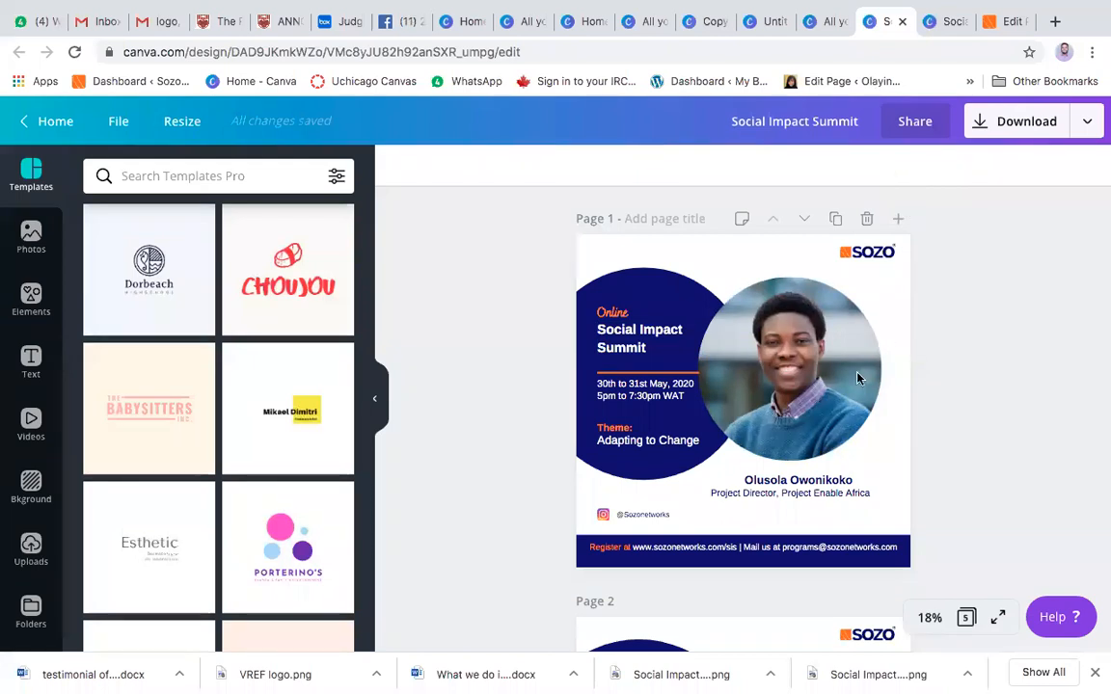
Left-align the "Social Impact Summit" heading on page 1, keeping it flush with the text lines around it
{"action": "left_click", "coordinate": [633, 336]}
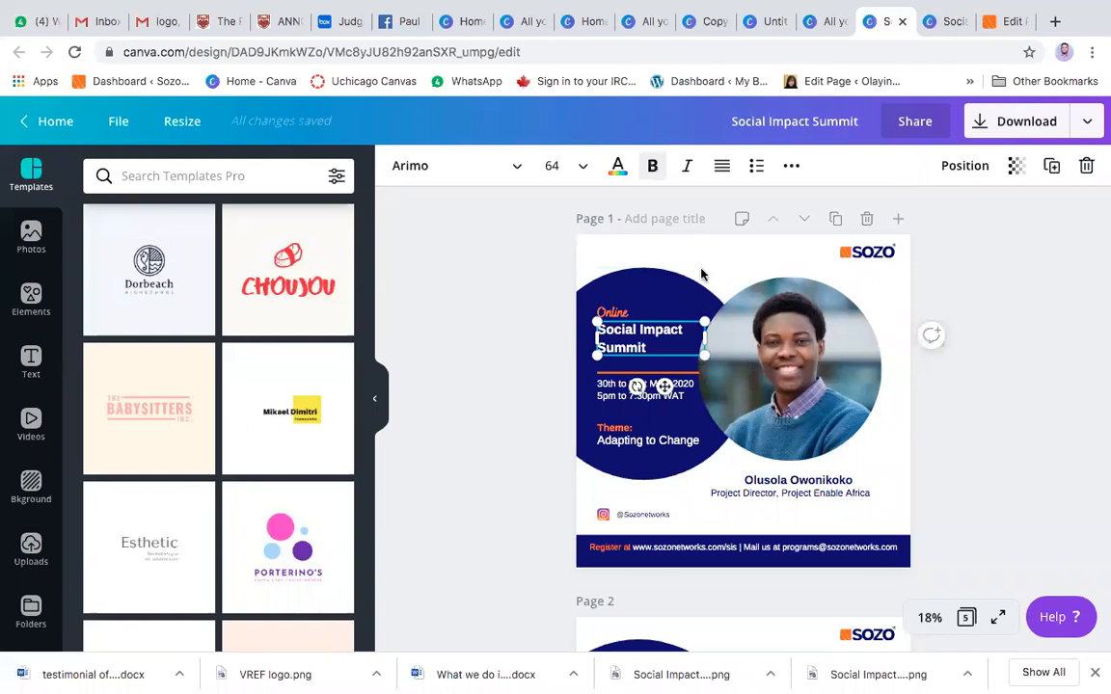
{"action": "left_click", "coordinate": [723, 167]}
{"action": "left_click", "coordinate": [724, 166]}
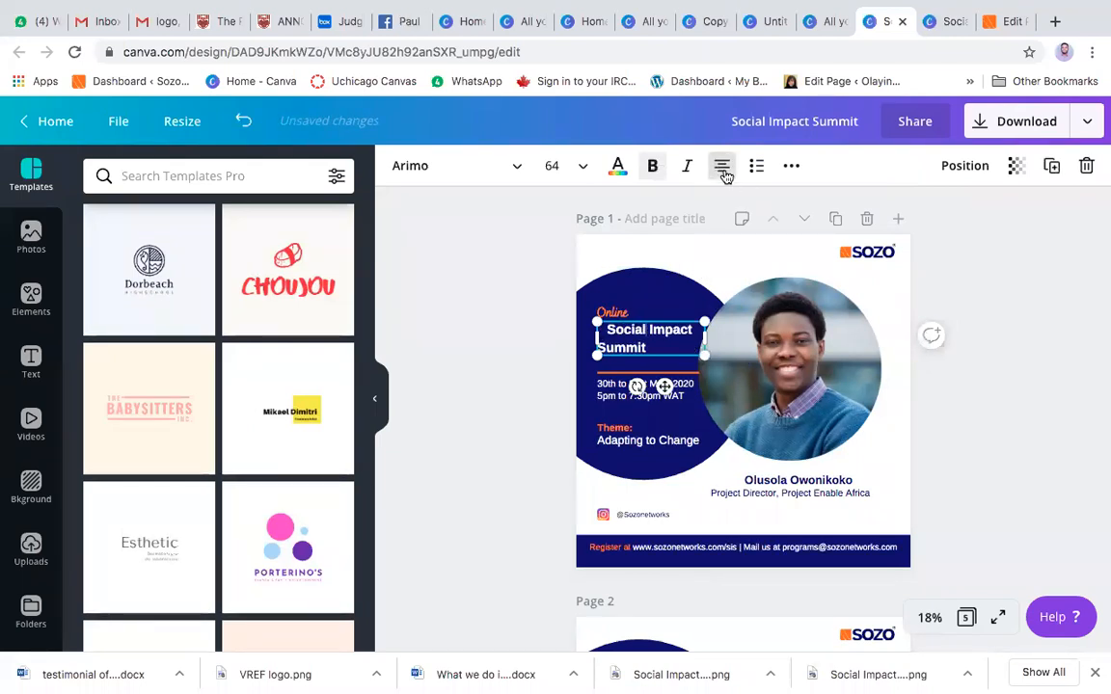
{"action": "left_click", "coordinate": [724, 166]}
{"action": "left_click", "coordinate": [723, 166]}
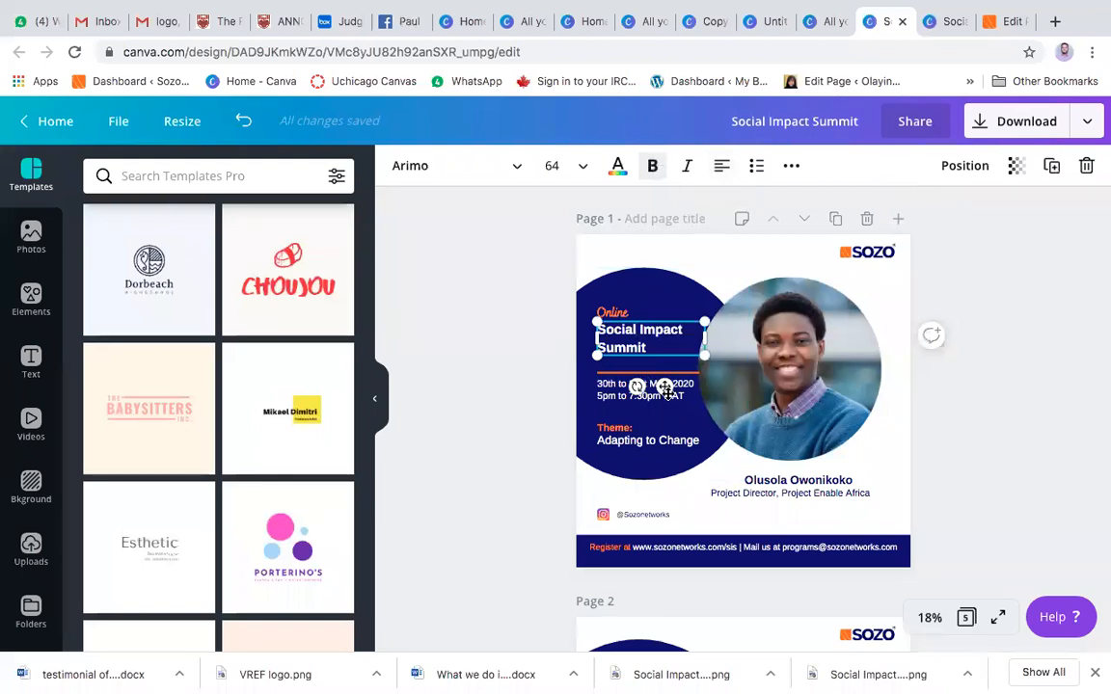
{"action": "left_click_drag", "start_coordinate": [665, 385], "coordinate": [634, 385]}
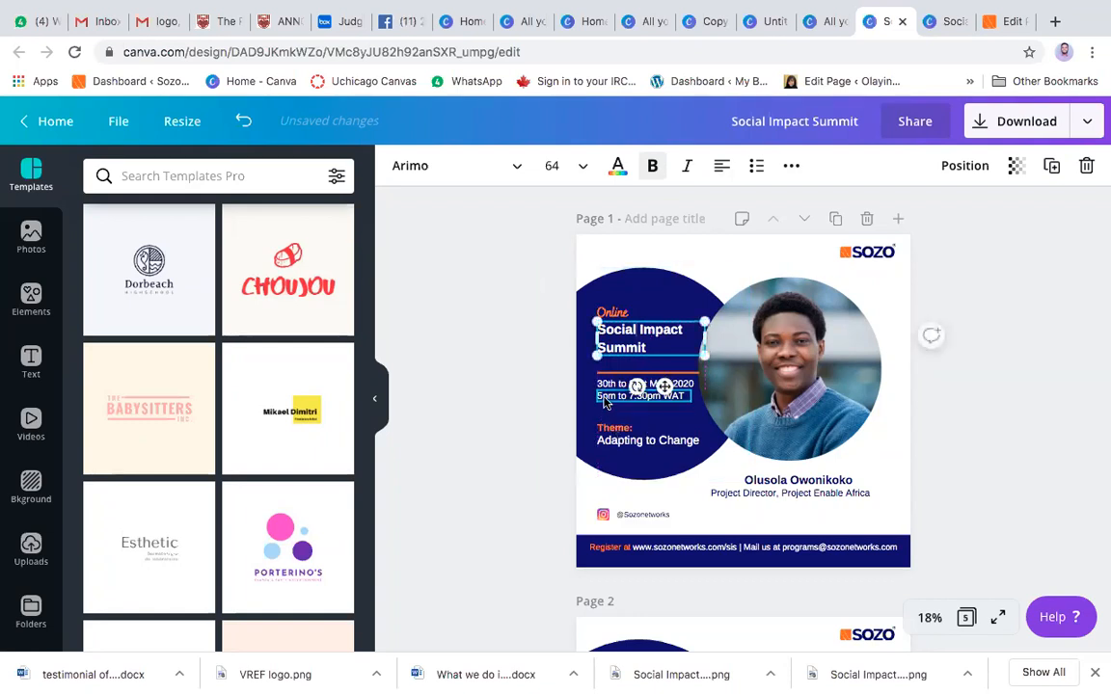
Center-align the speaker's "Project Director, Project Enable Africa" line on page 1
{"action": "left_click", "coordinate": [636, 390]}
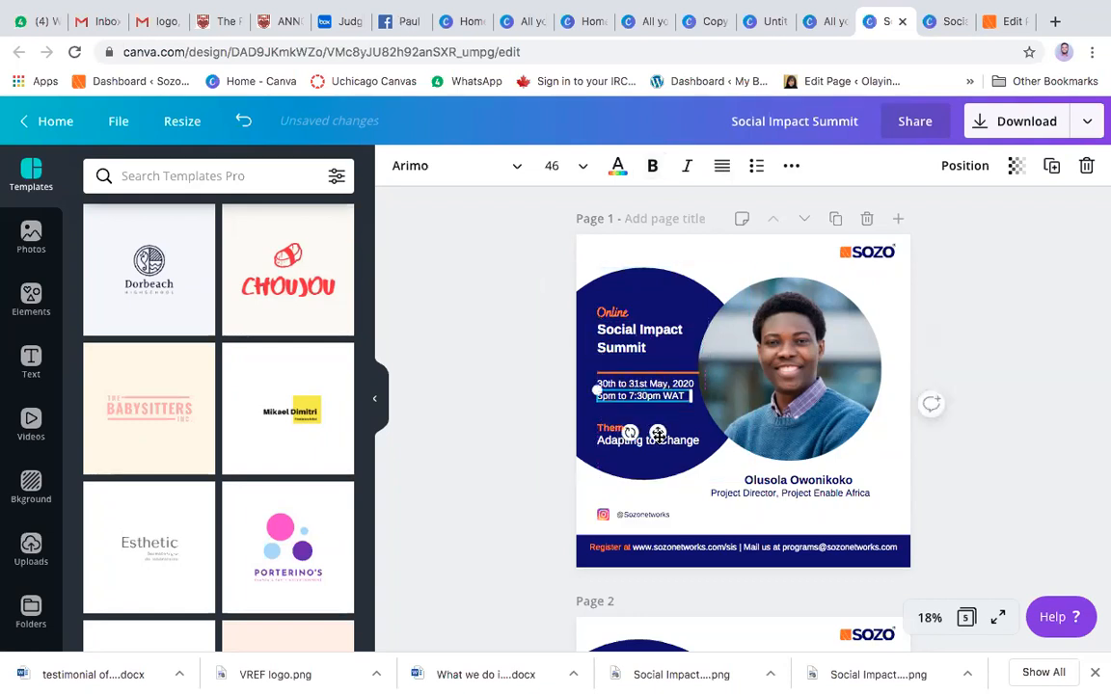
{"action": "left_click", "coordinate": [800, 489]}
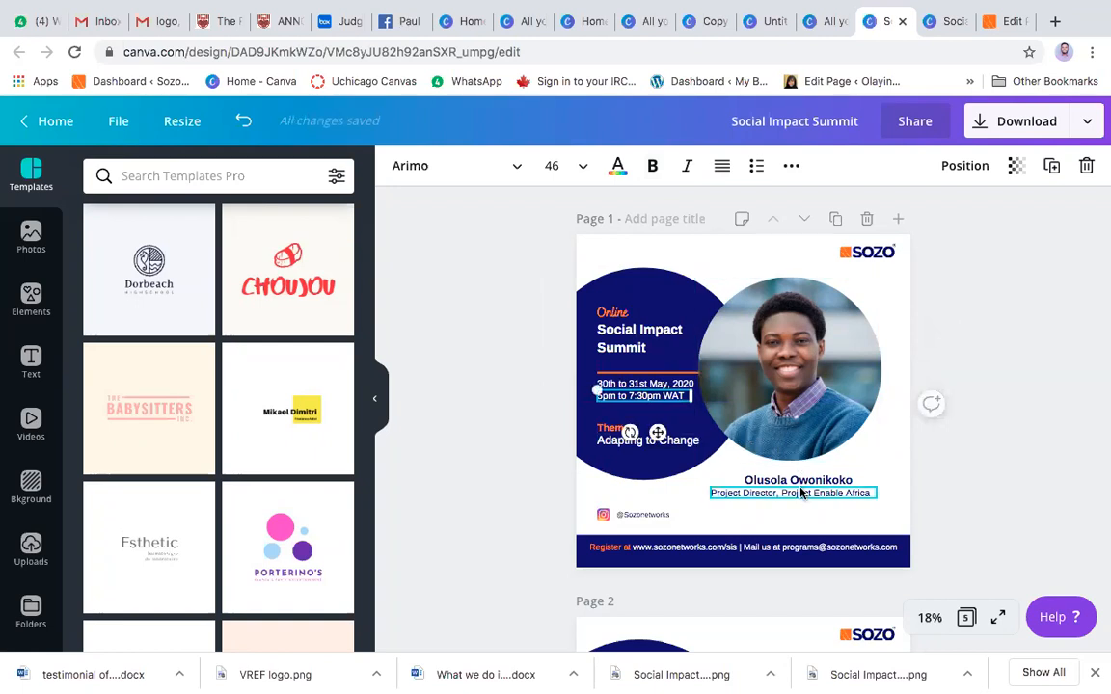
{"action": "left_click", "coordinate": [721, 169]}
{"action": "left_click", "coordinate": [719, 170]}
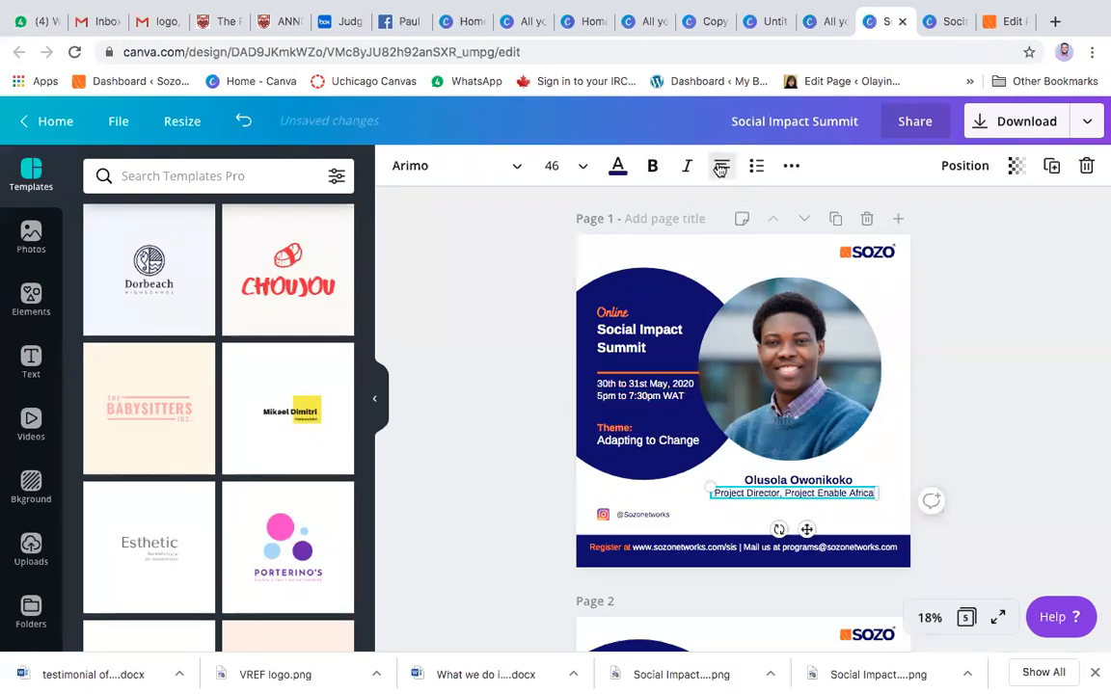
Nudge the speaker's job title line slightly to the right so it sits centered beneath the speaker's name
{"action": "left_click", "coordinate": [808, 483]}
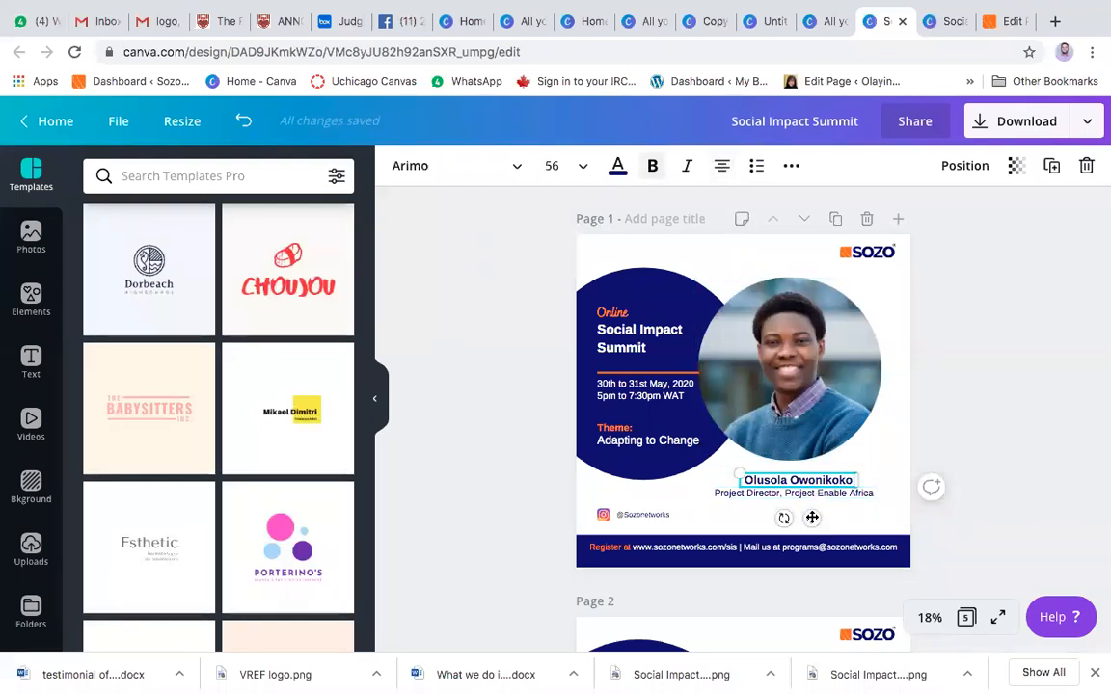
{"action": "left_click", "coordinate": [810, 494]}
{"action": "left_click_drag", "start_coordinate": [807, 529], "coordinate": [813, 527]}
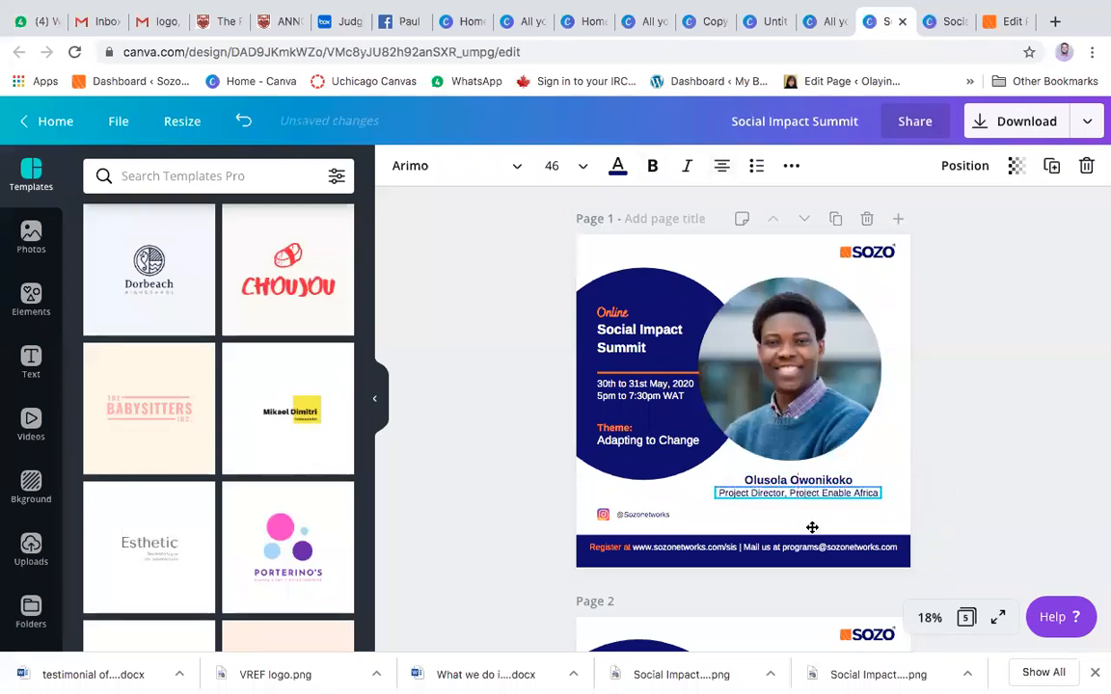
Add a new blank page after page 5, the flyer with the four speakers
{"action": "left_click", "coordinate": [887, 440]}
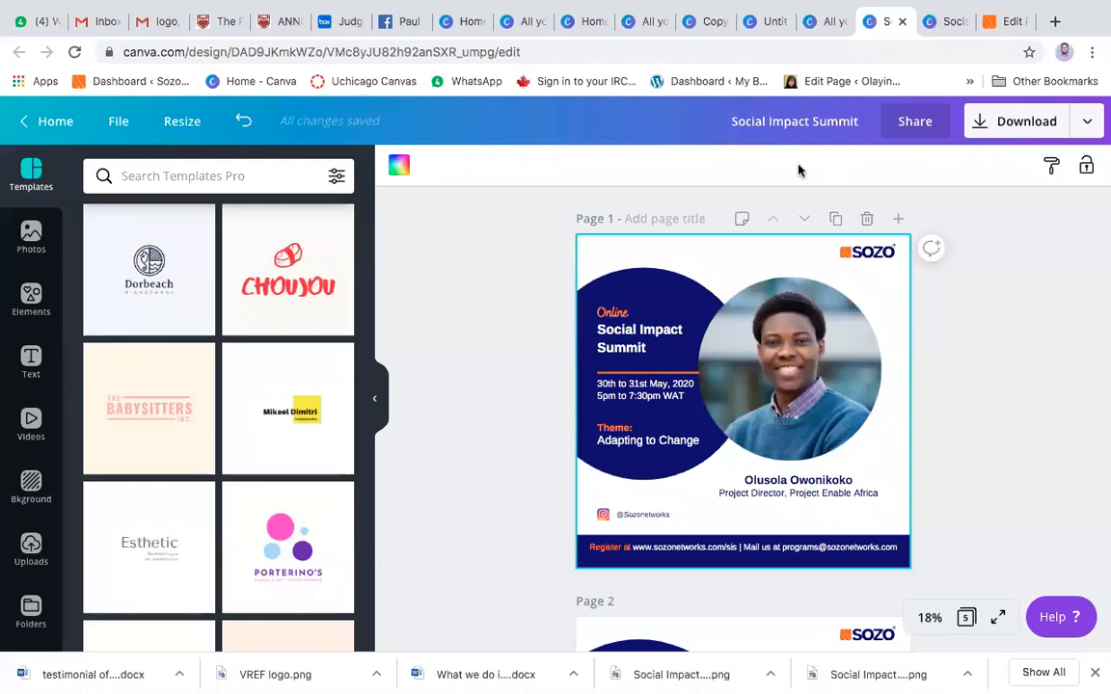
{"action": "scroll", "coordinate": [799, 439], "scroll_direction": "down", "scroll_amount": 15}
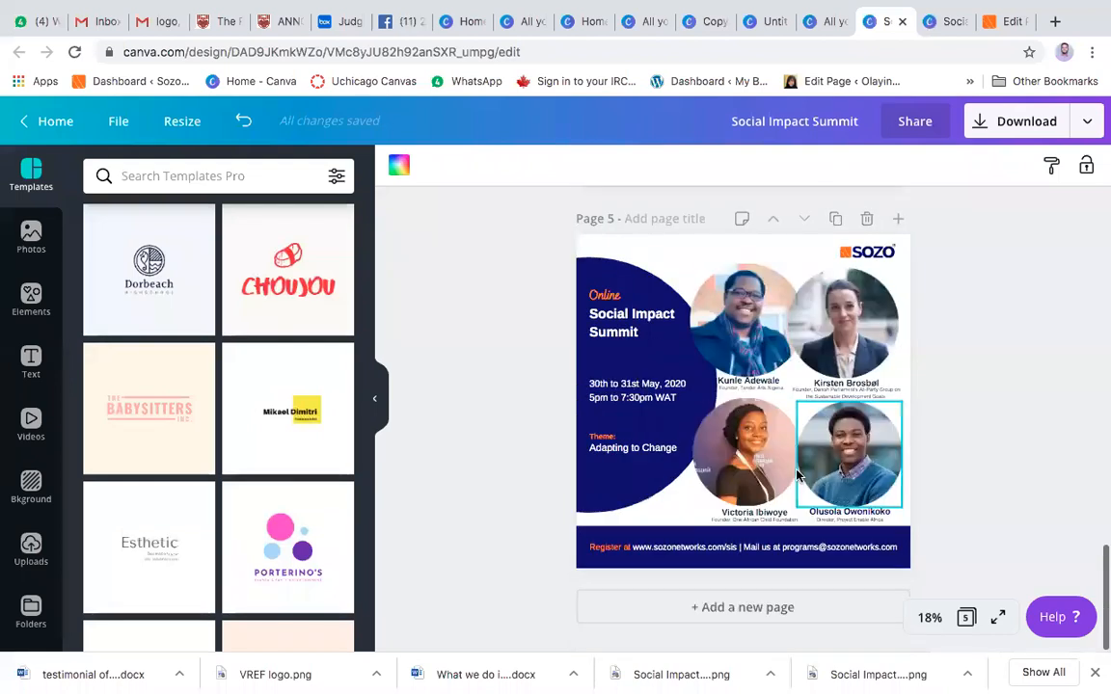
{"action": "left_click", "coordinate": [743, 216]}
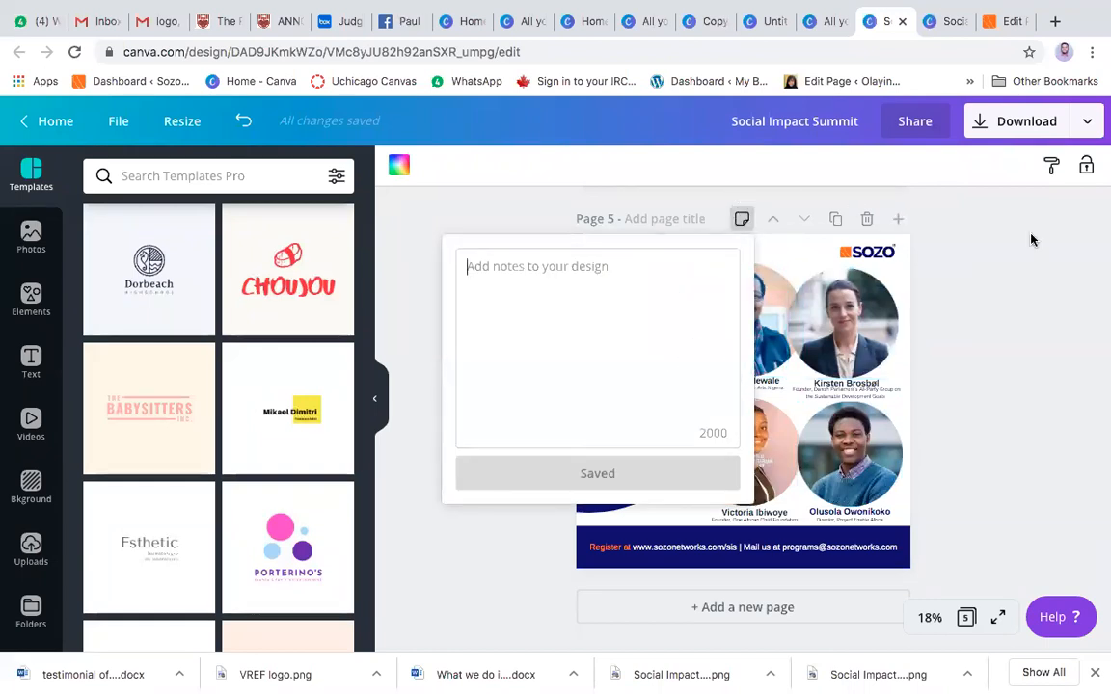
{"action": "left_click", "coordinate": [1080, 293]}
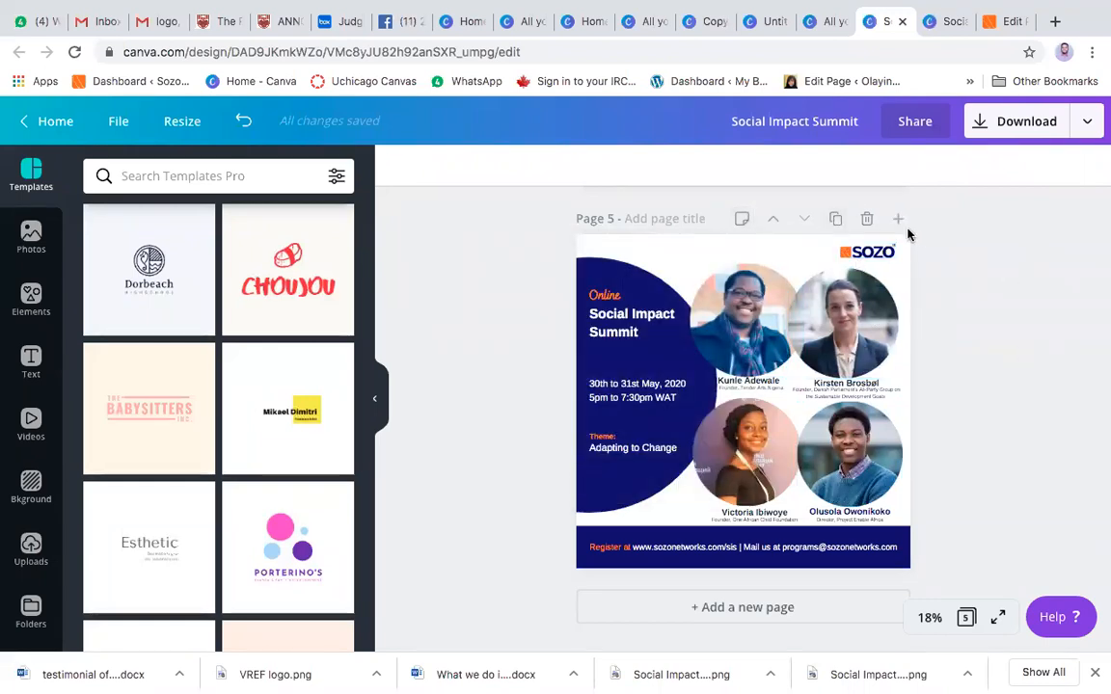
{"action": "left_click", "coordinate": [898, 219]}
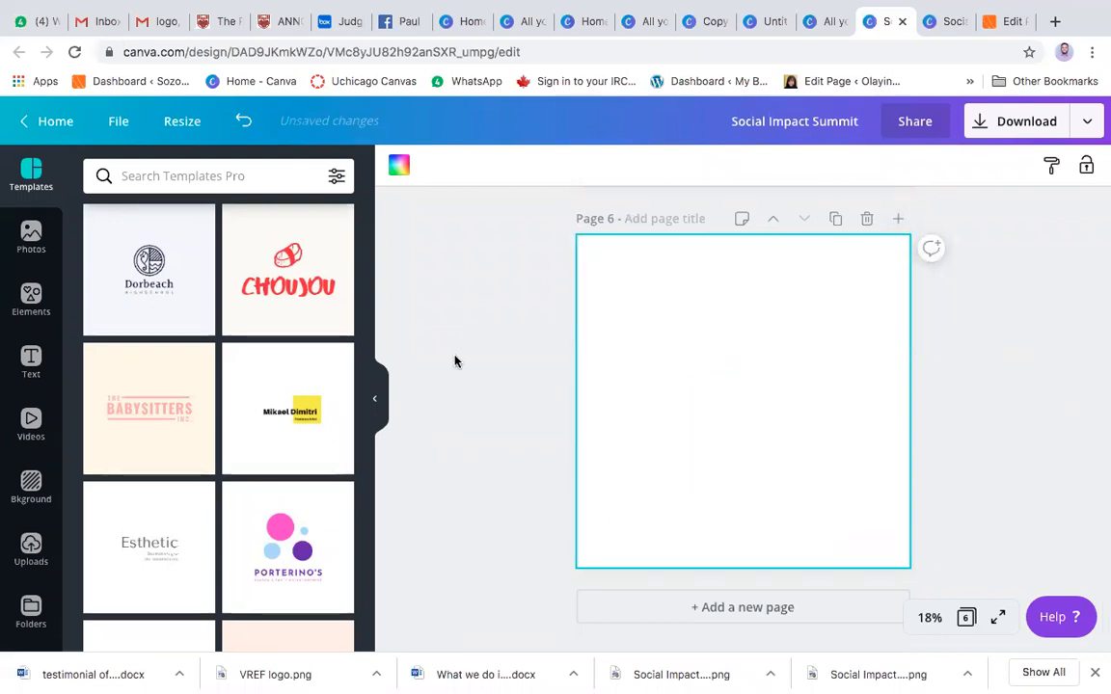
Set the uploaded illustration of connected people as the full background of page 6
{"action": "left_click", "coordinate": [30, 551]}
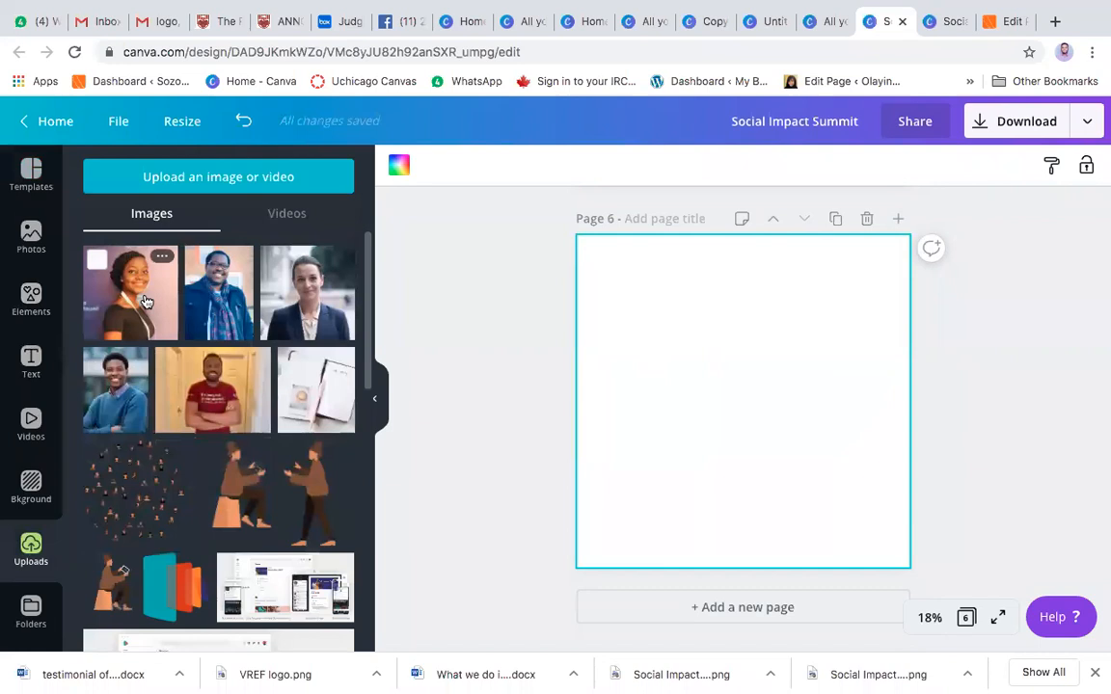
{"action": "left_click_drag", "start_coordinate": [154, 497], "coordinate": [762, 405]}
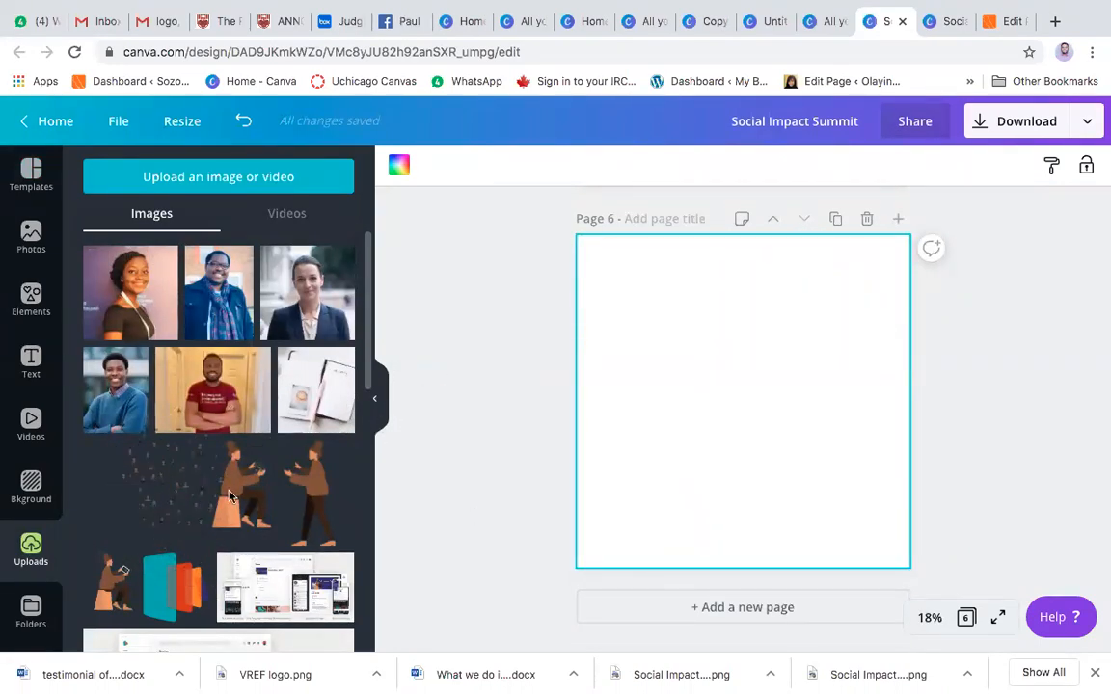
{"action": "mouse_move", "coordinate": [590, 371]}
{"action": "left_mouse_down"}
{"action": "mouse_move", "coordinate": [461, 402]}
{"action": "mouse_move", "coordinate": [644, 360]}
{"action": "mouse_move", "coordinate": [519, 359]}
{"action": "mouse_move", "coordinate": [588, 360]}
{"action": "left_mouse_up"}
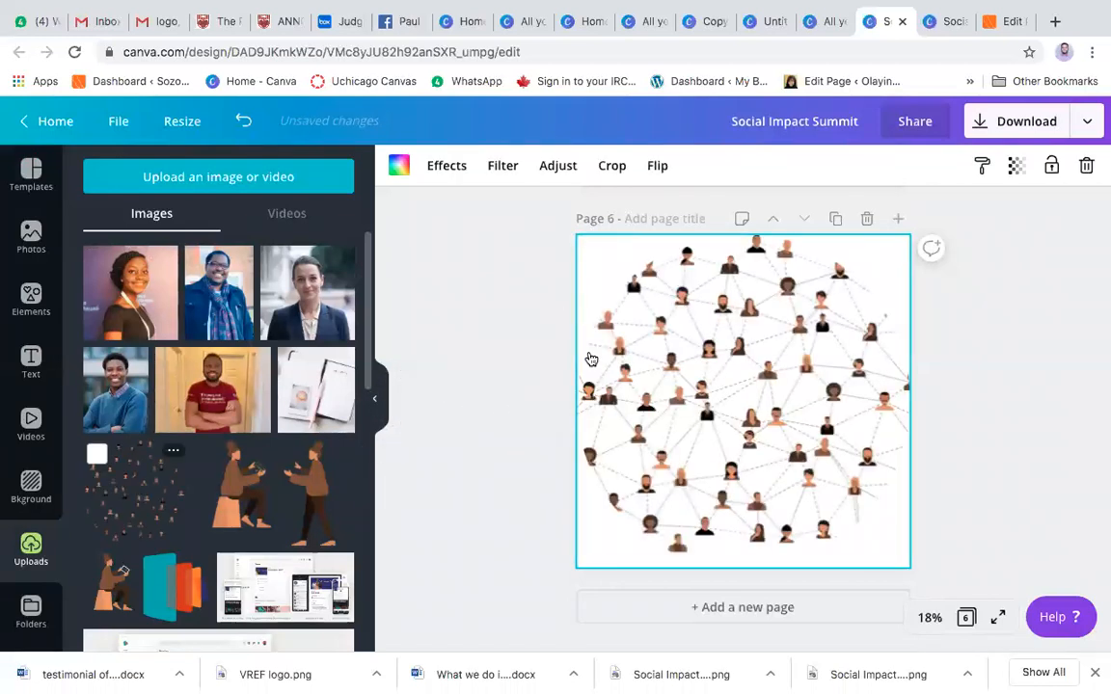
{"action": "left_click", "coordinate": [940, 398]}
{"action": "left_click", "coordinate": [690, 333]}
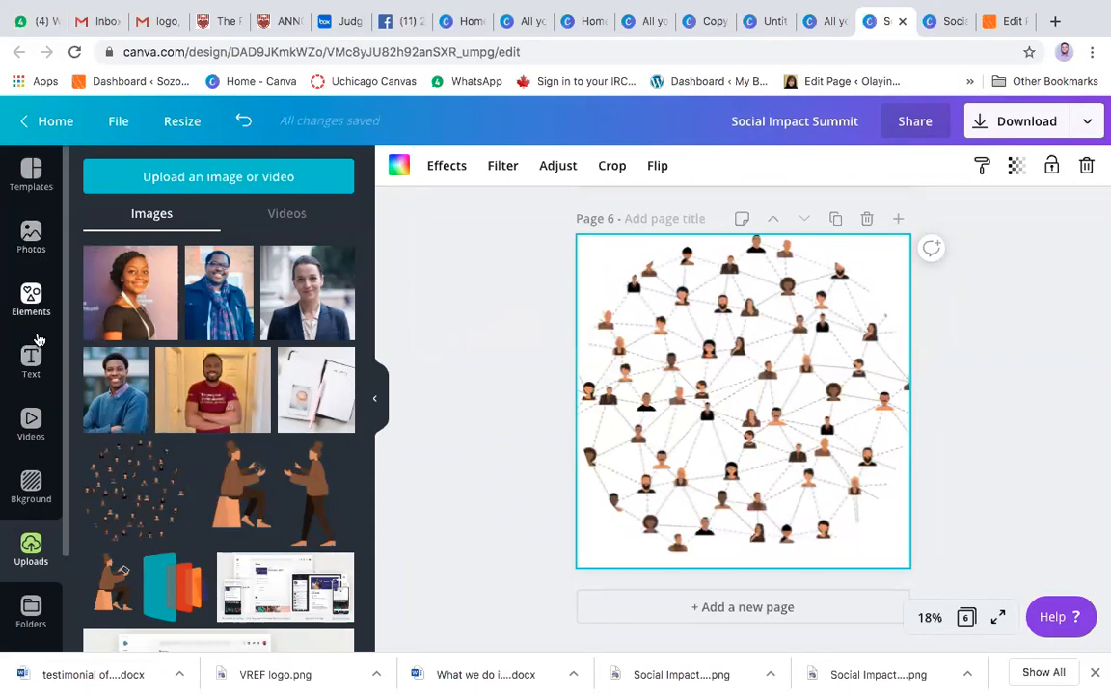
Add an orange square from the recently used elements to page 6 and enlarge it to cover the whole page
{"action": "left_click", "coordinate": [32, 294]}
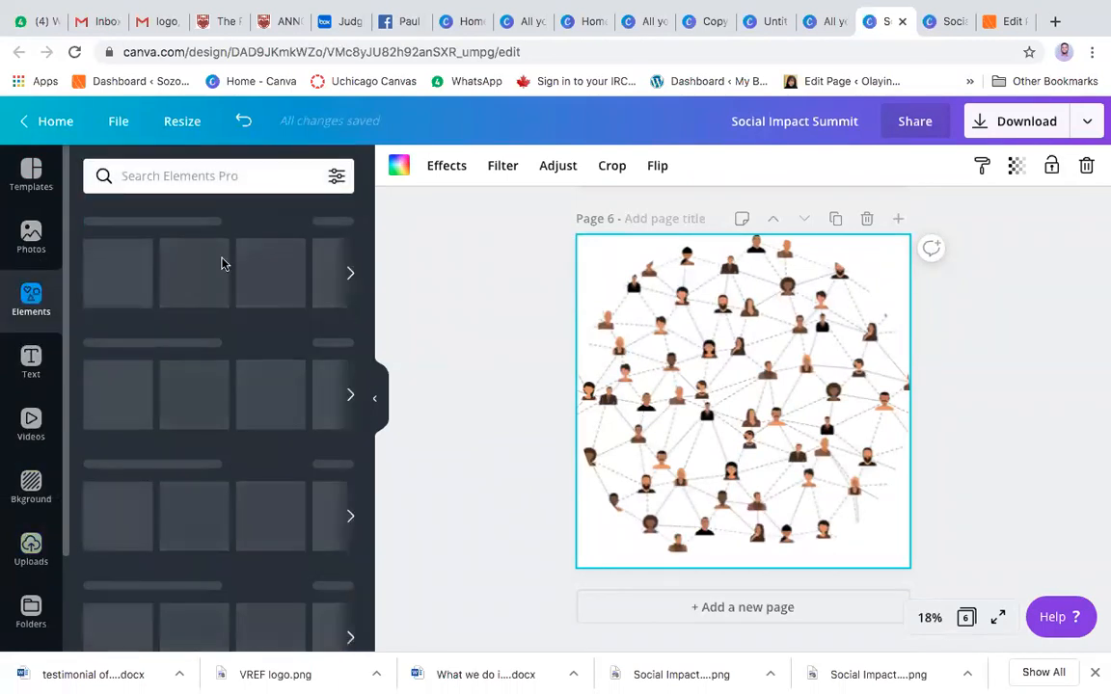
{"action": "left_click", "coordinate": [256, 267]}
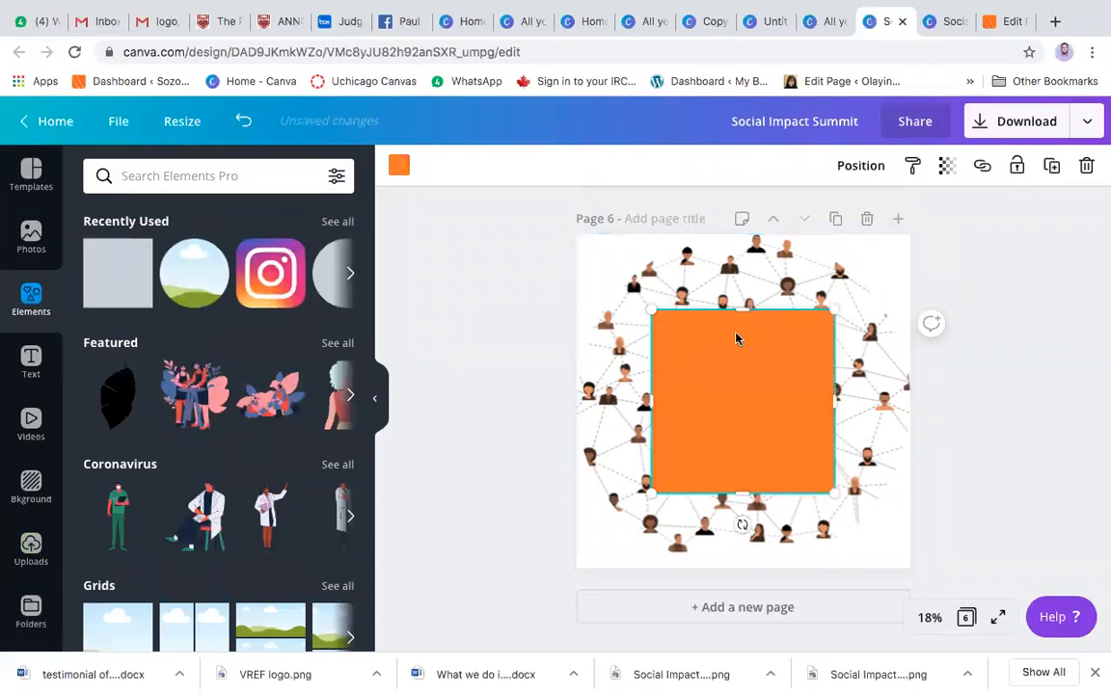
{"action": "left_click_drag", "start_coordinate": [653, 309], "coordinate": [577, 235]}
{"action": "left_click_drag", "start_coordinate": [835, 491], "coordinate": [918, 558]}
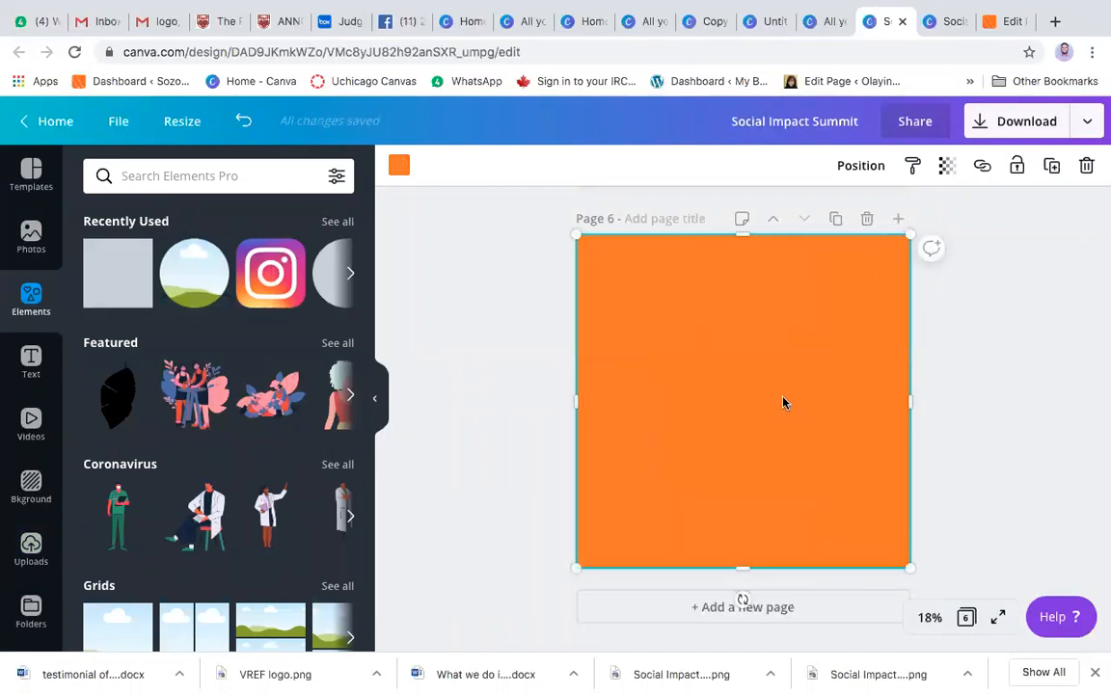
Set the orange square's transparency to 74 so the background shows through
{"action": "left_click", "coordinate": [947, 166]}
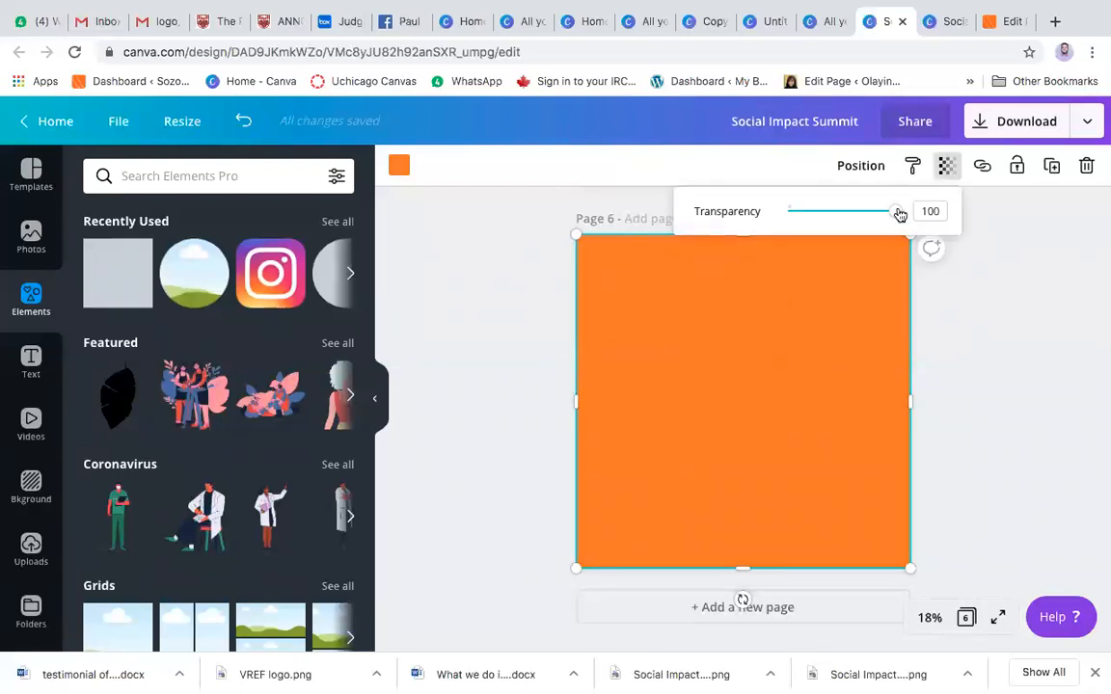
{"action": "left_click", "coordinate": [945, 166]}
{"action": "left_click", "coordinate": [946, 168]}
{"action": "left_click_drag", "start_coordinate": [900, 218], "coordinate": [869, 228]}
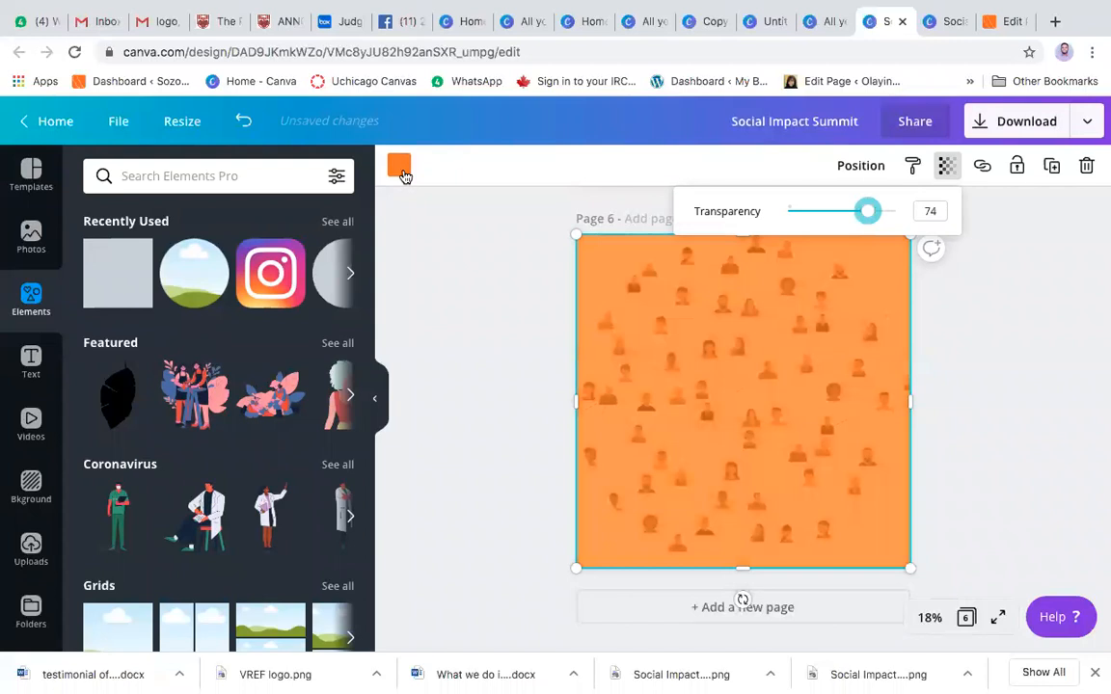
Recolor the square overlay on page 6 black, after trying the navy brand color, and set its transparency to 86
{"action": "left_click", "coordinate": [398, 165]}
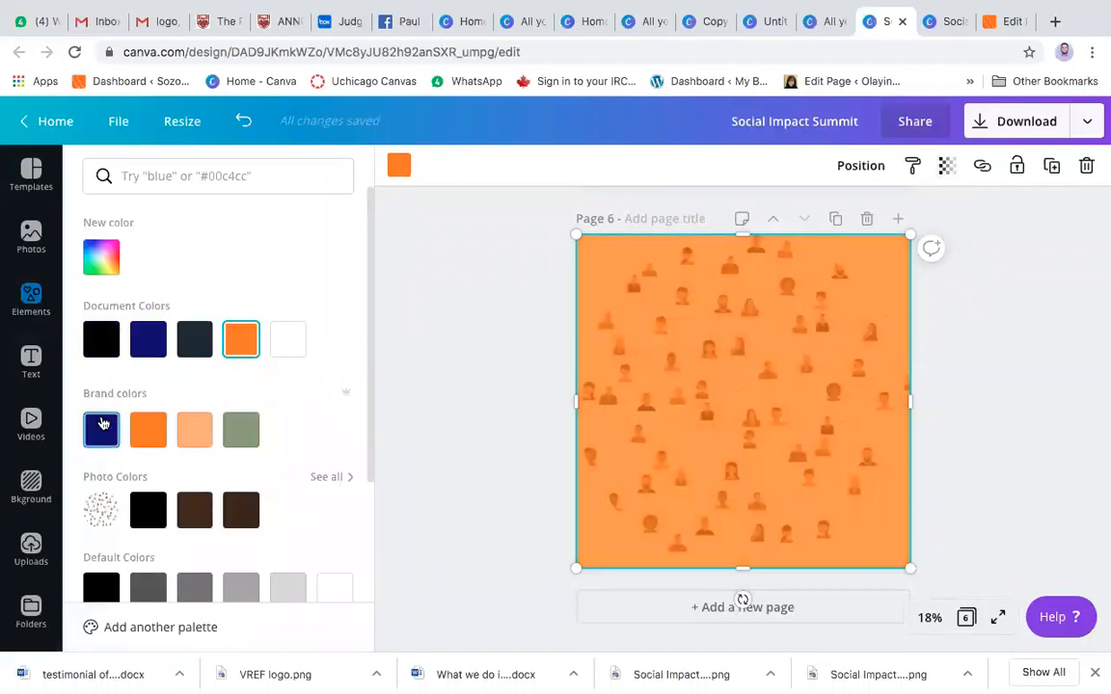
{"action": "left_click", "coordinate": [99, 328]}
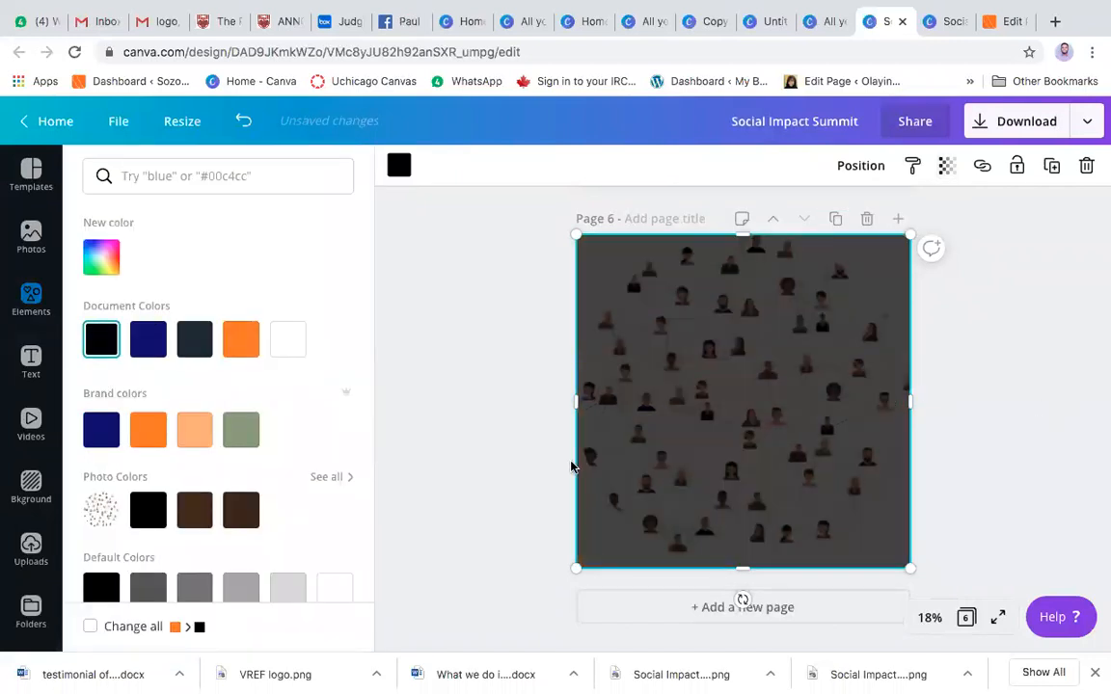
{"action": "left_click", "coordinate": [87, 427]}
{"action": "left_click", "coordinate": [99, 335]}
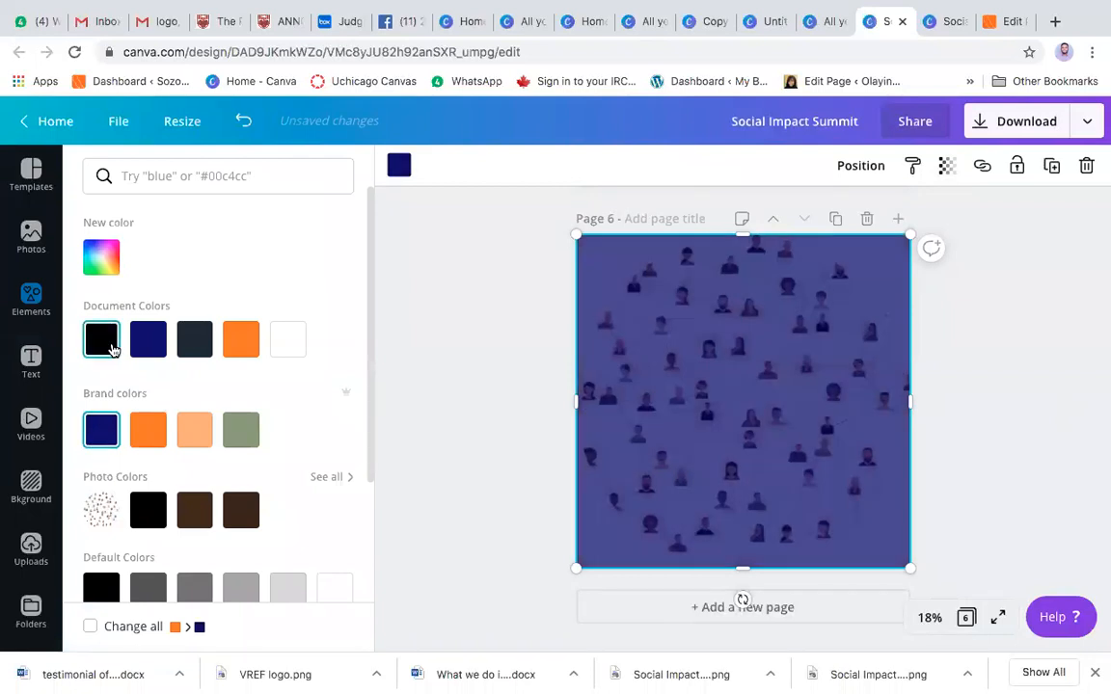
{"action": "left_click", "coordinate": [946, 166]}
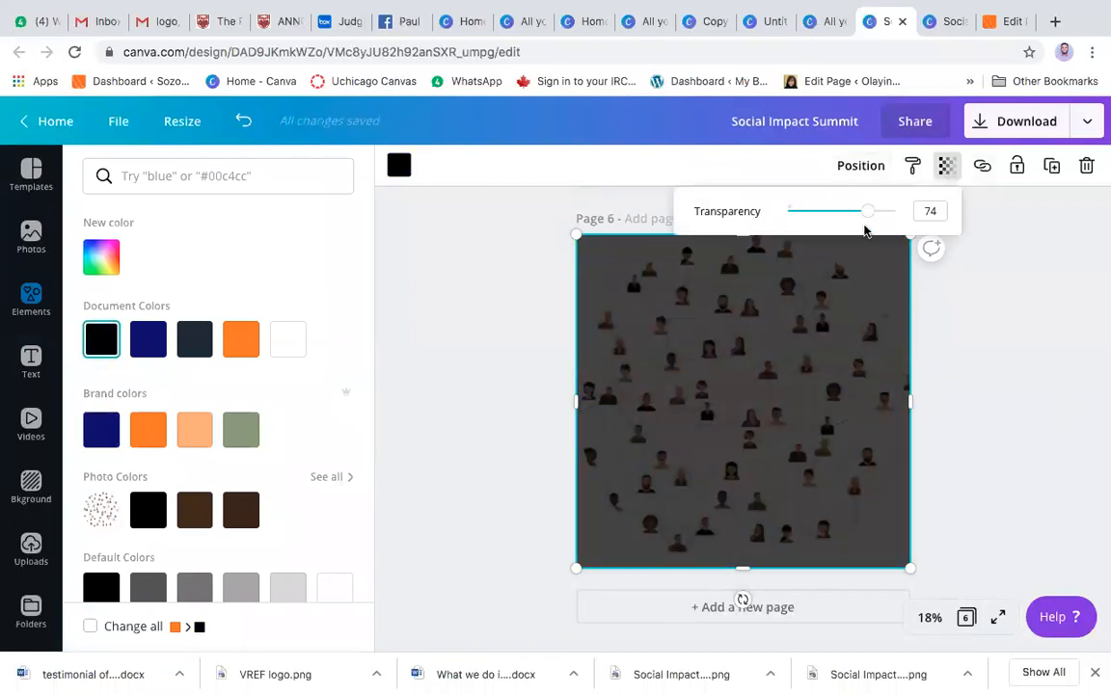
{"action": "left_click_drag", "start_coordinate": [869, 212], "coordinate": [880, 216]}
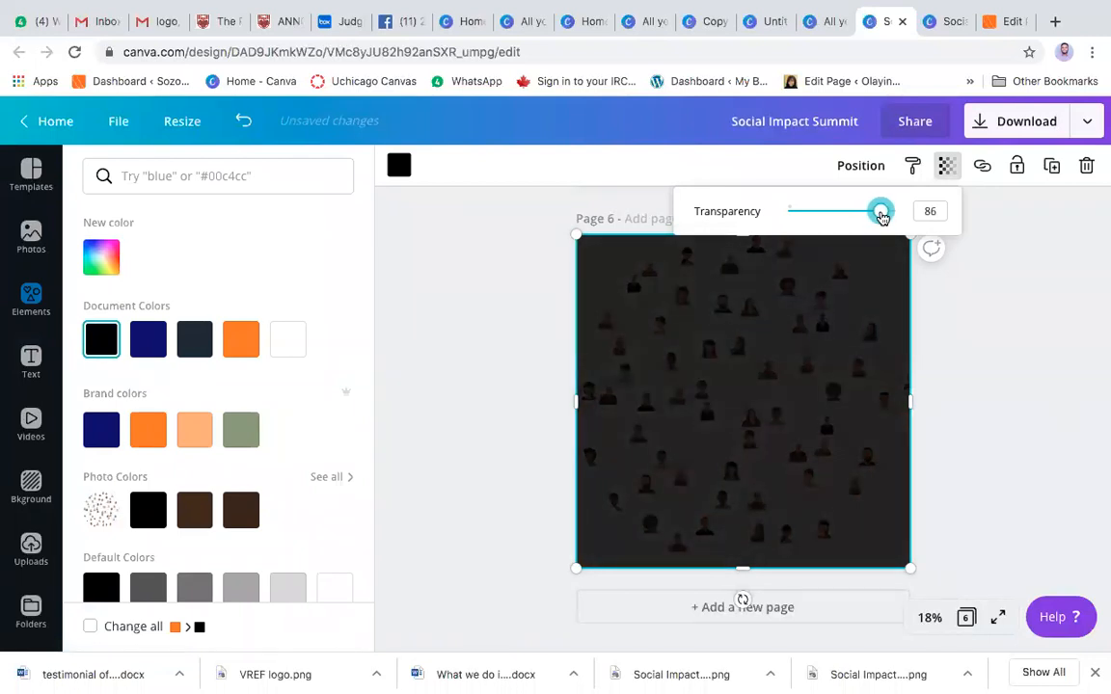
{"action": "left_click", "coordinate": [994, 342]}
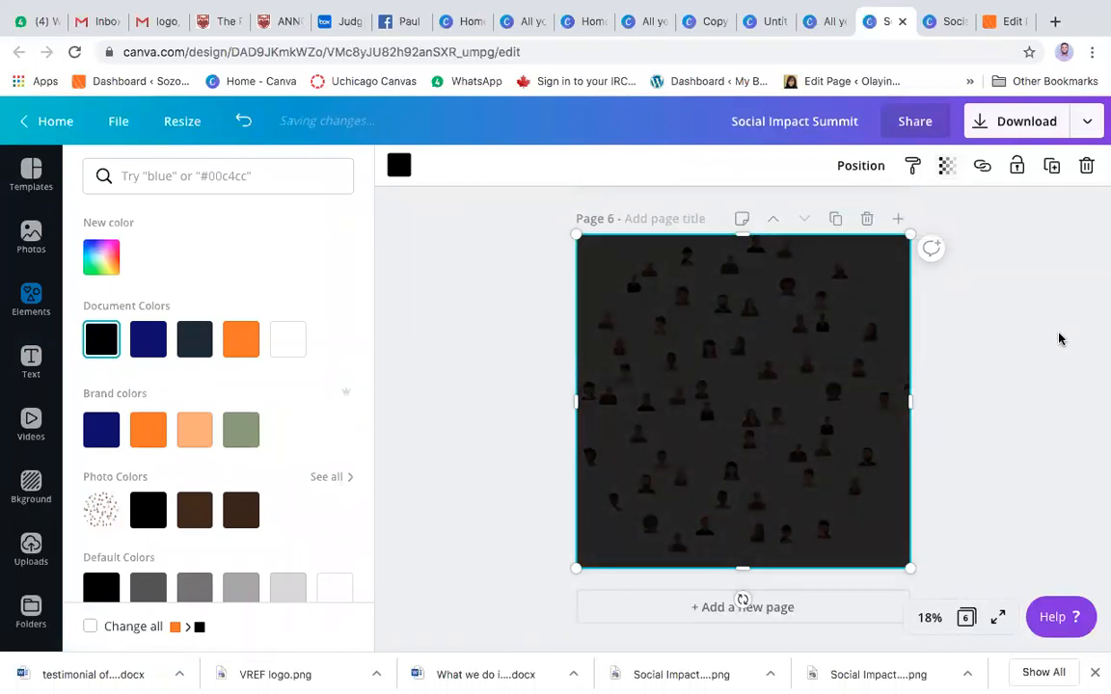
{"action": "left_click", "coordinate": [1059, 339]}
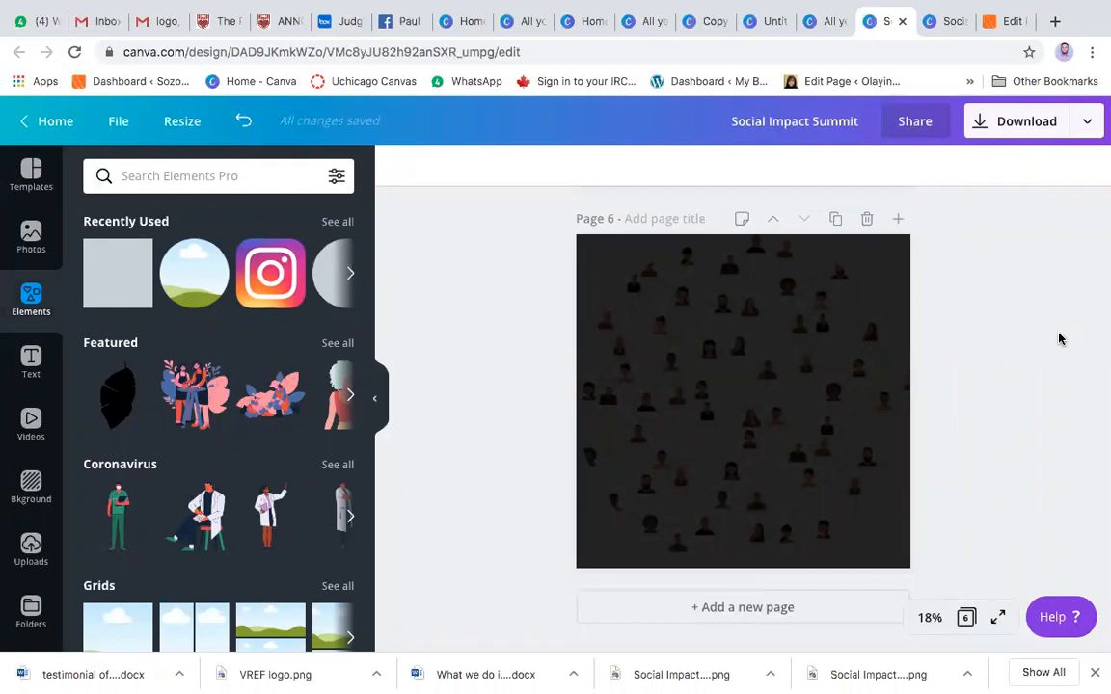
Move the black overlay down to expose the page's upper strip and replace the background with the rocky mountain landscape photo
{"action": "left_click", "coordinate": [743, 349]}
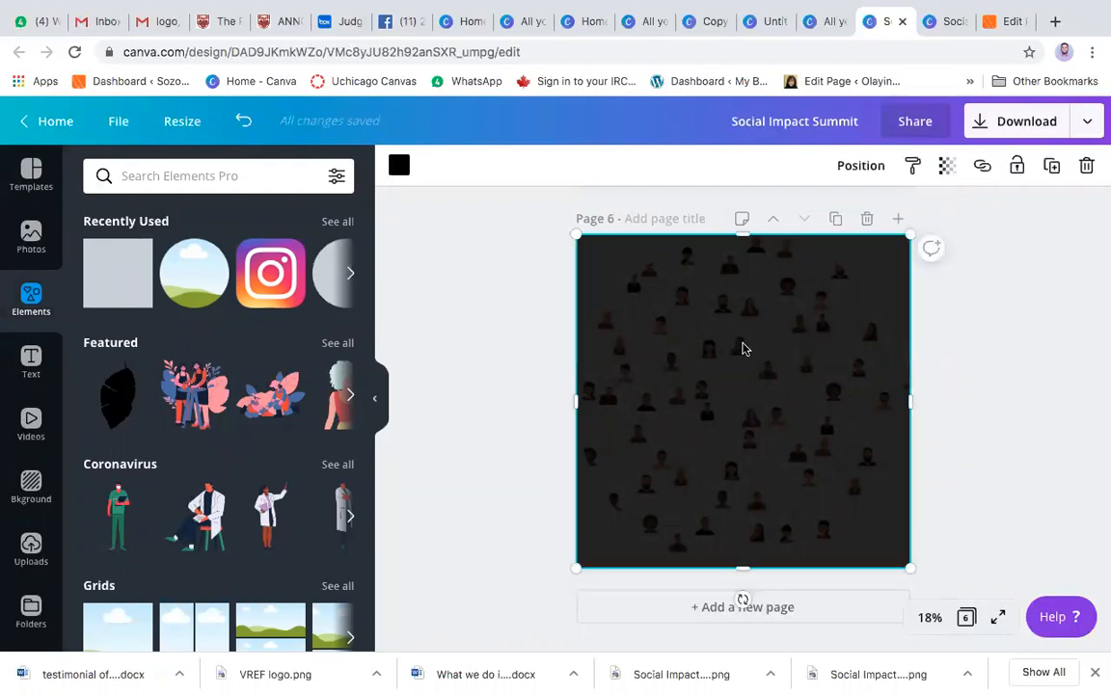
{"action": "left_click_drag", "start_coordinate": [743, 349], "coordinate": [743, 426]}
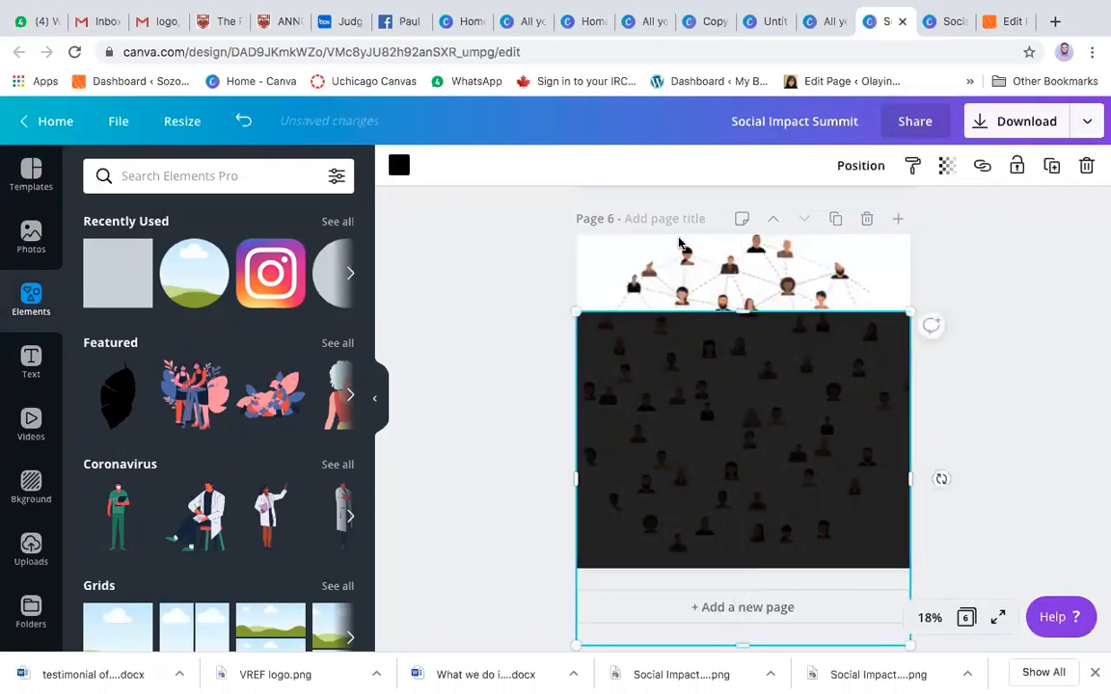
{"action": "left_click", "coordinate": [692, 281]}
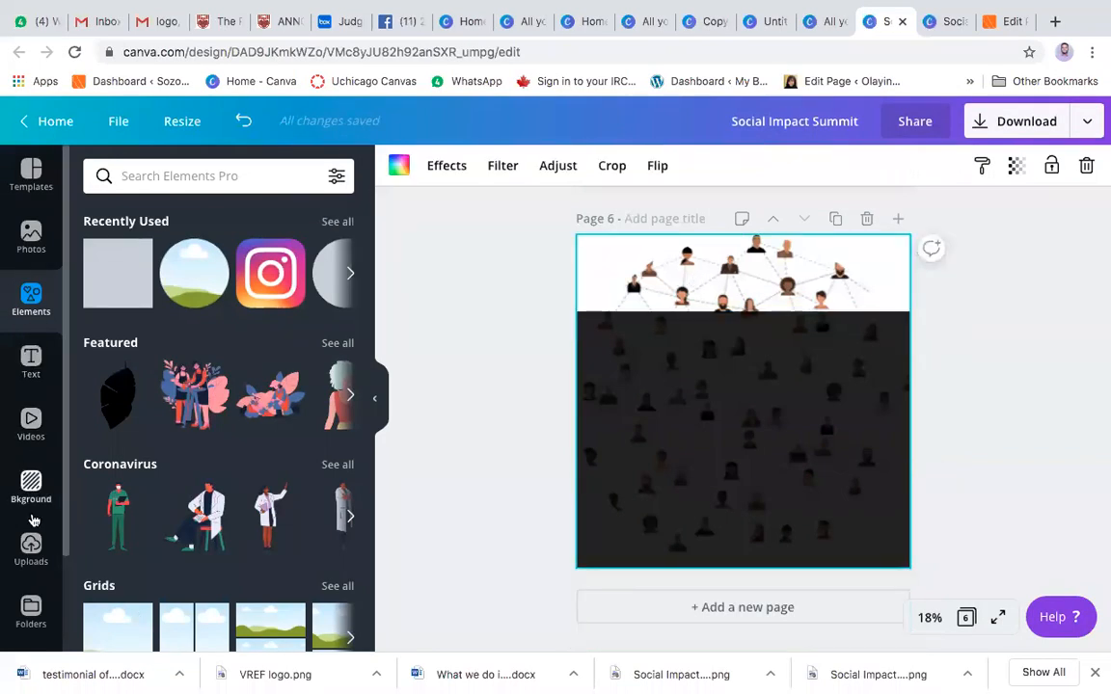
{"action": "left_click", "coordinate": [31, 481]}
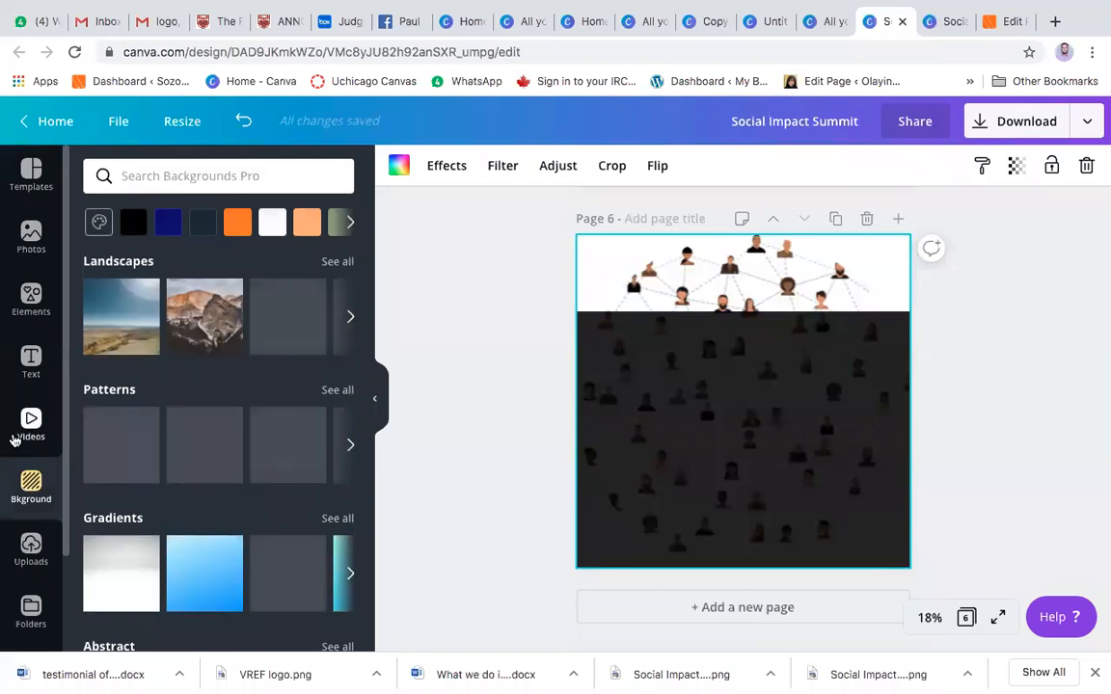
{"action": "left_click", "coordinate": [216, 322]}
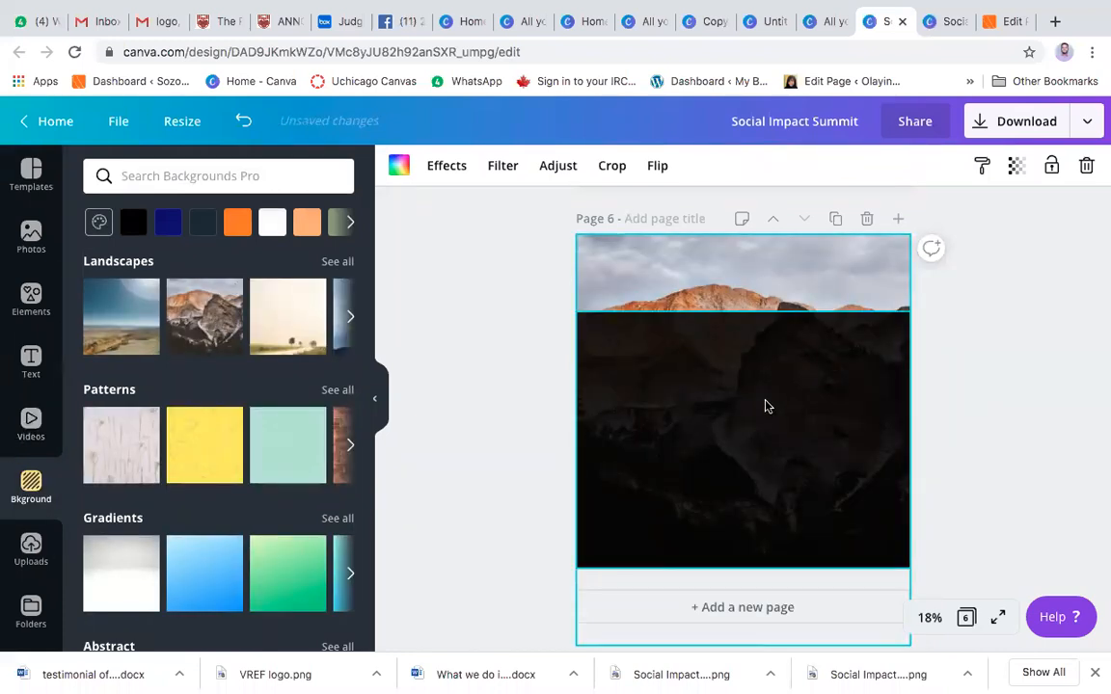
Extend the black overlay's top edge back to the top of page 6 and set its transparency to 64
{"action": "left_click", "coordinate": [815, 366]}
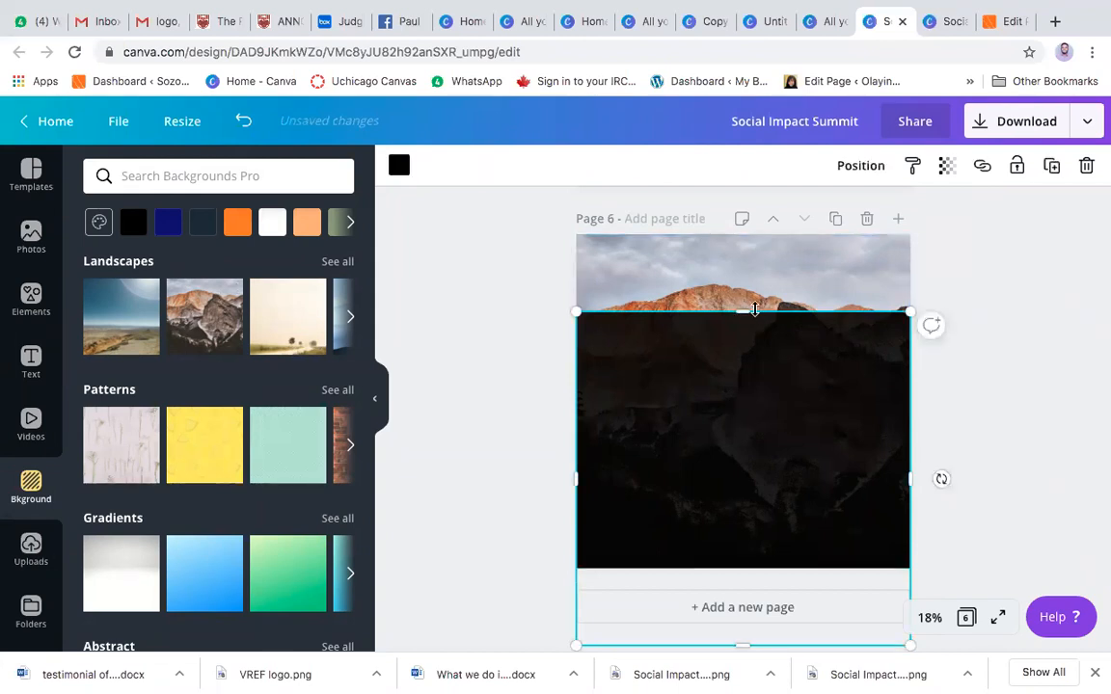
{"action": "left_click_drag", "start_coordinate": [747, 310], "coordinate": [743, 233]}
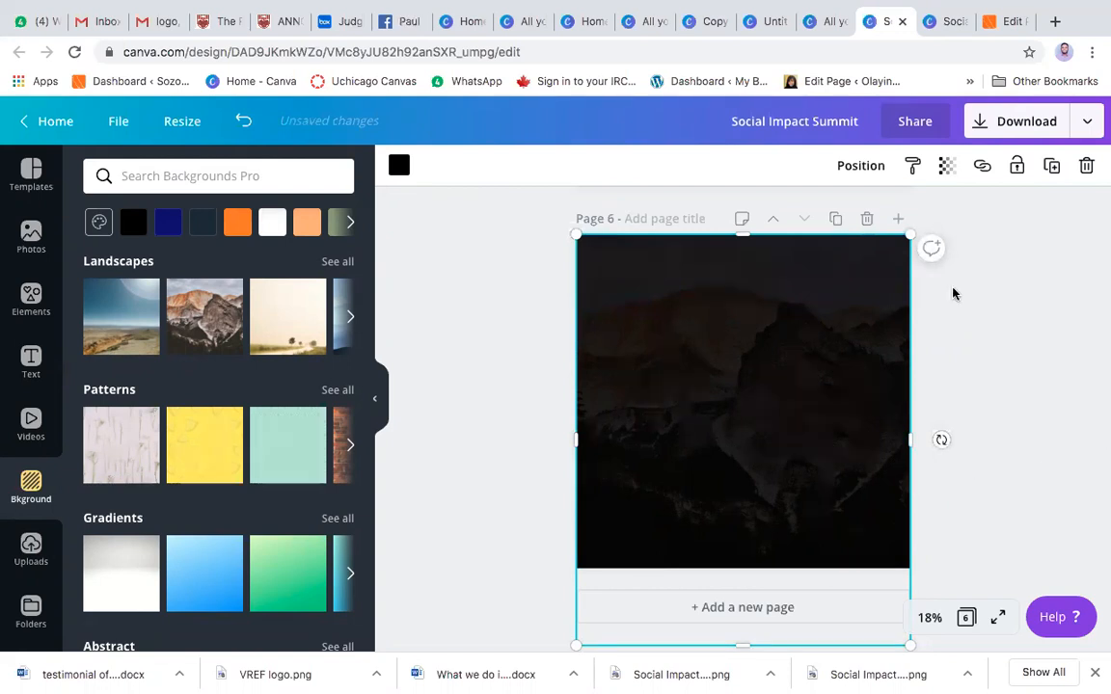
{"action": "left_click", "coordinate": [946, 166]}
{"action": "left_click_drag", "start_coordinate": [890, 220], "coordinate": [857, 222]}
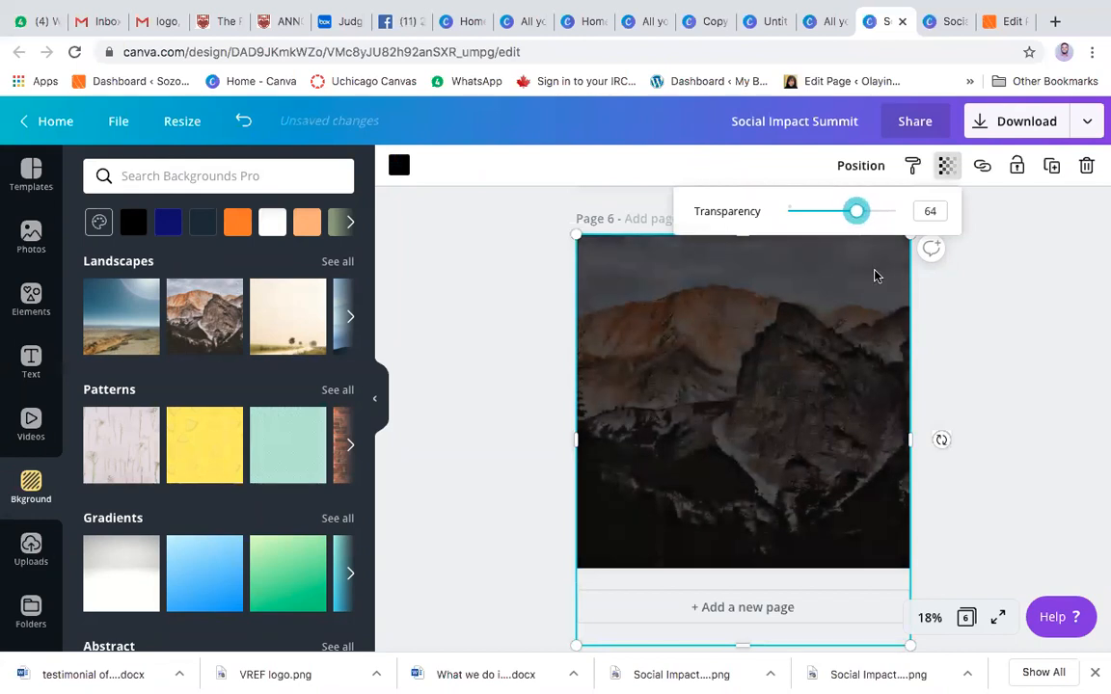
{"action": "left_click", "coordinate": [999, 385]}
{"action": "left_click", "coordinate": [806, 379]}
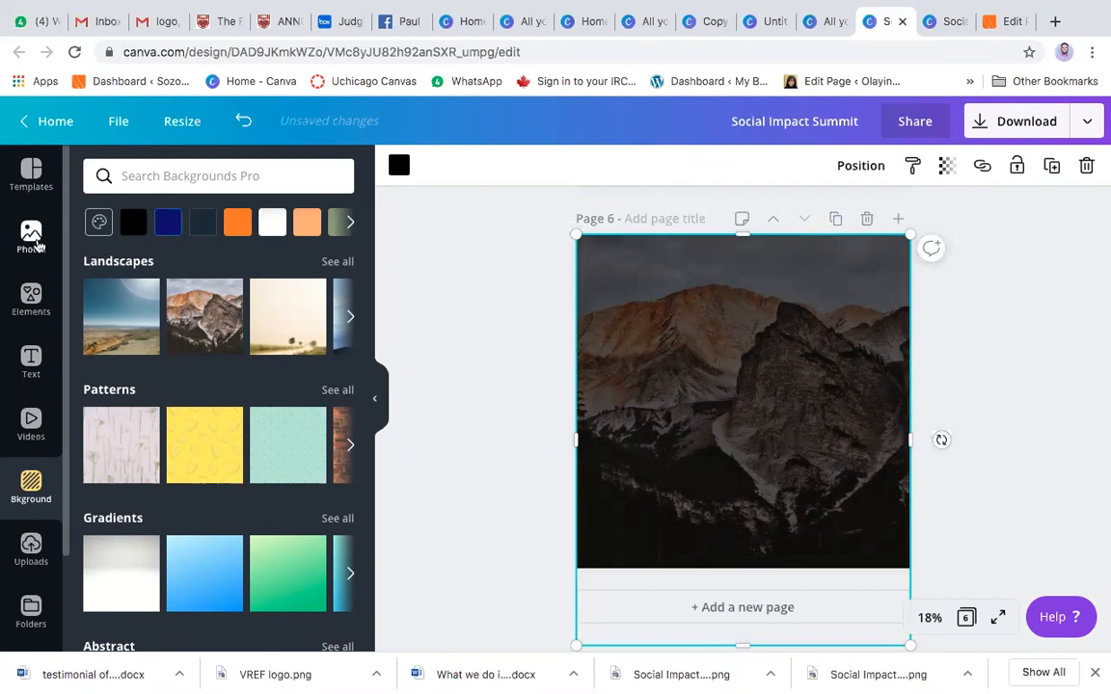
Add a heading reading "i gigwaigcigigailfg lwgf" over the darkened mountain photo and set its font size to 96
{"action": "left_click", "coordinate": [31, 359]}
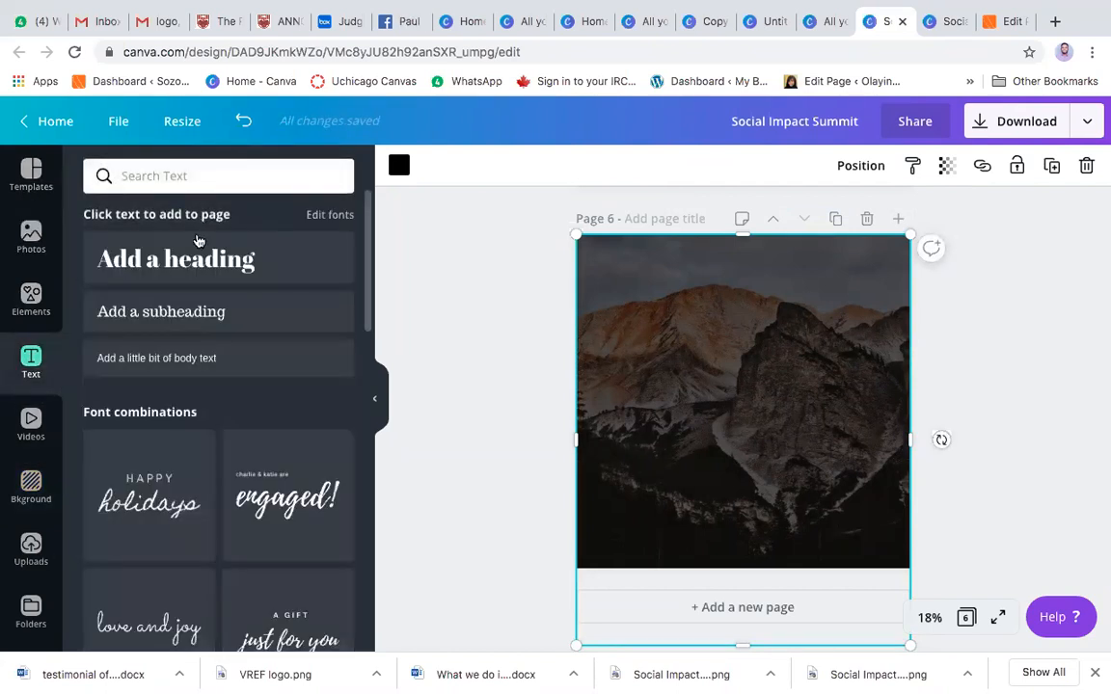
{"action": "left_click", "coordinate": [193, 262]}
{"action": "type", "text": "gfgwaigeiglgailfgfwg"}
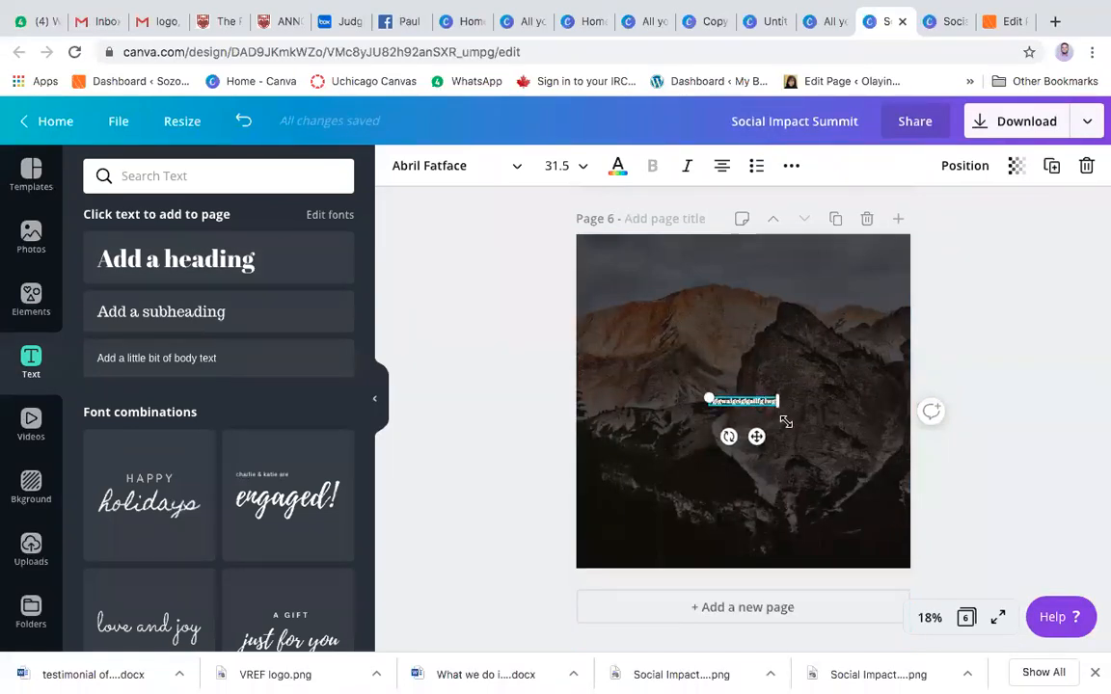
{"action": "left_click", "coordinate": [583, 168]}
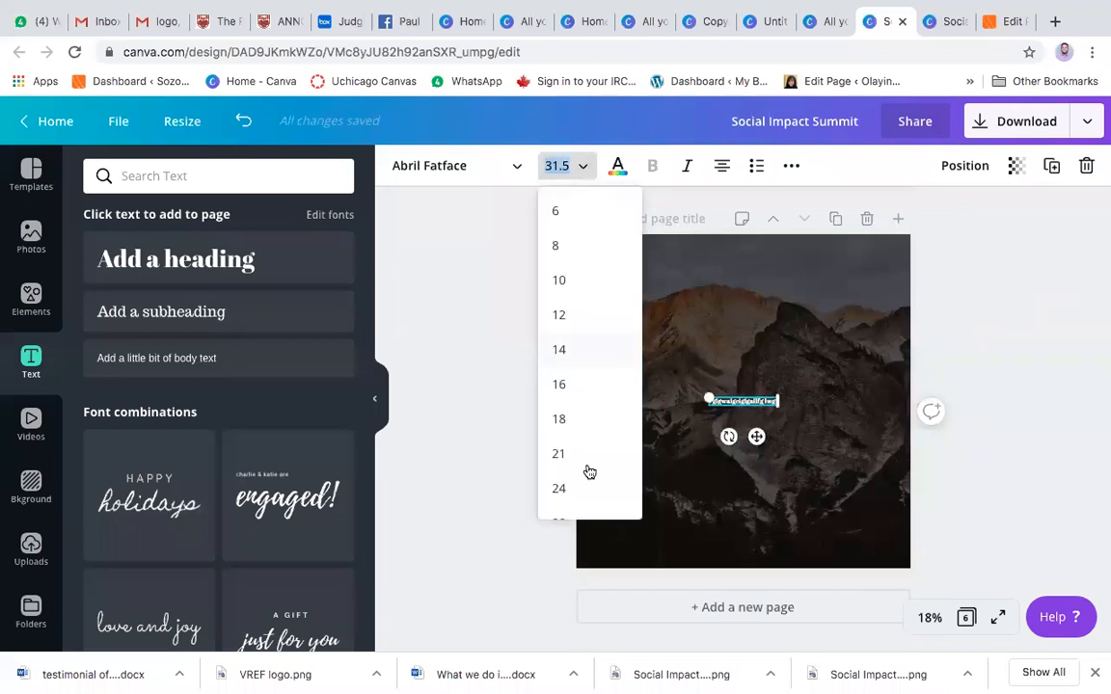
{"action": "scroll", "coordinate": [563, 387], "scroll_direction": "down", "scroll_amount": 5}
{"action": "left_click", "coordinate": [562, 391]}
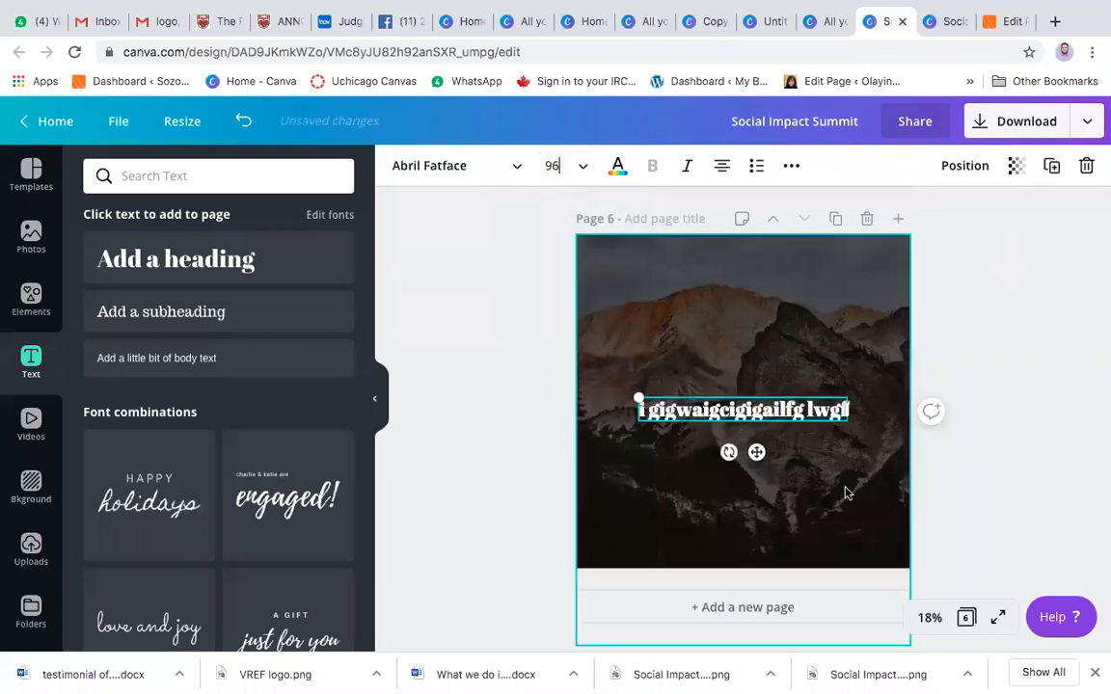
{"action": "left_click", "coordinate": [1055, 397]}
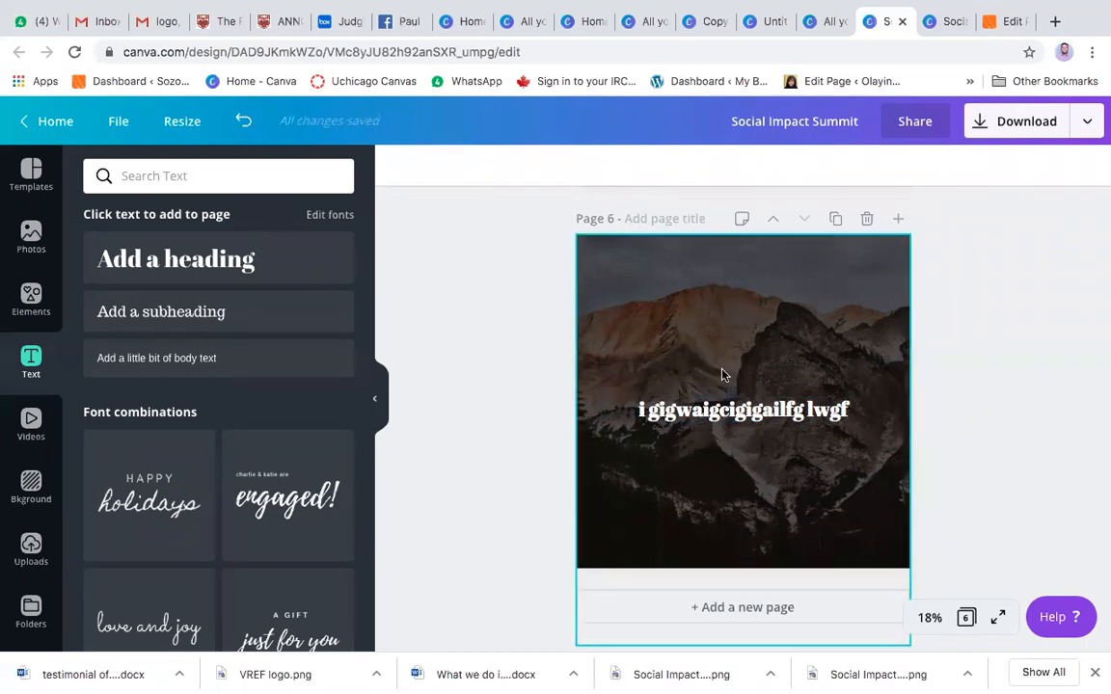
Try white as the color of the semi-transparent overlay on page 6
{"action": "left_click", "coordinate": [795, 247]}
{"action": "left_click", "coordinate": [399, 165]}
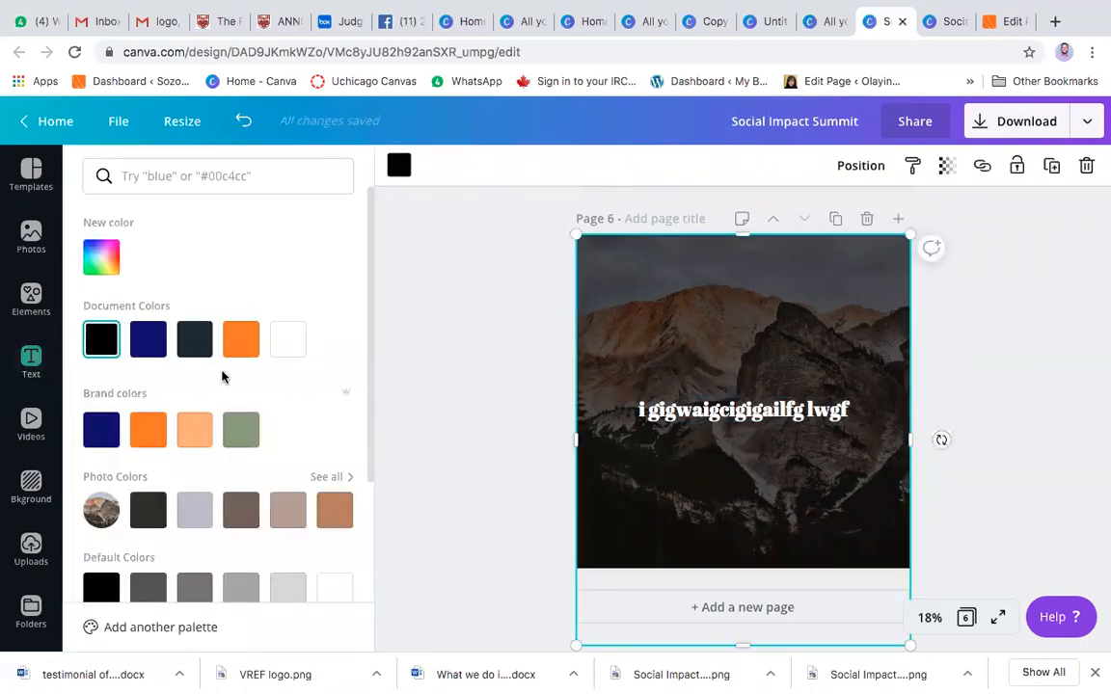
{"action": "left_click", "coordinate": [289, 340]}
{"action": "left_click", "coordinate": [1026, 371]}
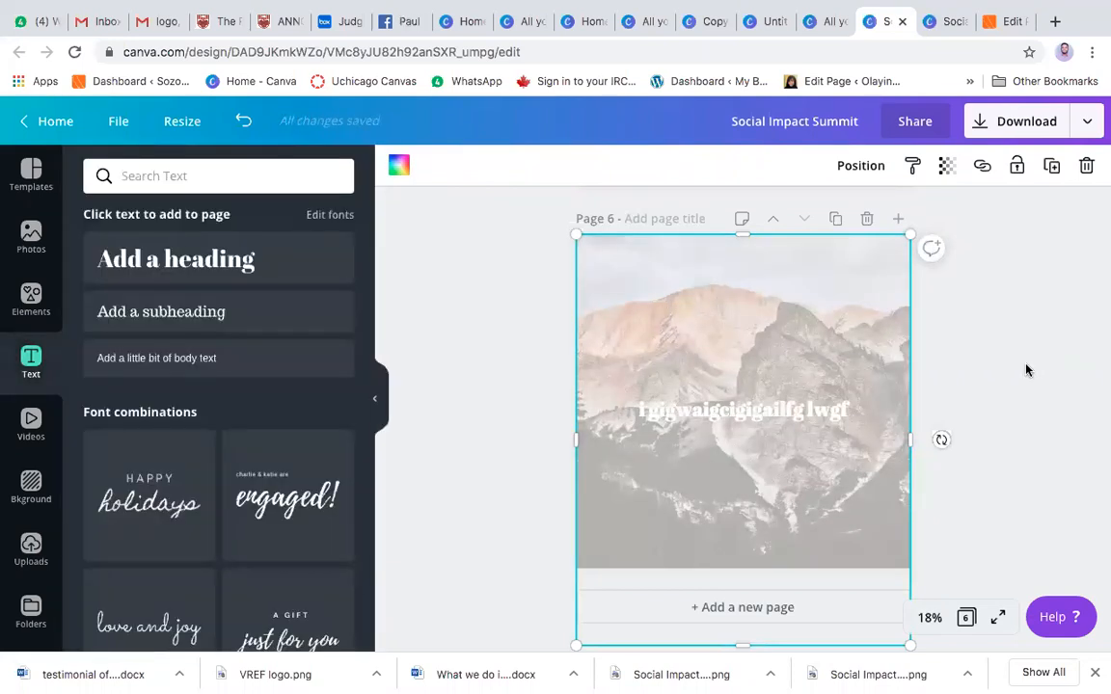
Try orange and then yellow as the color of the overlay over the mountain photo
{"action": "left_click", "coordinate": [398, 165]}
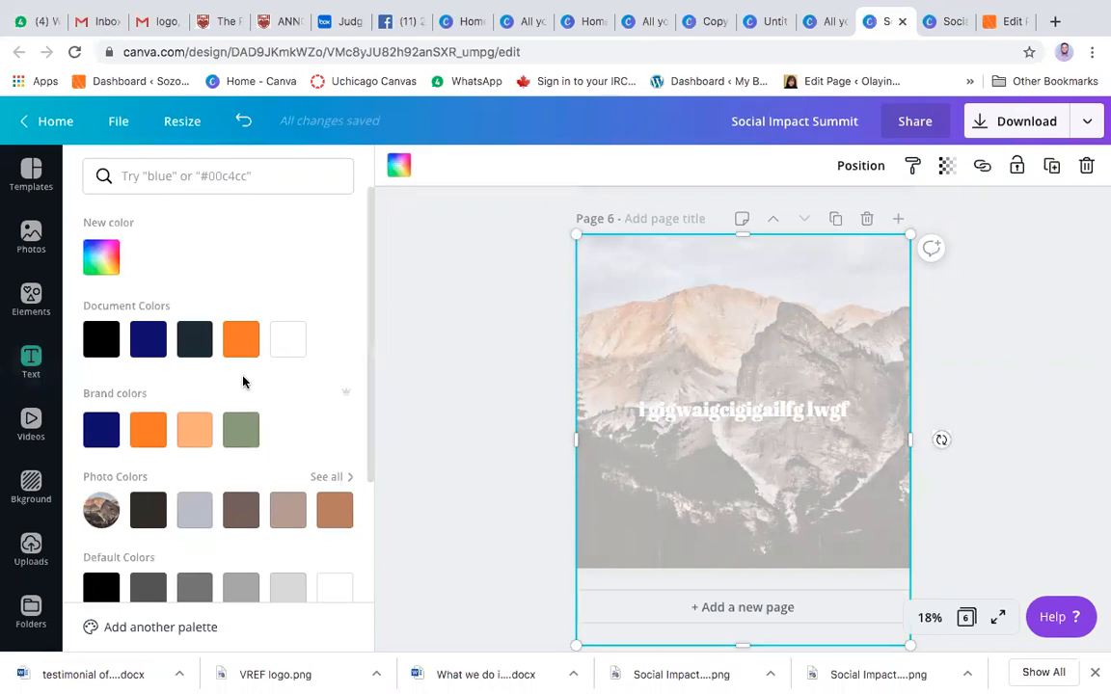
{"action": "left_click", "coordinate": [238, 342]}
{"action": "scroll", "coordinate": [260, 417], "scroll_direction": "down", "scroll_amount": 3}
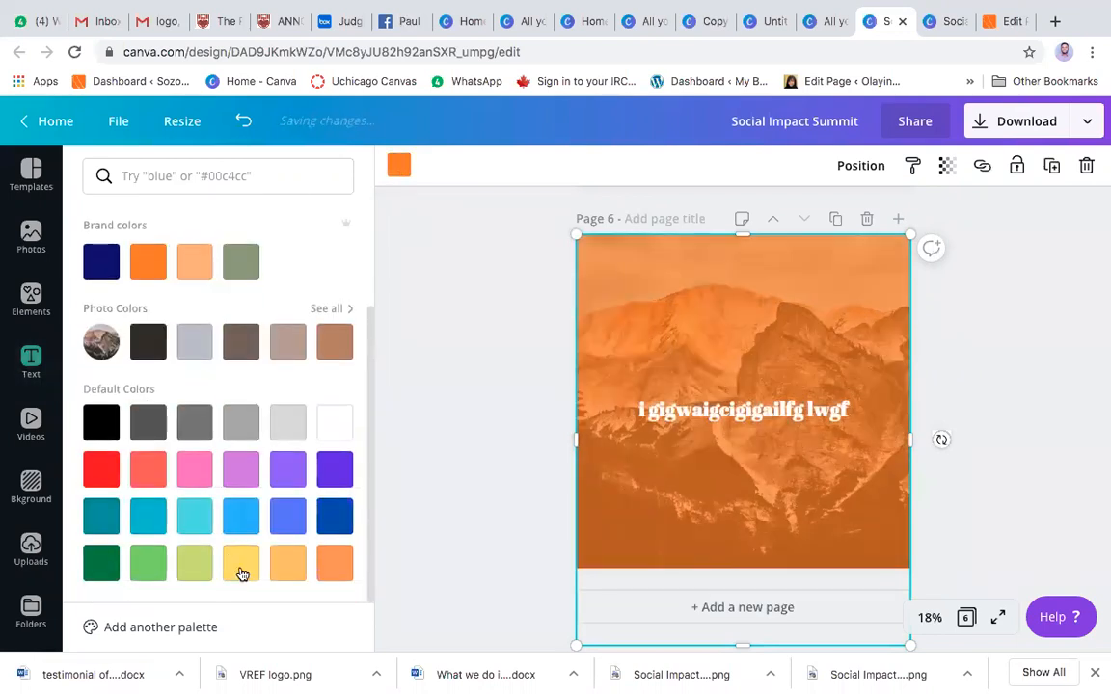
{"action": "left_click", "coordinate": [241, 569]}
{"action": "left_click", "coordinate": [482, 397]}
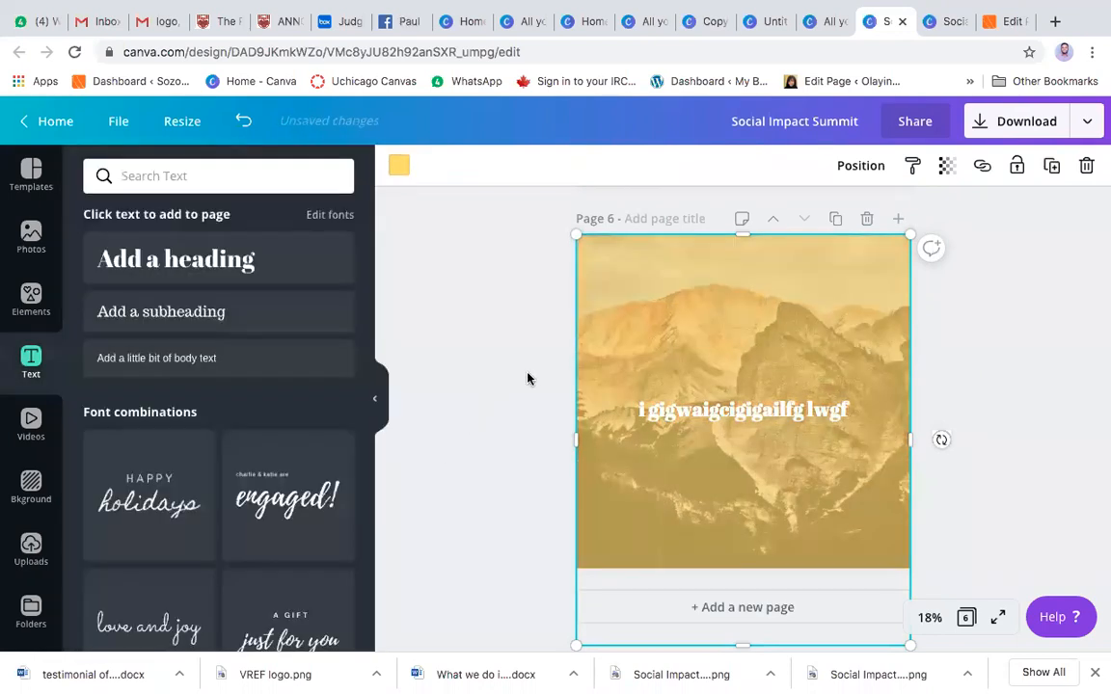
Recolor the page 6 overlay with the darkest color sampled from the mountain photo
{"action": "left_click", "coordinate": [755, 411]}
{"action": "left_click", "coordinate": [632, 293]}
{"action": "left_click", "coordinate": [399, 170]}
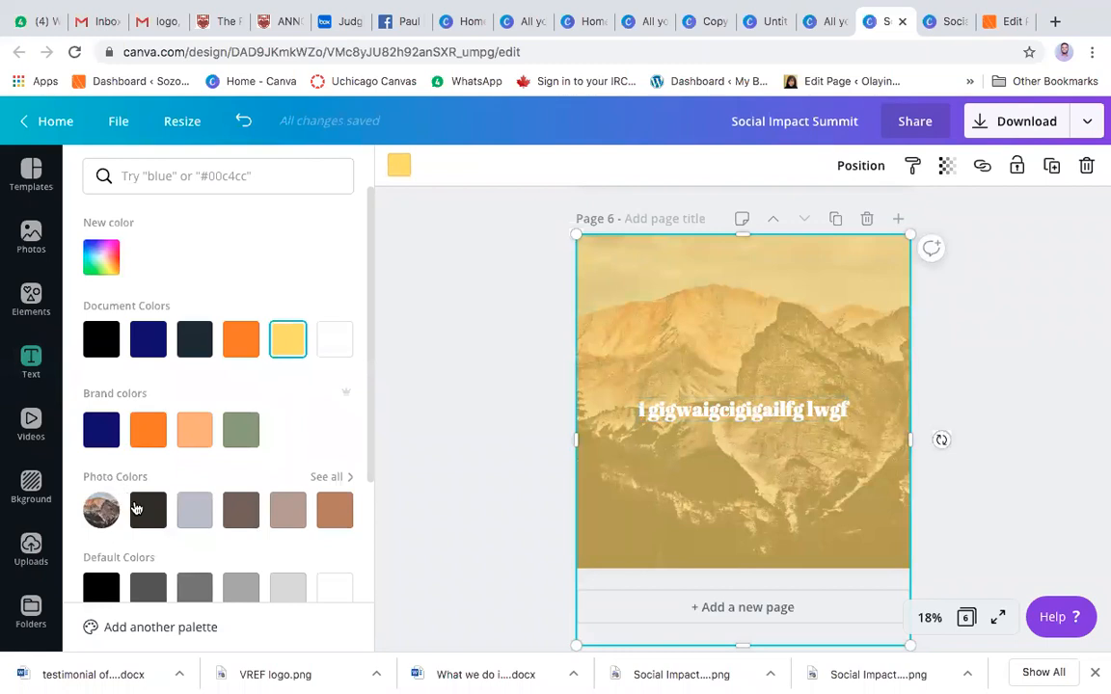
{"action": "left_click", "coordinate": [144, 511]}
{"action": "left_click", "coordinate": [1013, 384]}
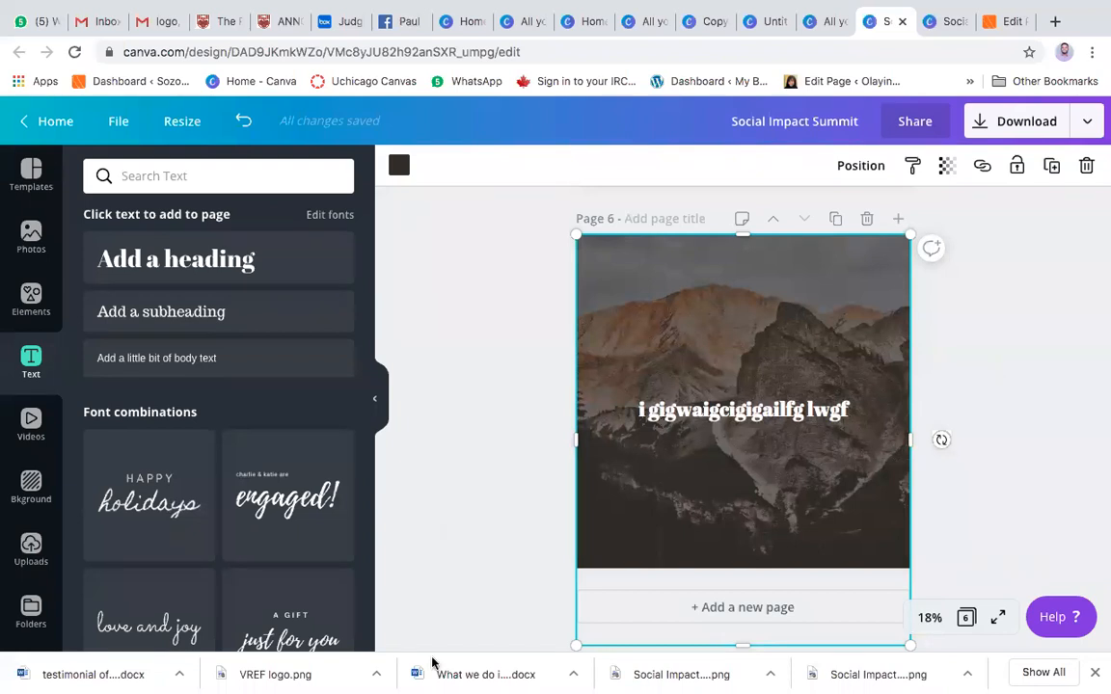
Switch to the full list of your designs and look through the earlier flyers, certificates and presentations
{"action": "left_click", "coordinate": [526, 25]}
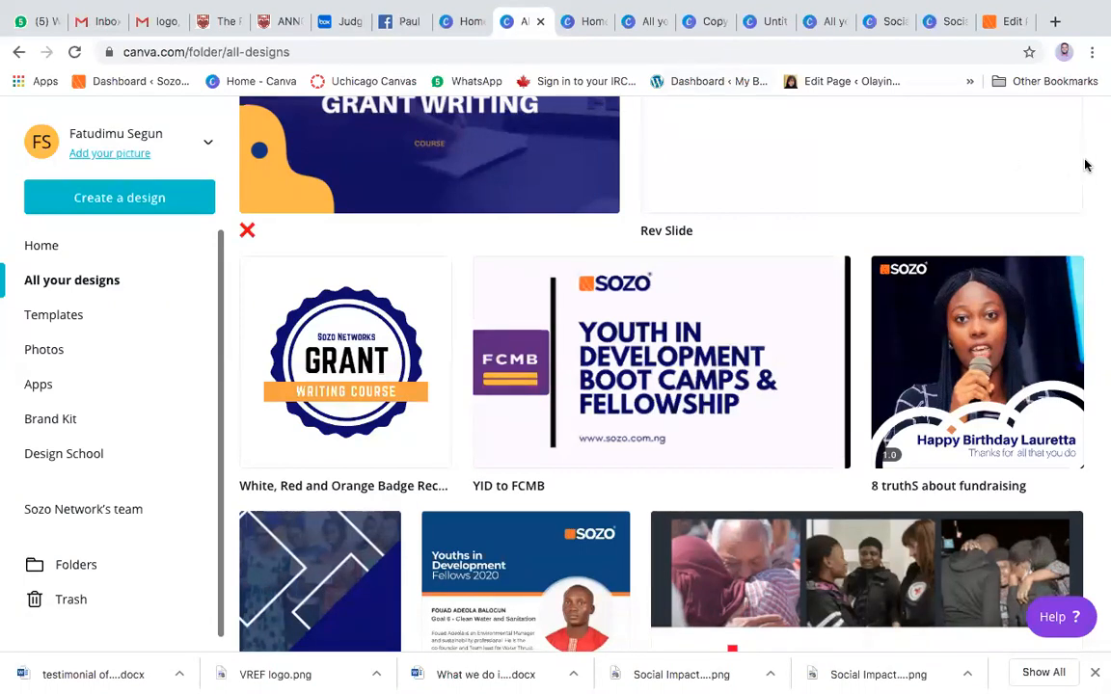
{"action": "scroll", "coordinate": [639, 315], "scroll_direction": "up", "scroll_amount": 10}
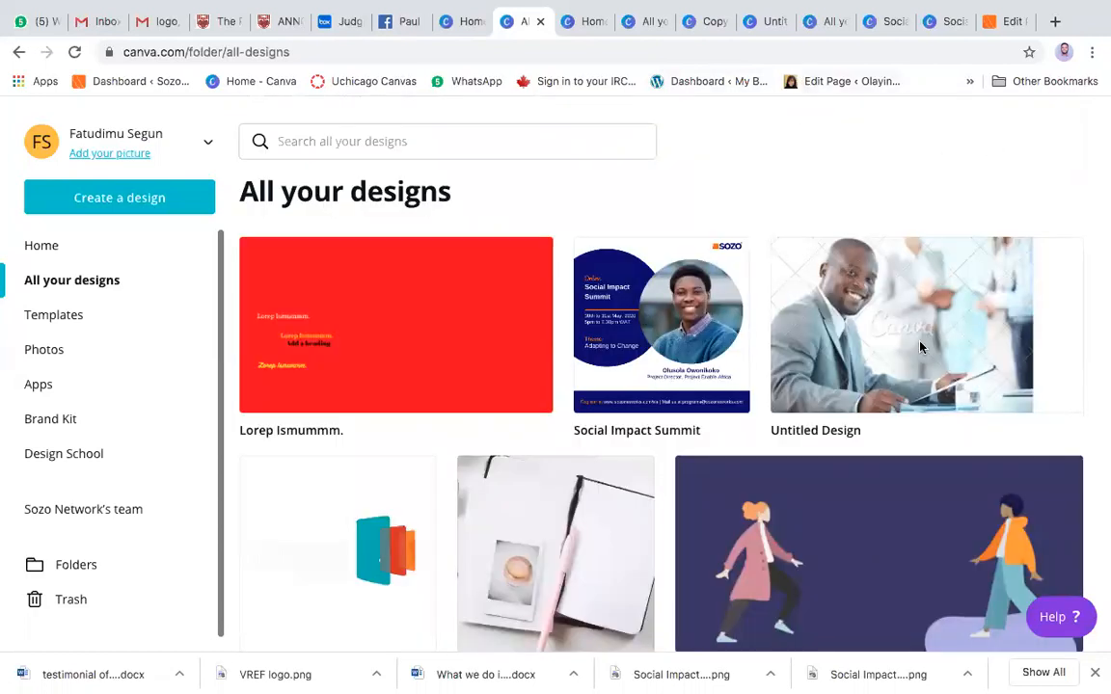
{"action": "scroll", "coordinate": [921, 347], "scroll_direction": "down", "scroll_amount": 4}
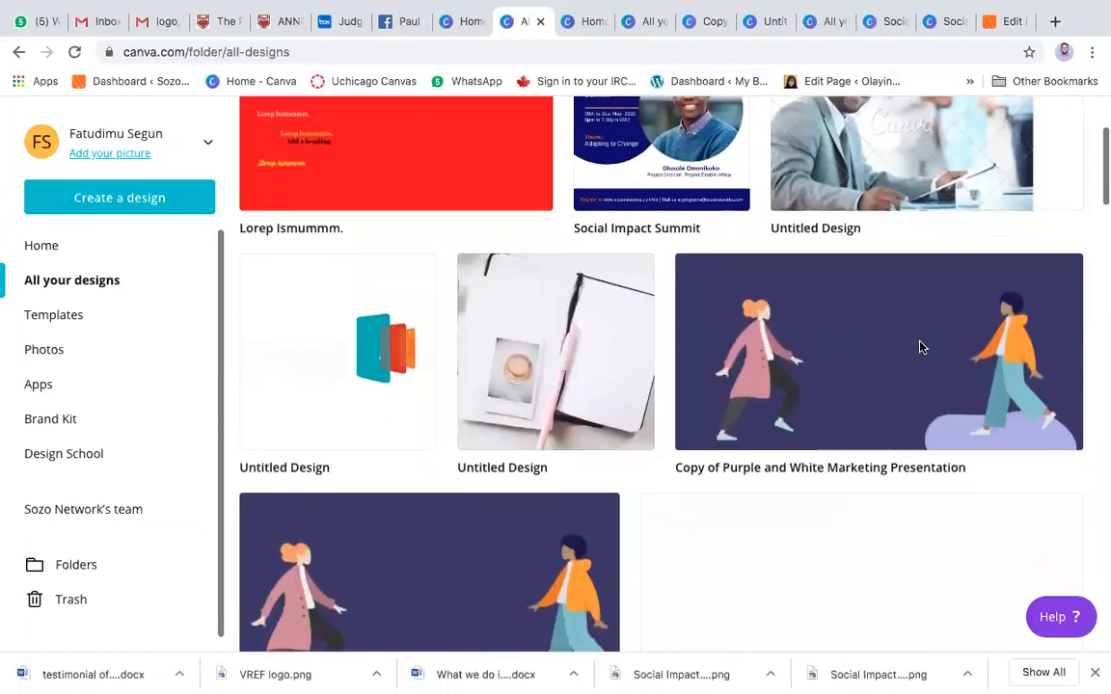
{"action": "scroll", "coordinate": [921, 347], "scroll_direction": "down", "scroll_amount": 1}
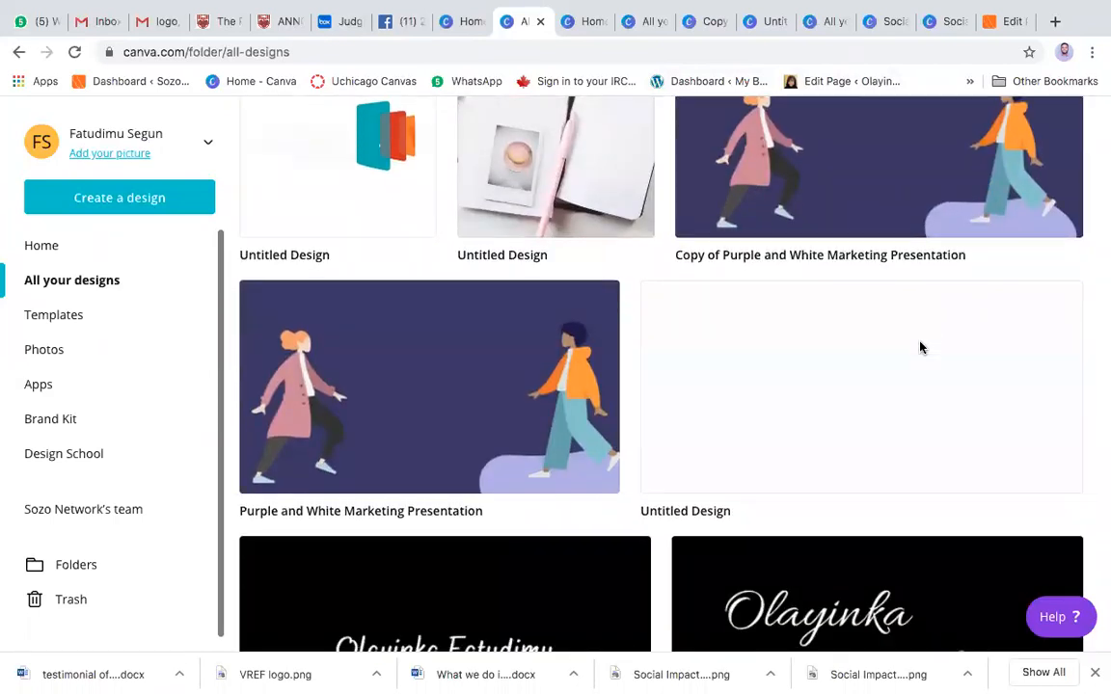
{"action": "scroll", "coordinate": [920, 347], "scroll_direction": "down", "scroll_amount": 3}
{"action": "scroll", "coordinate": [920, 347], "scroll_direction": "down", "scroll_amount": 3}
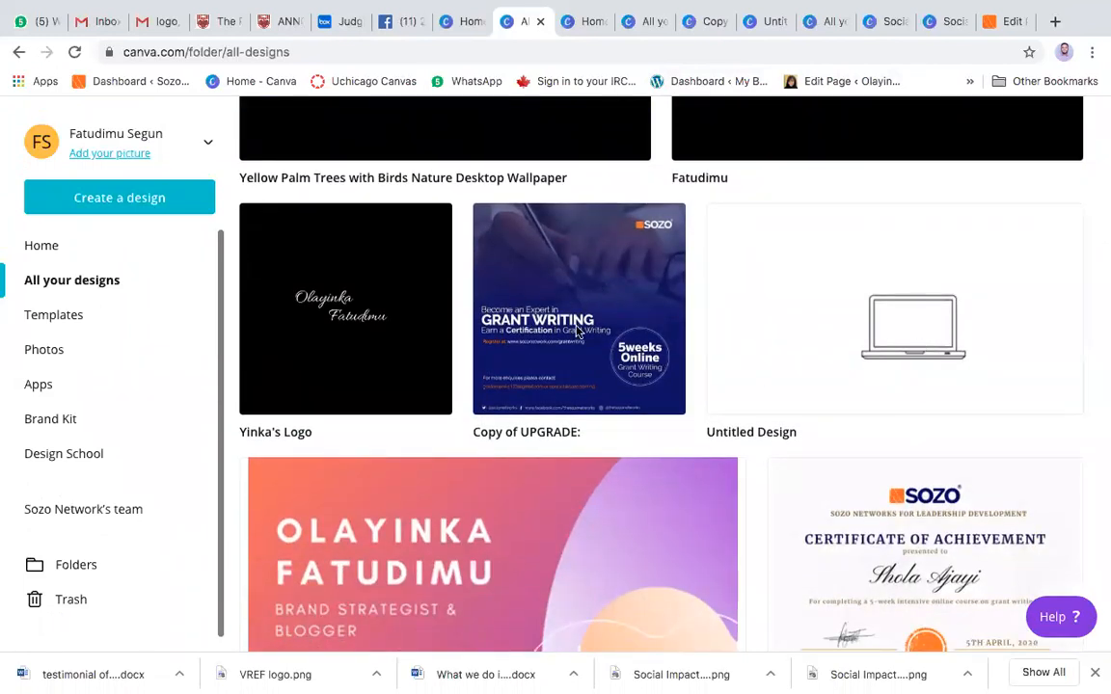
{"action": "scroll", "coordinate": [772, 342], "scroll_direction": "down", "scroll_amount": 3}
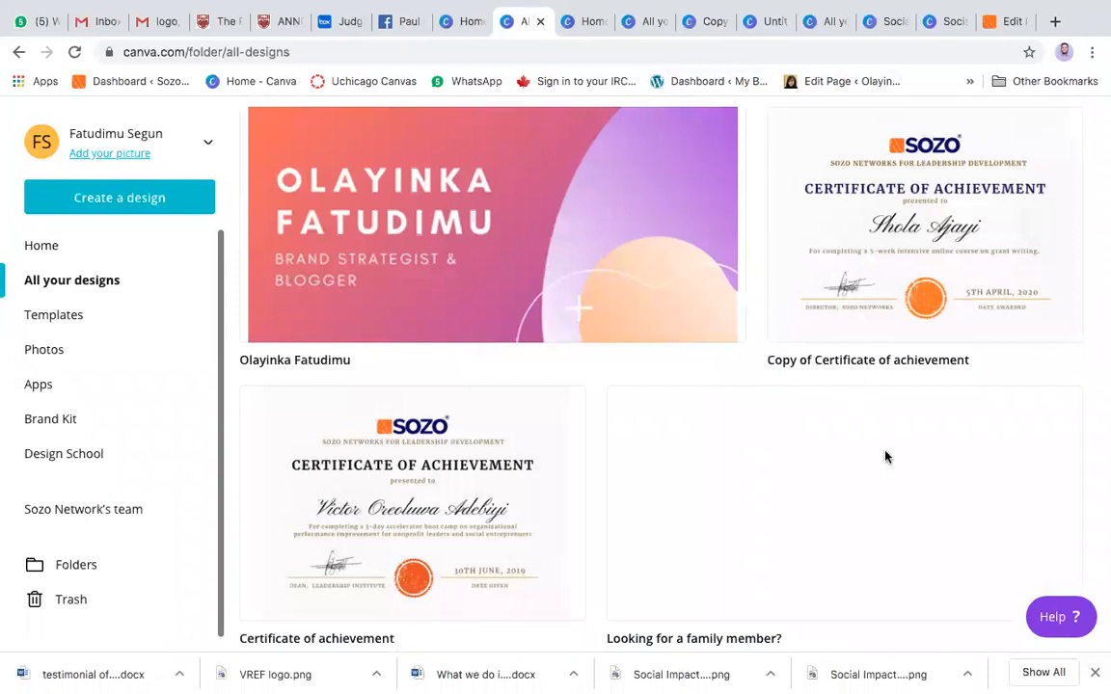
{"action": "scroll", "coordinate": [757, 455], "scroll_direction": "down", "scroll_amount": 5}
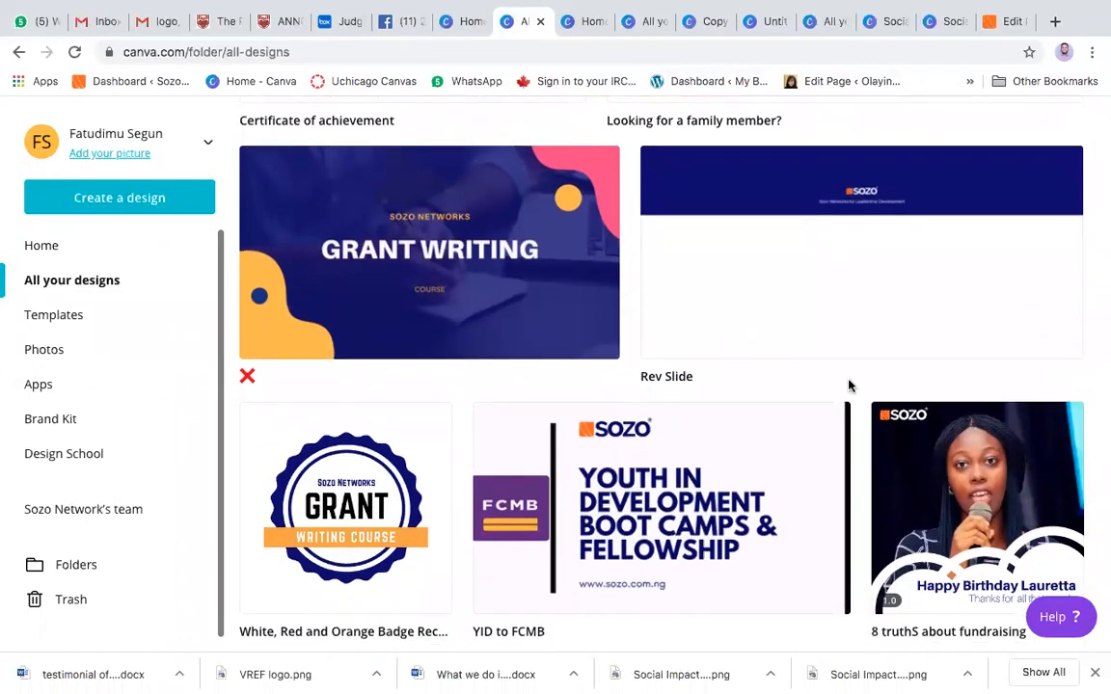
{"action": "scroll", "coordinate": [848, 385], "scroll_direction": "down", "scroll_amount": 3}
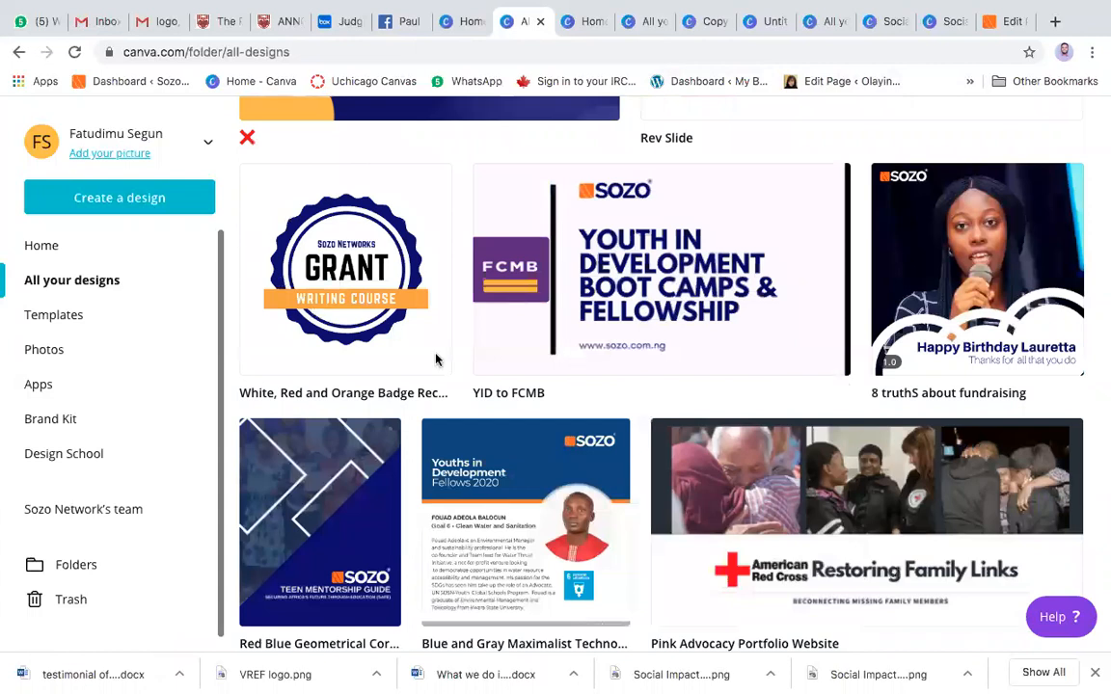
{"action": "scroll", "coordinate": [1029, 275], "scroll_direction": "down", "scroll_amount": 2}
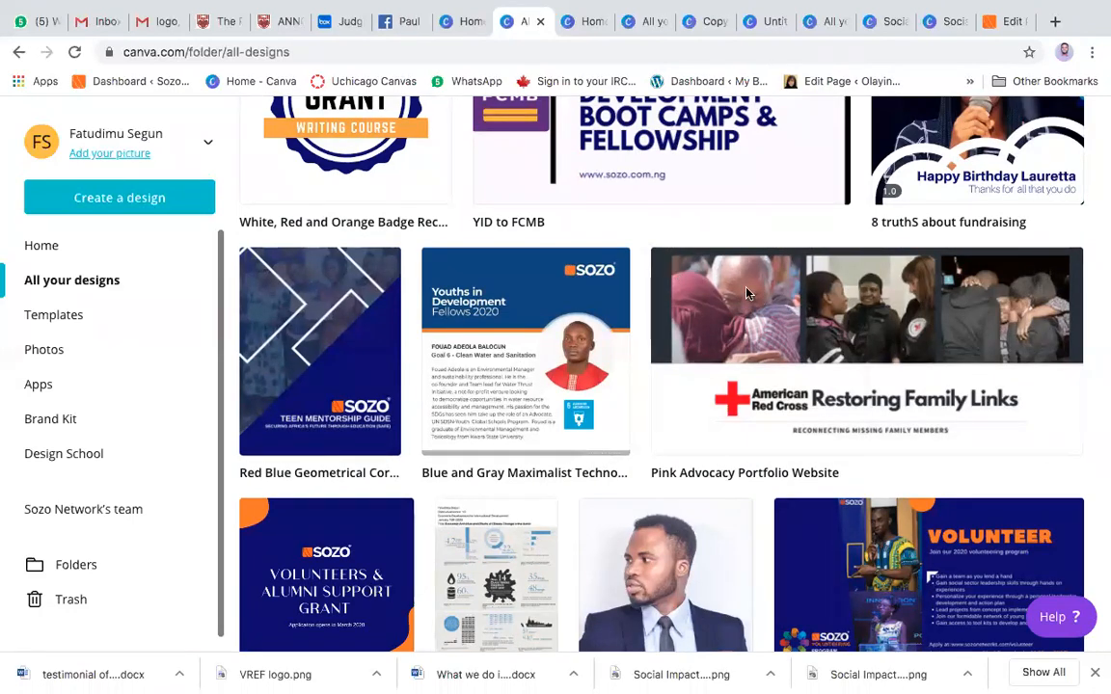
{"action": "scroll", "coordinate": [747, 293], "scroll_direction": "up", "scroll_amount": 2}
{"action": "scroll", "coordinate": [747, 293], "scroll_direction": "up", "scroll_amount": 15}
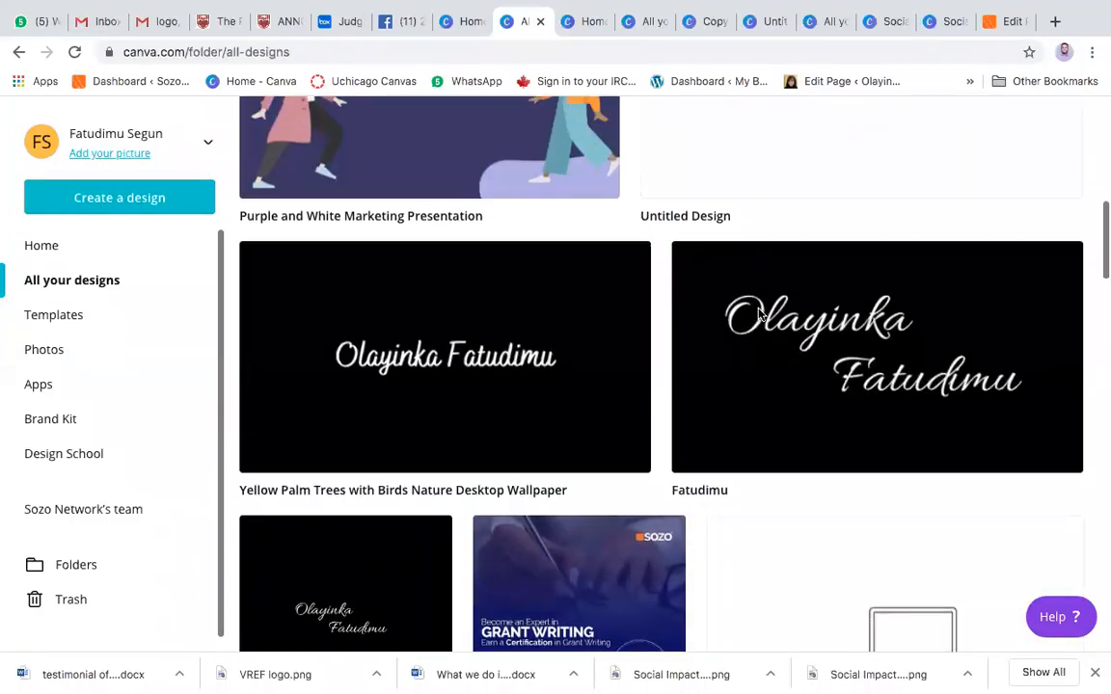
{"action": "scroll", "coordinate": [759, 314], "scroll_direction": "down", "scroll_amount": 8}
{"action": "scroll", "coordinate": [759, 314], "scroll_direction": "down", "scroll_amount": 12}
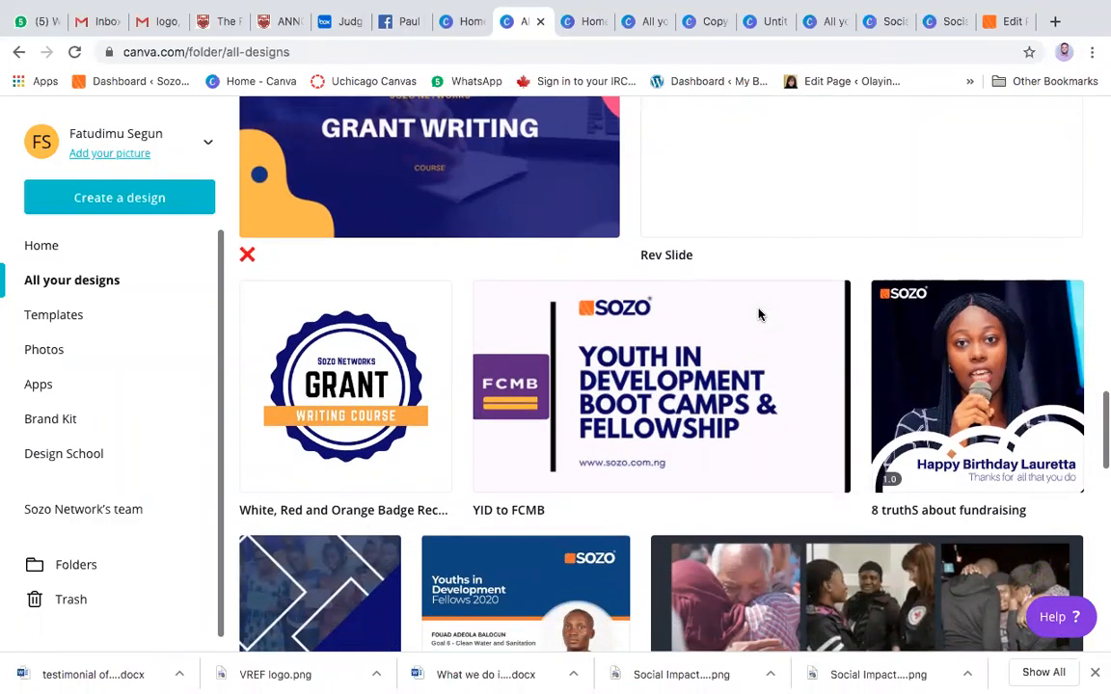
{"action": "scroll", "coordinate": [760, 314], "scroll_direction": "down", "scroll_amount": 2}
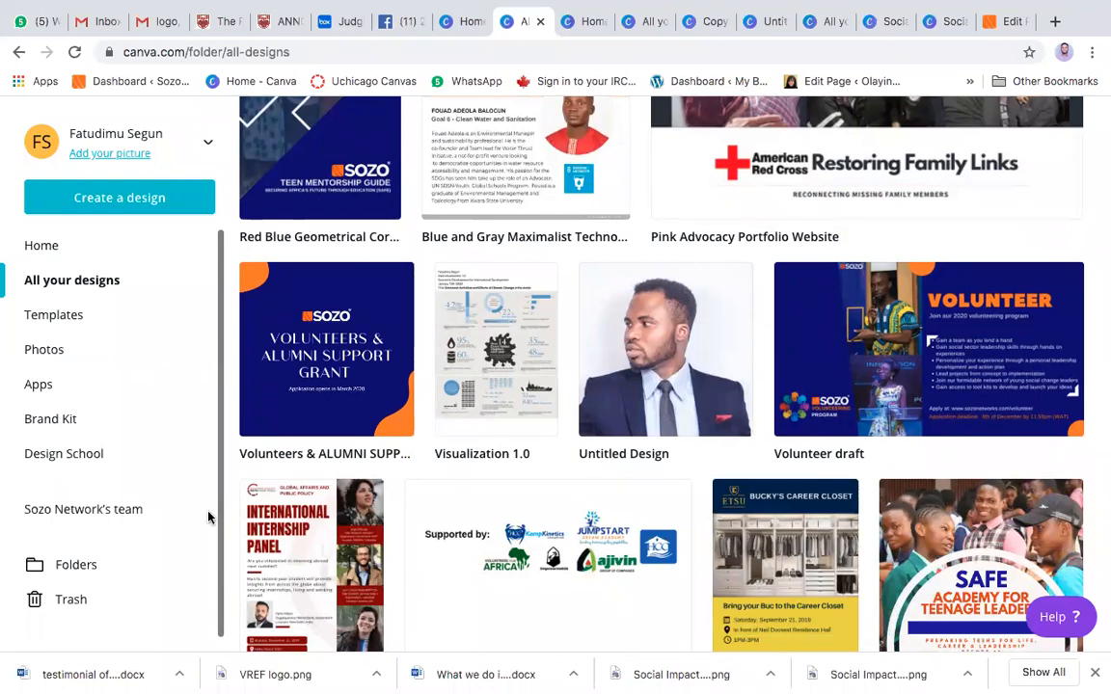
{"action": "scroll", "coordinate": [786, 441], "scroll_direction": "down", "scroll_amount": 3}
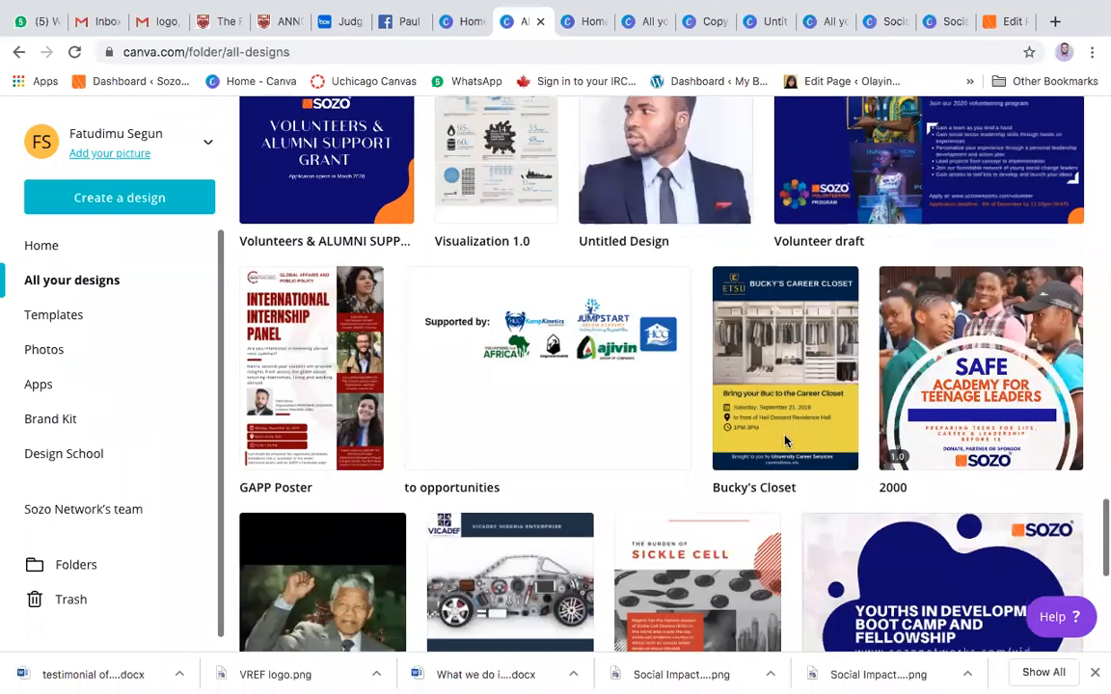
Browse the designs of Sozo Network's team and open the Volunteer draft design
{"action": "left_click", "coordinate": [96, 510]}
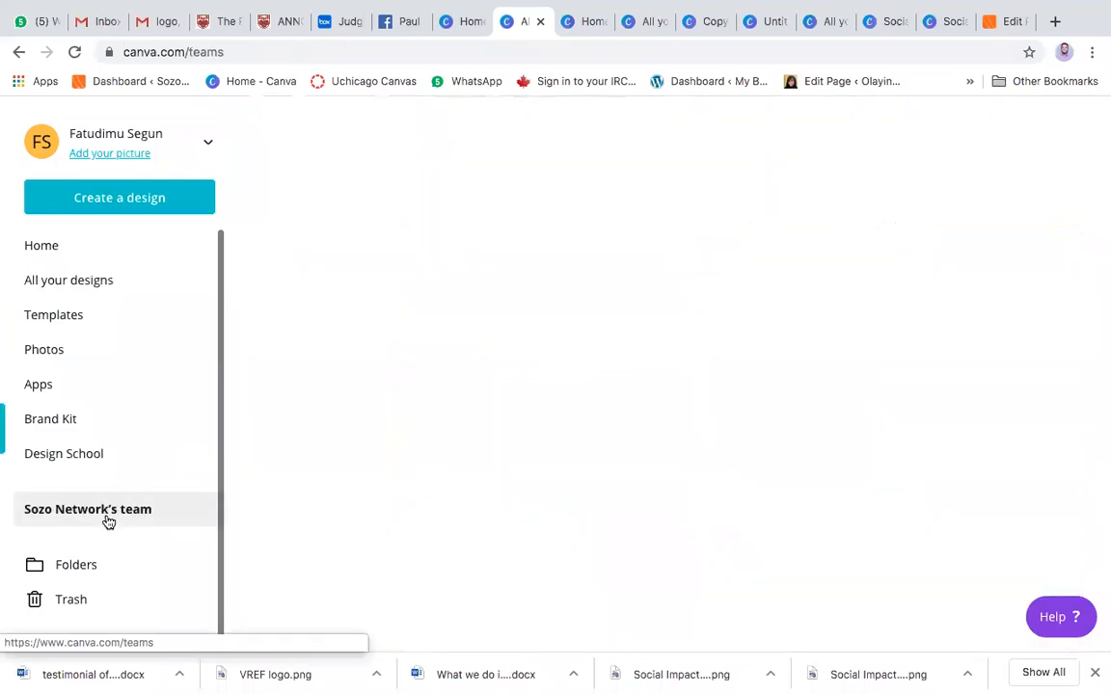
{"action": "scroll", "coordinate": [738, 518], "scroll_direction": "down", "scroll_amount": 7}
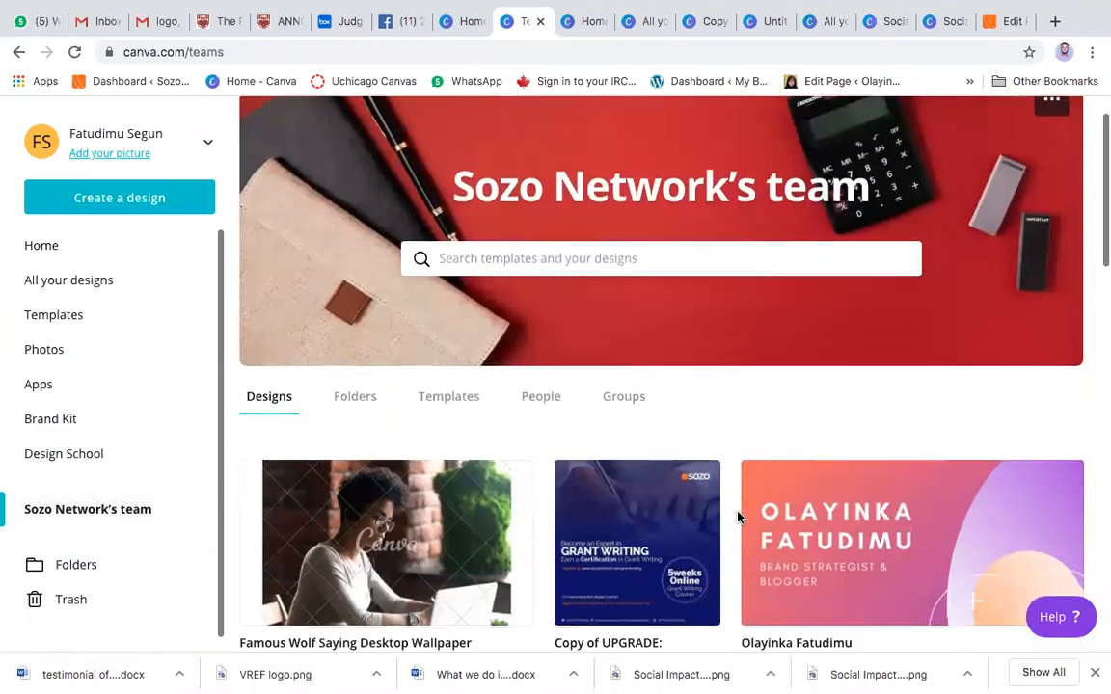
{"action": "scroll", "coordinate": [738, 518], "scroll_direction": "down", "scroll_amount": 6}
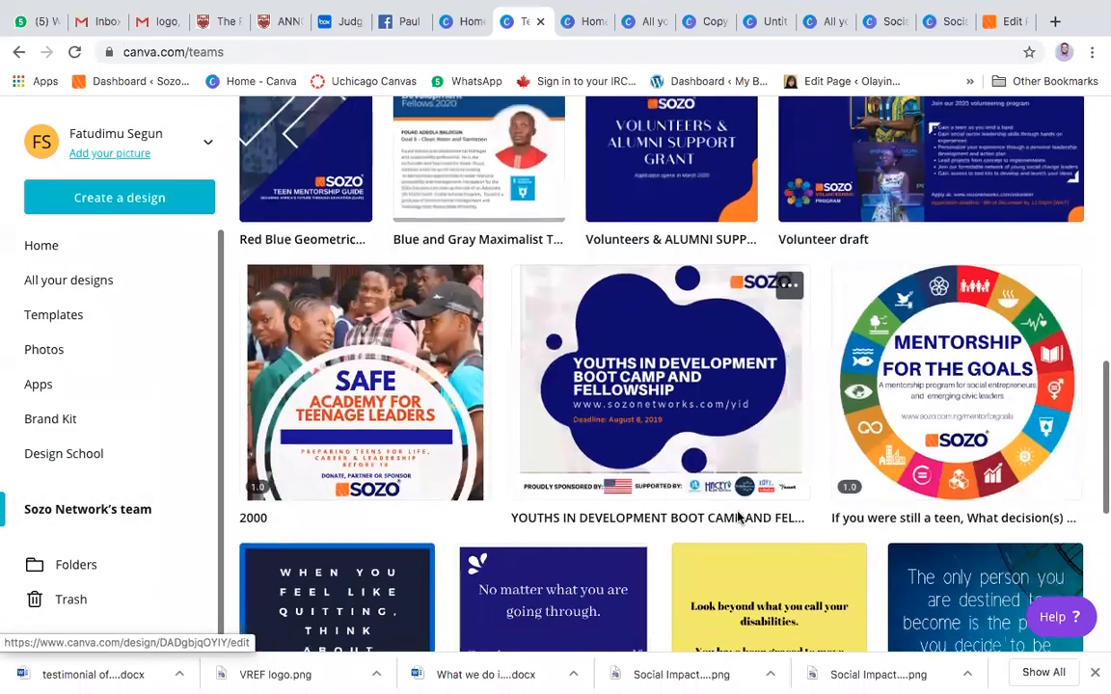
{"action": "scroll", "coordinate": [738, 518], "scroll_direction": "up", "scroll_amount": 5}
{"action": "scroll", "coordinate": [737, 518], "scroll_direction": "down", "scroll_amount": 2}
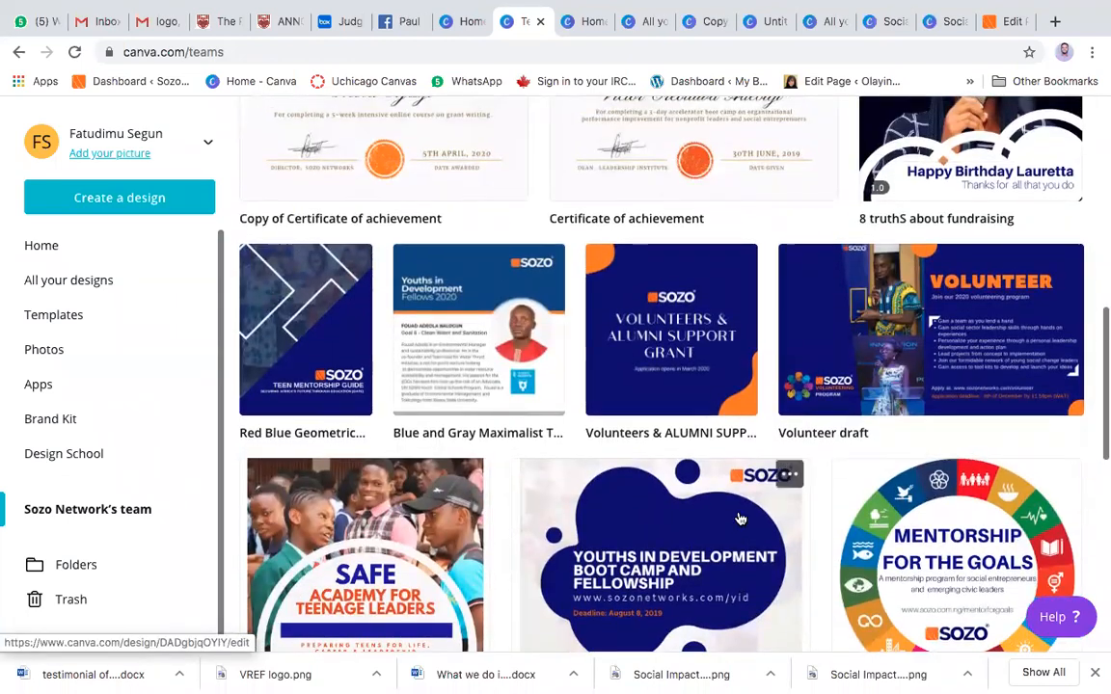
{"action": "scroll", "coordinate": [738, 518], "scroll_direction": "up", "scroll_amount": 3}
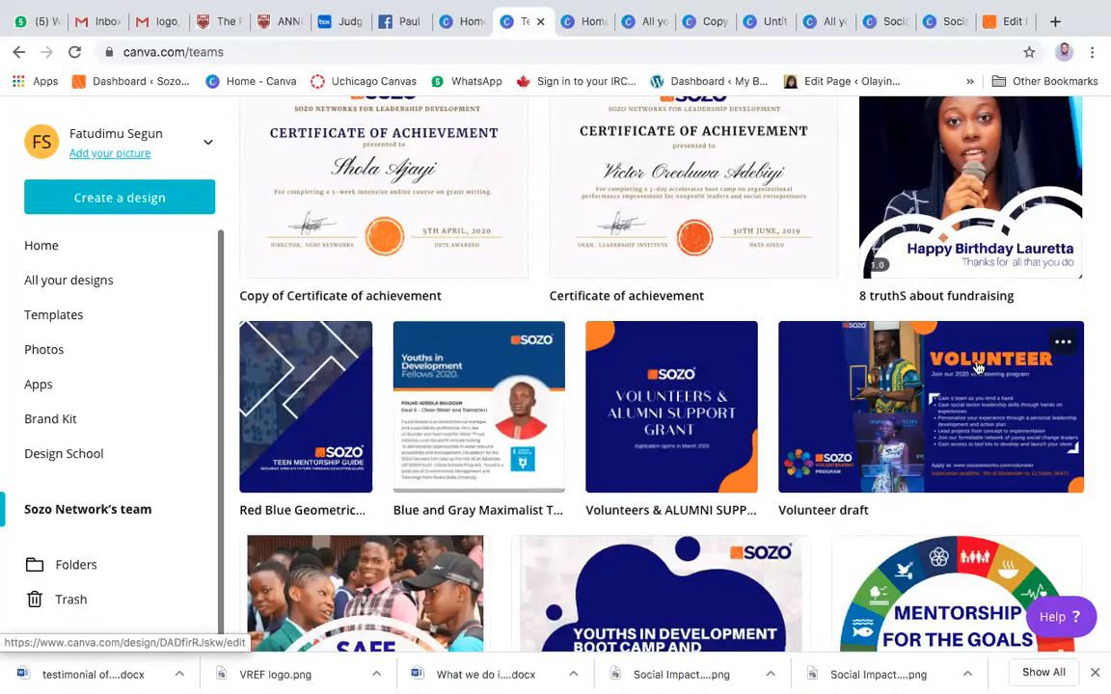
{"action": "left_click", "coordinate": [928, 443]}
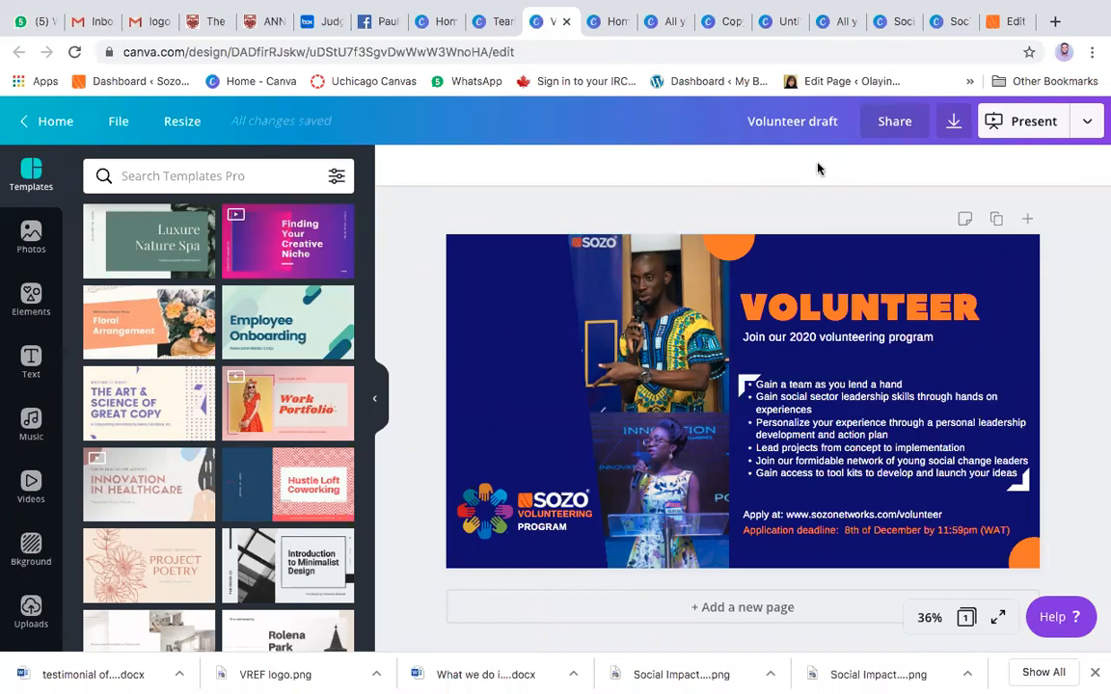
Return to the home page and look through the recently edited designs
{"action": "left_click", "coordinate": [25, 129]}
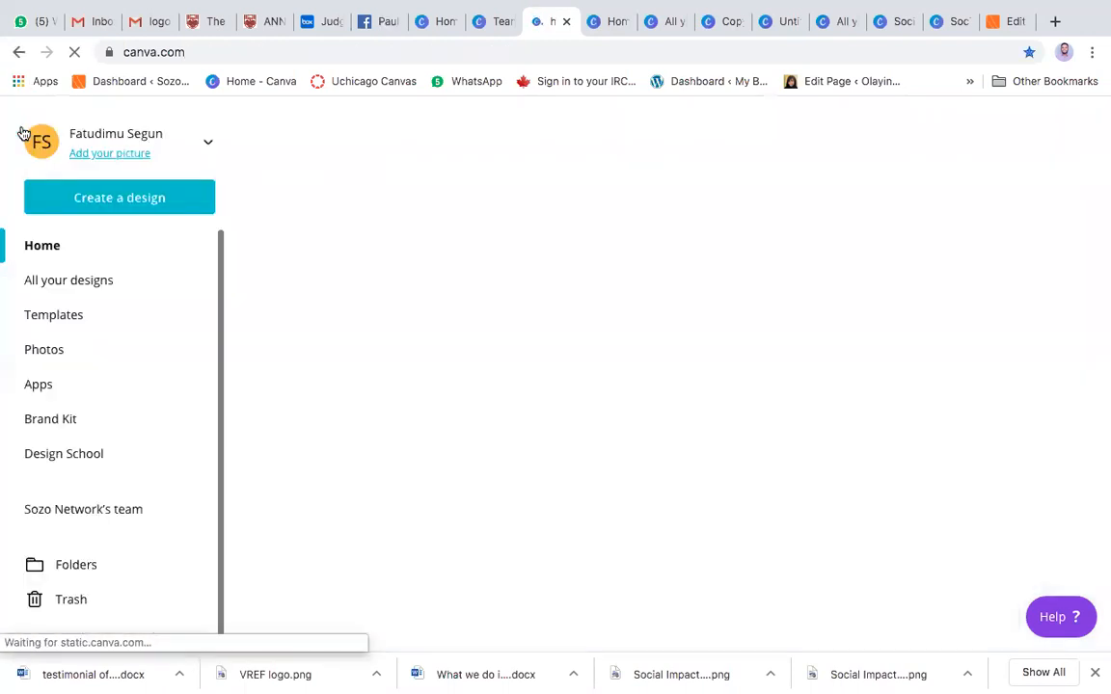
{"action": "scroll", "coordinate": [741, 477], "scroll_direction": "down", "scroll_amount": 5}
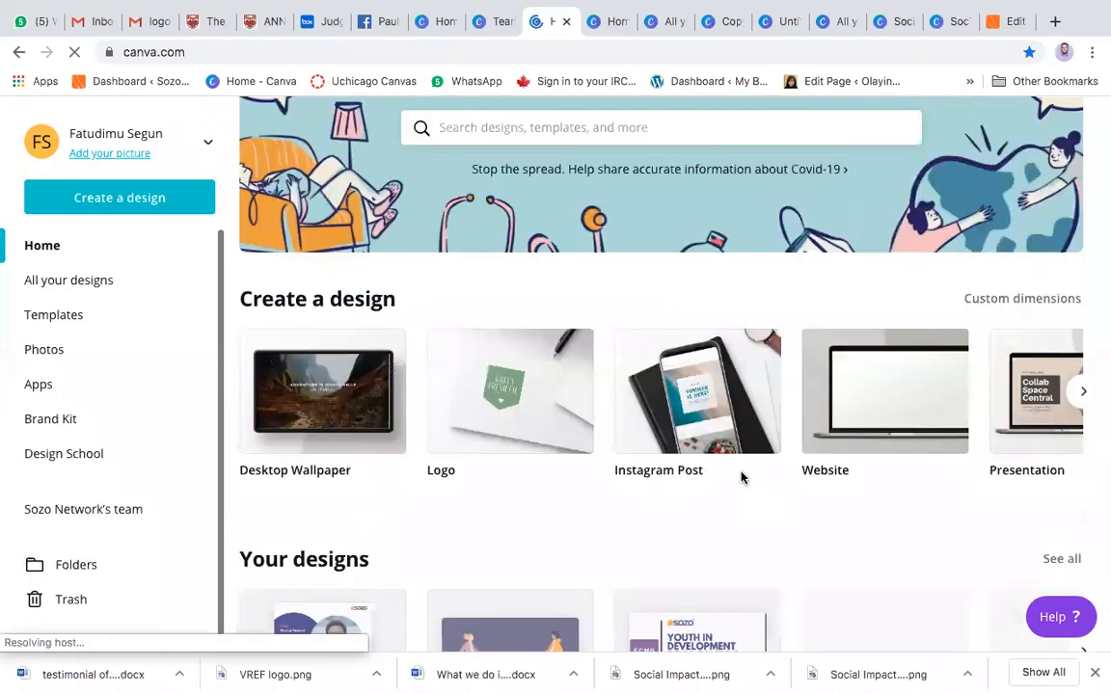
{"action": "scroll", "coordinate": [474, 442], "scroll_direction": "down", "scroll_amount": 2}
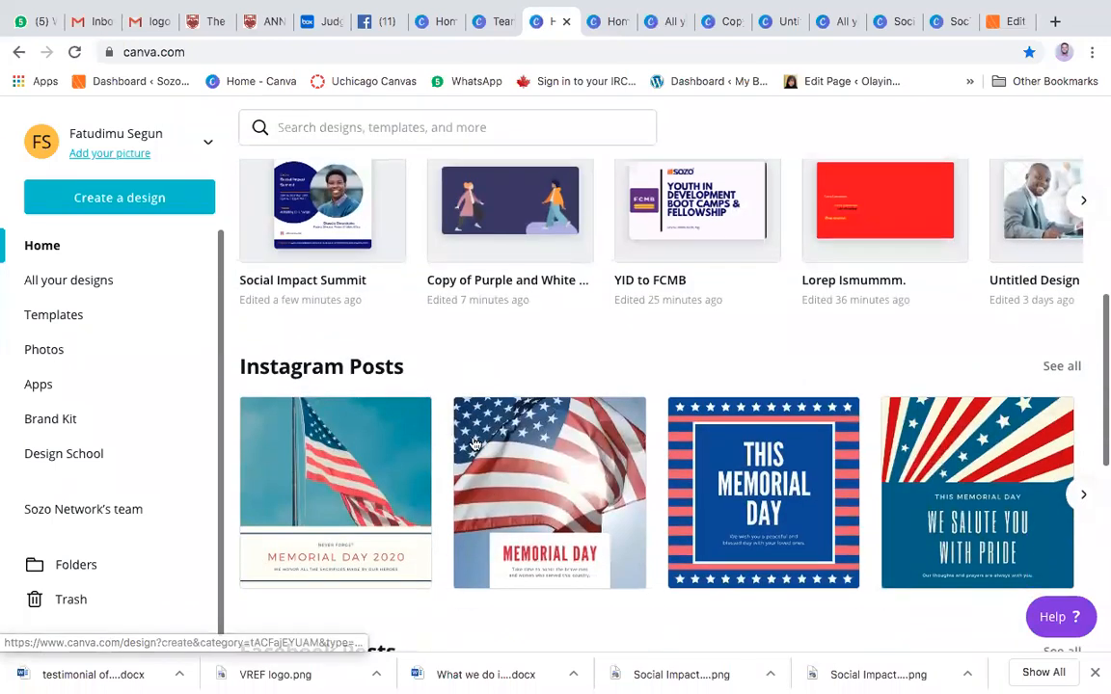
{"action": "scroll", "coordinate": [900, 206], "scroll_direction": "right", "scroll_amount": 4}
{"action": "scroll", "coordinate": [901, 205], "scroll_direction": "right", "scroll_amount": 5}
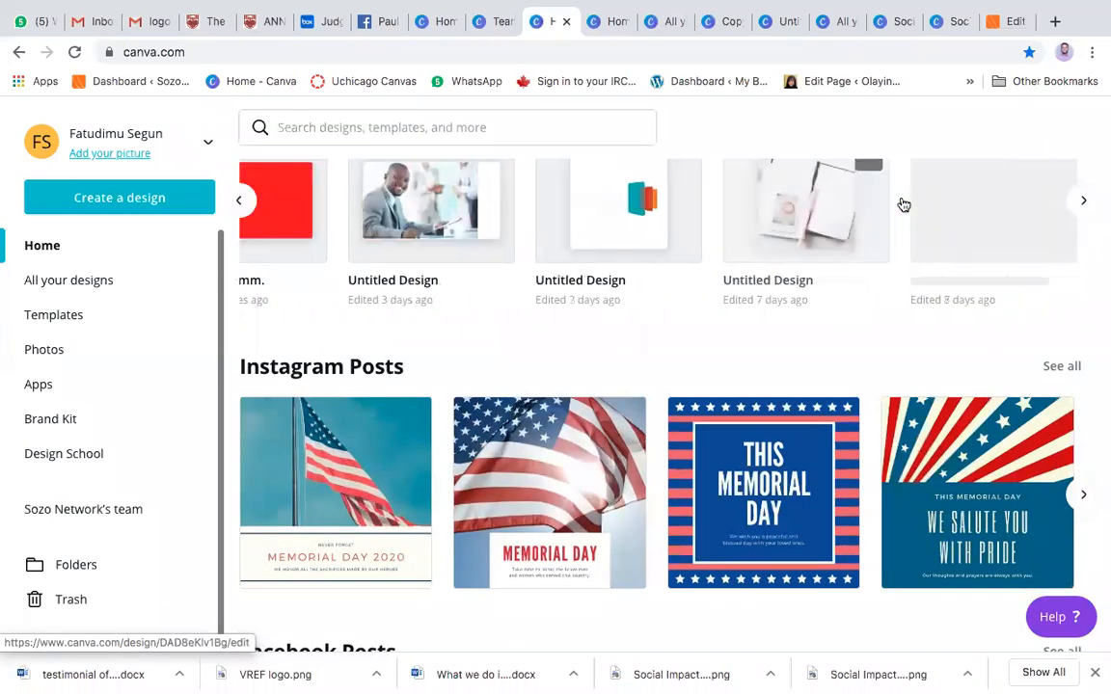
{"action": "left_click", "coordinate": [1083, 203]}
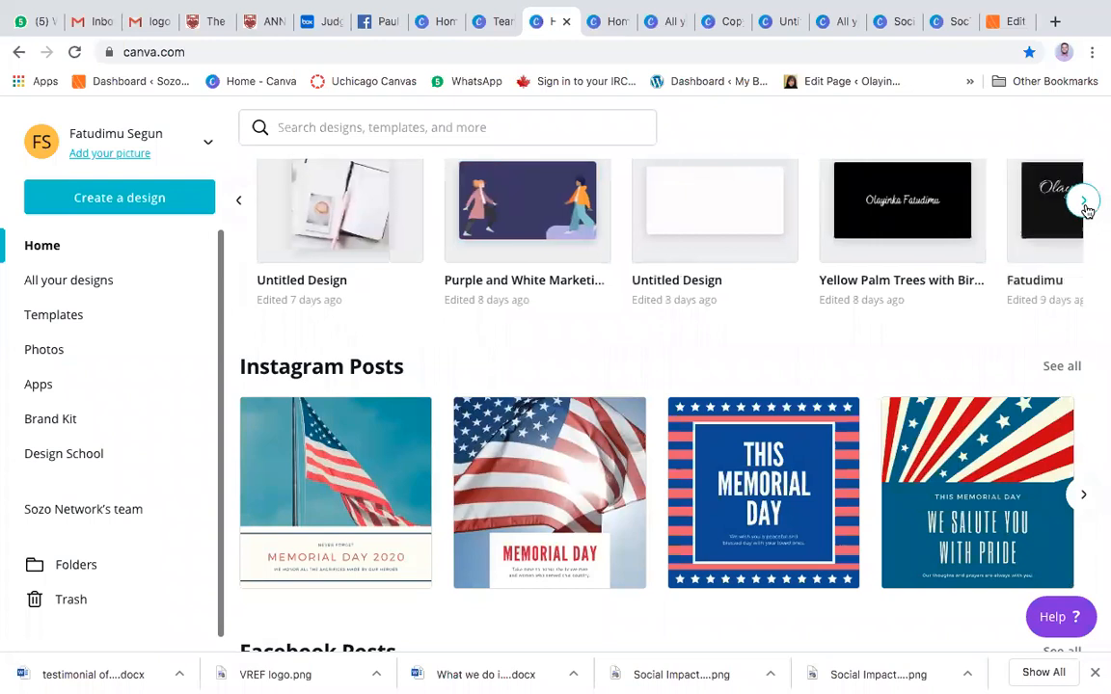
{"action": "scroll", "coordinate": [937, 257], "scroll_direction": "up", "scroll_amount": 3}
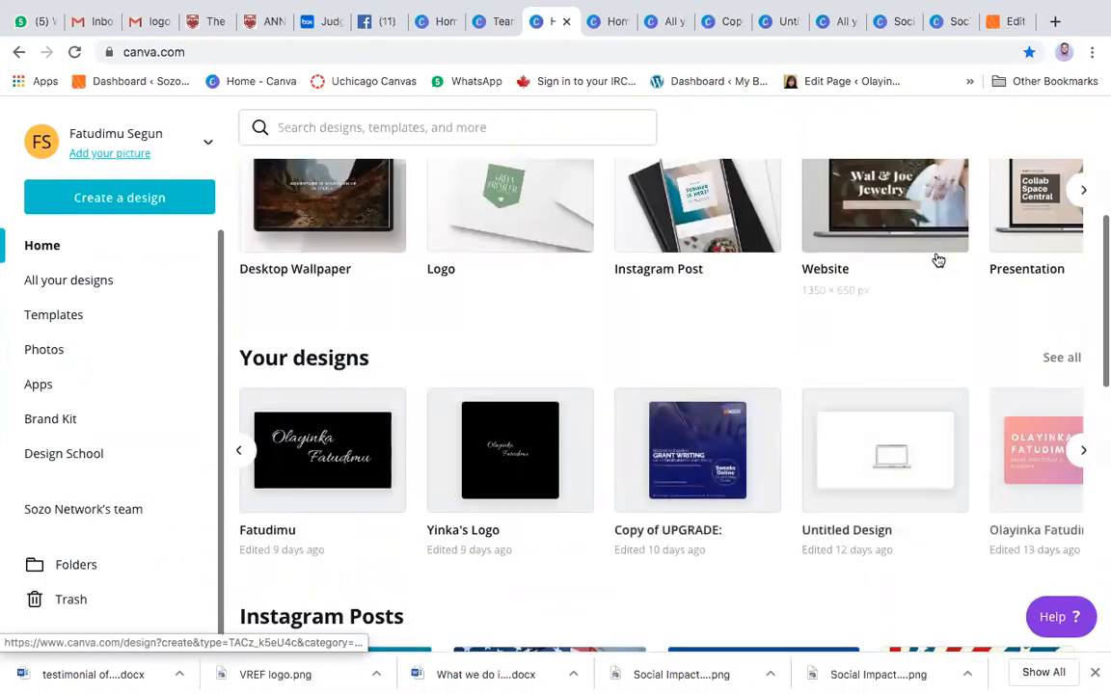
Show the full list of your designs and open the Copy of Certificate of achievement design
{"action": "left_click", "coordinate": [1061, 357]}
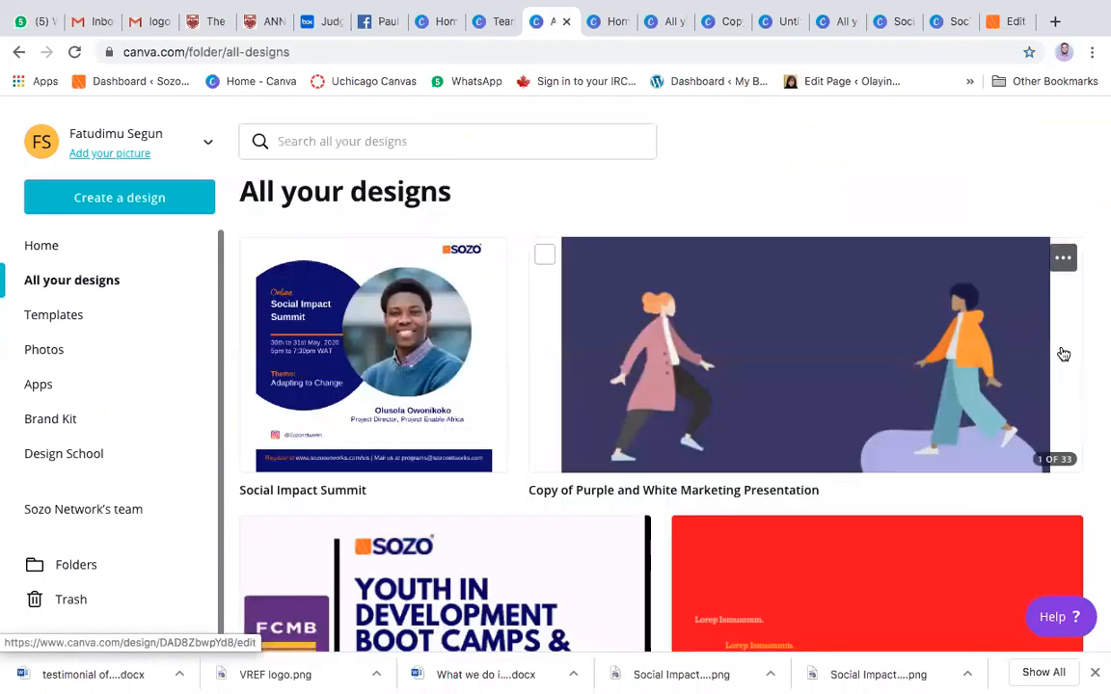
{"action": "scroll", "coordinate": [806, 566], "scroll_direction": "down", "scroll_amount": 8}
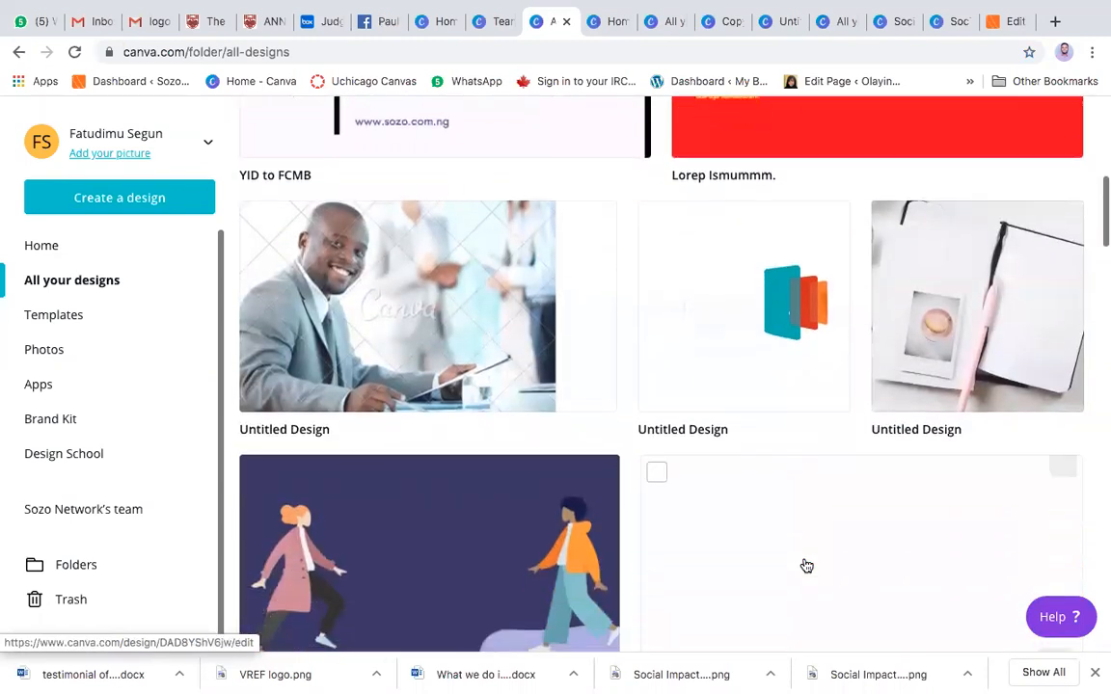
{"action": "scroll", "coordinate": [806, 566], "scroll_direction": "down", "scroll_amount": 7}
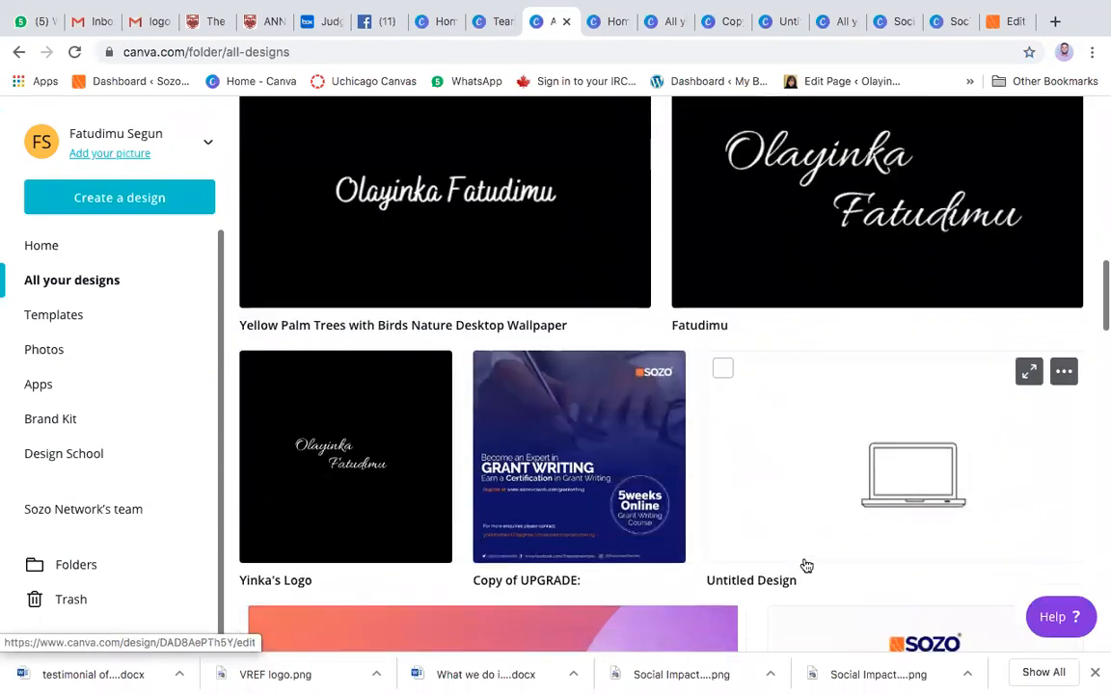
{"action": "scroll", "coordinate": [806, 566], "scroll_direction": "down", "scroll_amount": 2}
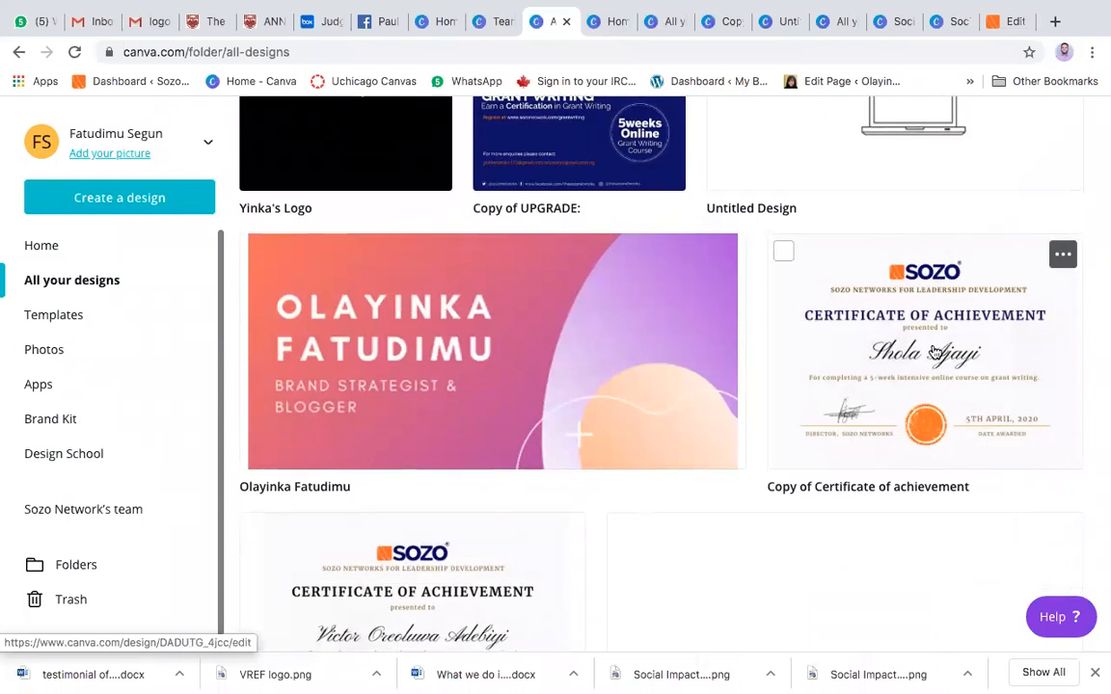
{"action": "left_click", "coordinate": [932, 351]}
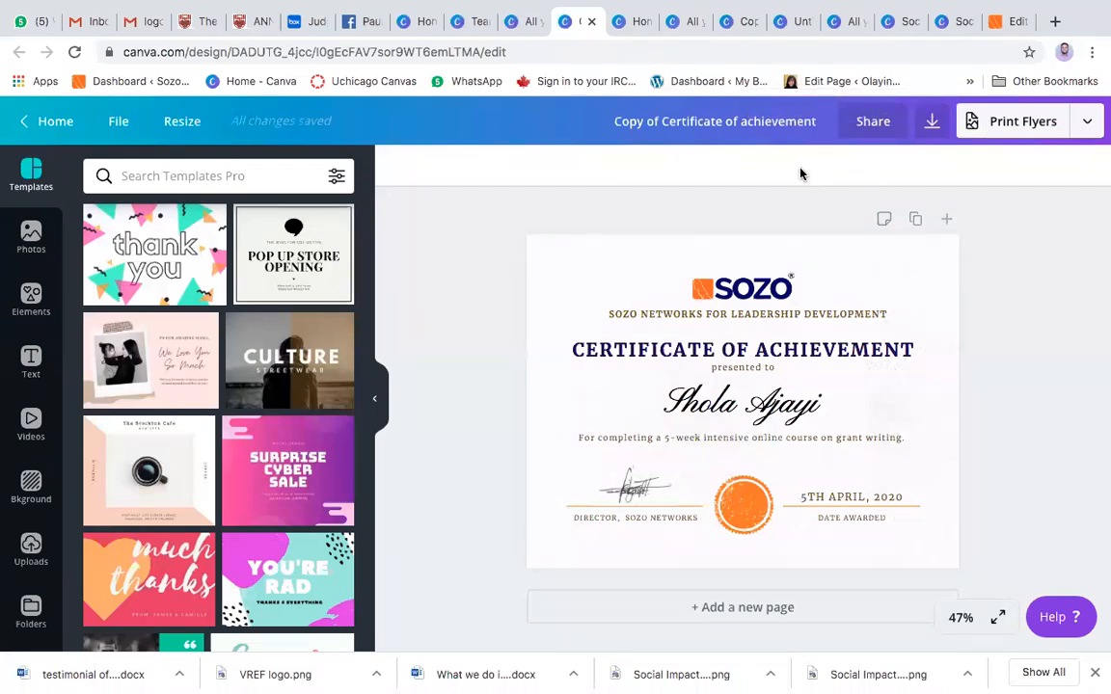
Try to select the SOZO logo together with the organization line below it on the certificate
{"action": "left_click", "coordinate": [757, 319]}
{"action": "left_click", "coordinate": [752, 283]}
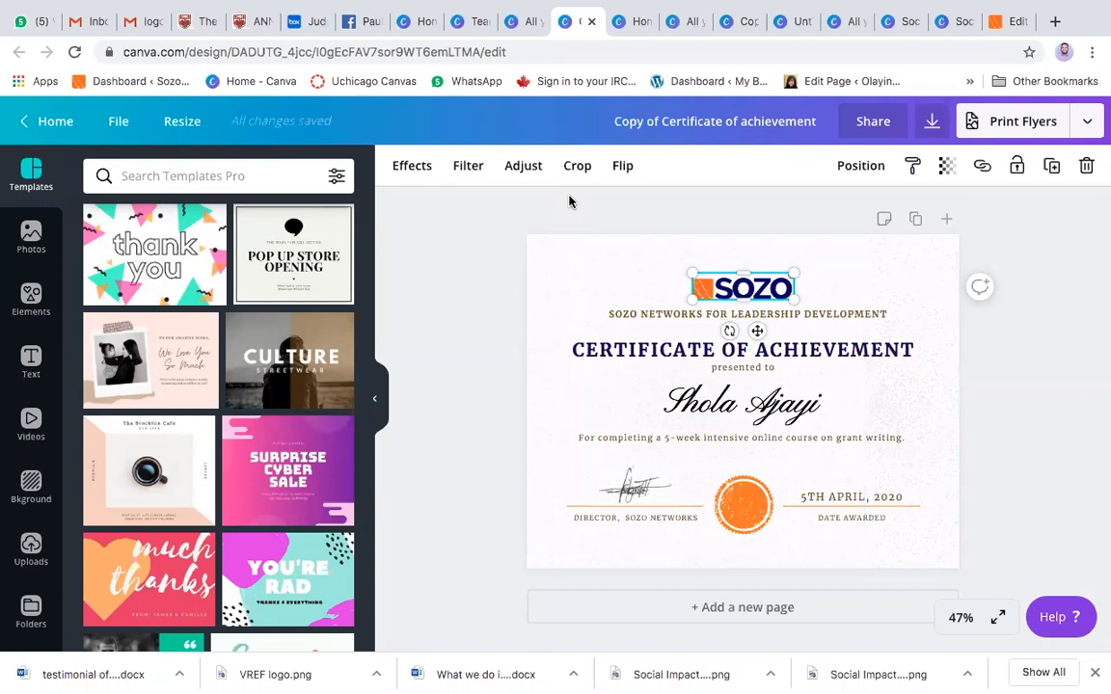
{"action": "left_click_drag", "start_coordinate": [569, 202], "coordinate": [923, 329]}
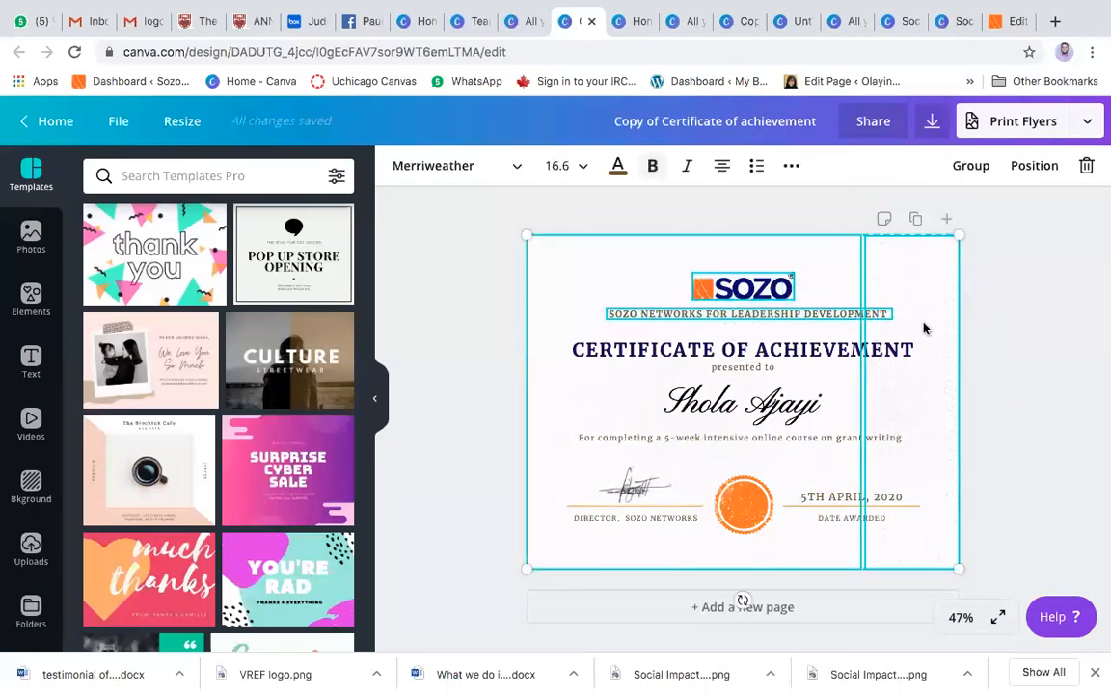
{"action": "left_click", "coordinate": [1008, 336]}
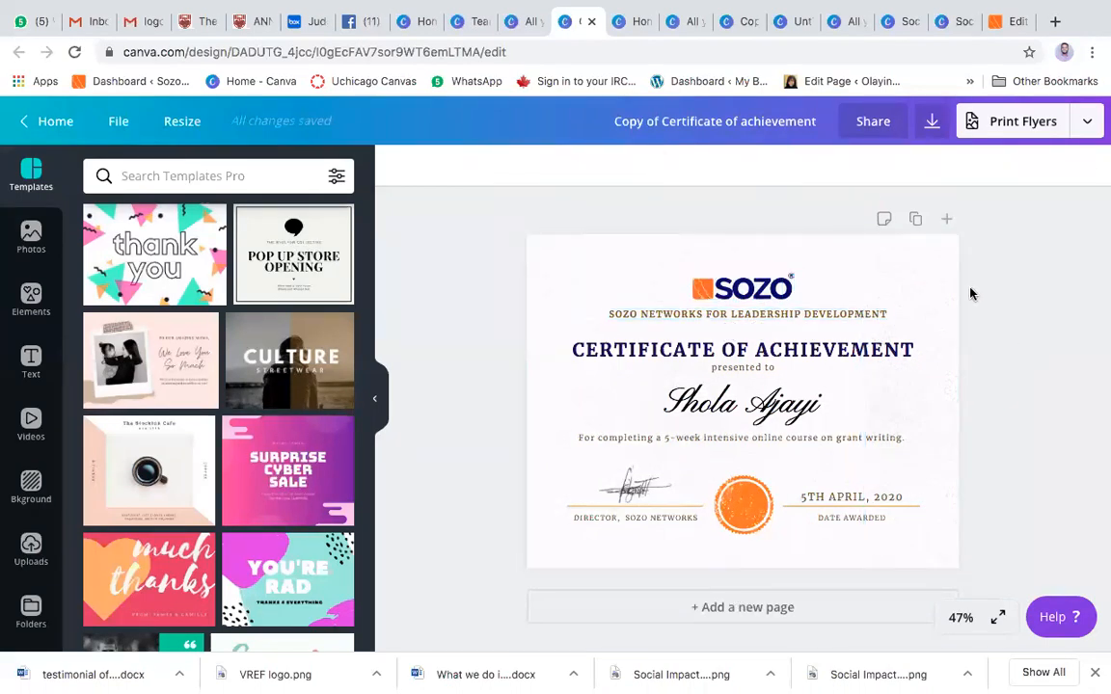
Move the textured strip partly off the certificate's right edge and back into place
{"action": "left_click", "coordinate": [907, 297]}
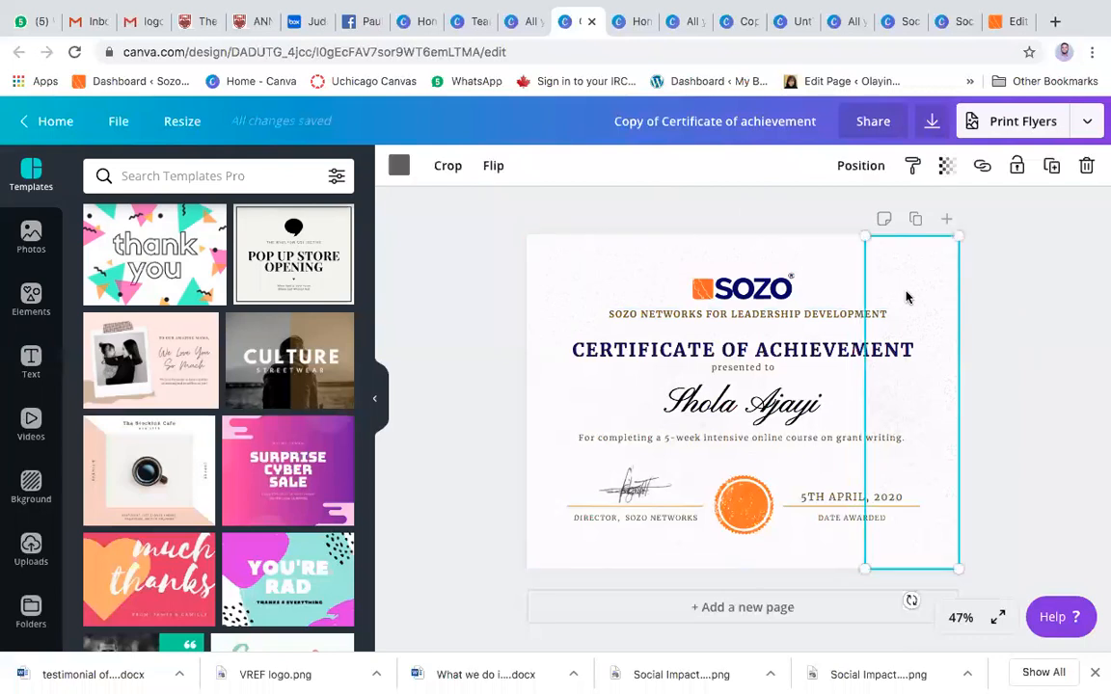
{"action": "left_click_drag", "start_coordinate": [902, 286], "coordinate": [963, 302]}
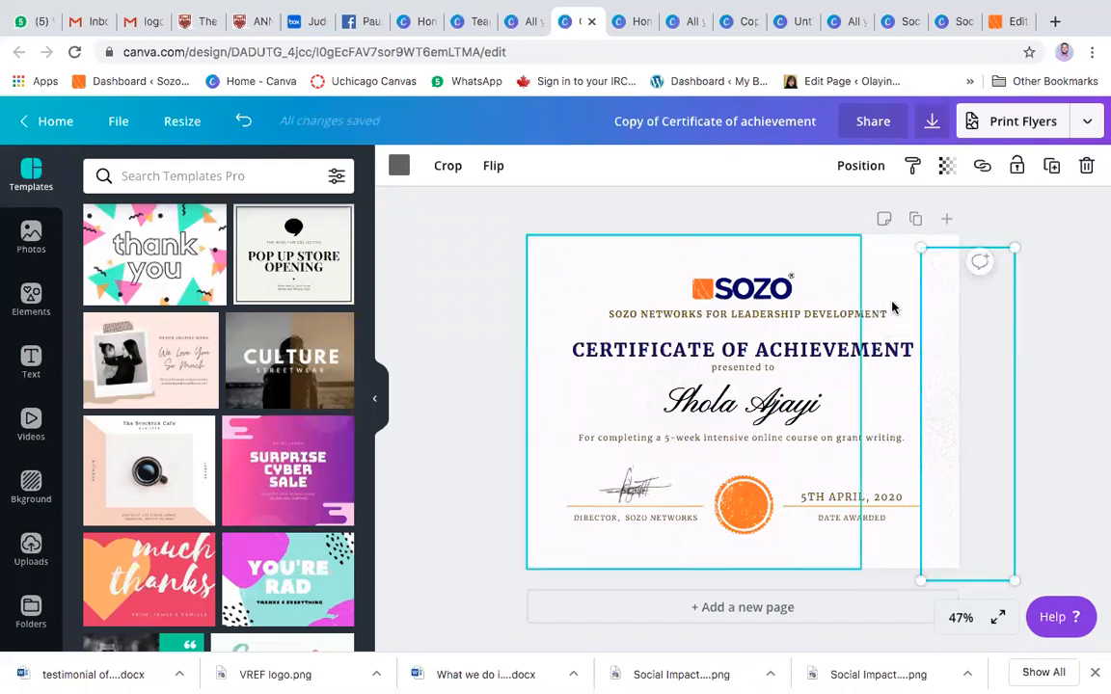
{"action": "left_click_drag", "start_coordinate": [965, 361], "coordinate": [905, 349]}
{"action": "left_click", "coordinate": [764, 246]}
{"action": "left_click", "coordinate": [1020, 368]}
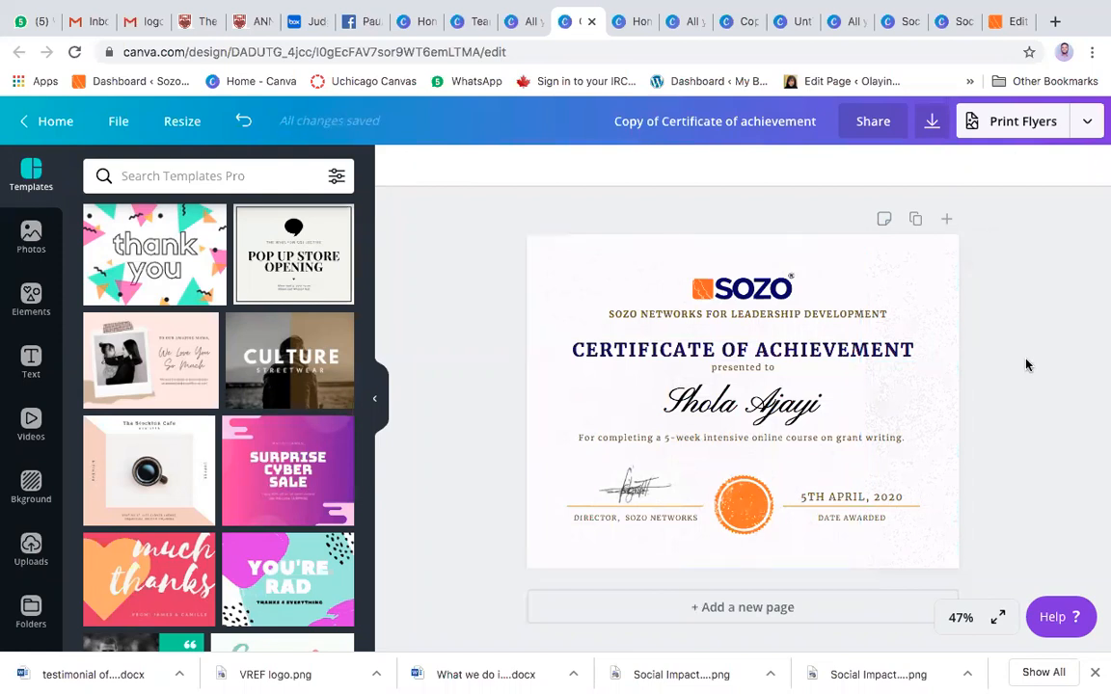
Remove the textured strip from the certificate's right side and try again to select the logo with the organization line
{"action": "left_click", "coordinate": [908, 318]}
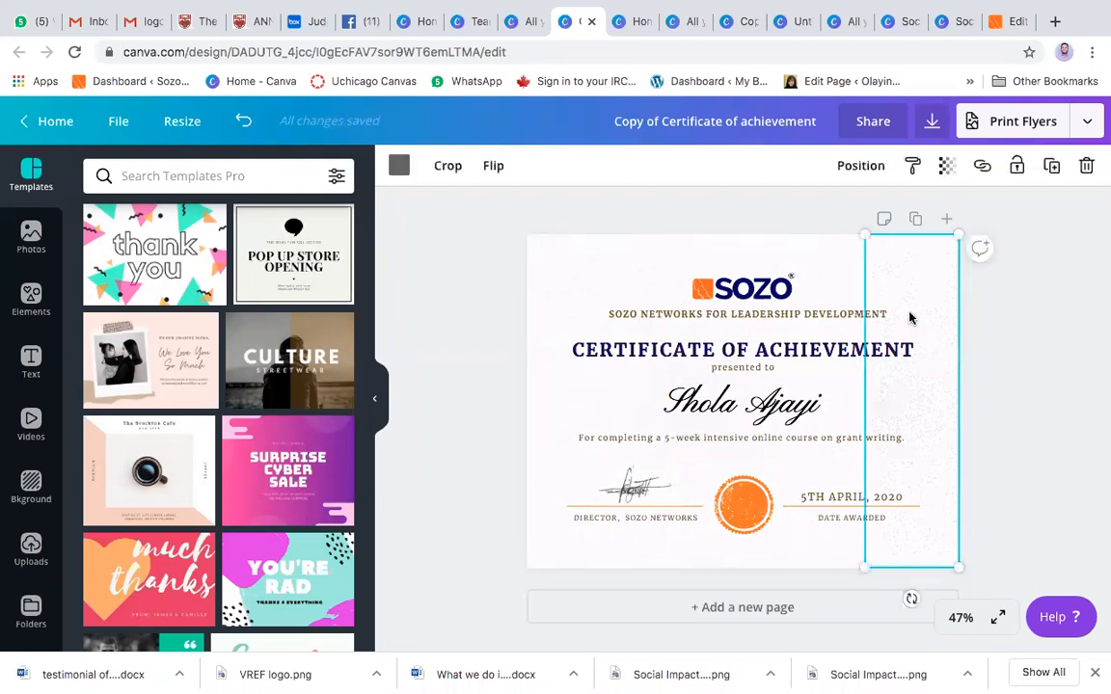
{"action": "left_click_drag", "start_coordinate": [910, 317], "coordinate": [1051, 335]}
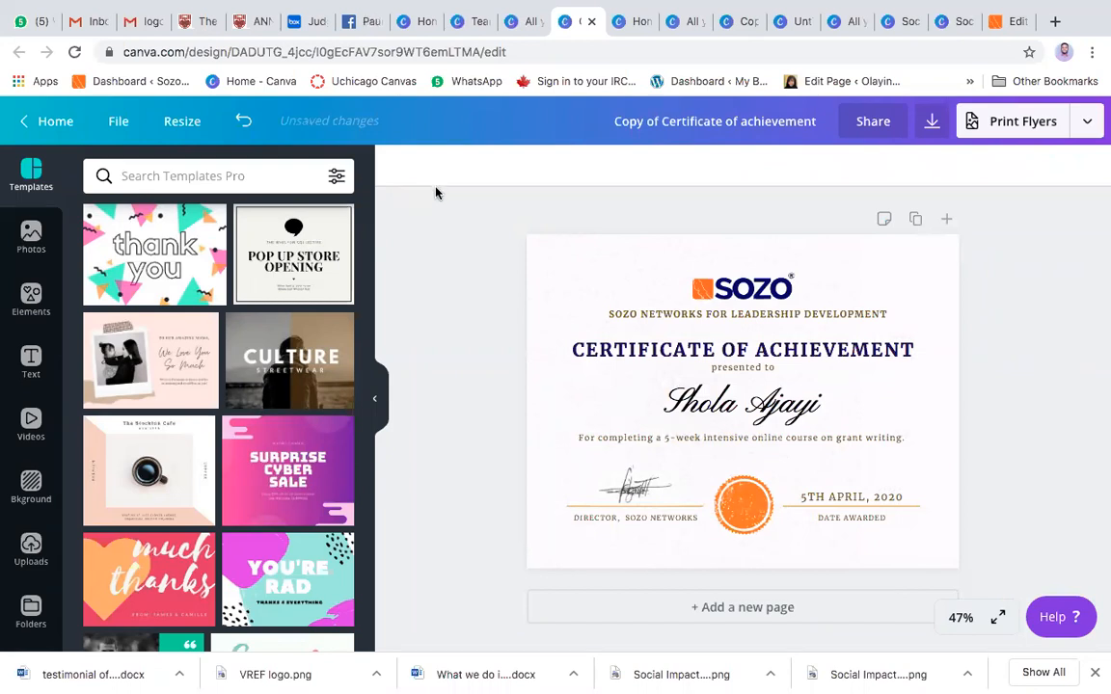
{"action": "left_click_drag", "start_coordinate": [440, 190], "coordinate": [915, 329]}
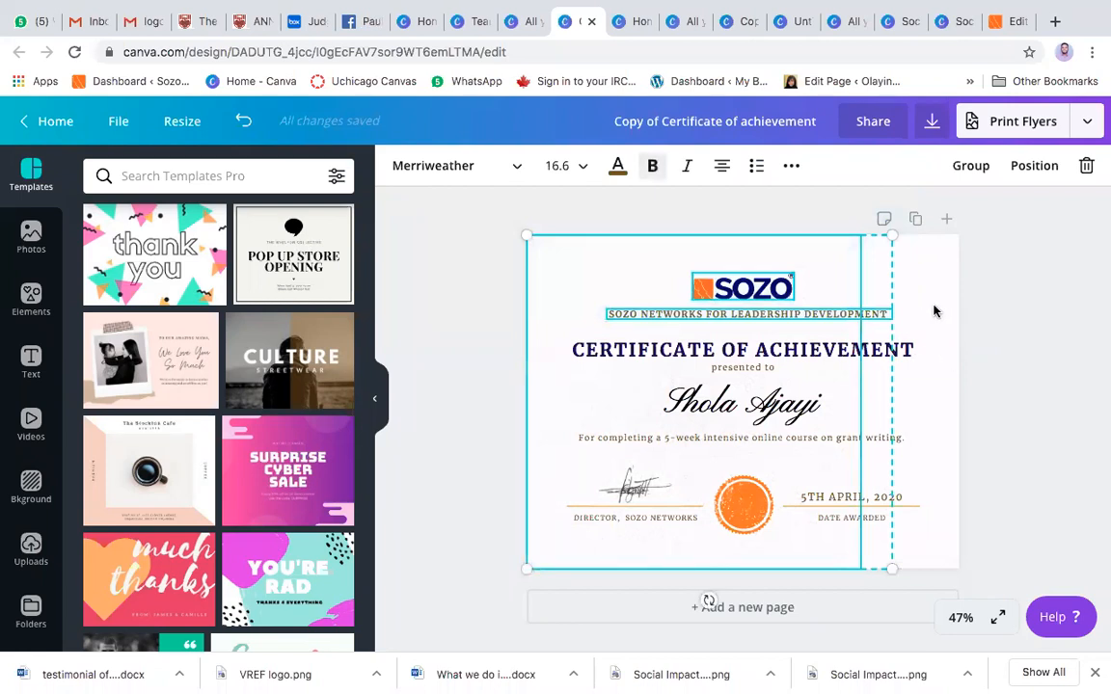
{"action": "left_click", "coordinate": [958, 308]}
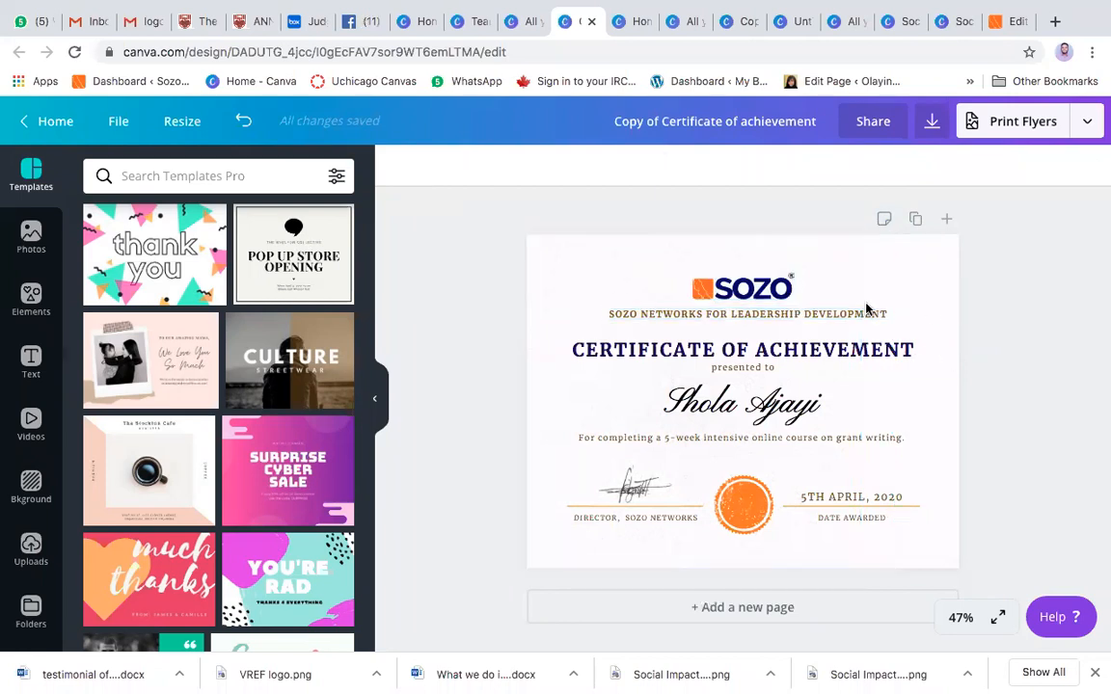
Clear the remaining background texture from the certificate and group the SOZO logo with the organization line
{"action": "left_click", "coordinate": [669, 316]}
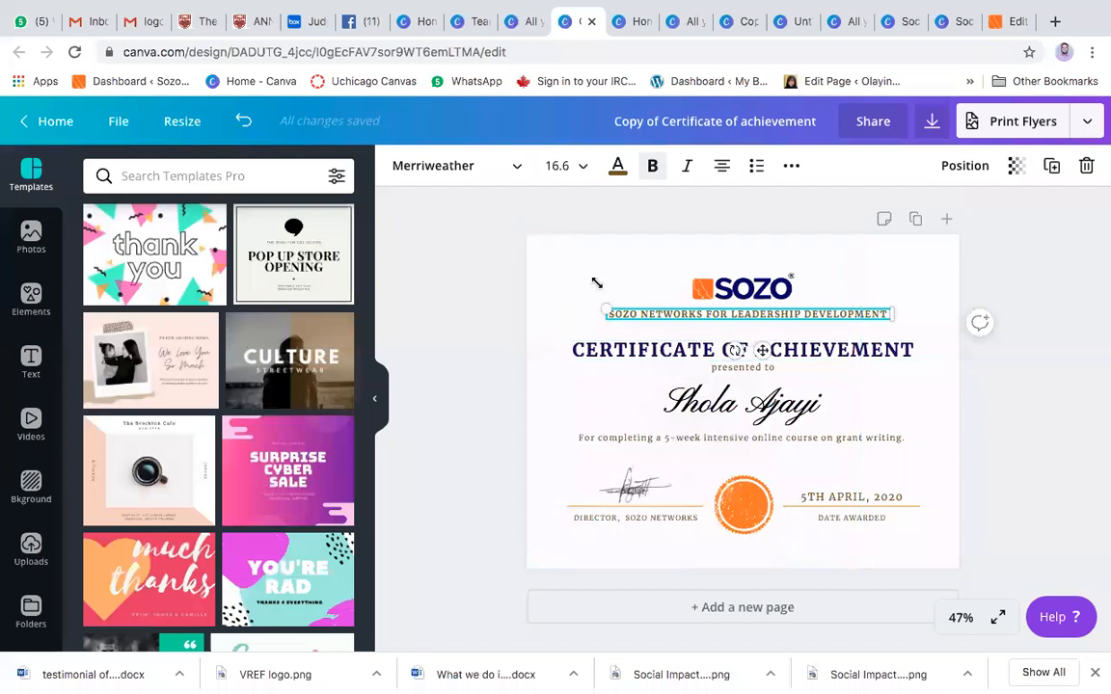
{"action": "left_click_drag", "start_coordinate": [567, 283], "coordinate": [530, 395]}
{"action": "left_click_drag", "start_coordinate": [517, 212], "coordinate": [925, 329]}
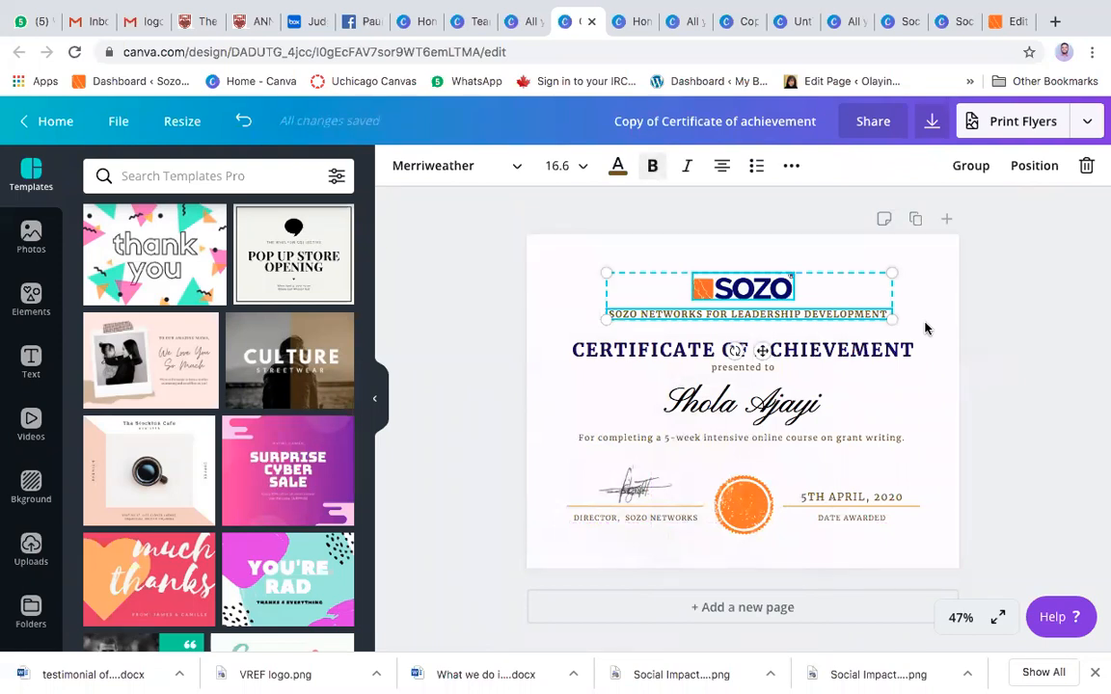
{"action": "left_click", "coordinate": [978, 169]}
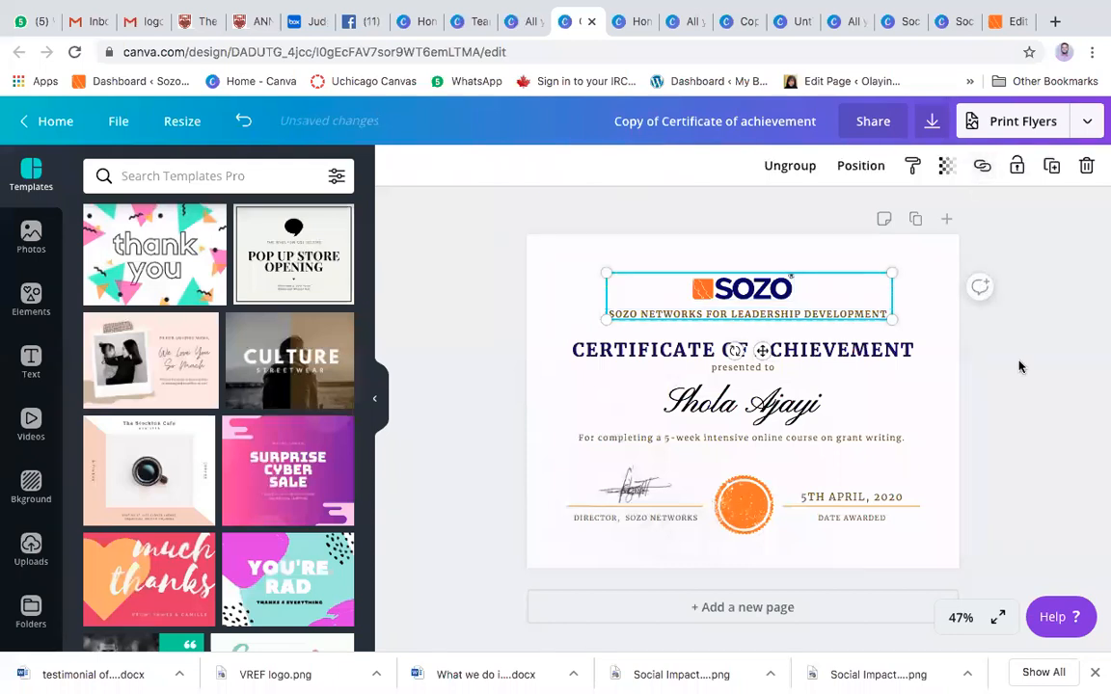
Shift the grouped logo and organization line slightly down and to the right, and ungroup them
{"action": "left_click_drag", "start_coordinate": [796, 297], "coordinate": [802, 303]}
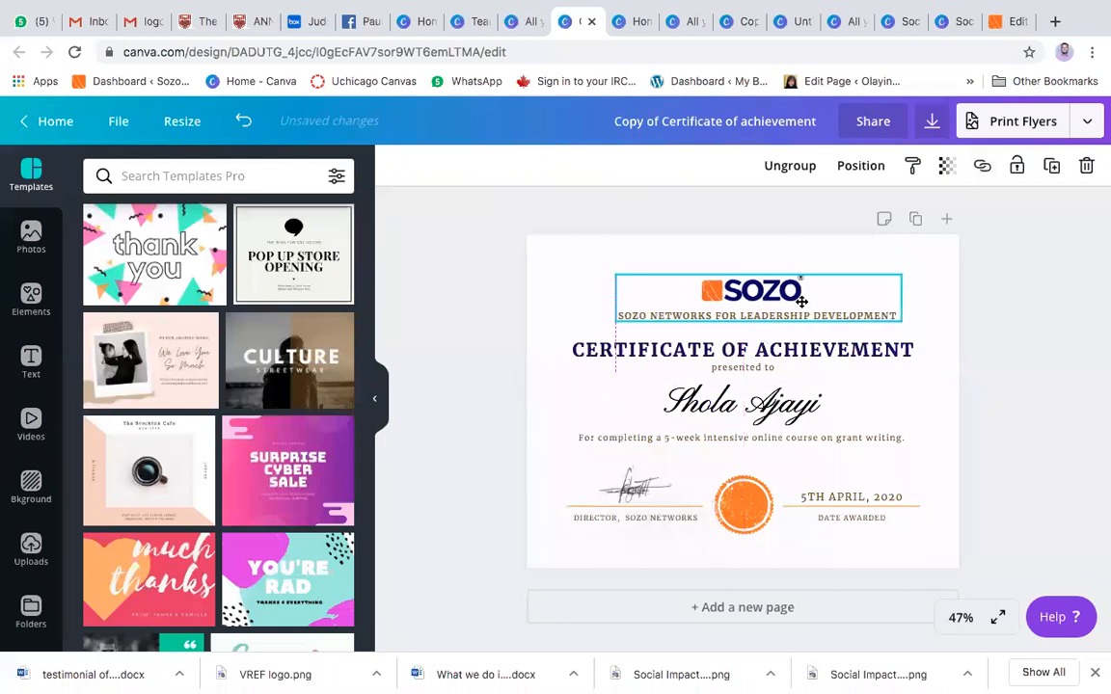
{"action": "left_click", "coordinate": [791, 167]}
{"action": "left_click", "coordinate": [820, 258]}
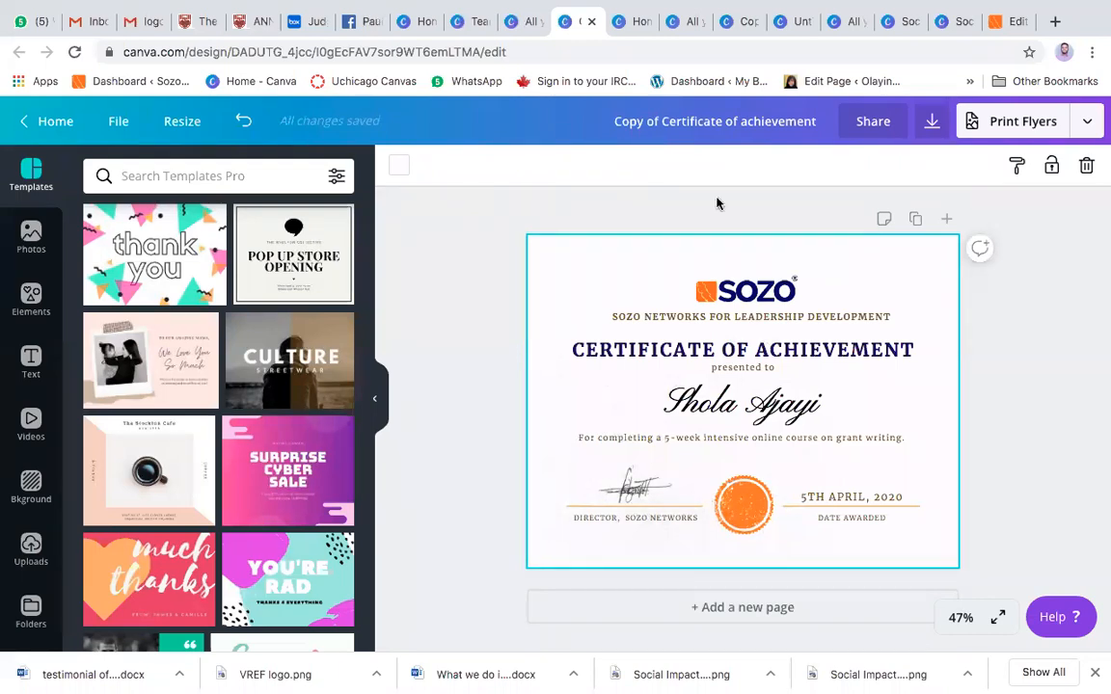
{"action": "left_click", "coordinate": [710, 275]}
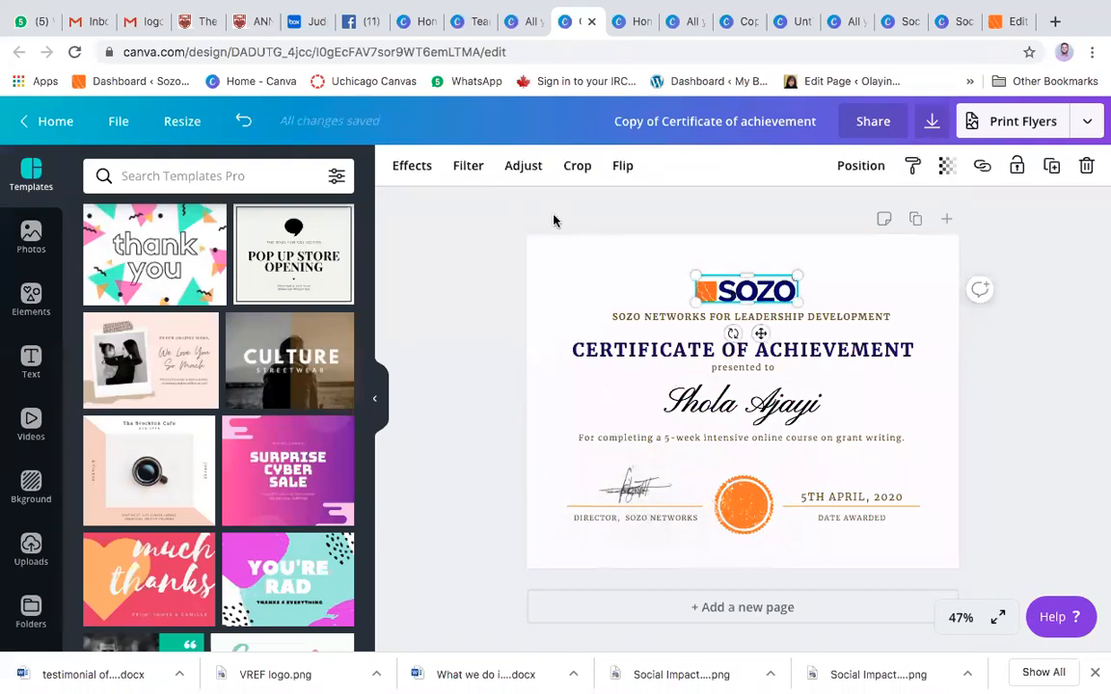
Undo all the changes made to the certificate, including the grouping and the removed textures
{"action": "key", "text": "super+z"}
{"action": "key", "text": "super+z"}
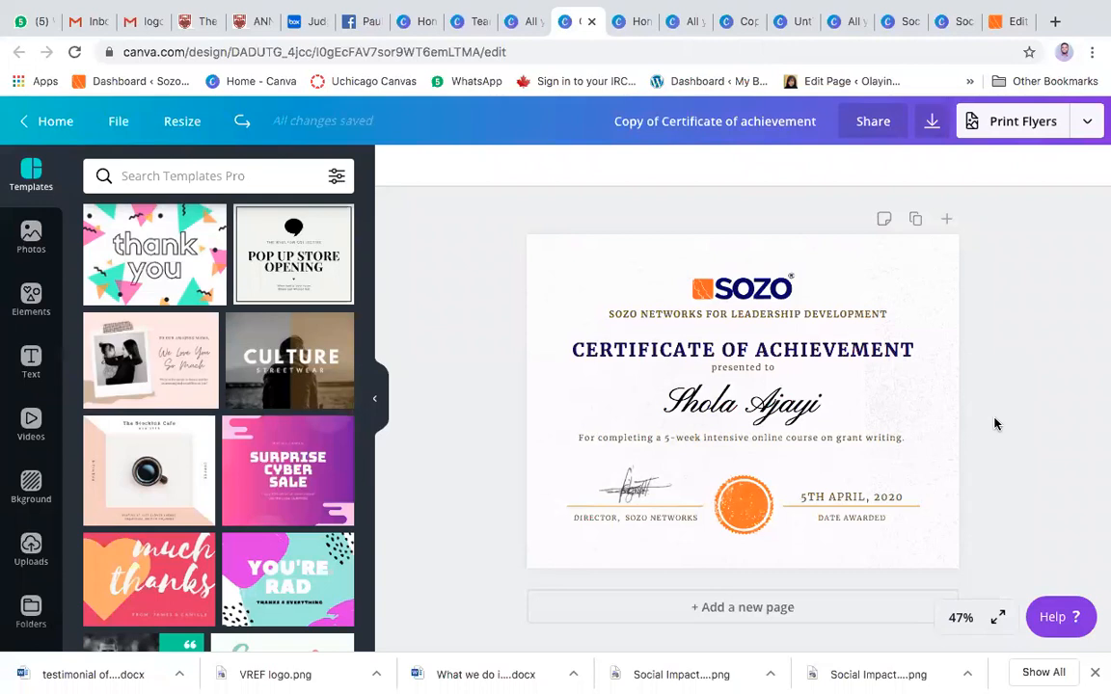
{"action": "mouse_move", "coordinate": [145, 43]}
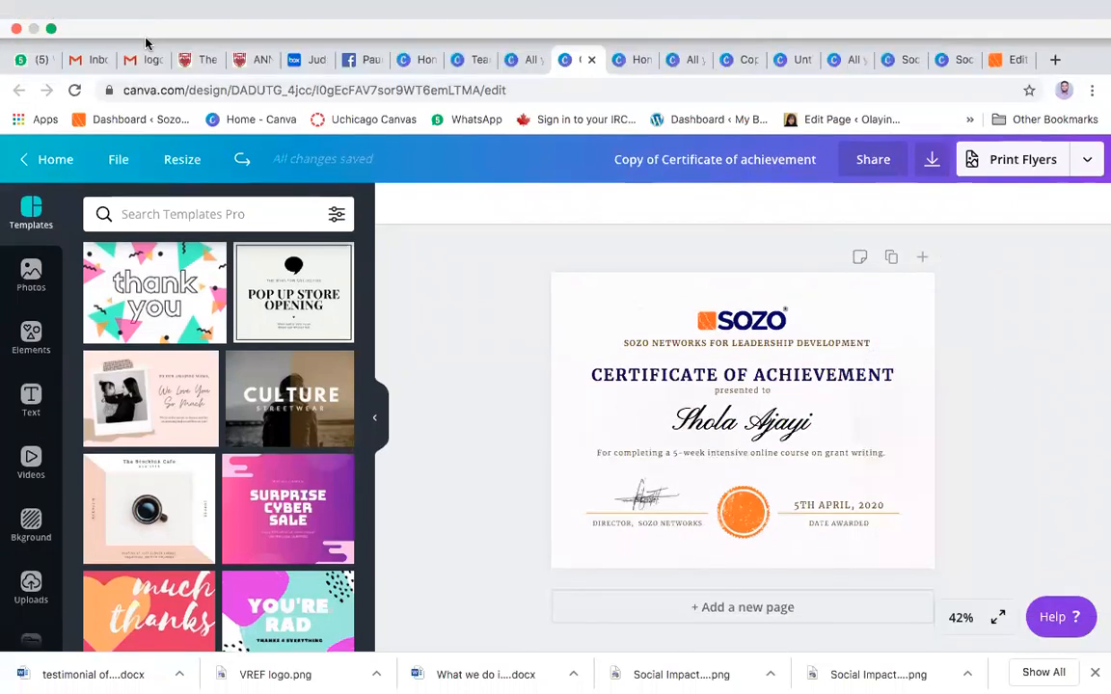
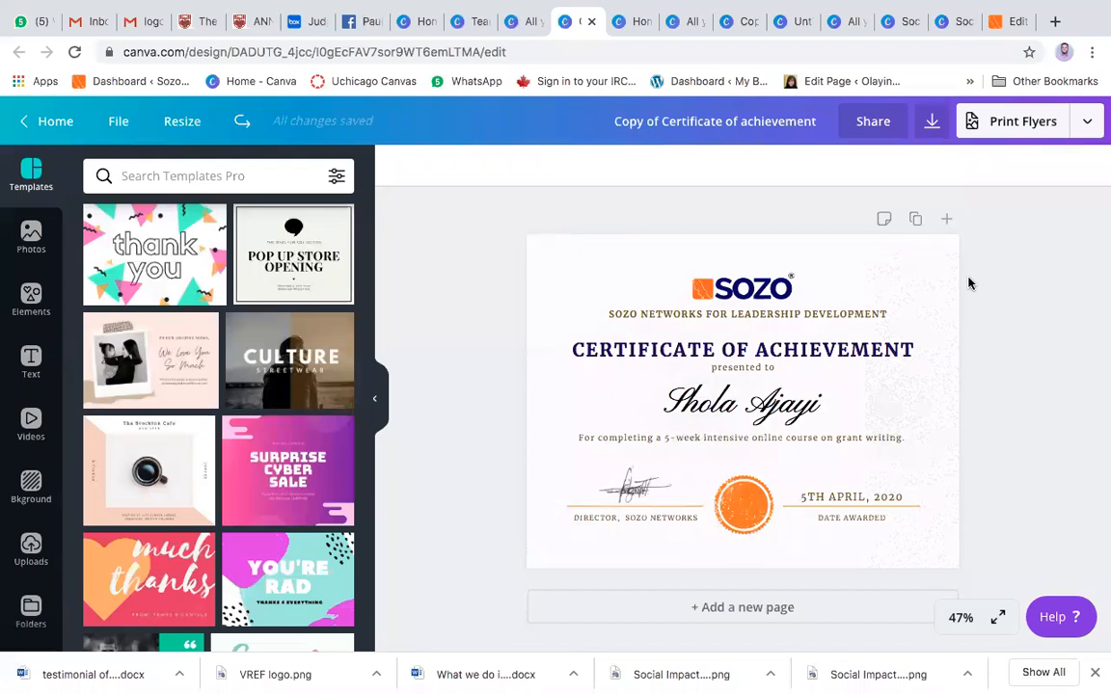
Switch back to the Social Impact Summit design showing page 6 and deselect the overlay on the mountain photo
{"action": "mouse_move", "coordinate": [880, 9]}
{"action": "left_click", "coordinate": [846, 28]}
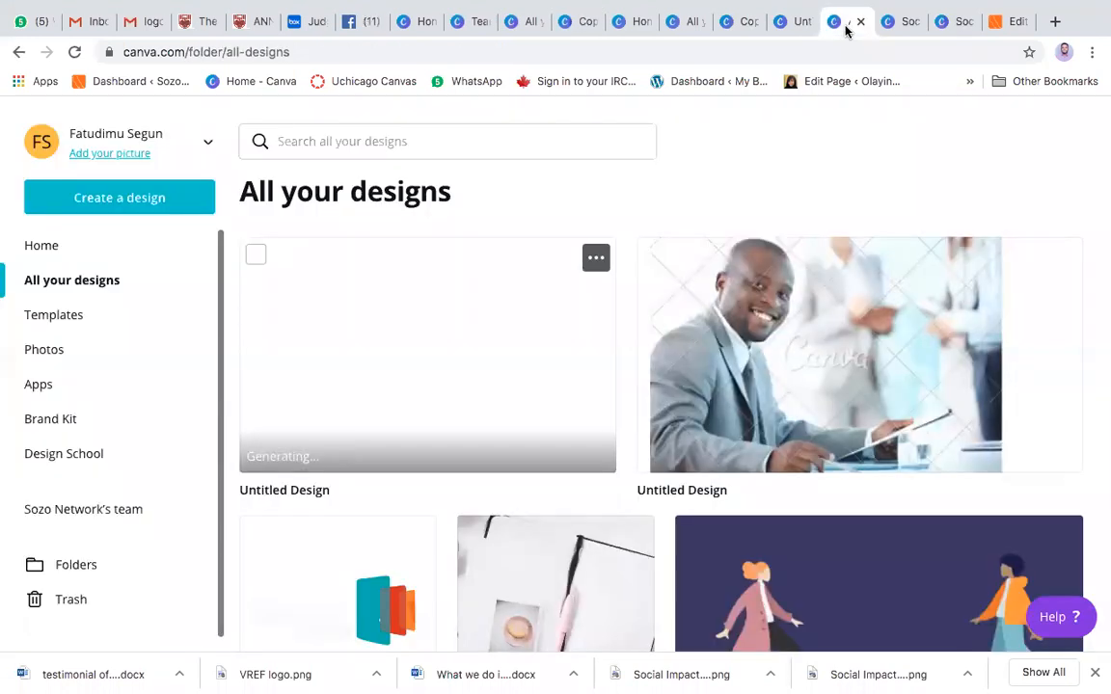
{"action": "left_click", "coordinate": [897, 24]}
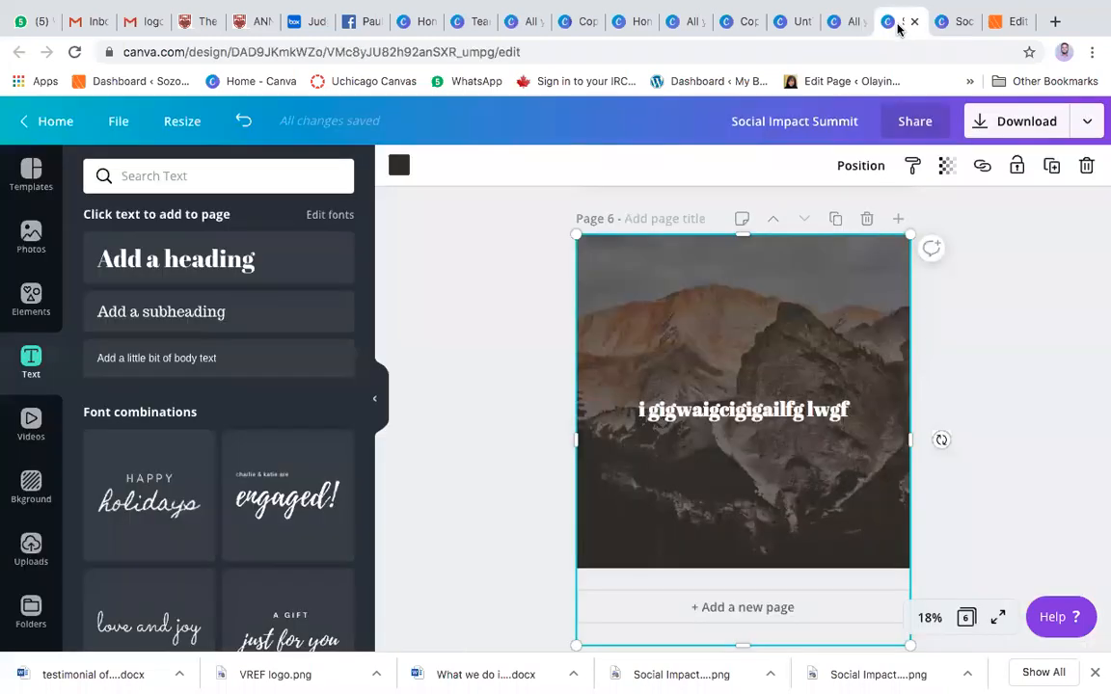
{"action": "left_click", "coordinate": [952, 34]}
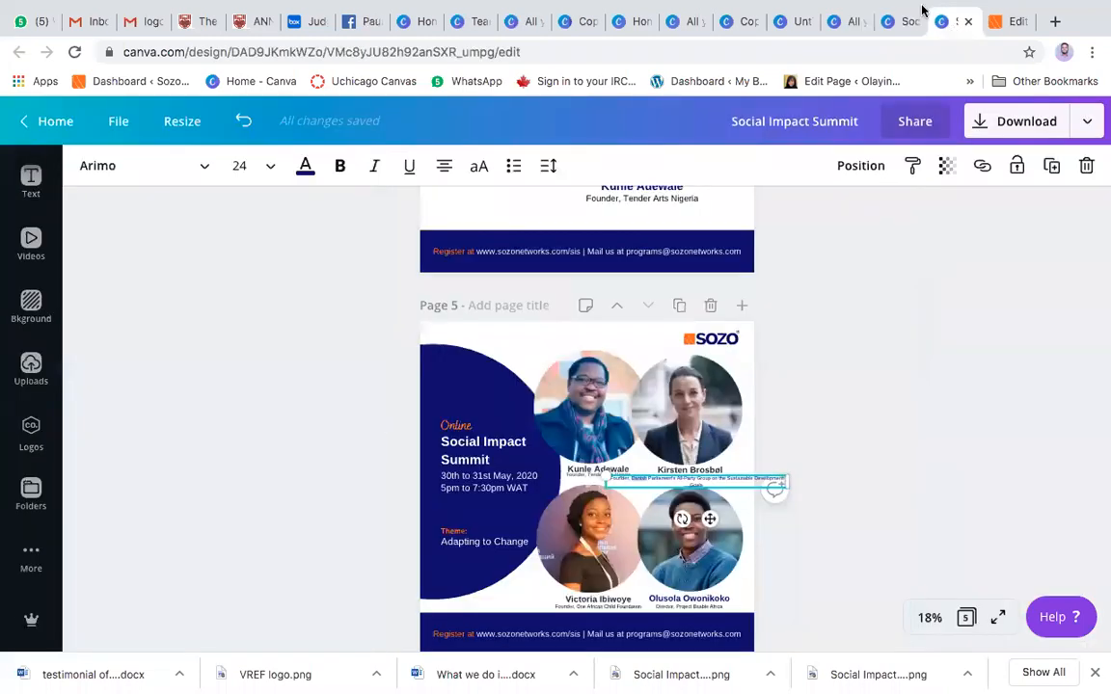
{"action": "left_click", "coordinate": [893, 20]}
{"action": "mouse_move", "coordinate": [724, 9]}
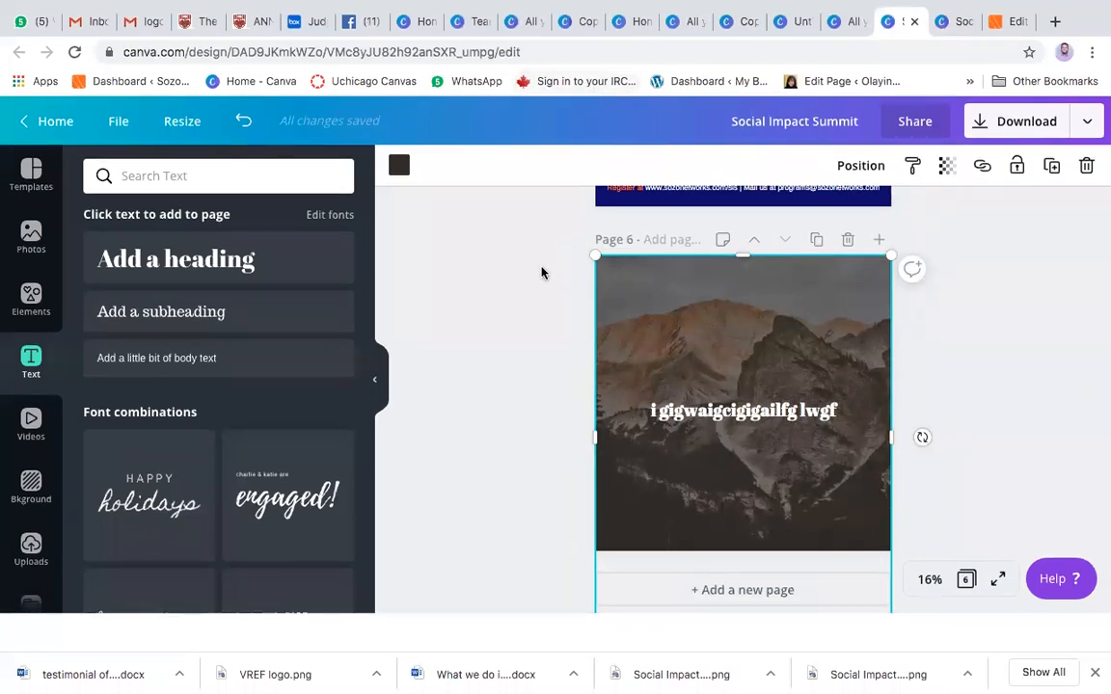
{"action": "left_click", "coordinate": [541, 273]}
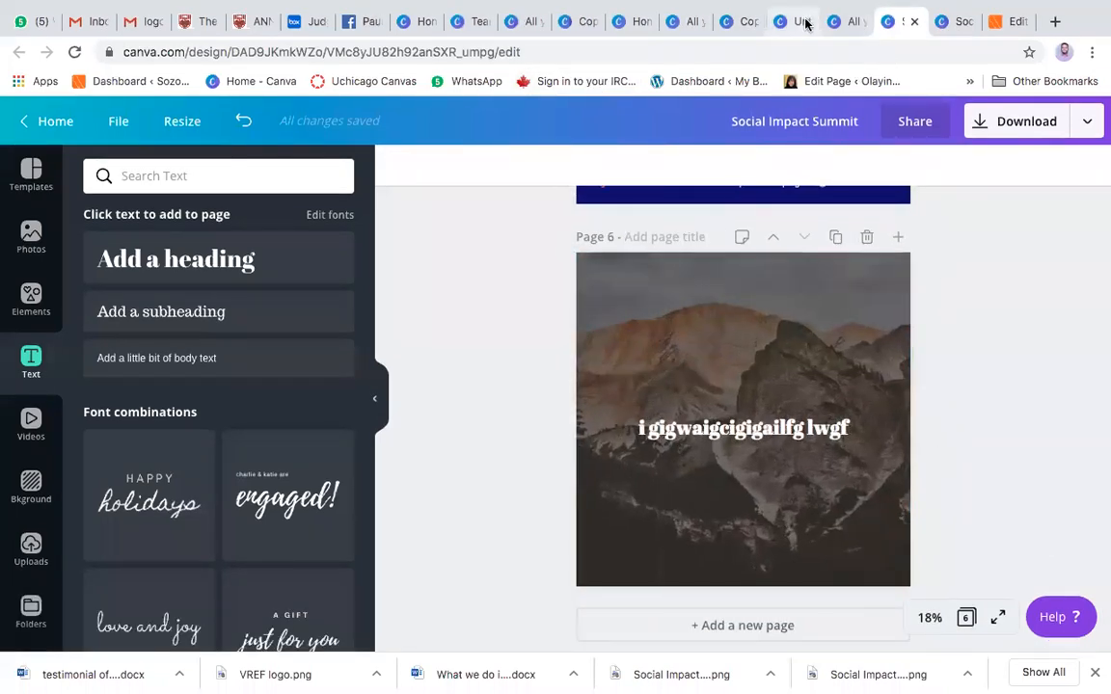
Look through the open Canva pages and the list of all designs for another example design to show
{"action": "left_click", "coordinate": [793, 21]}
{"action": "left_click", "coordinate": [834, 22]}
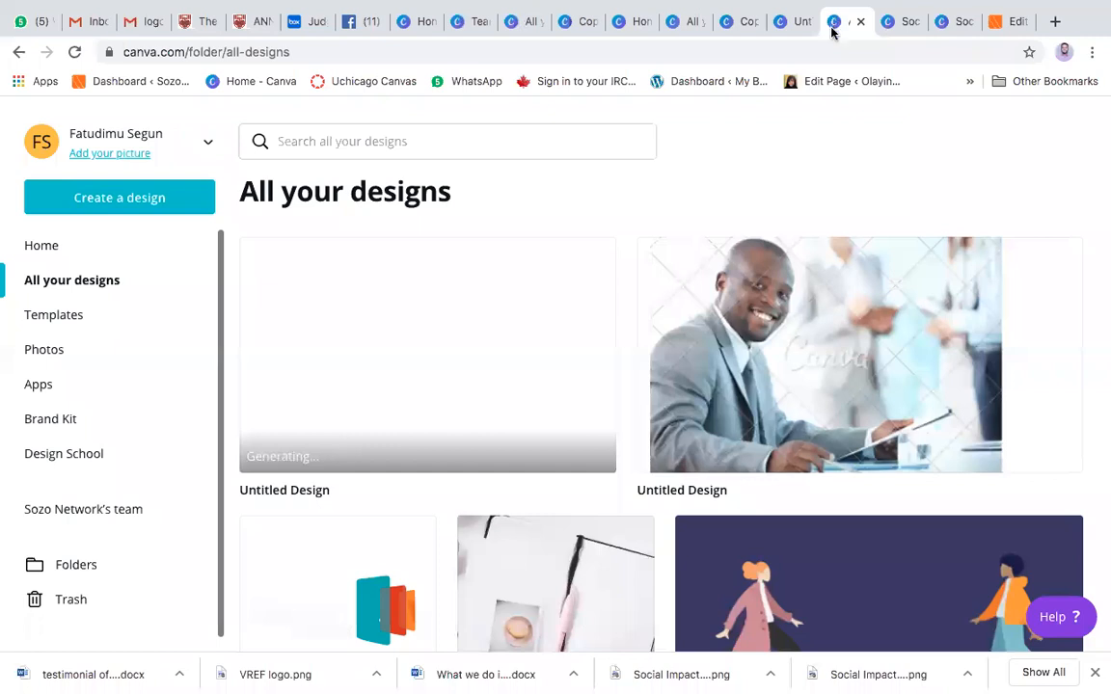
{"action": "scroll", "coordinate": [590, 397], "scroll_direction": "down", "scroll_amount": 10}
{"action": "scroll", "coordinate": [592, 398], "scroll_direction": "down", "scroll_amount": 5}
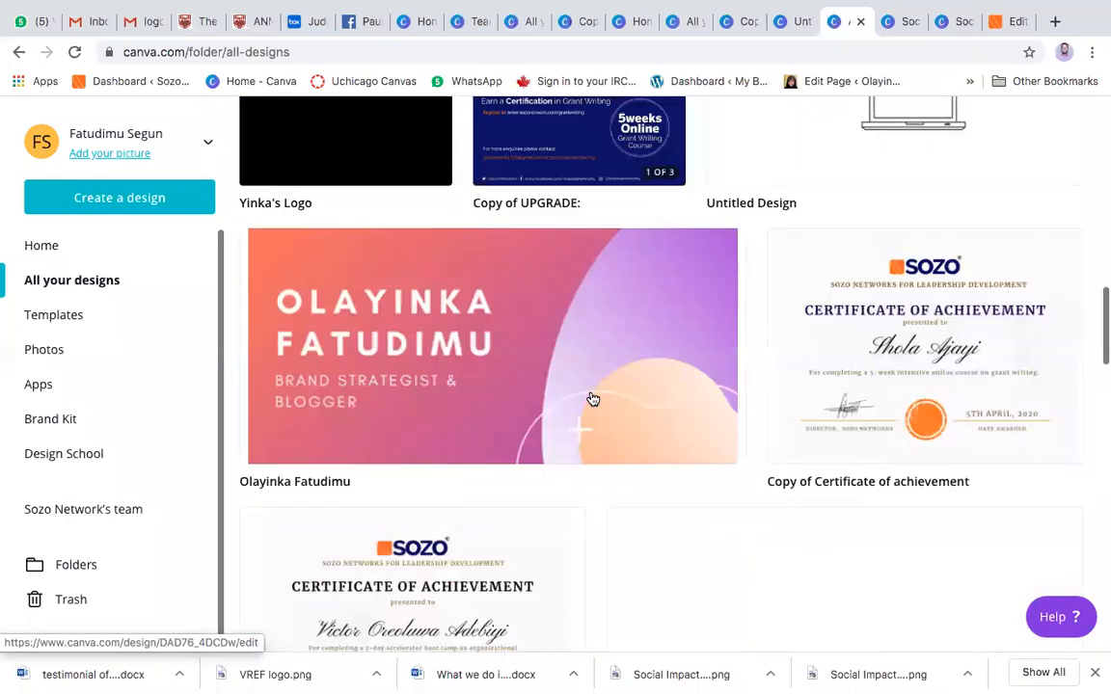
{"action": "scroll", "coordinate": [582, 374], "scroll_direction": "up", "scroll_amount": 7}
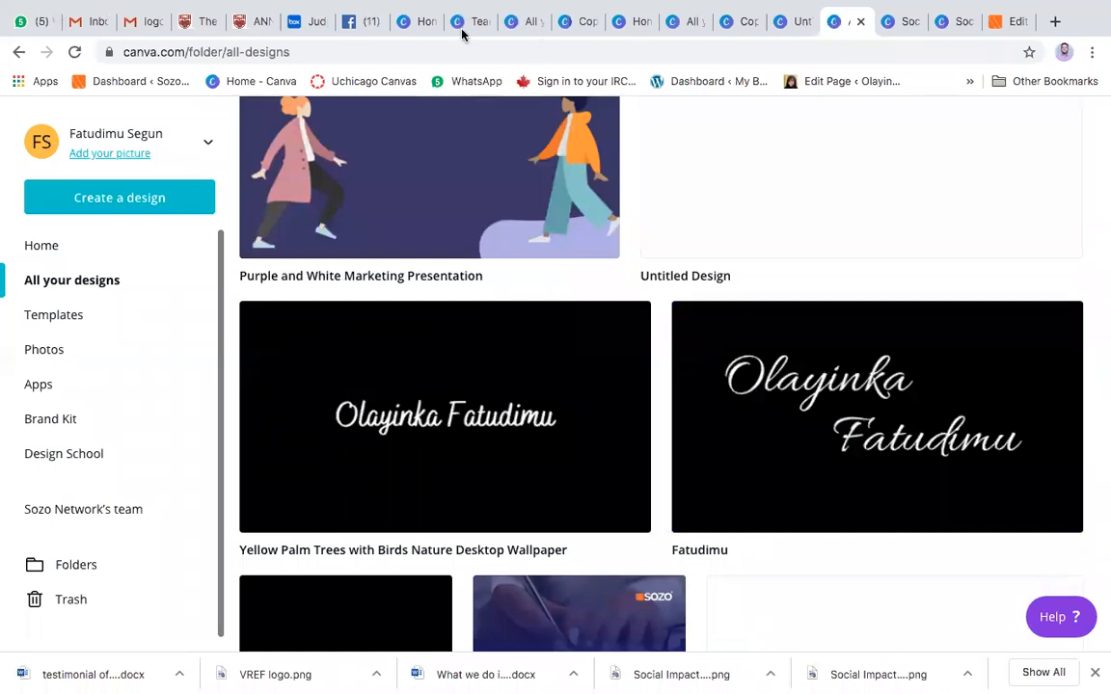
{"action": "left_click", "coordinate": [410, 27]}
{"action": "left_click", "coordinate": [368, 25]}
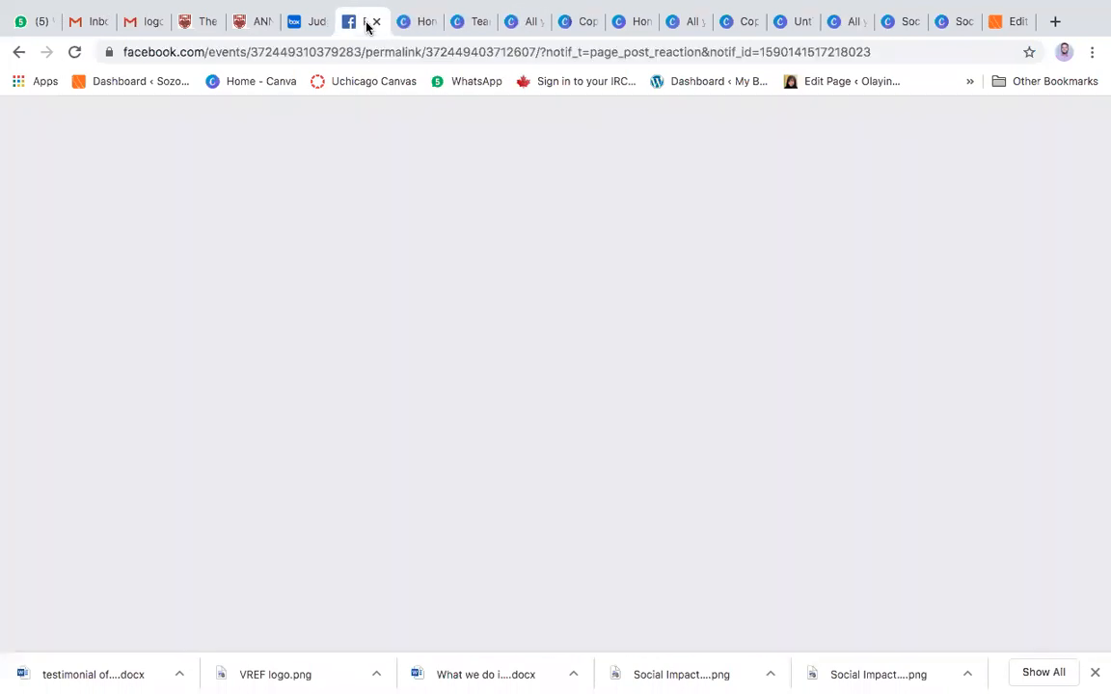
{"action": "left_click", "coordinate": [429, 23]}
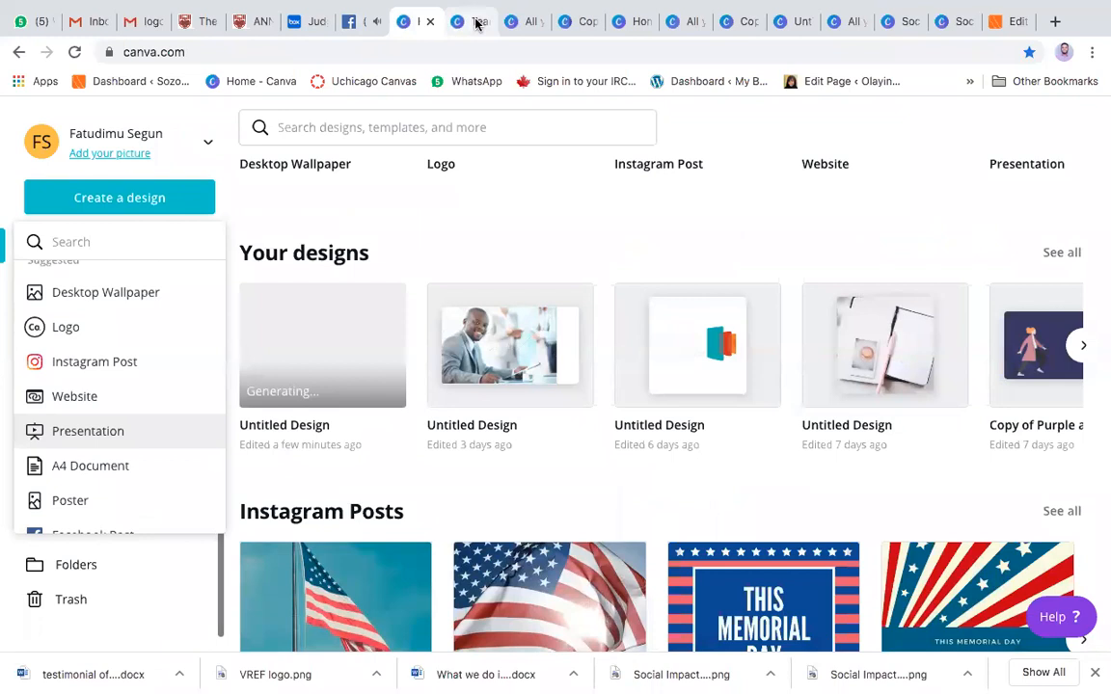
{"action": "left_click", "coordinate": [475, 23]}
{"action": "left_click", "coordinate": [548, 30]}
{"action": "left_click", "coordinate": [602, 29]}
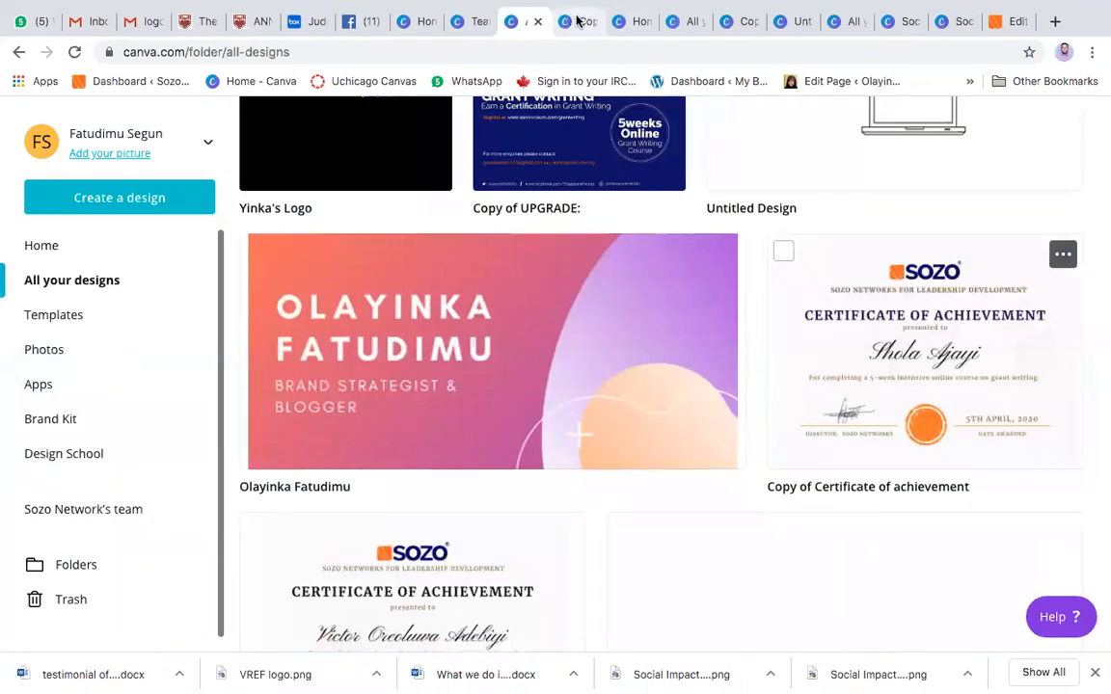
{"action": "left_click", "coordinate": [637, 29]}
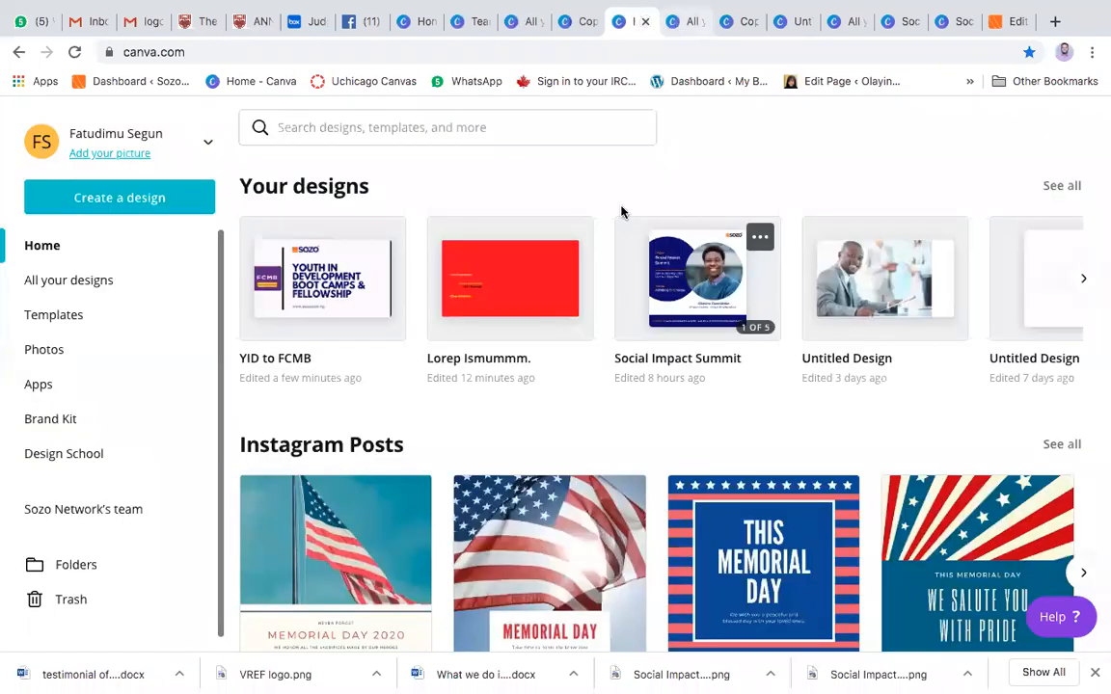
Open the YID to FCMB presentation from the recent designs and select the torn-edge photo on the Executive Summary page
{"action": "left_click", "coordinate": [323, 297]}
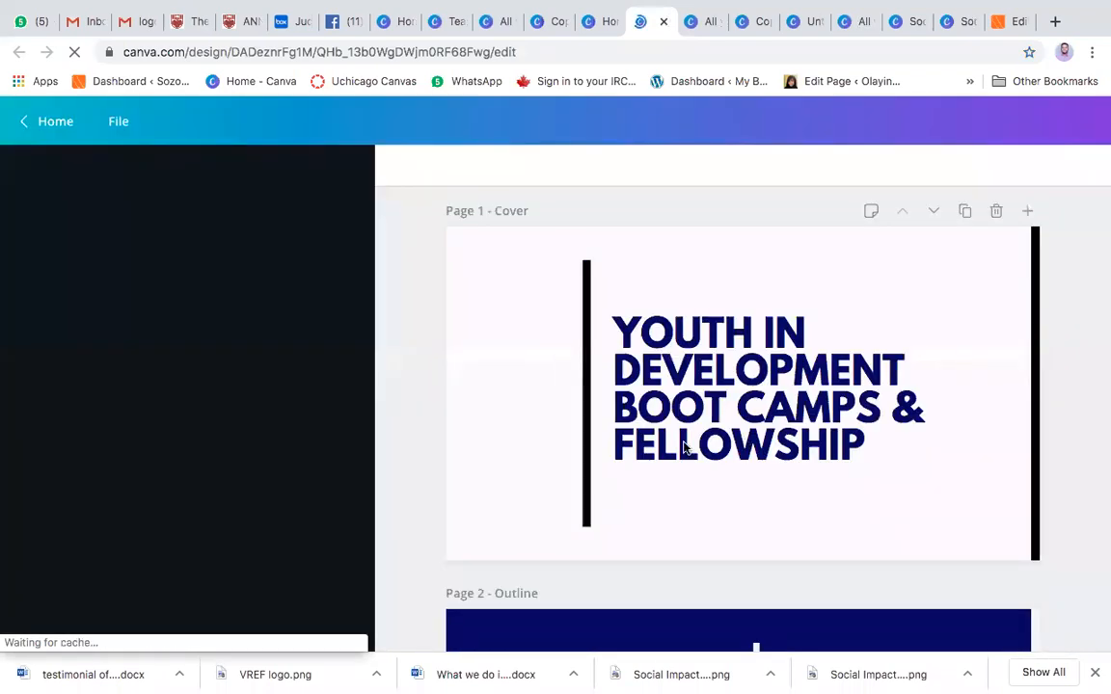
{"action": "scroll", "coordinate": [709, 569], "scroll_direction": "down", "scroll_amount": 4}
{"action": "scroll", "coordinate": [709, 569], "scroll_direction": "down", "scroll_amount": 2}
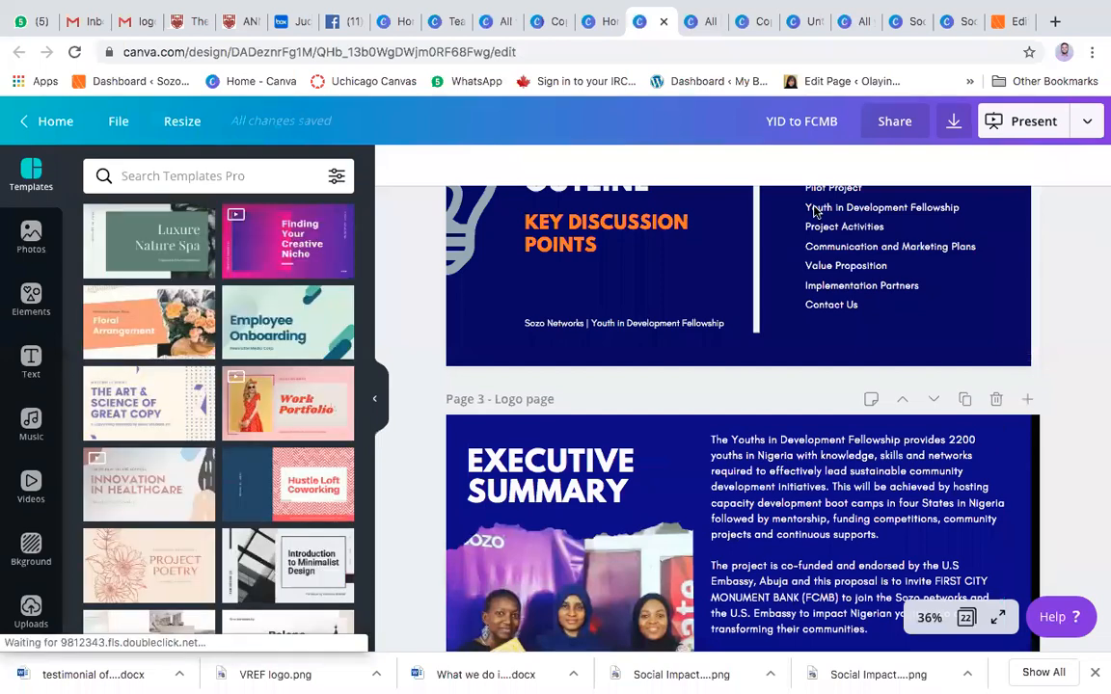
{"action": "scroll", "coordinate": [861, 338], "scroll_direction": "down", "scroll_amount": 7}
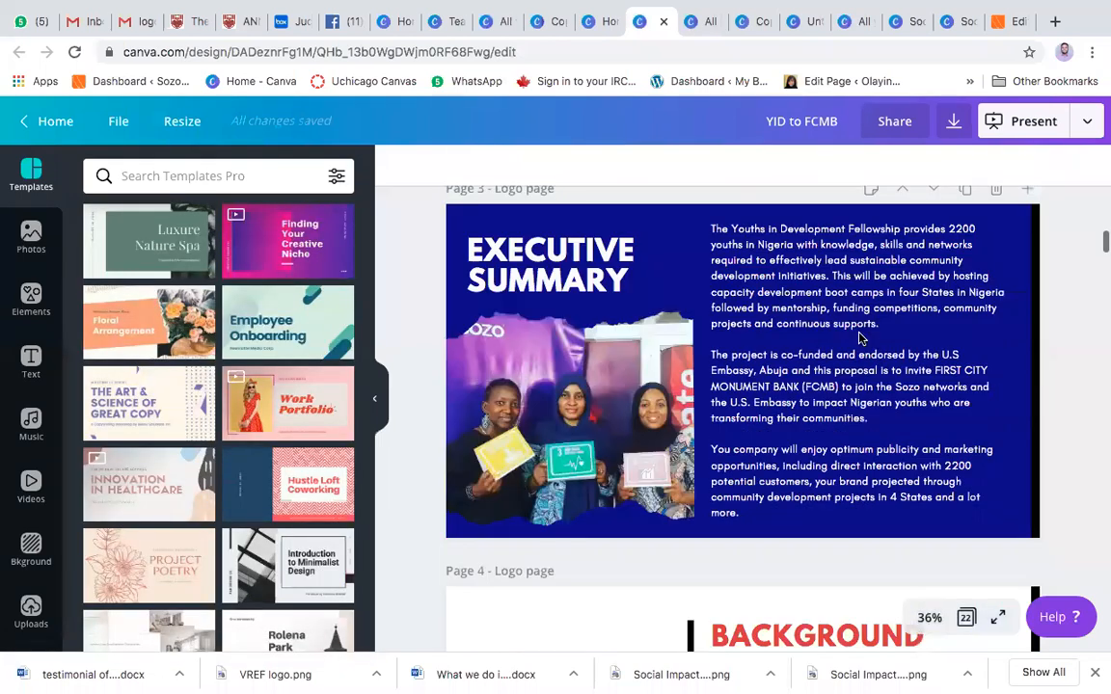
{"action": "scroll", "coordinate": [861, 339], "scroll_direction": "up", "scroll_amount": 5}
{"action": "scroll", "coordinate": [861, 338], "scroll_direction": "up", "scroll_amount": 3}
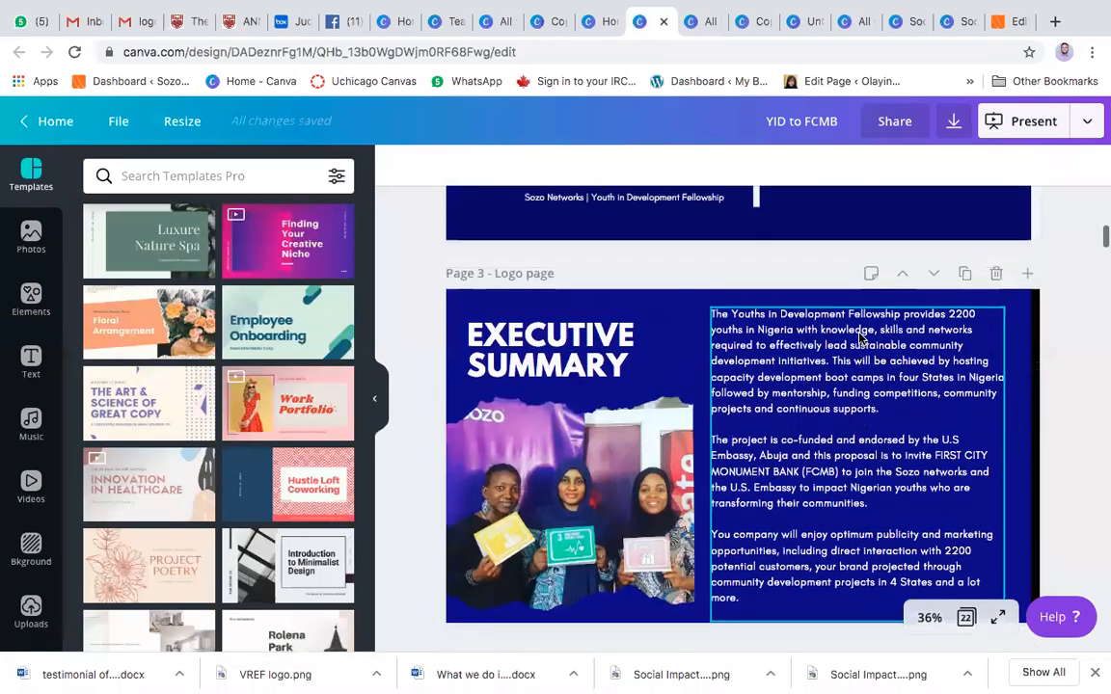
{"action": "left_click", "coordinate": [566, 497]}
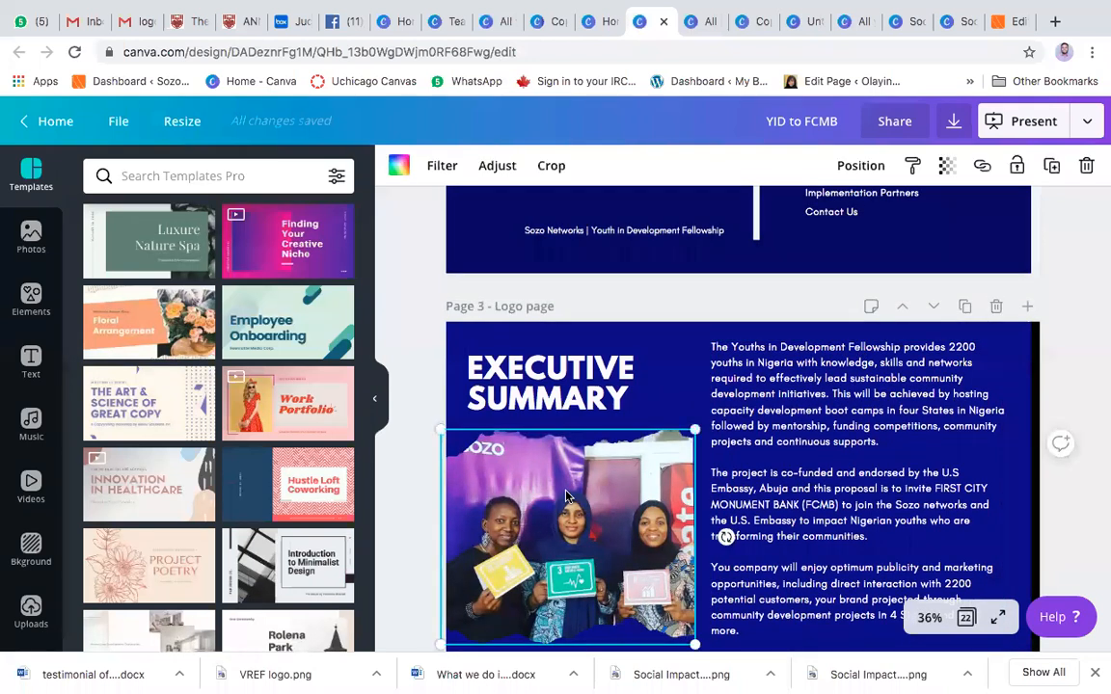
Add the torn-paper frame from the Frames collection to the Executive Summary page, discarding the circle added by mistake
{"action": "left_click", "coordinate": [32, 298]}
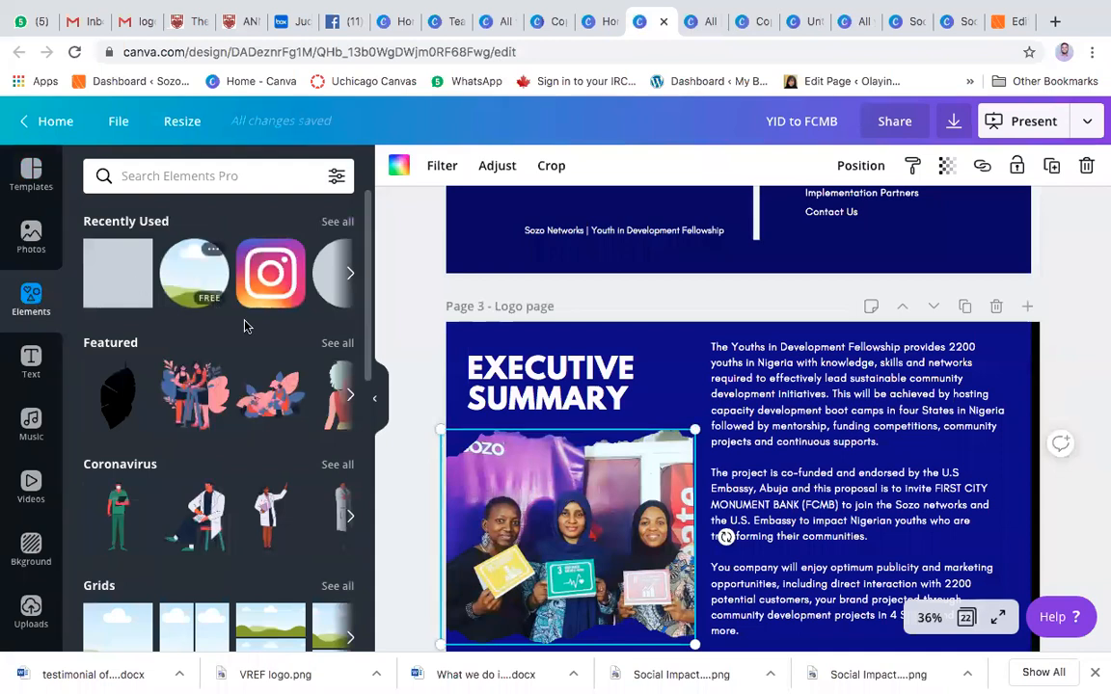
{"action": "key", "text": "c"}
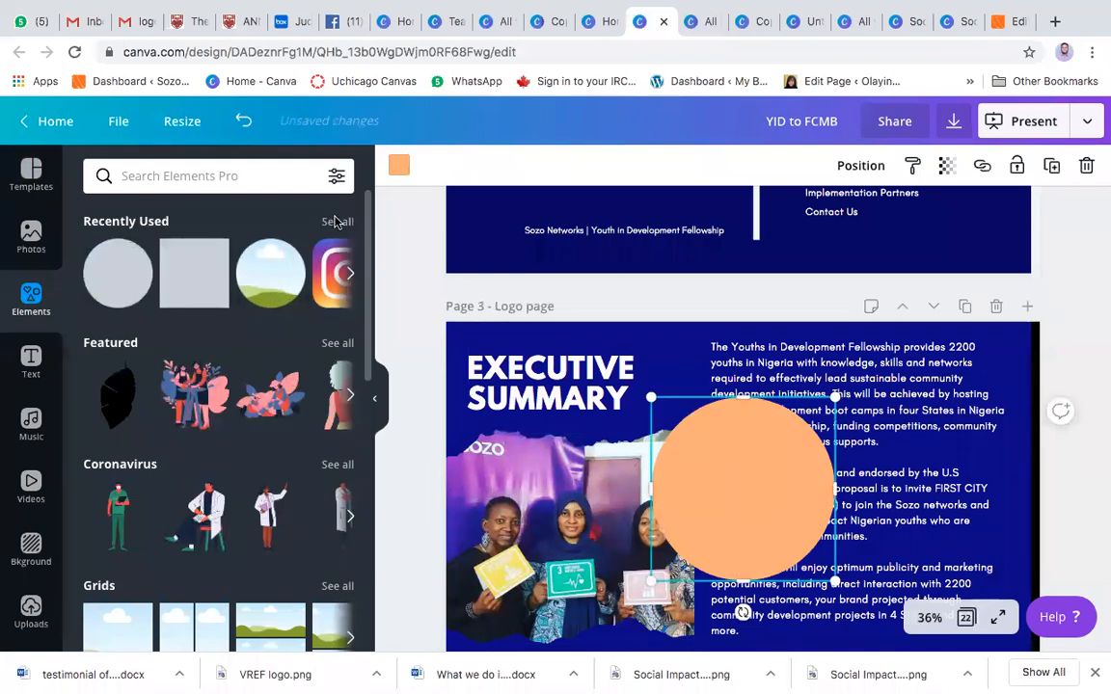
{"action": "key", "text": "Delete"}
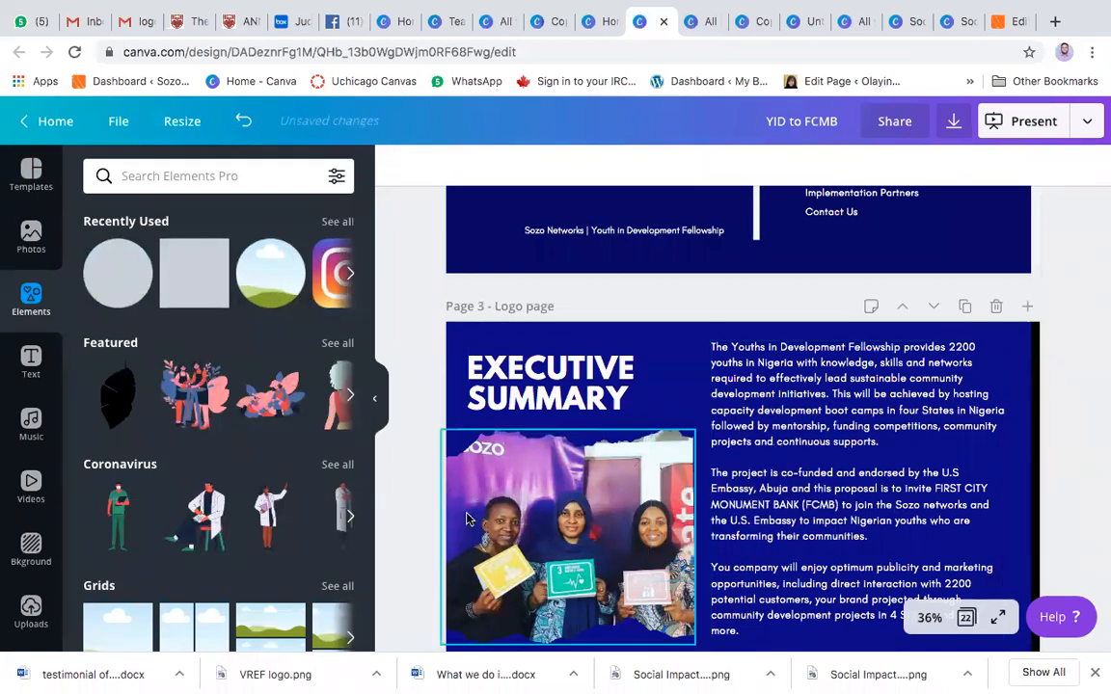
{"action": "scroll", "coordinate": [324, 496], "scroll_direction": "down", "scroll_amount": 1}
{"action": "scroll", "coordinate": [324, 496], "scroll_direction": "down", "scroll_amount": 4}
{"action": "scroll", "coordinate": [274, 481], "scroll_direction": "up", "scroll_amount": 1}
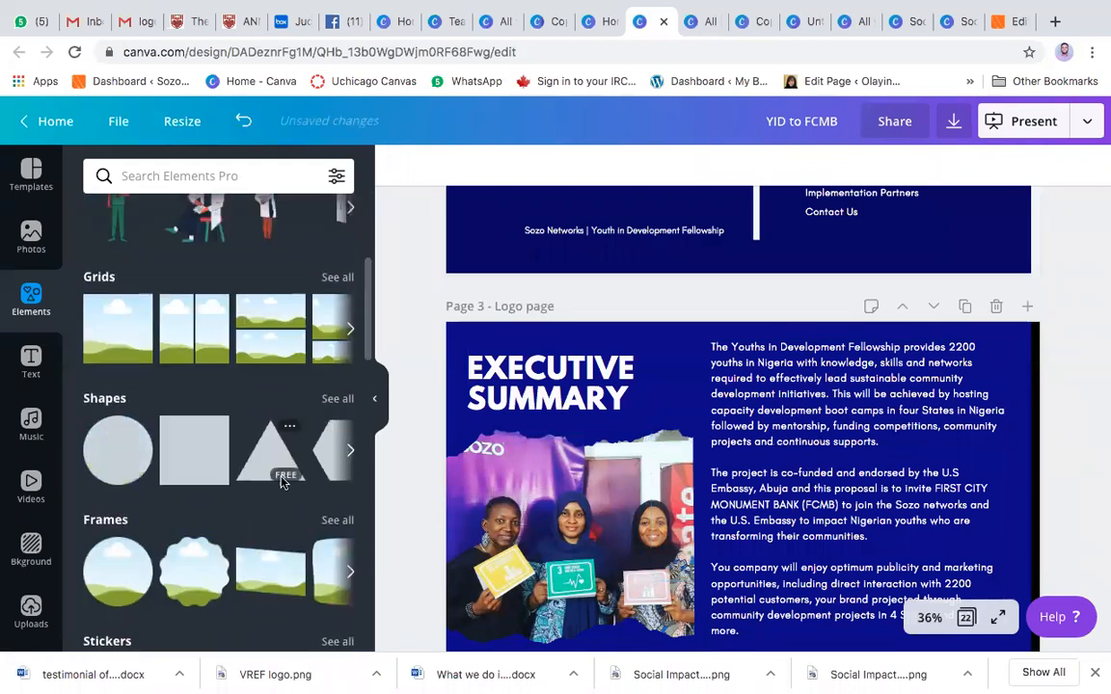
{"action": "left_click", "coordinate": [336, 521]}
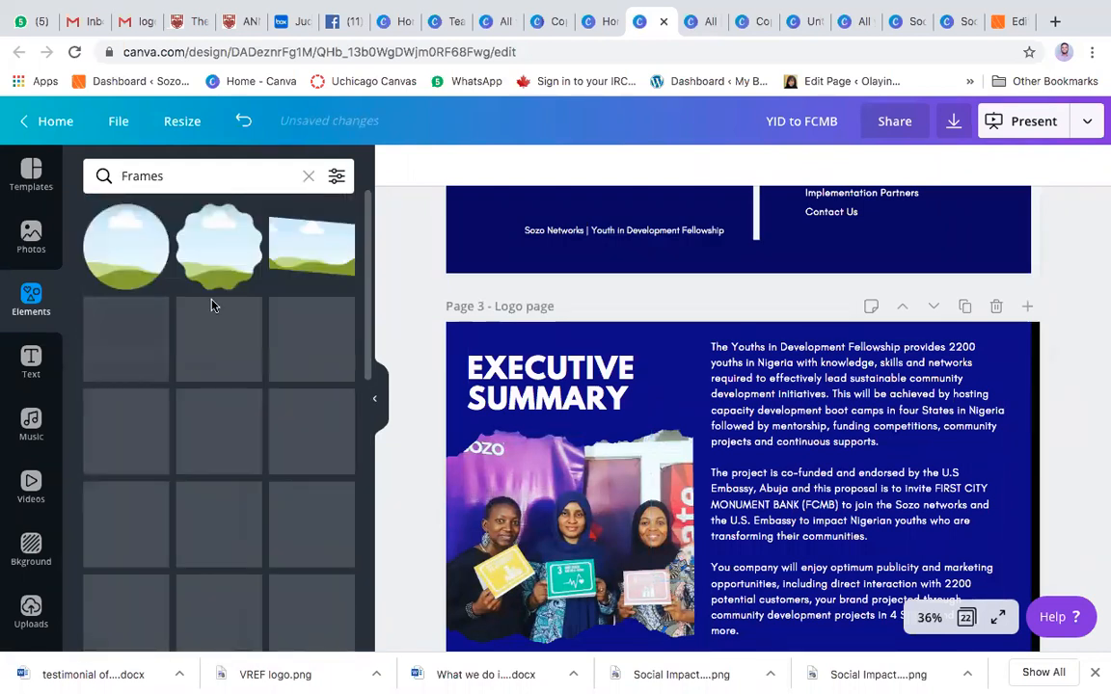
{"action": "scroll", "coordinate": [330, 598], "scroll_direction": "down", "scroll_amount": 3}
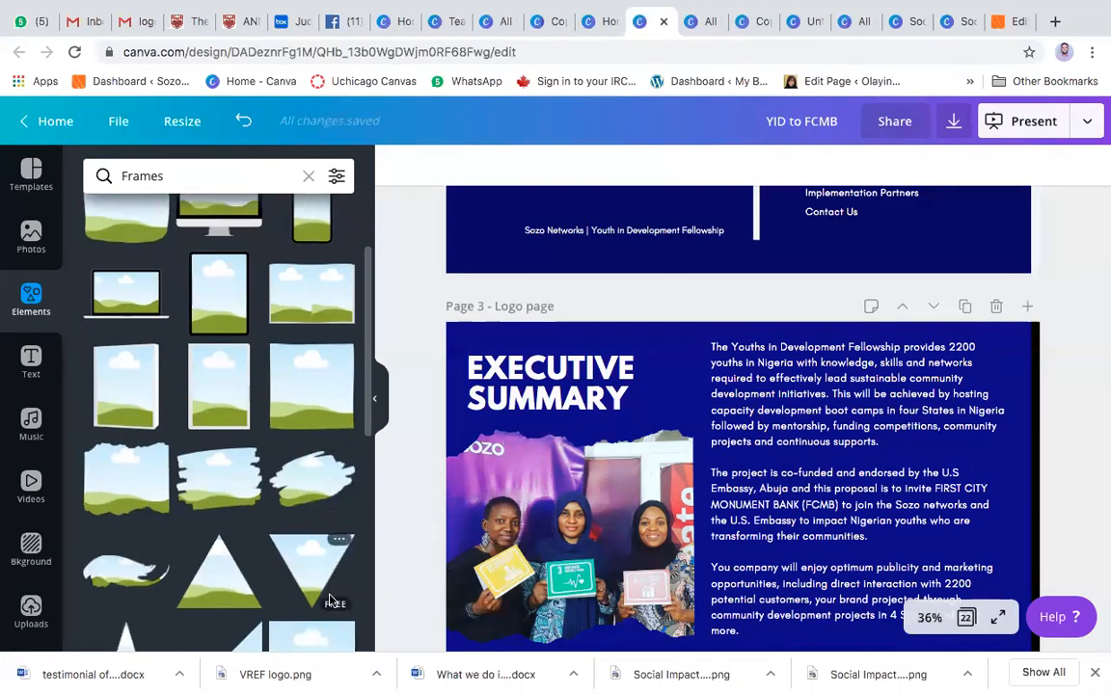
{"action": "left_click", "coordinate": [124, 484]}
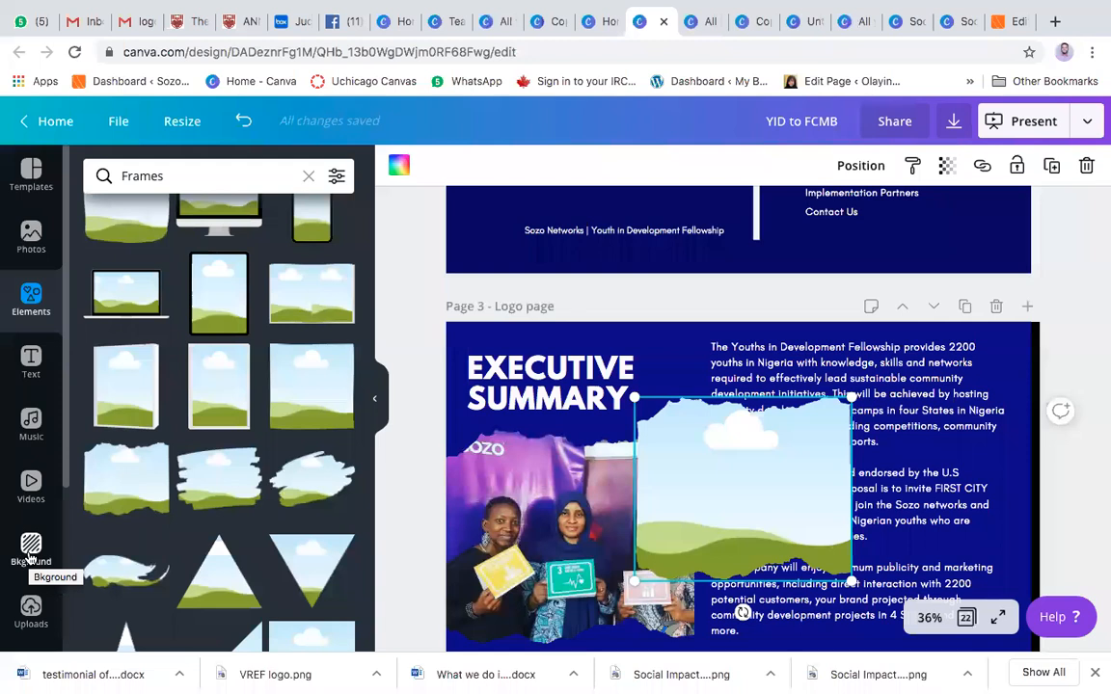
Fill the torn-paper frame with the Grant Writing flyer image from the uploaded images
{"action": "left_click", "coordinate": [30, 548]}
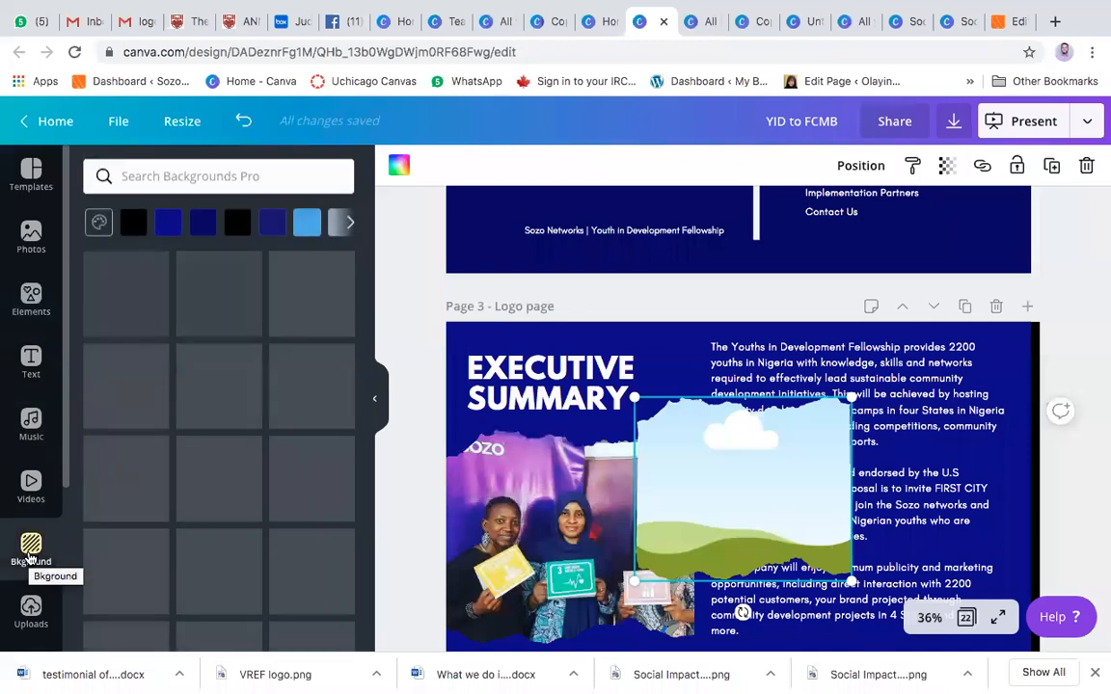
{"action": "left_click", "coordinate": [34, 613]}
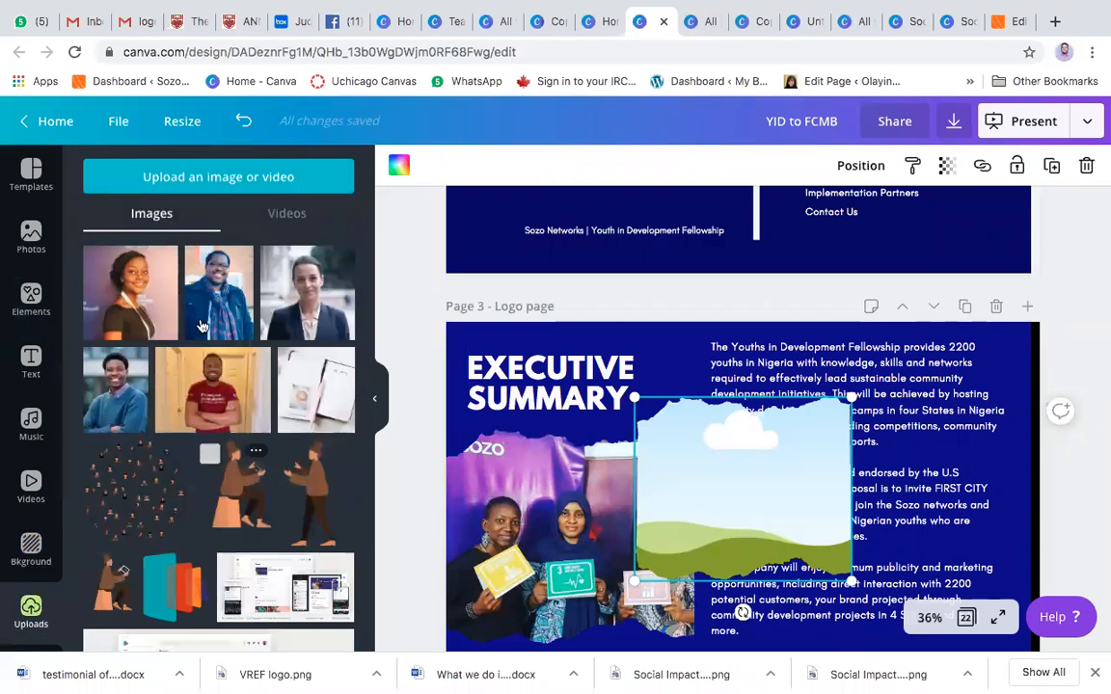
{"action": "scroll", "coordinate": [186, 575], "scroll_direction": "down", "scroll_amount": 10}
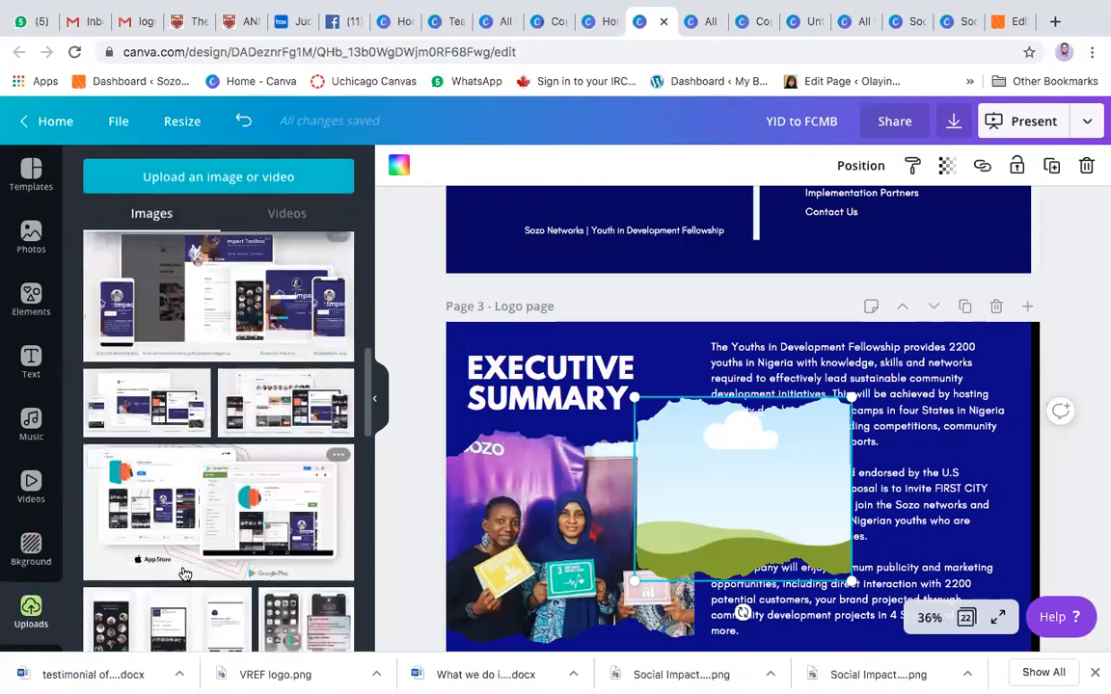
{"action": "scroll", "coordinate": [186, 575], "scroll_direction": "down", "scroll_amount": 10}
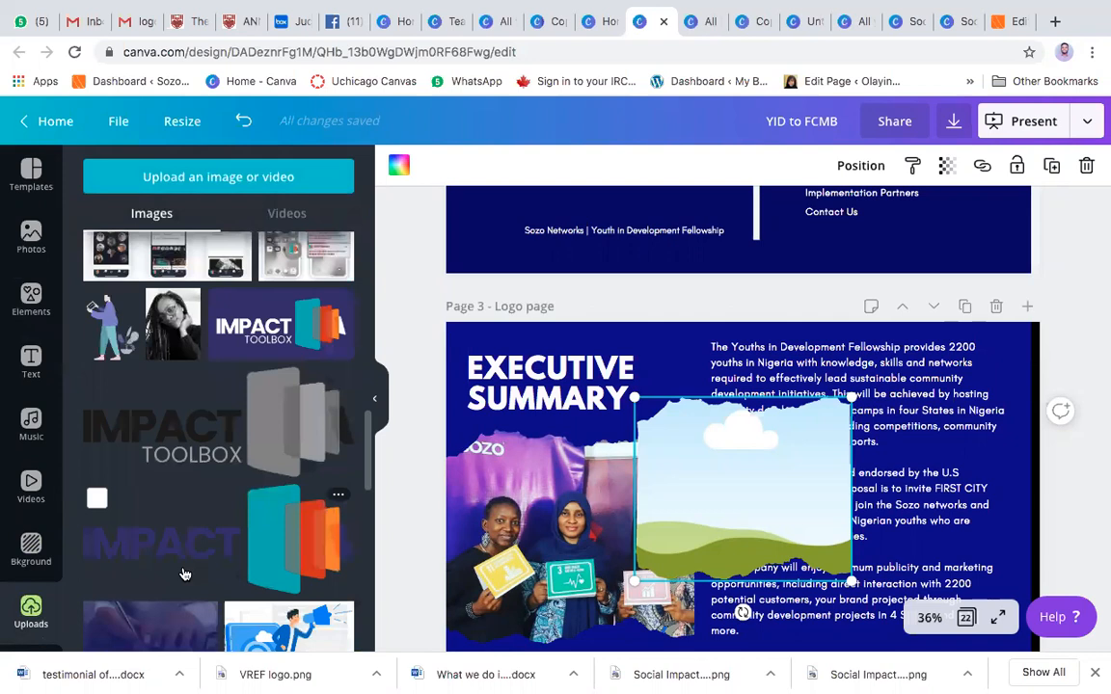
{"action": "scroll", "coordinate": [184, 575], "scroll_direction": "up", "scroll_amount": 5}
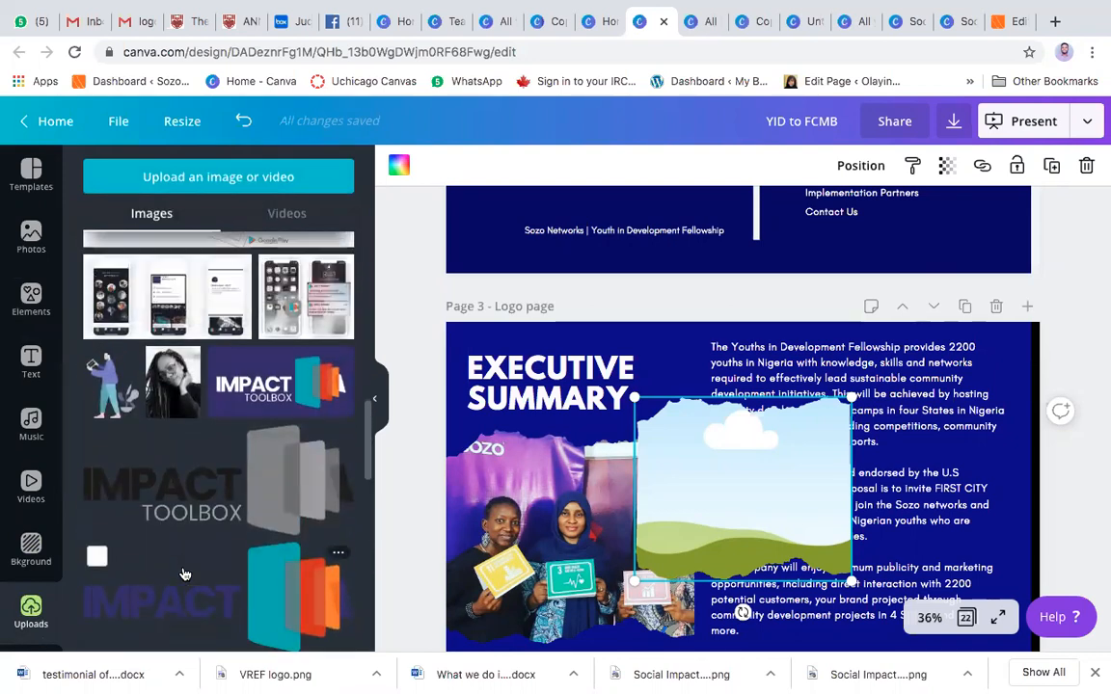
{"action": "scroll", "coordinate": [183, 573], "scroll_direction": "down", "scroll_amount": 2}
{"action": "left_click_drag", "start_coordinate": [168, 556], "coordinate": [782, 482]}
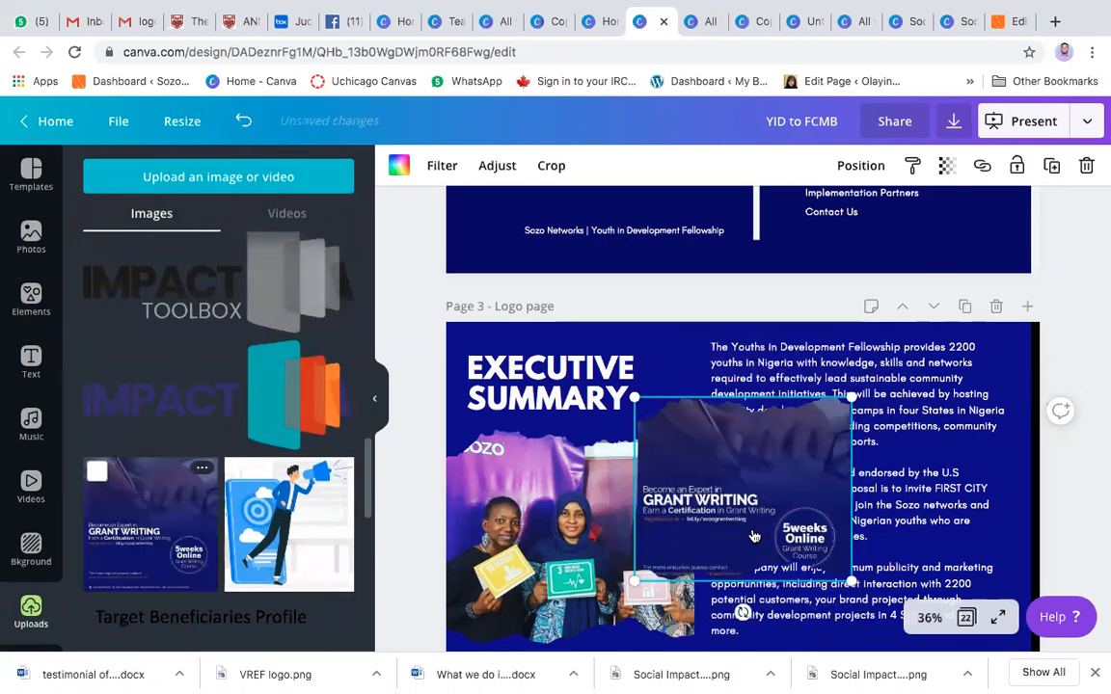
Replace the Grant Writing image in the frame with the uploaded illustration of a man holding a megaphone
{"action": "left_click", "coordinate": [1024, 463]}
{"action": "left_click", "coordinate": [726, 470]}
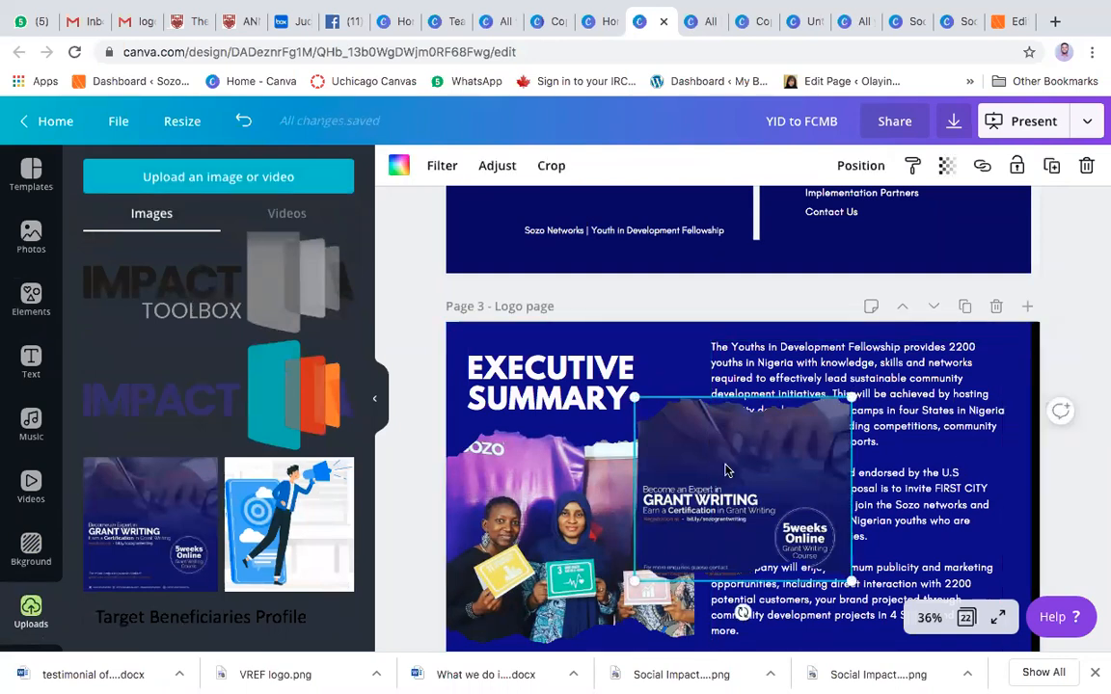
{"action": "key", "text": "Delete"}
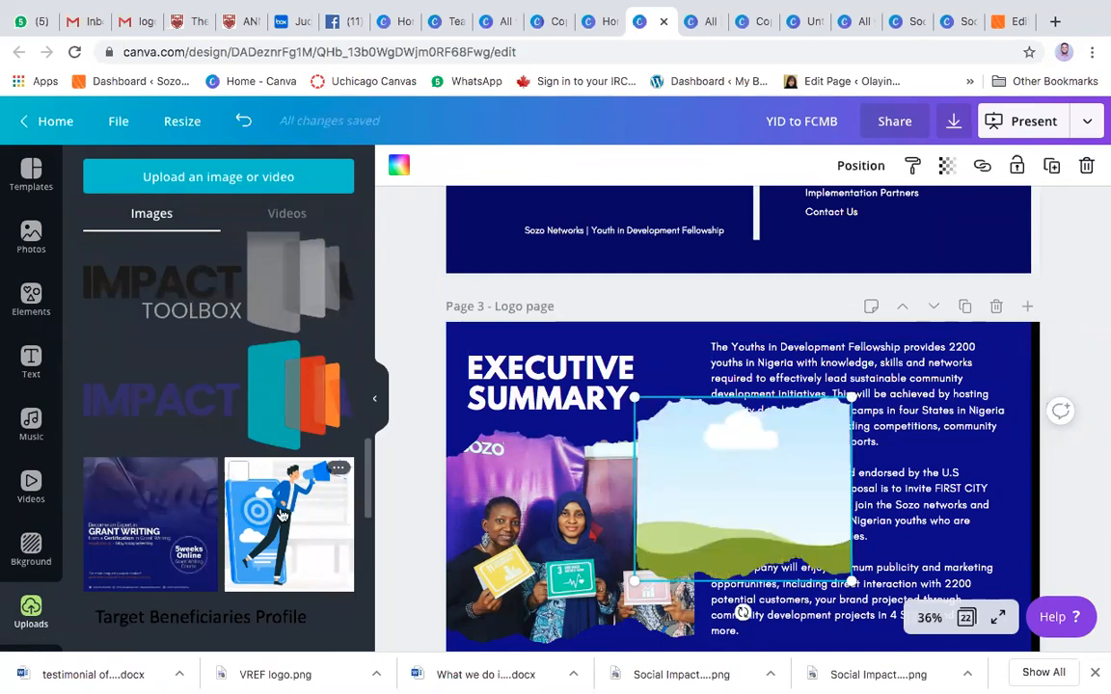
{"action": "left_click_drag", "start_coordinate": [272, 465], "coordinate": [751, 490]}
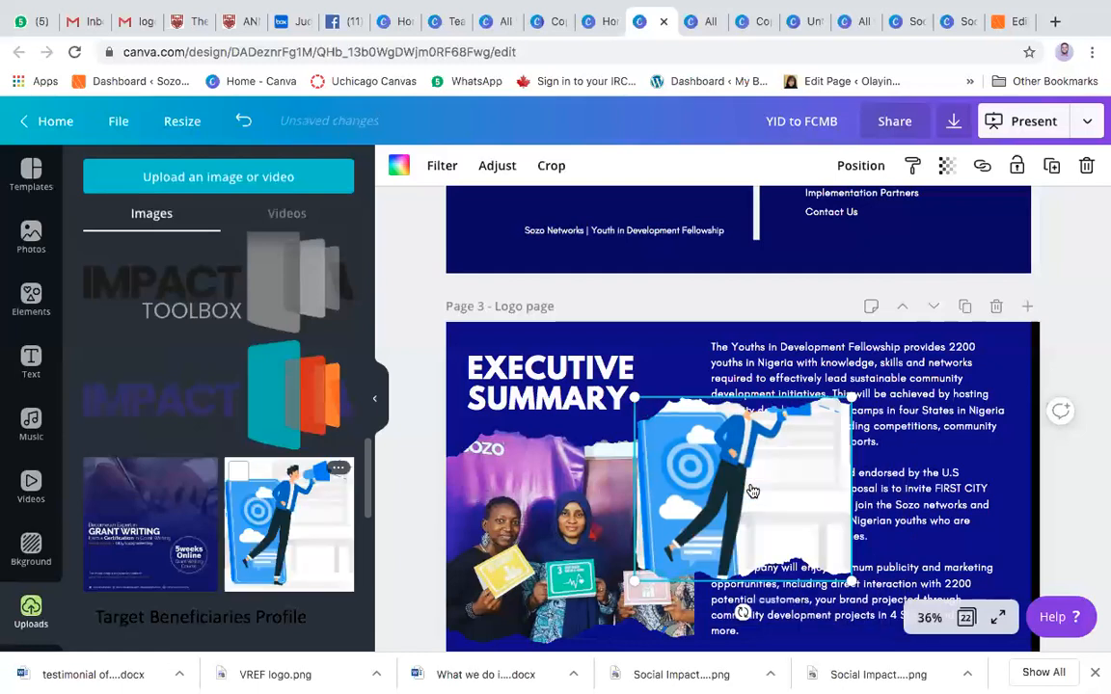
Remove the megaphone illustration and its torn-paper frame from the Executive Summary page
{"action": "key", "text": "Delete"}
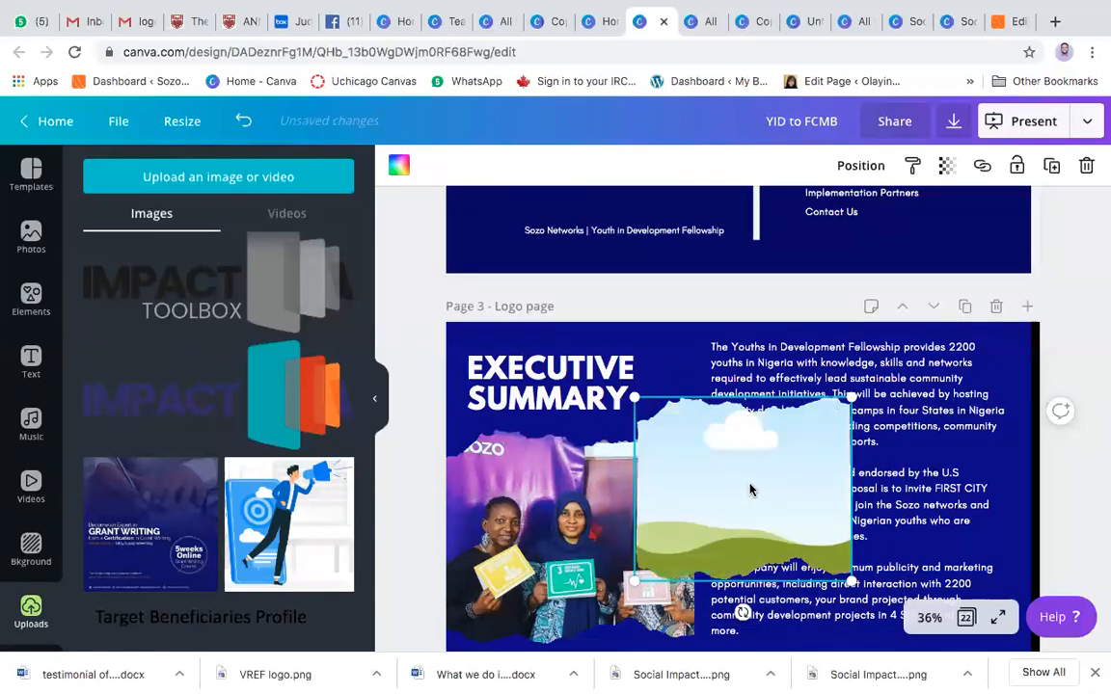
{"action": "key", "text": "Delete"}
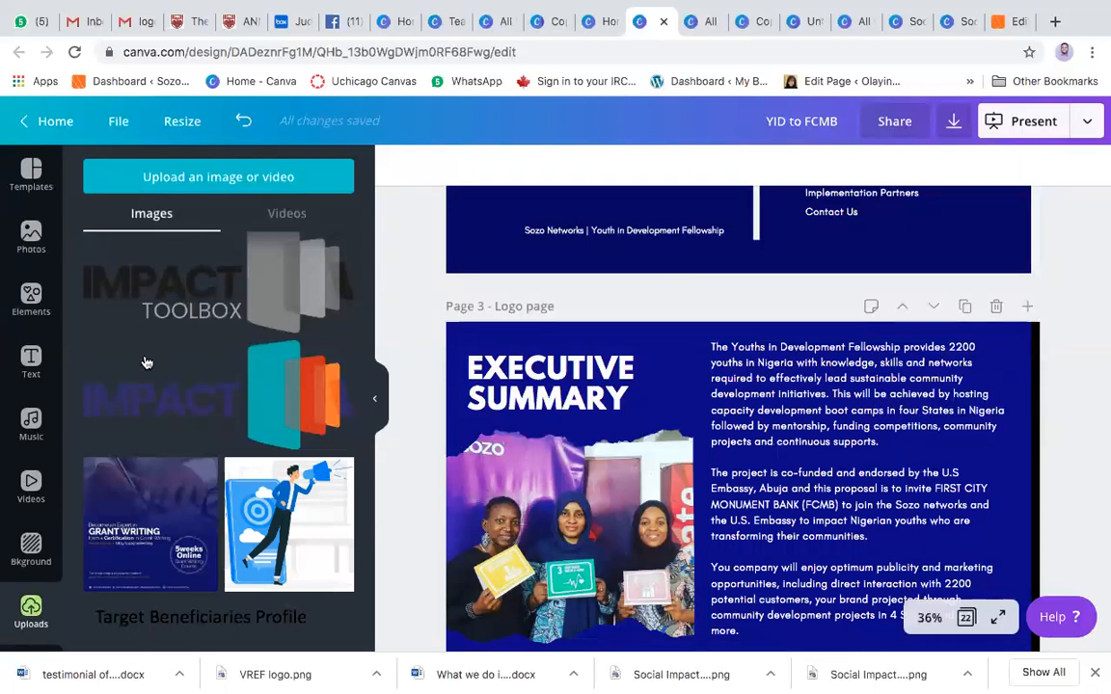
Add the uploaded teal, red and orange panels logo to the Executive Summary page and enlarge it over the body text
{"action": "scroll", "coordinate": [211, 521], "scroll_direction": "up", "scroll_amount": 10}
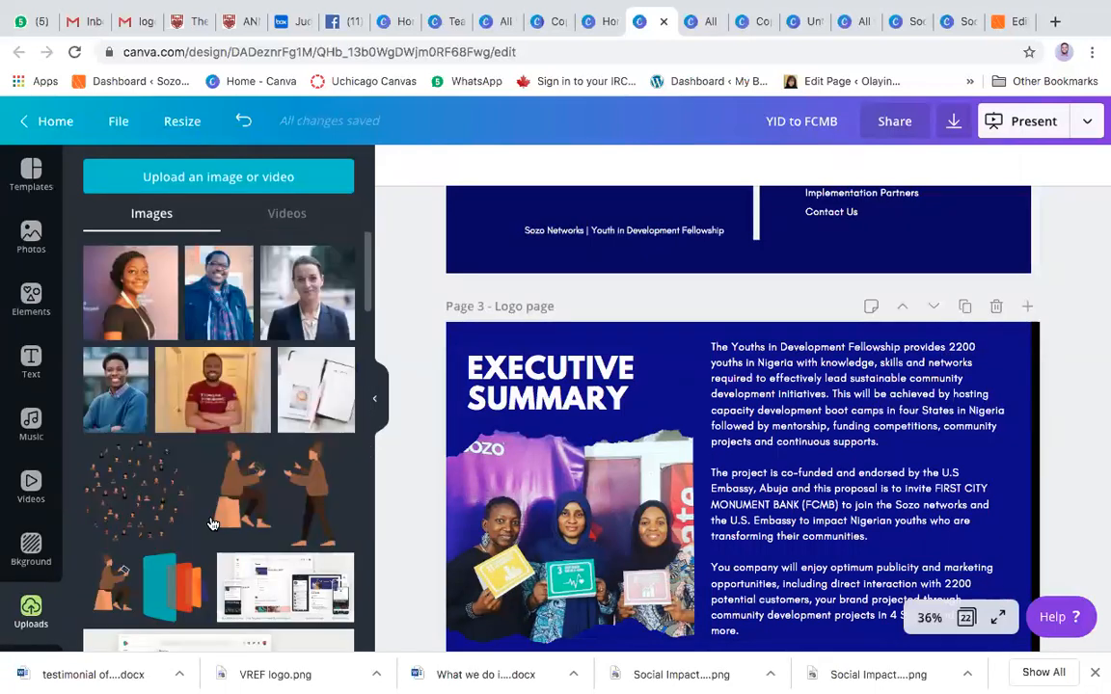
{"action": "scroll", "coordinate": [310, 372], "scroll_direction": "down", "scroll_amount": 1}
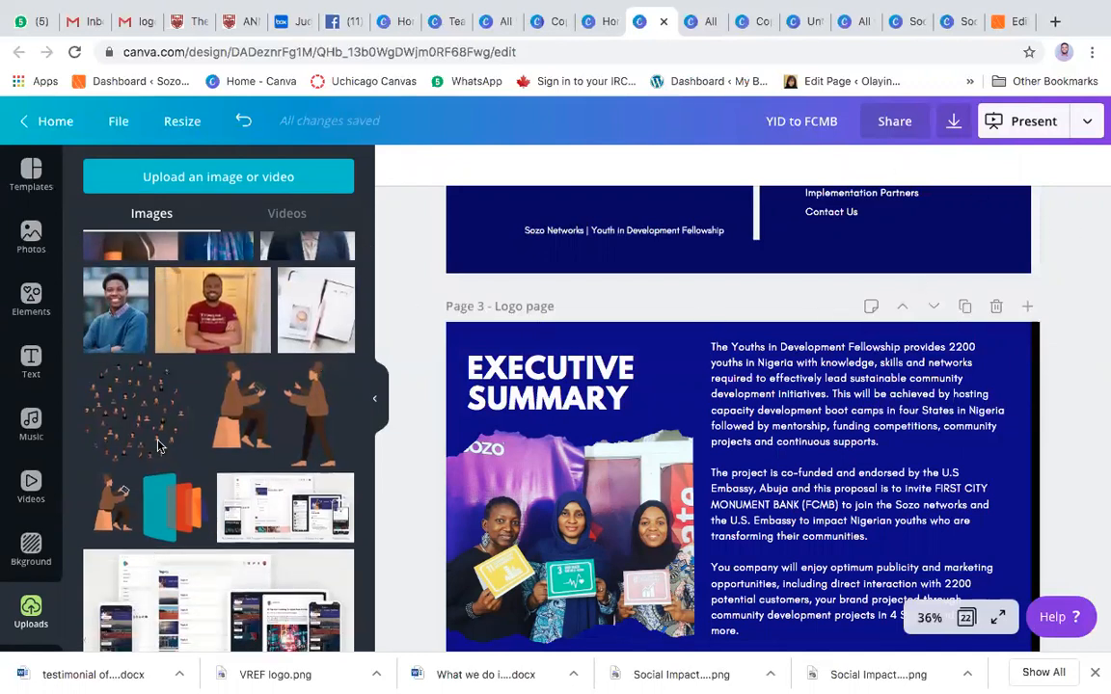
{"action": "scroll", "coordinate": [159, 445], "scroll_direction": "up", "scroll_amount": 1}
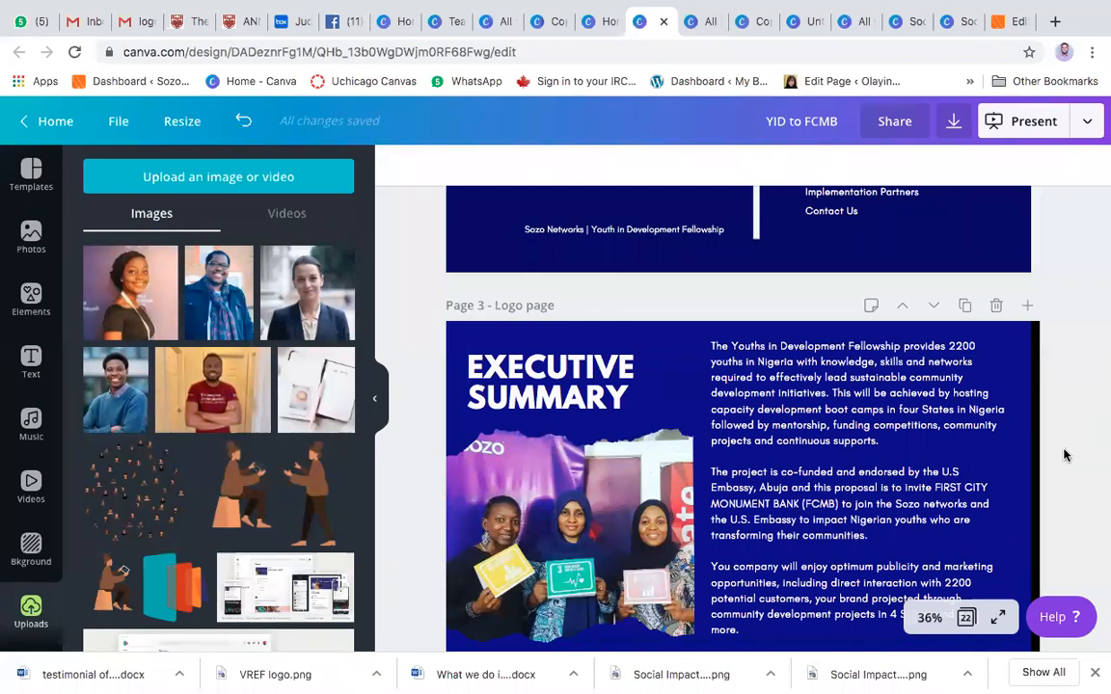
{"action": "left_click", "coordinate": [181, 589]}
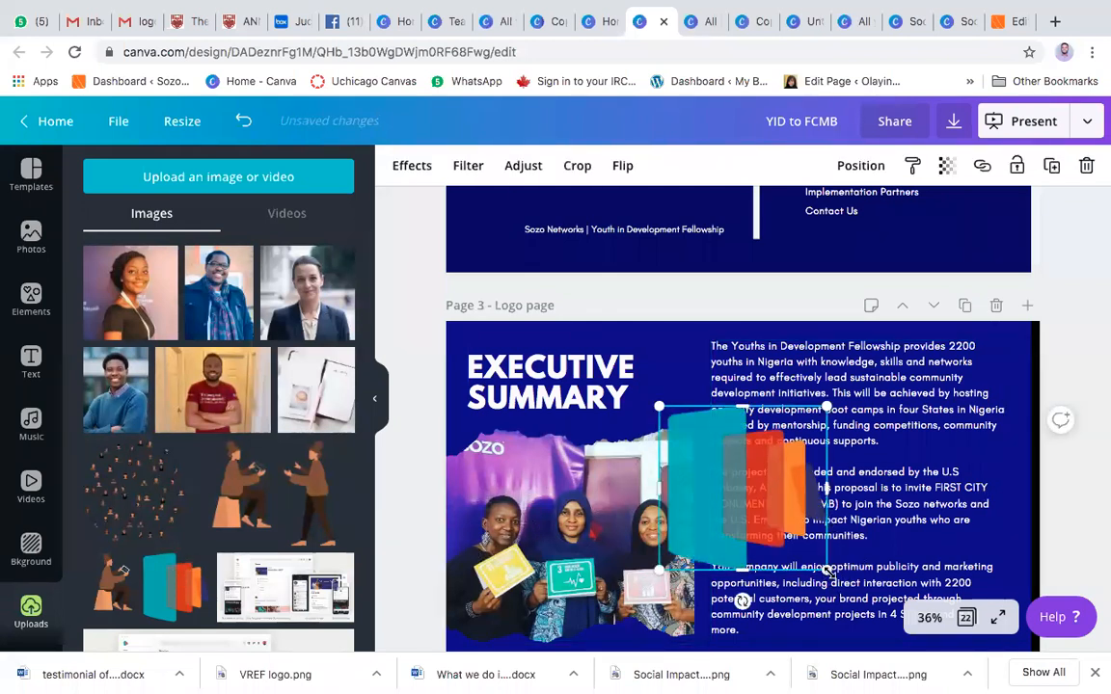
{"action": "left_click_drag", "start_coordinate": [906, 632], "coordinate": [952, 665]}
{"action": "left_click_drag", "start_coordinate": [771, 513], "coordinate": [813, 500]}
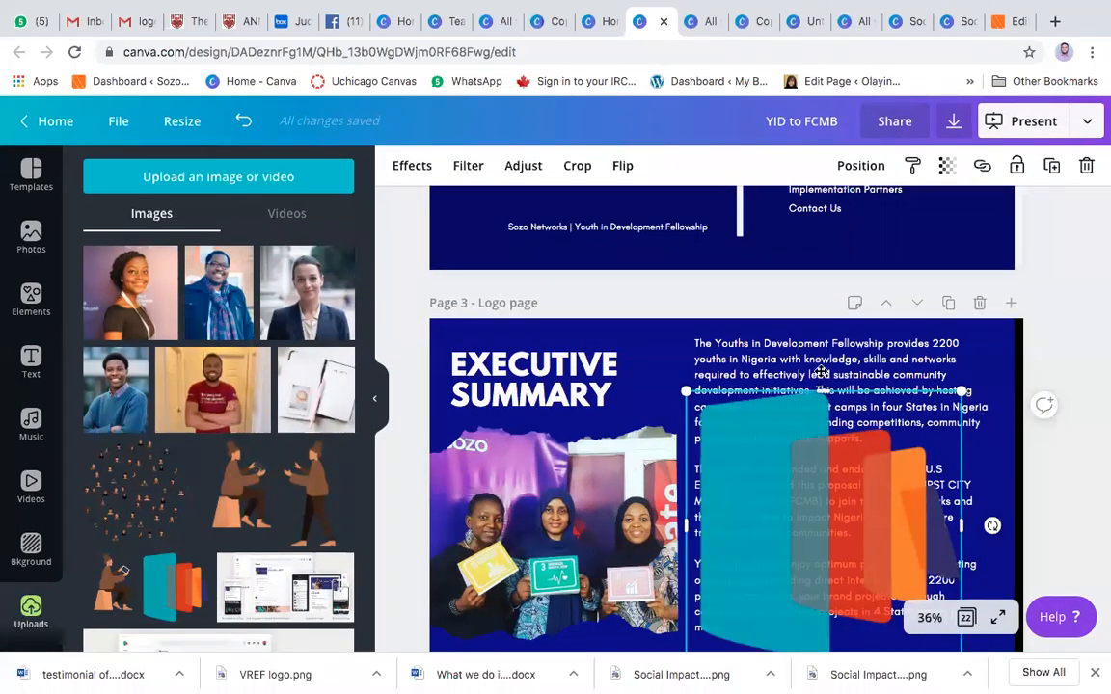
Move the panels logo up across the Executive Summary text and back down over the lower paragraphs
{"action": "left_click_drag", "start_coordinate": [888, 480], "coordinate": [820, 366]}
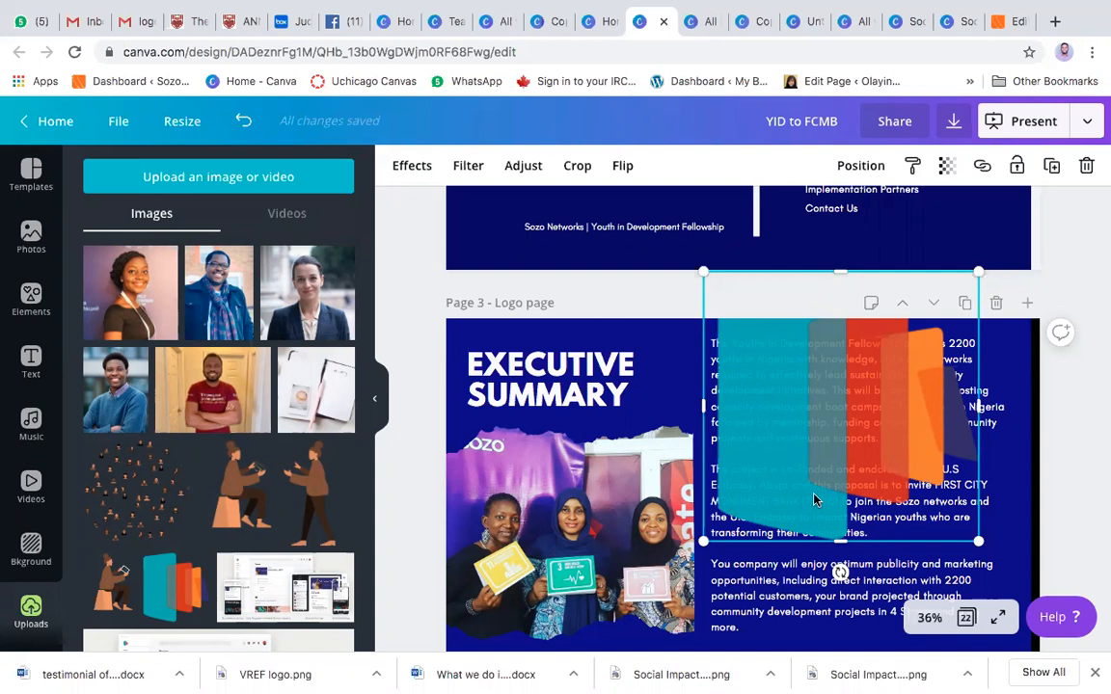
{"action": "left_click", "coordinate": [797, 382]}
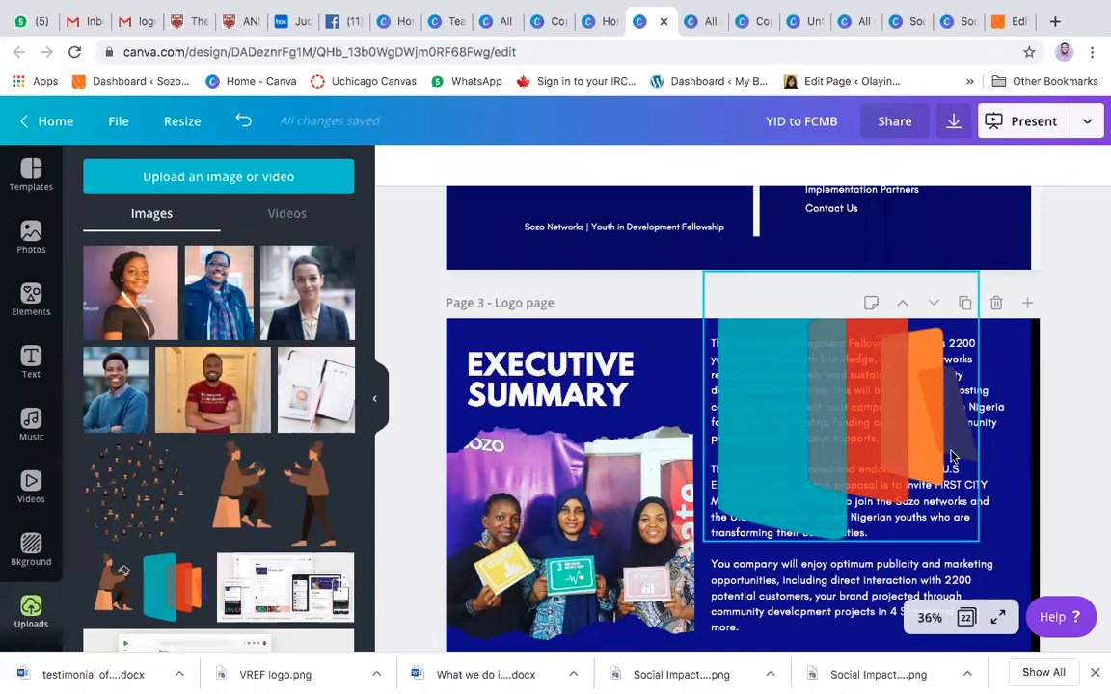
{"action": "left_click", "coordinate": [907, 452]}
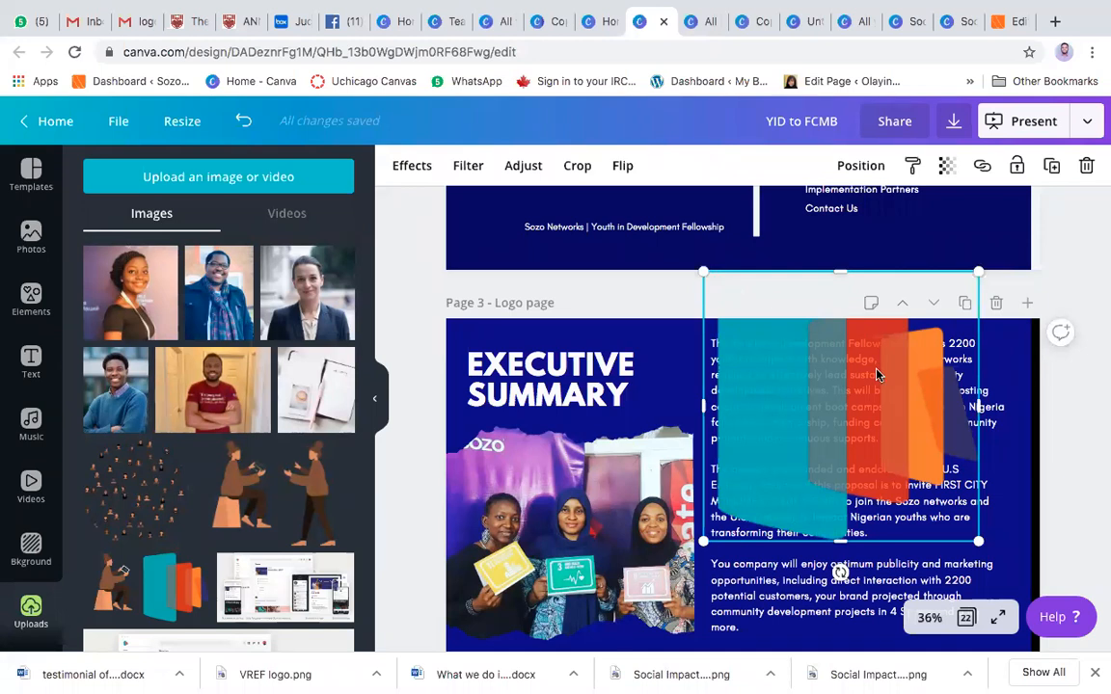
{"action": "key", "text": "Escape"}
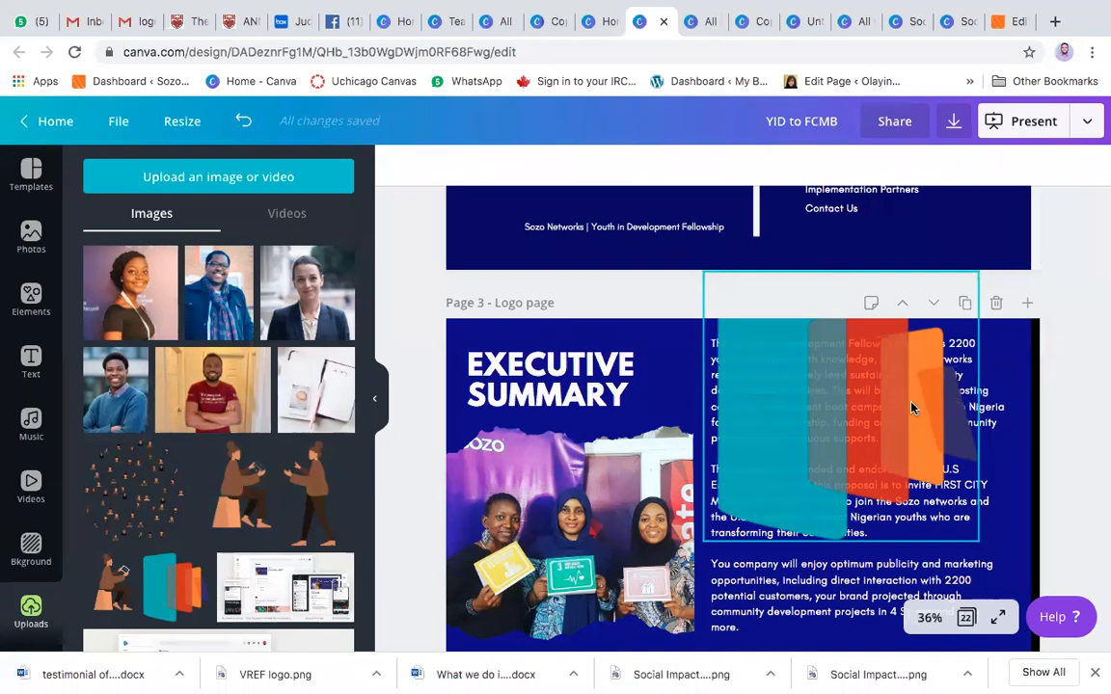
{"action": "left_click", "coordinate": [912, 409]}
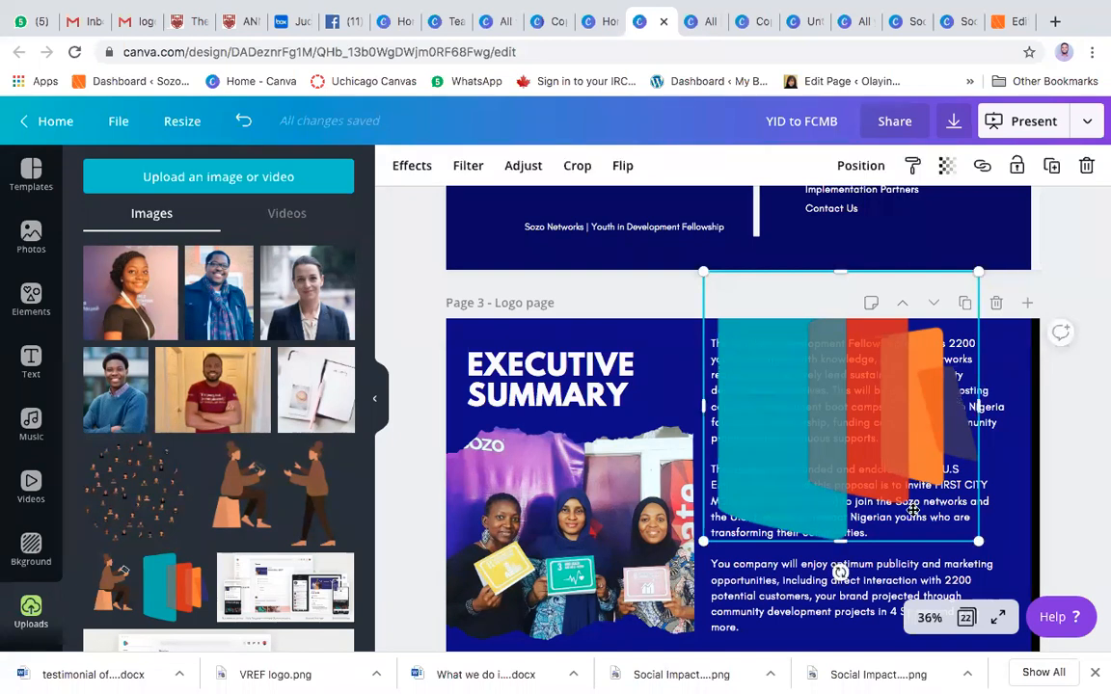
{"action": "left_click_drag", "start_coordinate": [910, 403], "coordinate": [907, 516]}
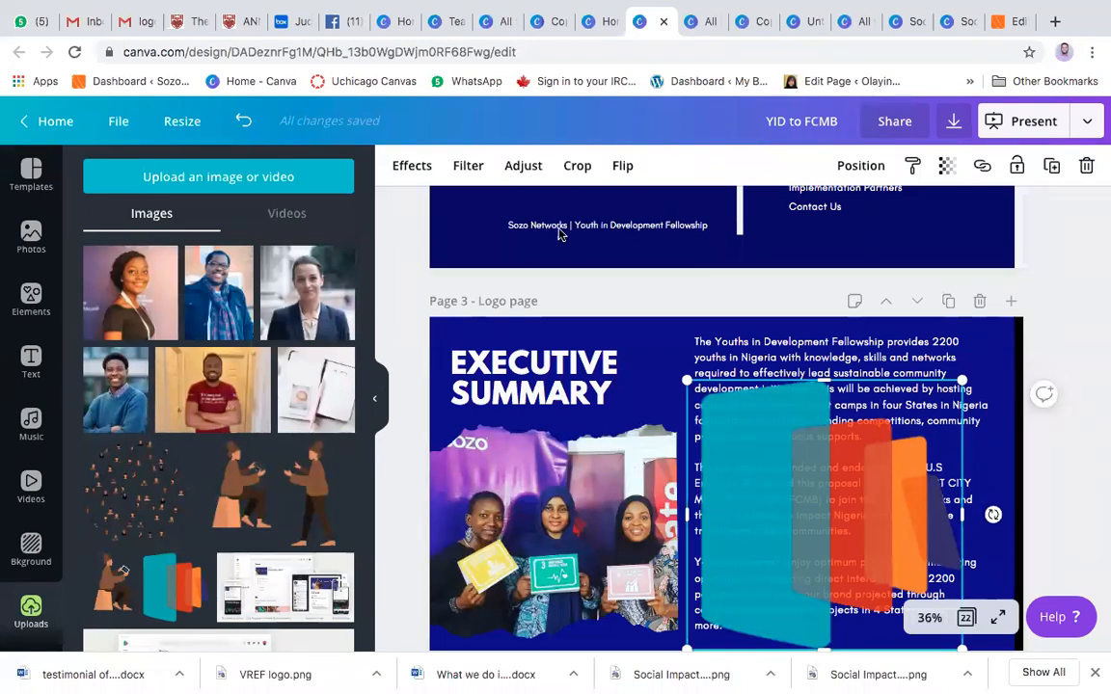
Add a new page after the Executive Summary page and move the panels logo onto it
{"action": "left_click", "coordinate": [1011, 301]}
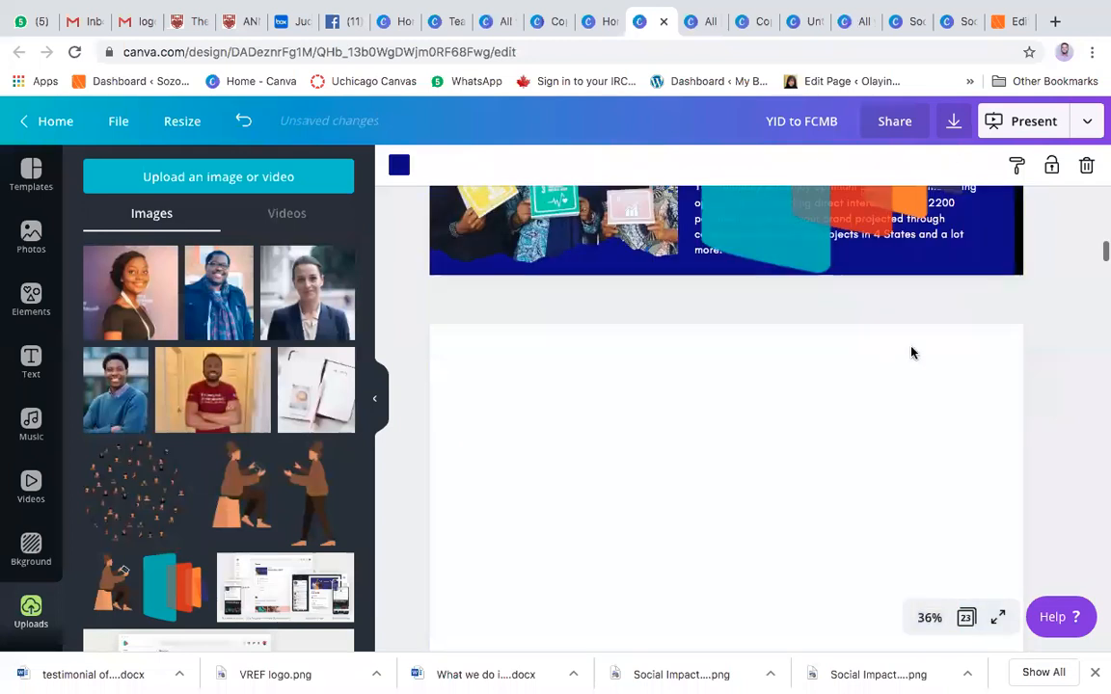
{"action": "left_click_drag", "start_coordinate": [846, 219], "coordinate": [762, 558]}
Compare the logo against white and dark blue page backgrounds, finishing with the new page's background set to white
{"action": "left_click", "coordinate": [916, 479]}
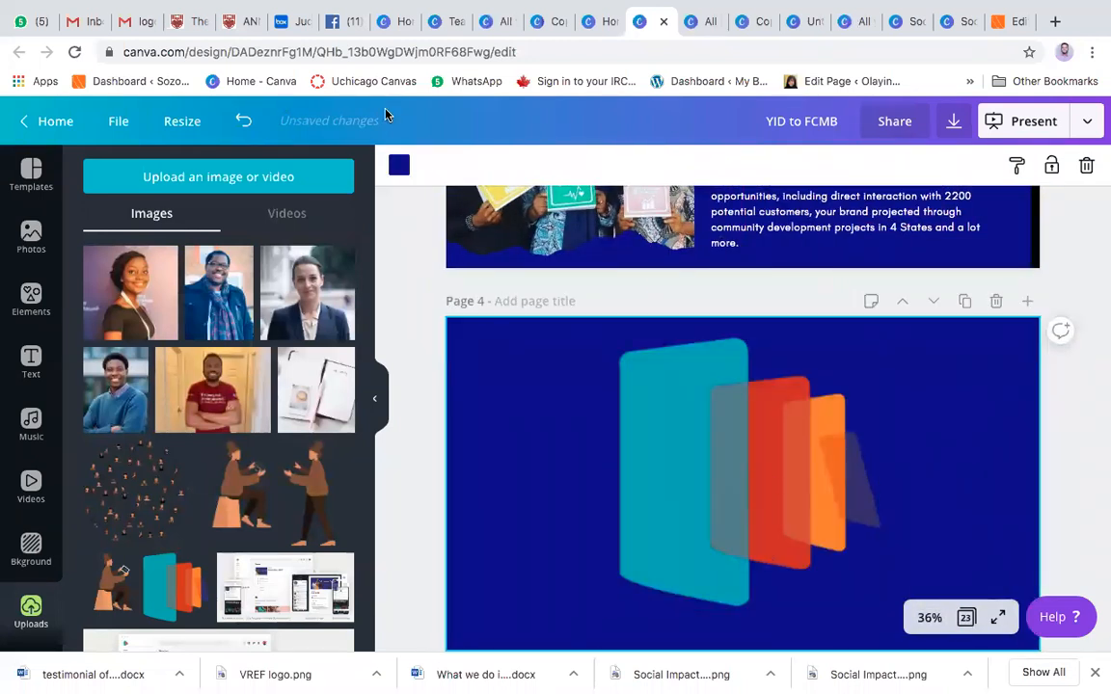
{"action": "left_click", "coordinate": [398, 165]}
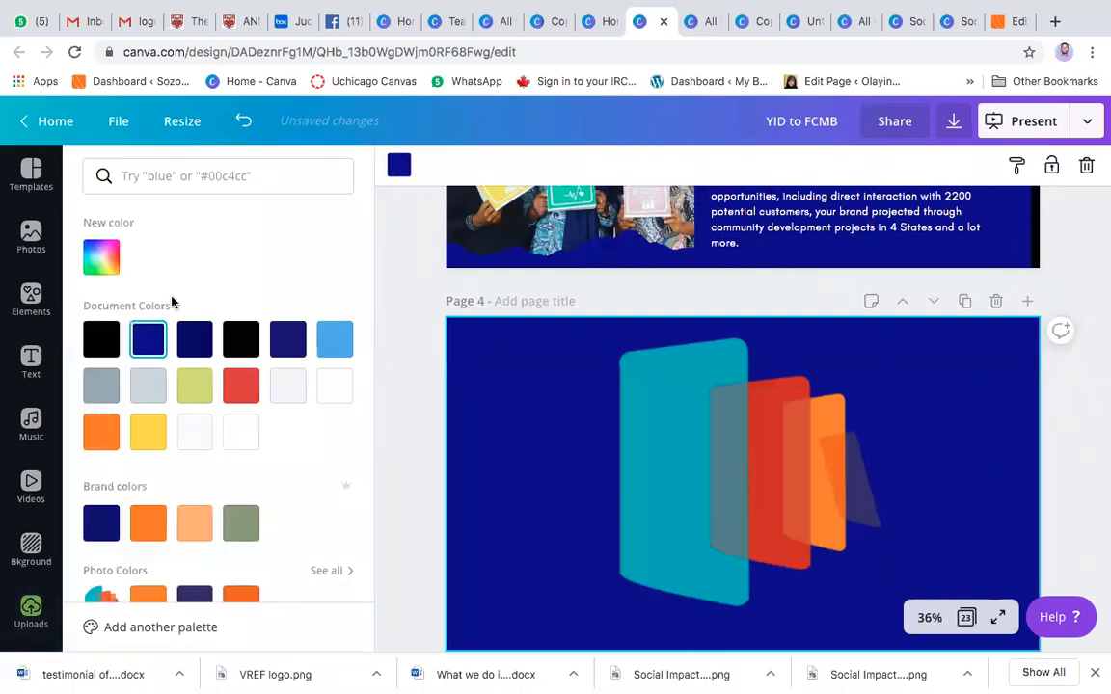
{"action": "left_click", "coordinate": [243, 436]}
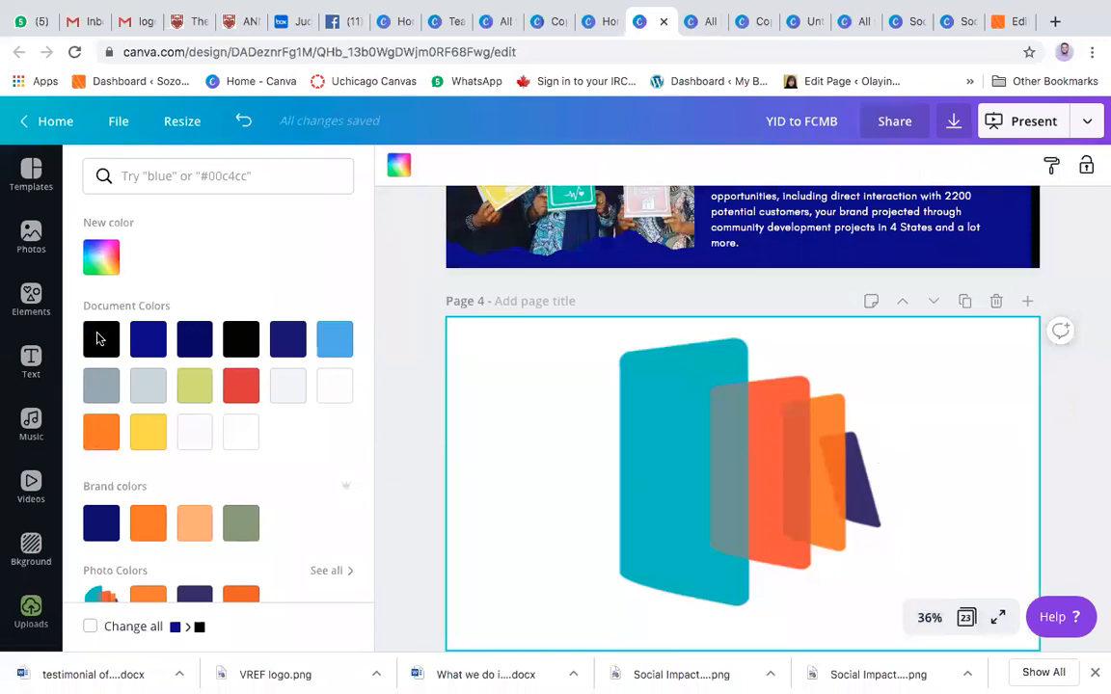
{"action": "left_click", "coordinate": [149, 340]}
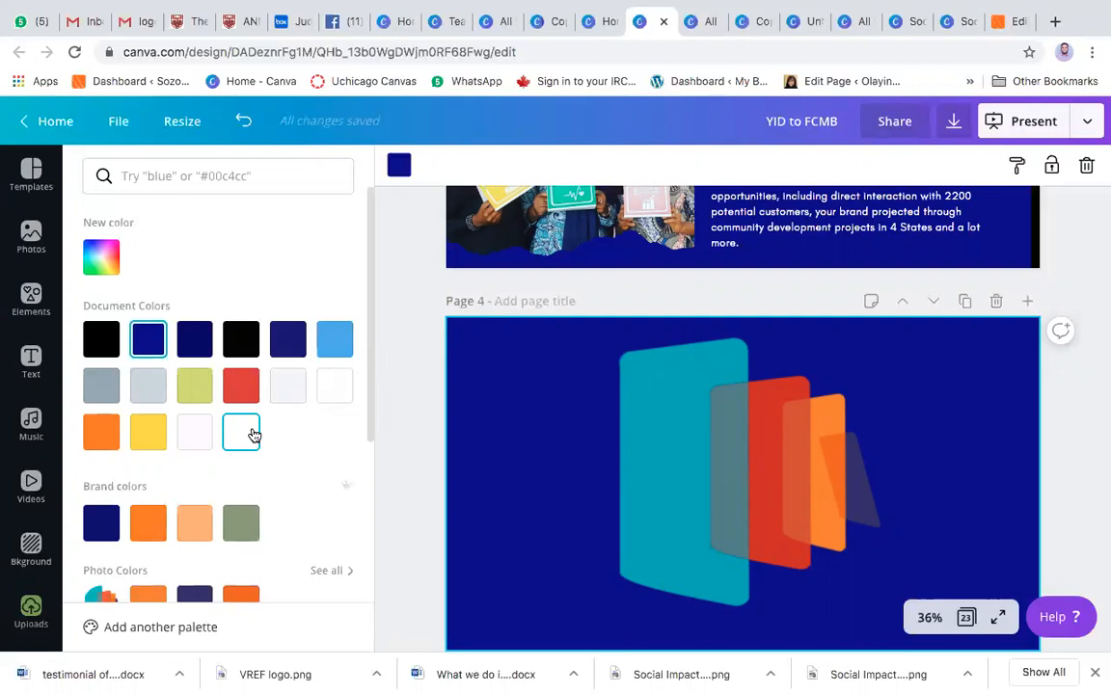
{"action": "left_click", "coordinate": [335, 386]}
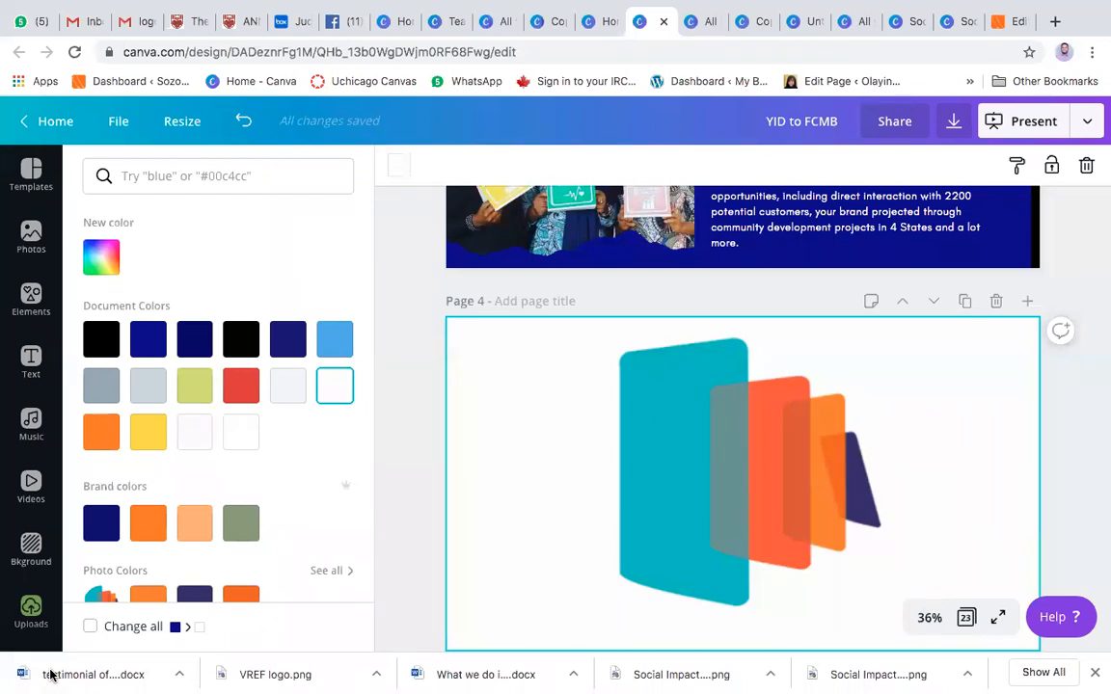
Switch to Gmail, search the mail for IMPACT and open the Impact Toolbox brand identity email
{"action": "left_click", "coordinate": [93, 22]}
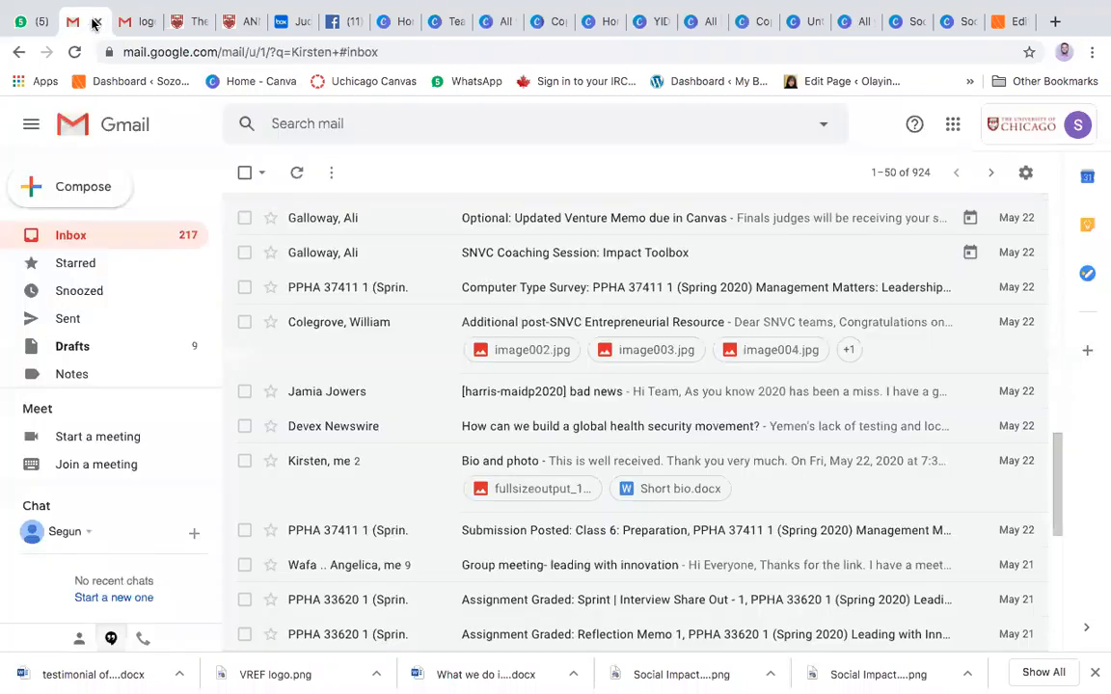
{"action": "left_click", "coordinate": [136, 21]}
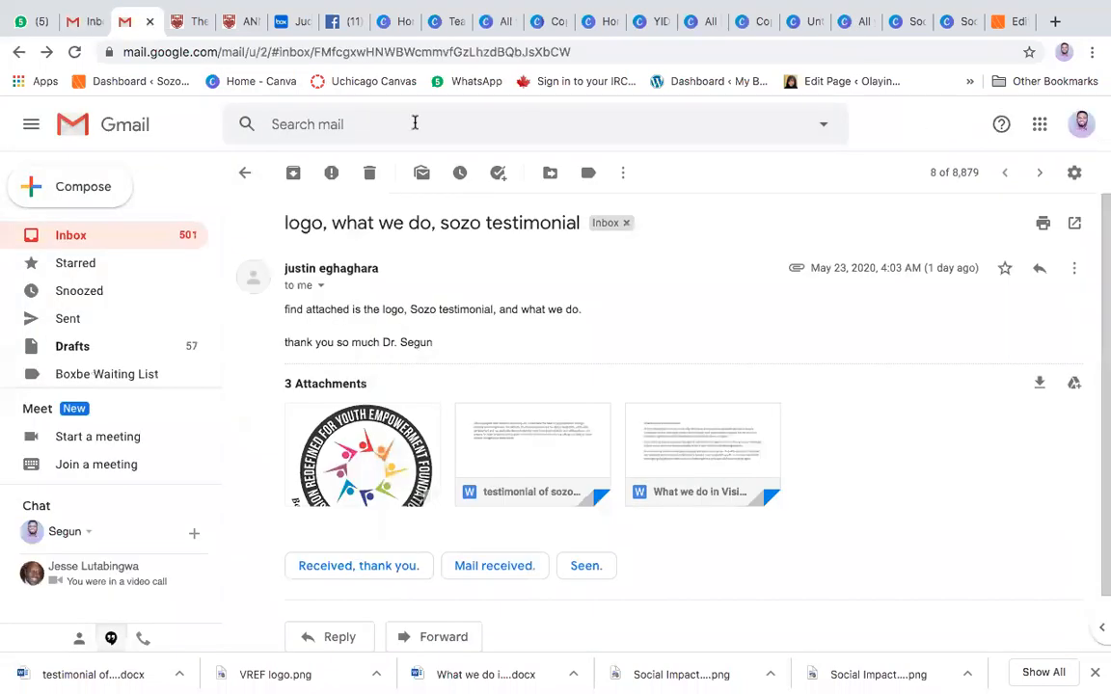
{"action": "left_click", "coordinate": [325, 126]}
{"action": "type", "text": "IMPACT"}
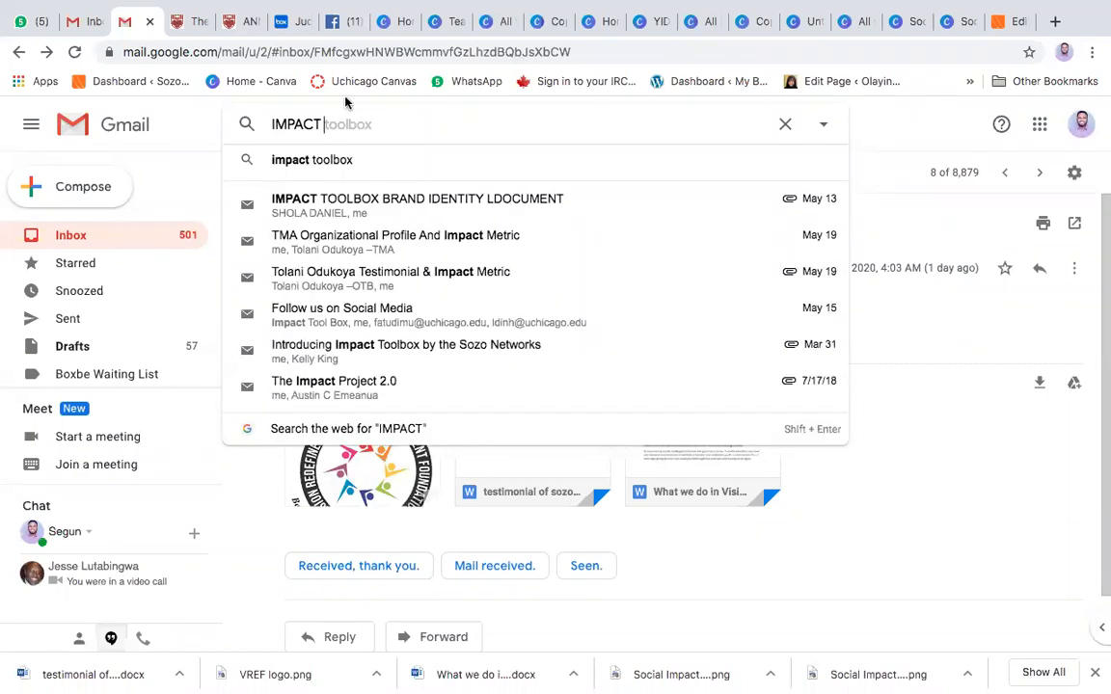
{"action": "left_click", "coordinate": [472, 199]}
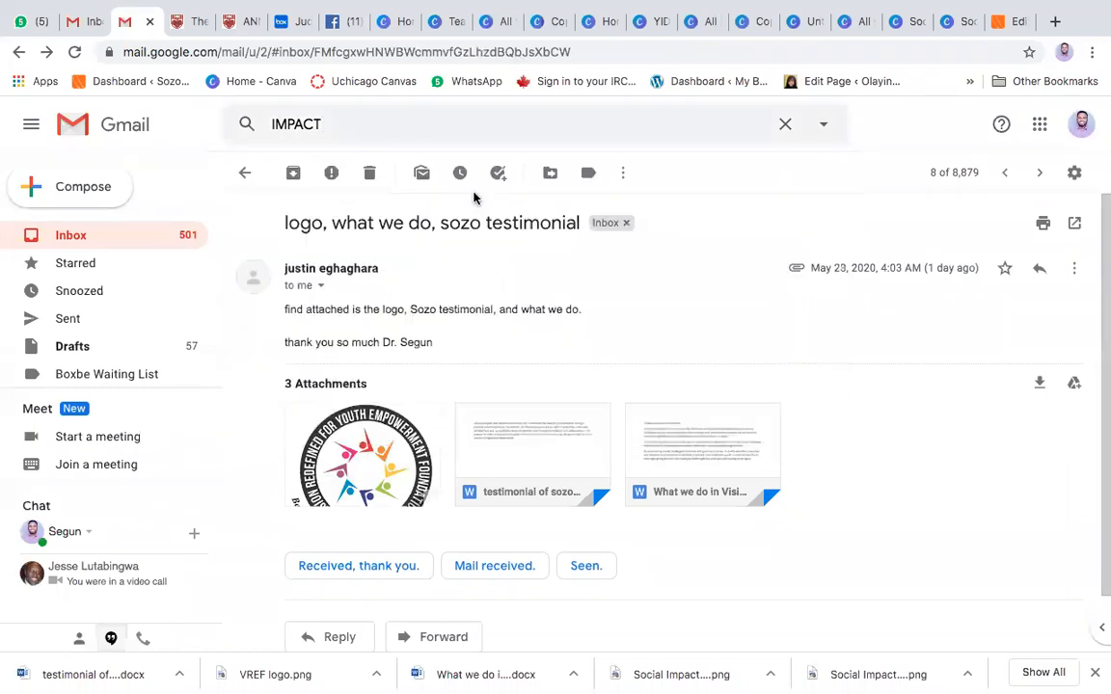
Open the attached file "impact Toolbox brand identity.pdf" in the preview
{"action": "mouse_move", "coordinate": [354, 466]}
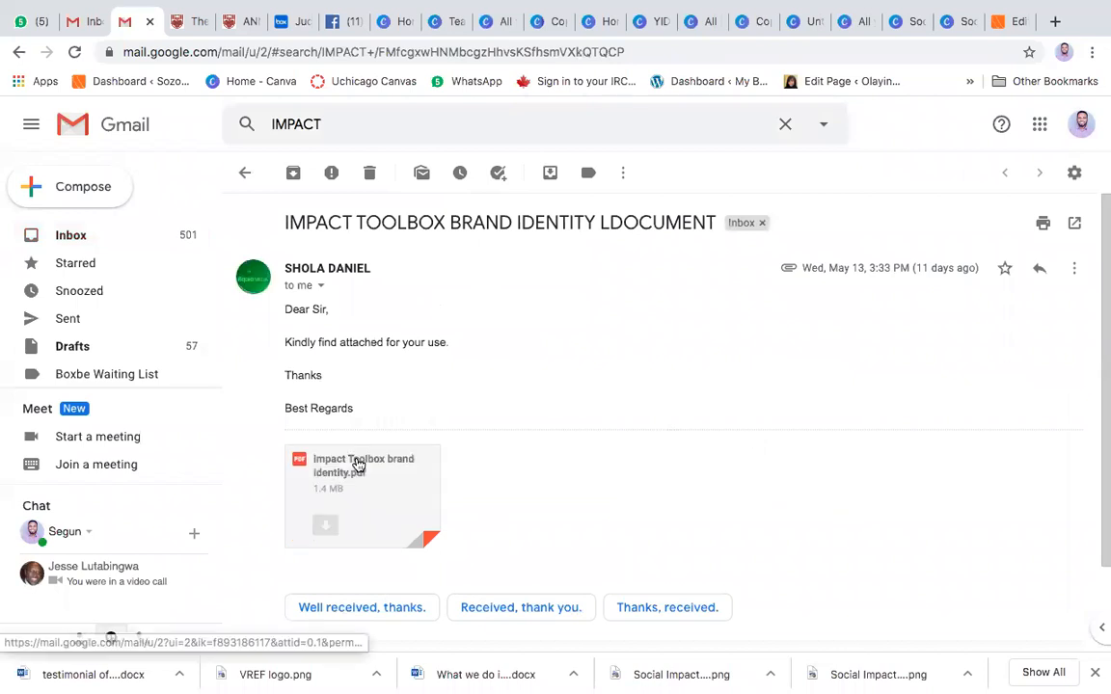
{"action": "left_click", "coordinate": [325, 525]}
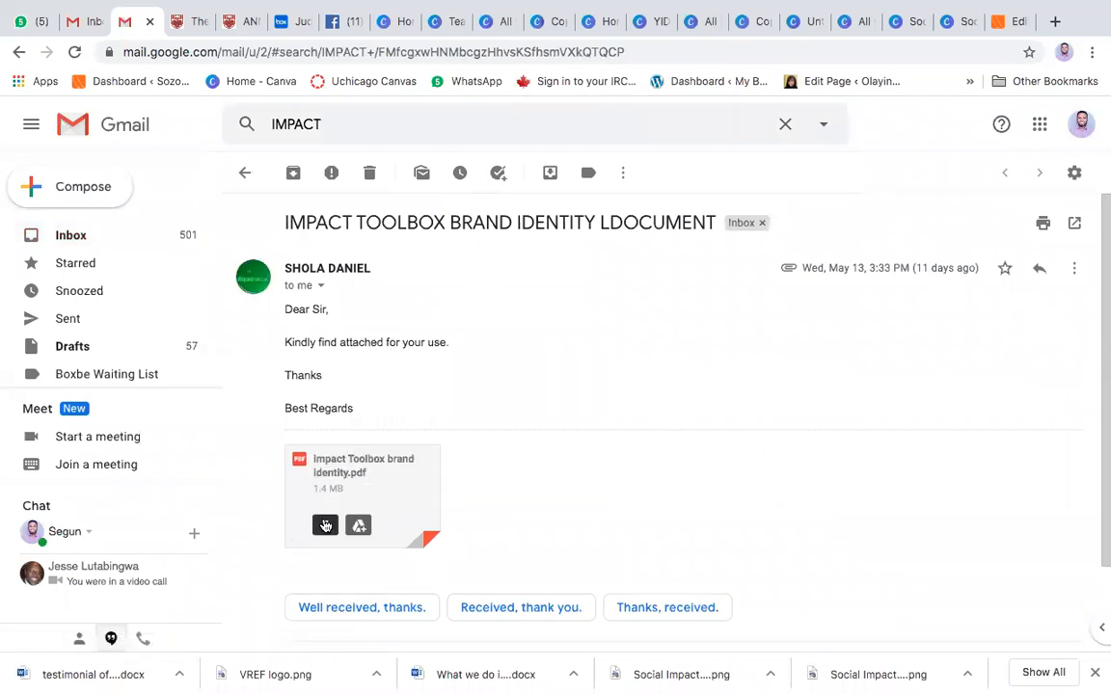
{"action": "left_click", "coordinate": [388, 483]}
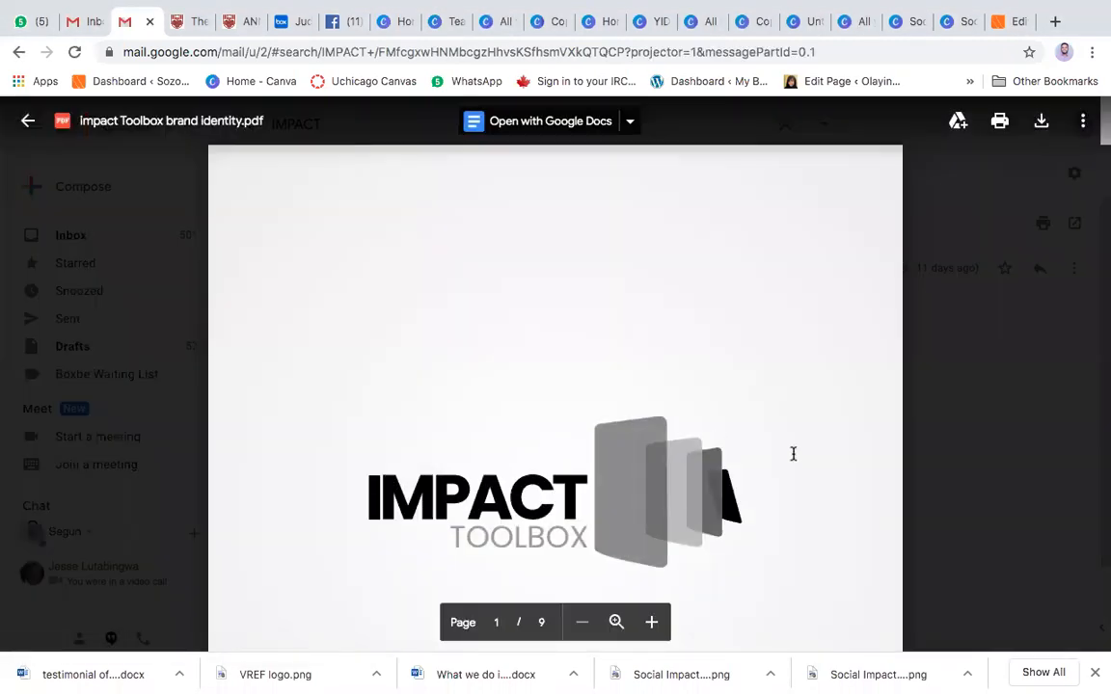
Examine the Impact Toolbox logo versions and the brand identity statement in the PDF
{"action": "scroll", "coordinate": [769, 409], "scroll_direction": "down", "scroll_amount": 4}
{"action": "scroll", "coordinate": [769, 411], "scroll_direction": "up", "scroll_amount": 4}
{"action": "scroll", "coordinate": [769, 410], "scroll_direction": "down", "scroll_amount": 10}
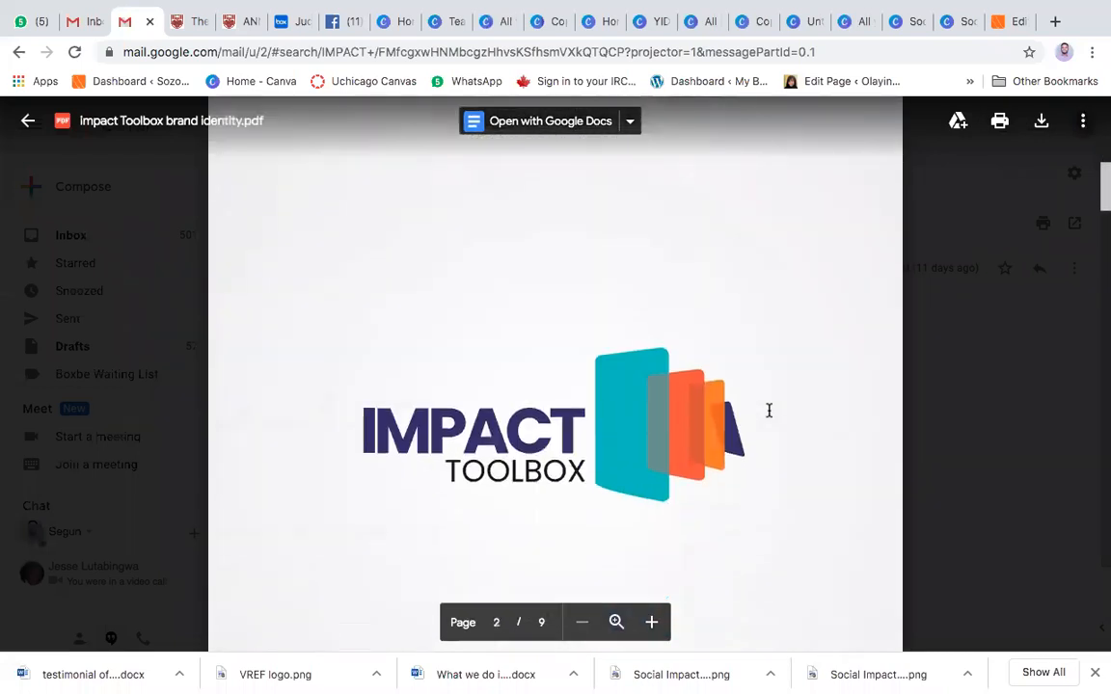
{"action": "scroll", "coordinate": [769, 411], "scroll_direction": "down", "scroll_amount": 5}
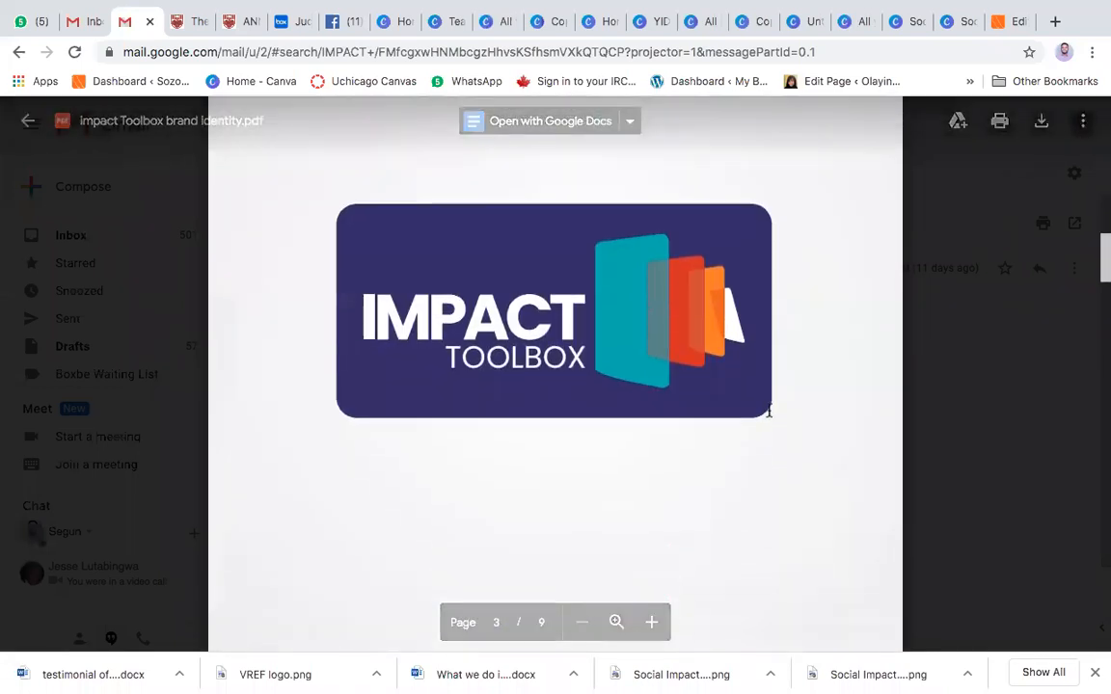
{"action": "scroll", "coordinate": [768, 411], "scroll_direction": "down", "scroll_amount": 8}
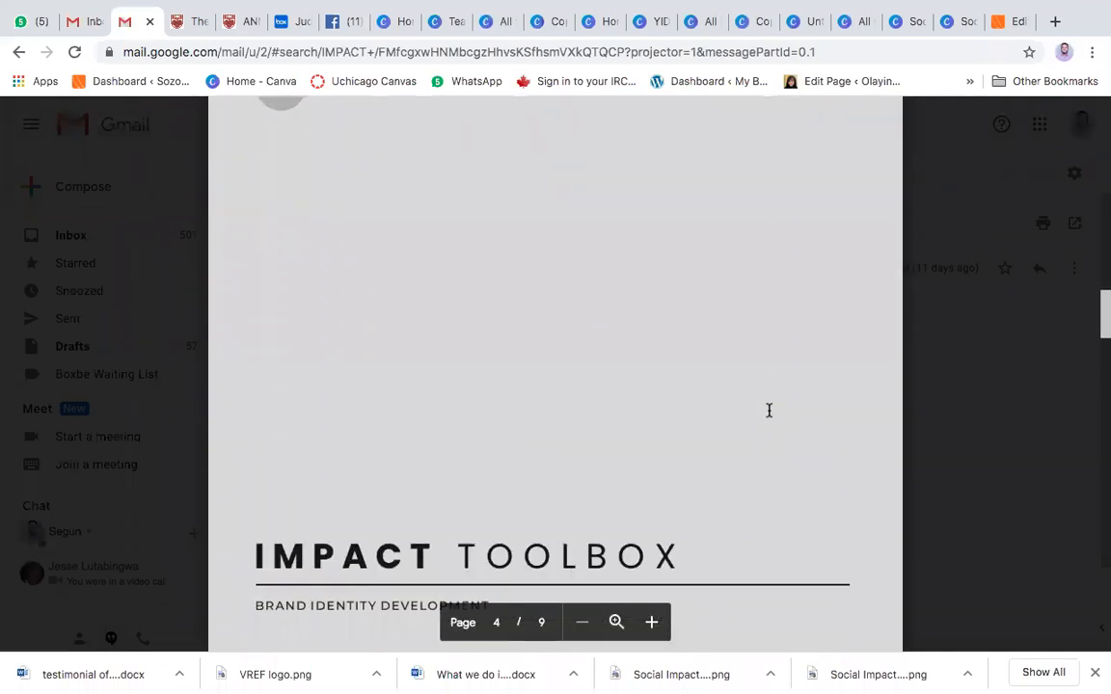
{"action": "scroll", "coordinate": [769, 411], "scroll_direction": "down", "scroll_amount": 3}
{"action": "scroll", "coordinate": [768, 411], "scroll_direction": "up", "scroll_amount": 1}
{"action": "scroll", "coordinate": [769, 411], "scroll_direction": "down", "scroll_amount": 2}
{"action": "scroll", "coordinate": [769, 410], "scroll_direction": "down", "scroll_amount": 4}
{"action": "scroll", "coordinate": [768, 411], "scroll_direction": "down", "scroll_amount": 1}
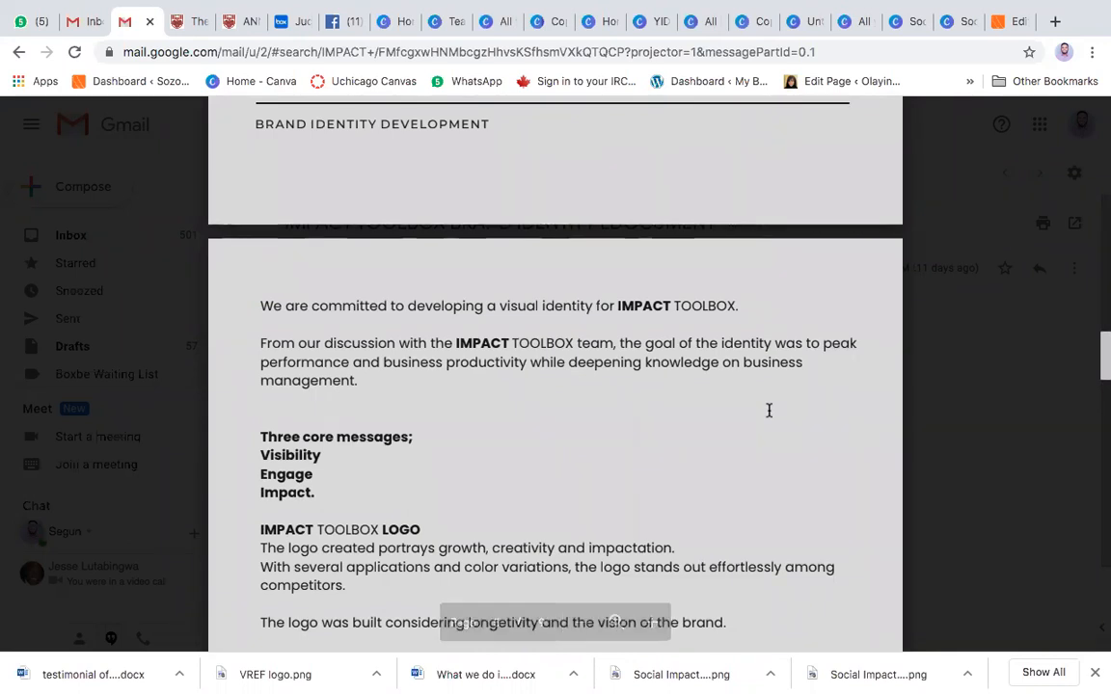
{"action": "scroll", "coordinate": [769, 411], "scroll_direction": "down", "scroll_amount": 1}
{"action": "scroll", "coordinate": [769, 411], "scroll_direction": "down", "scroll_amount": 1}
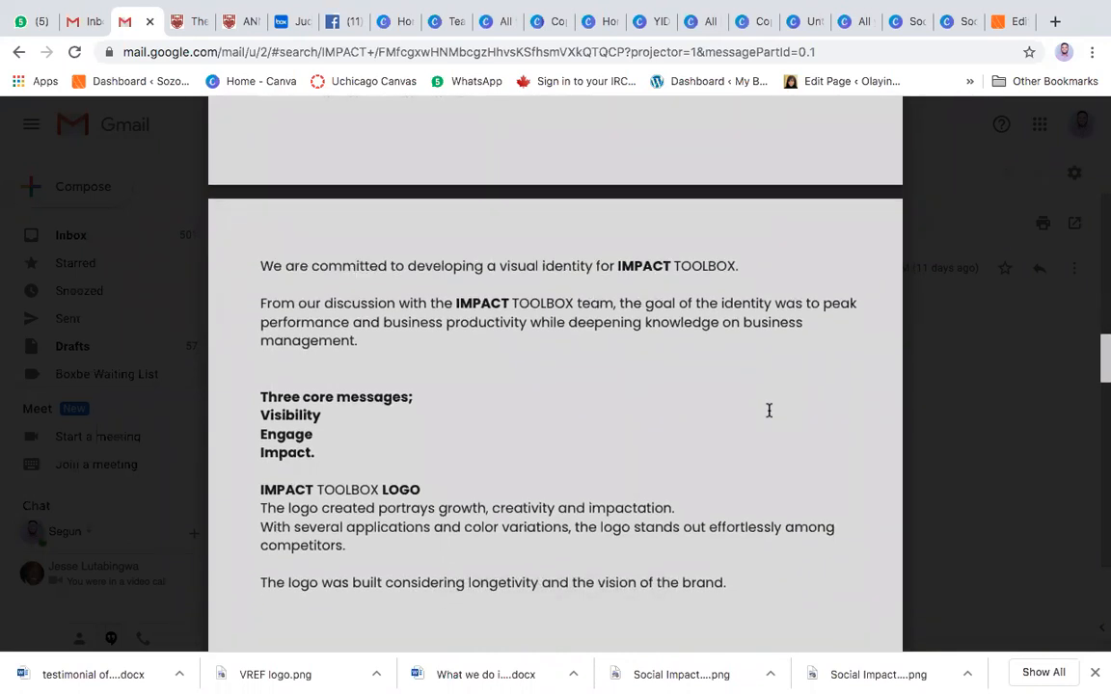
{"action": "scroll", "coordinate": [769, 410], "scroll_direction": "down", "scroll_amount": 3}
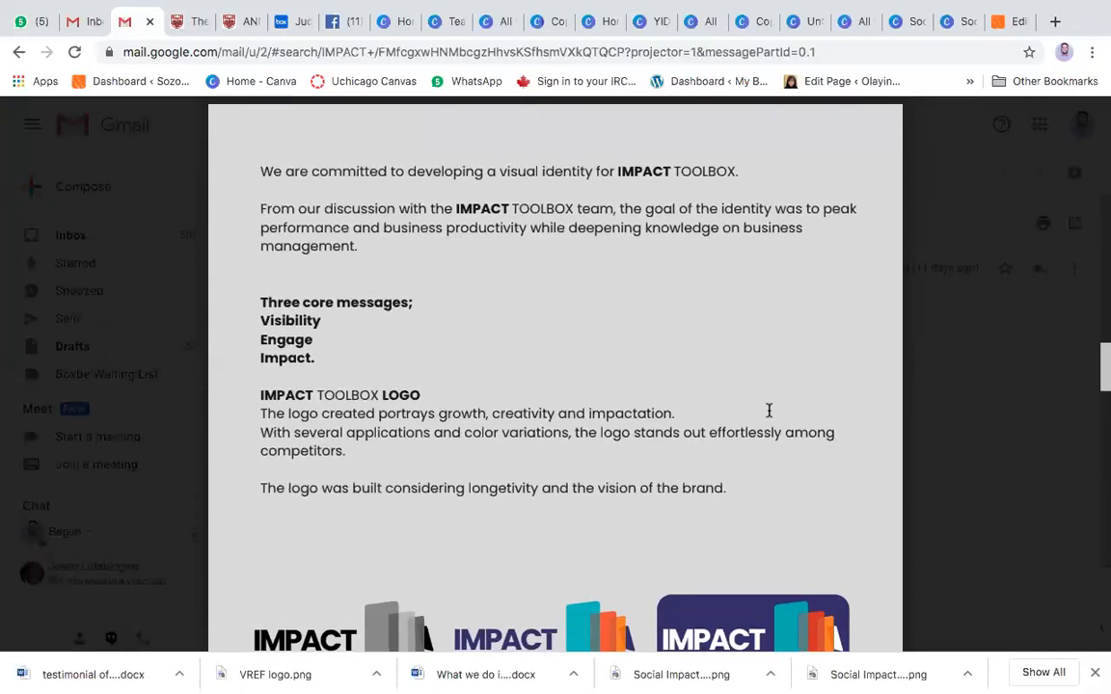
{"action": "scroll", "coordinate": [769, 410], "scroll_direction": "down", "scroll_amount": 7}
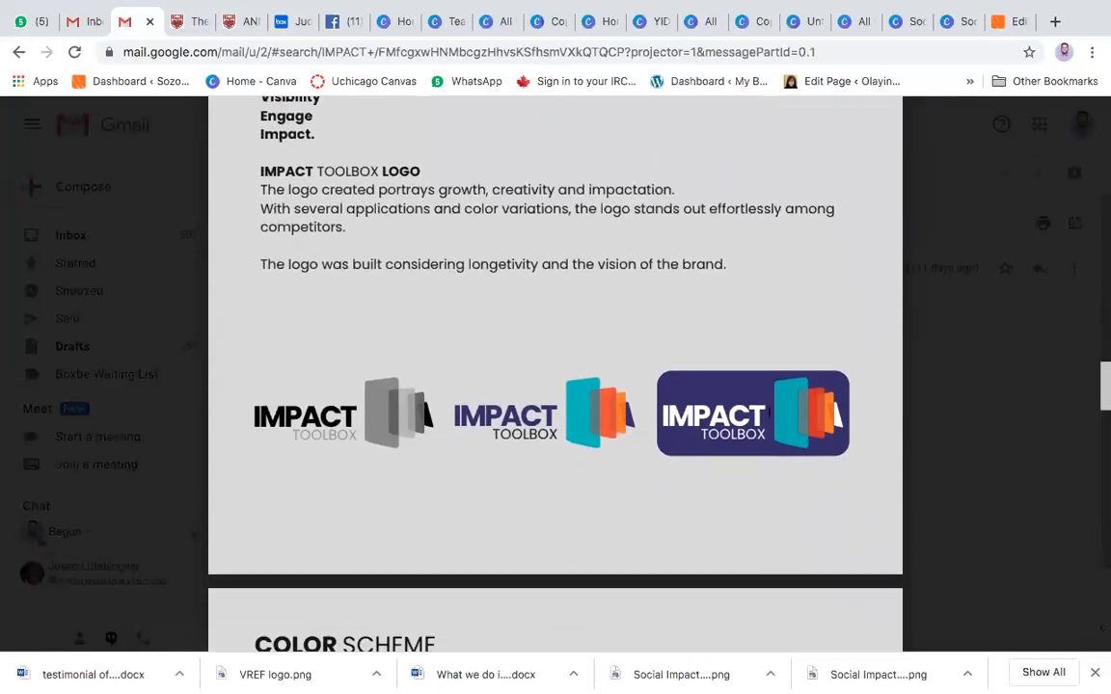
{"action": "scroll", "coordinate": [769, 412], "scroll_direction": "up", "scroll_amount": 4}
{"action": "scroll", "coordinate": [769, 412], "scroll_direction": "down", "scroll_amount": 8}
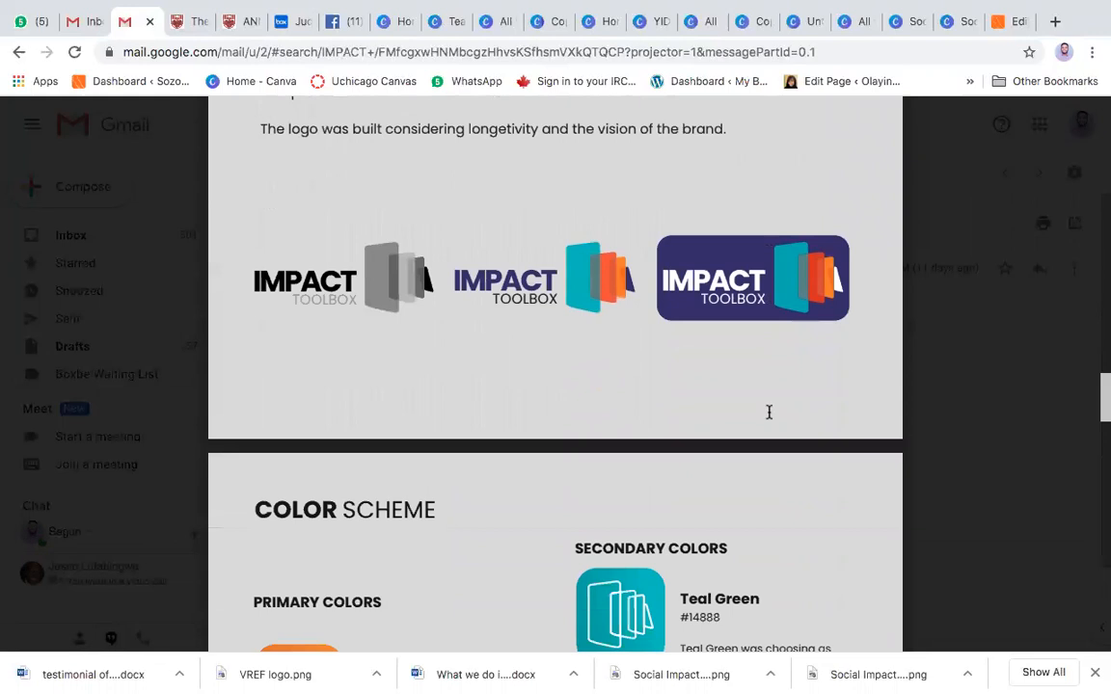
Examine the primary and secondary colors on the PDF's Color Scheme page
{"action": "scroll", "coordinate": [769, 411], "scroll_direction": "down", "scroll_amount": 7}
{"action": "scroll", "coordinate": [769, 412], "scroll_direction": "up", "scroll_amount": 1}
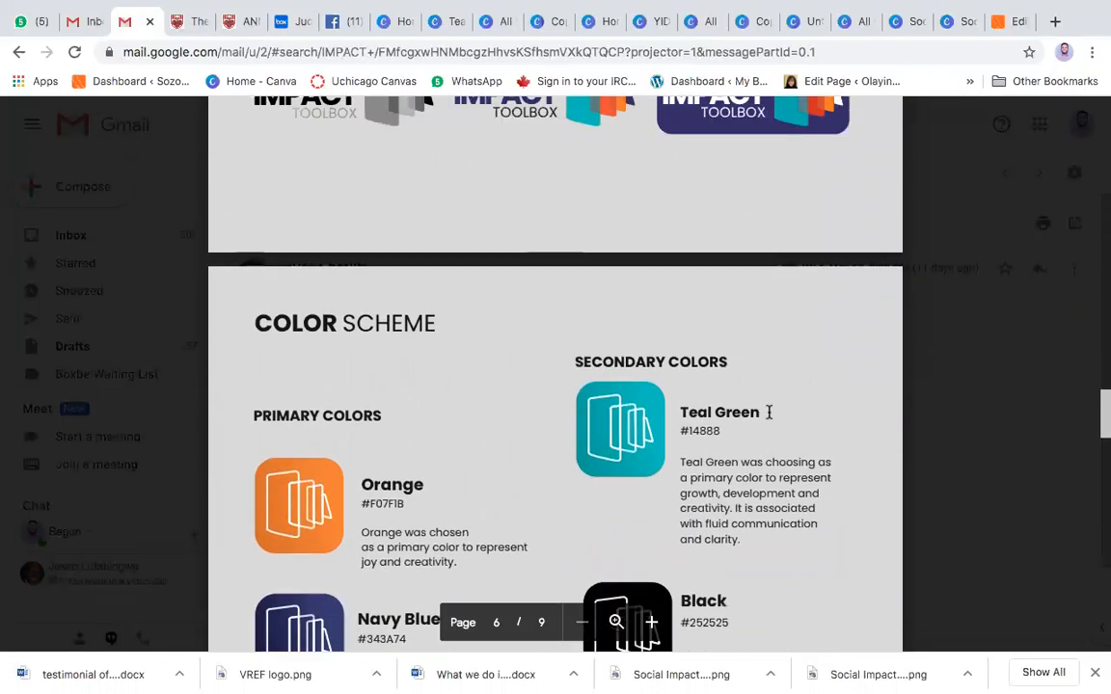
{"action": "scroll", "coordinate": [768, 412], "scroll_direction": "down", "scroll_amount": 4}
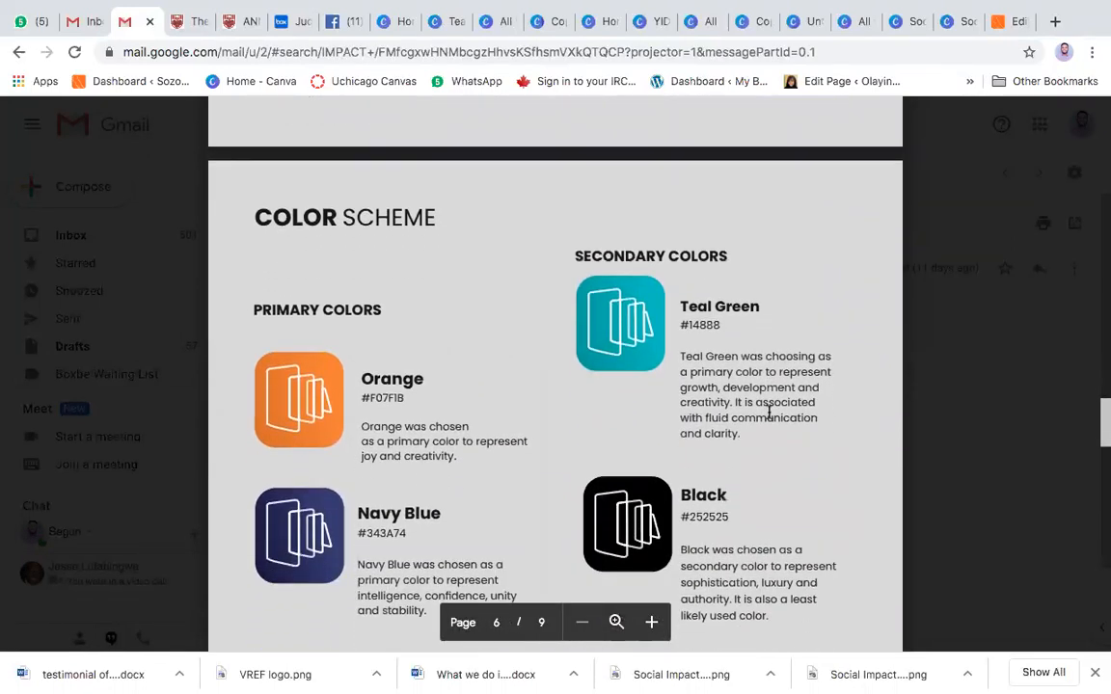
{"action": "scroll", "coordinate": [769, 412], "scroll_direction": "down", "scroll_amount": 2}
{"action": "scroll", "coordinate": [769, 412], "scroll_direction": "up", "scroll_amount": 2}
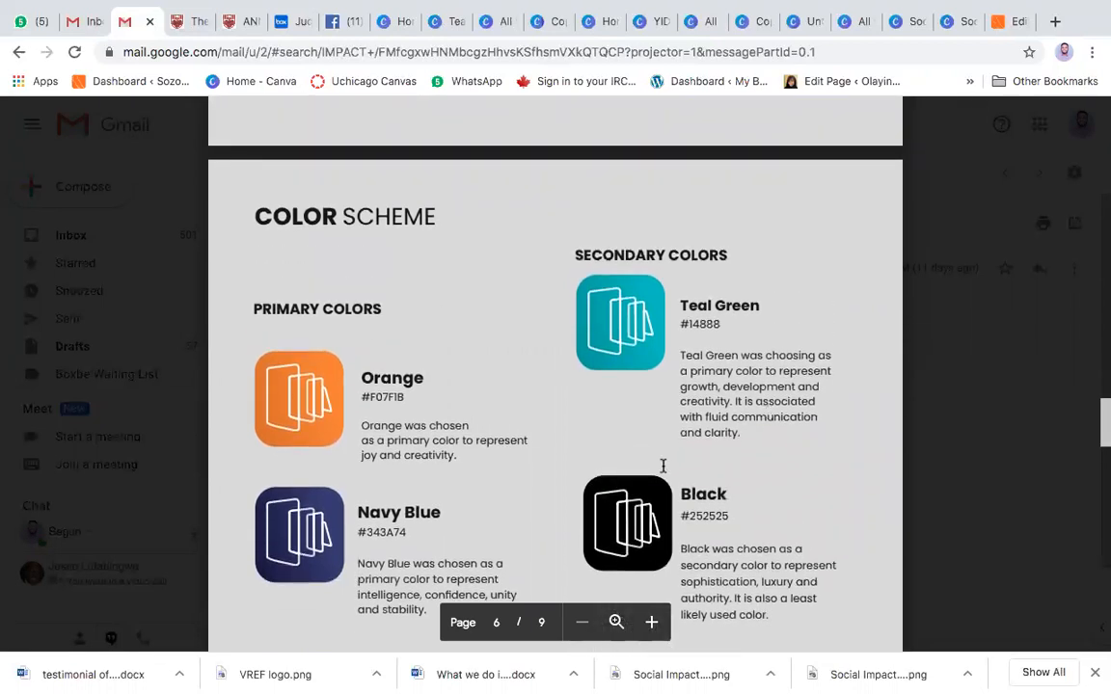
{"action": "scroll", "coordinate": [663, 466], "scroll_direction": "down", "scroll_amount": 14}
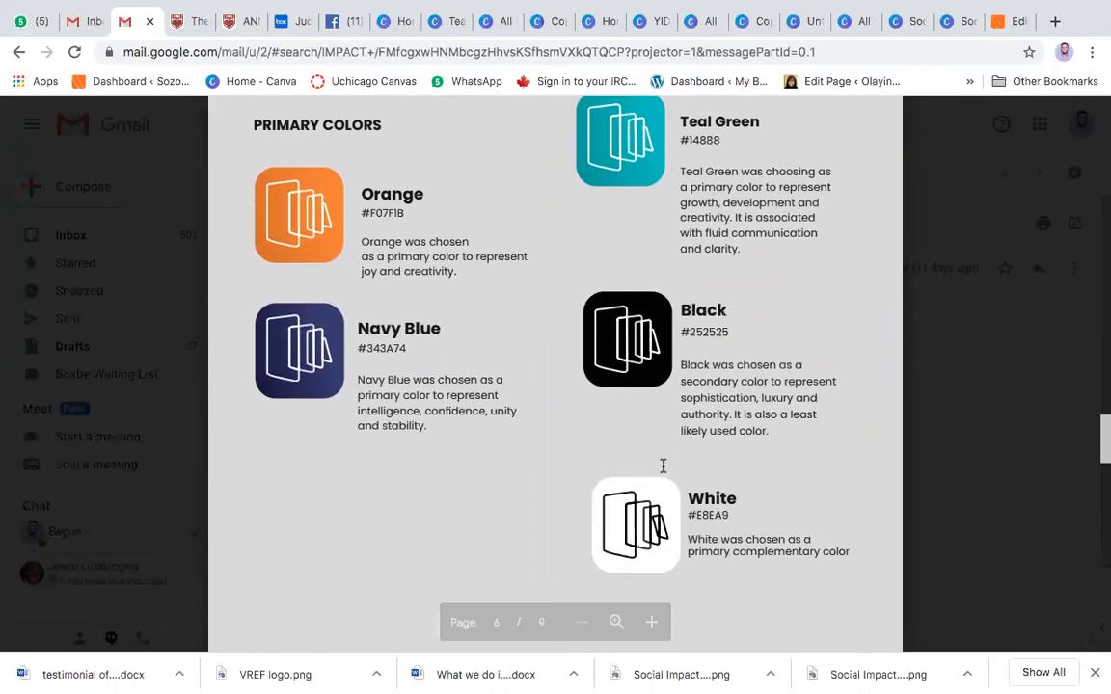
Review the PDF's Typography section on the Poppins font family and the Applications section below it
{"action": "scroll", "coordinate": [663, 466], "scroll_direction": "down", "scroll_amount": 7}
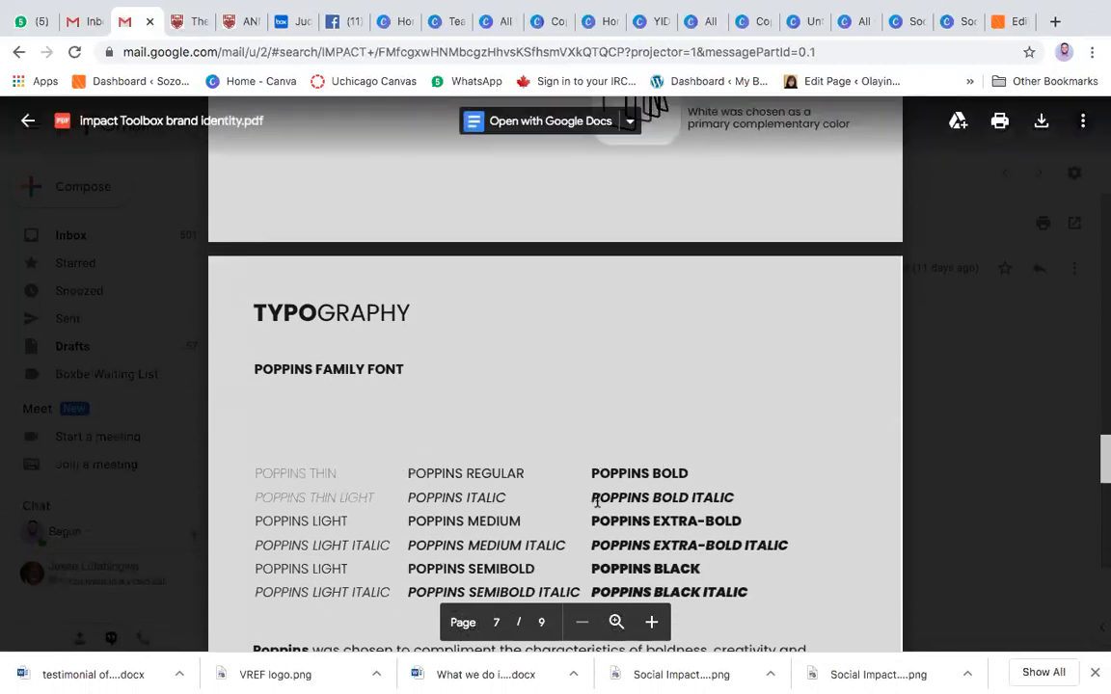
{"action": "scroll", "coordinate": [595, 500], "scroll_direction": "up", "scroll_amount": 2}
{"action": "scroll", "coordinate": [597, 501], "scroll_direction": "down", "scroll_amount": 6}
{"action": "scroll", "coordinate": [597, 500], "scroll_direction": "up", "scroll_amount": 6}
{"action": "scroll", "coordinate": [597, 501], "scroll_direction": "down", "scroll_amount": 5}
{"action": "scroll", "coordinate": [597, 500], "scroll_direction": "down", "scroll_amount": 4}
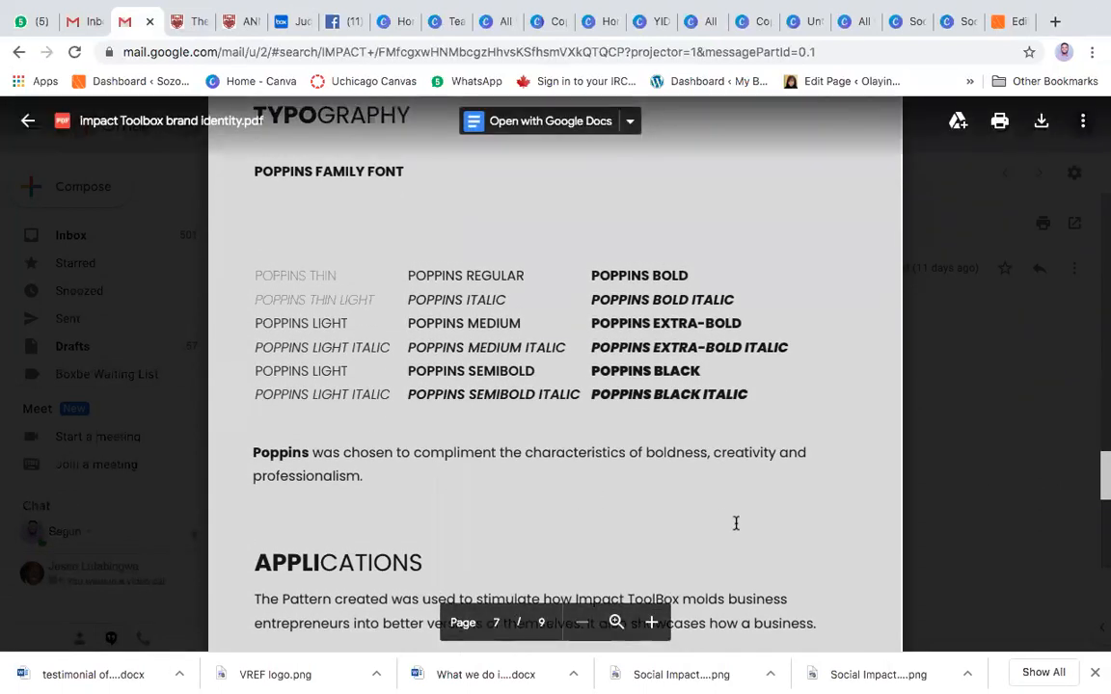
{"action": "scroll", "coordinate": [535, 526], "scroll_direction": "down", "scroll_amount": 5}
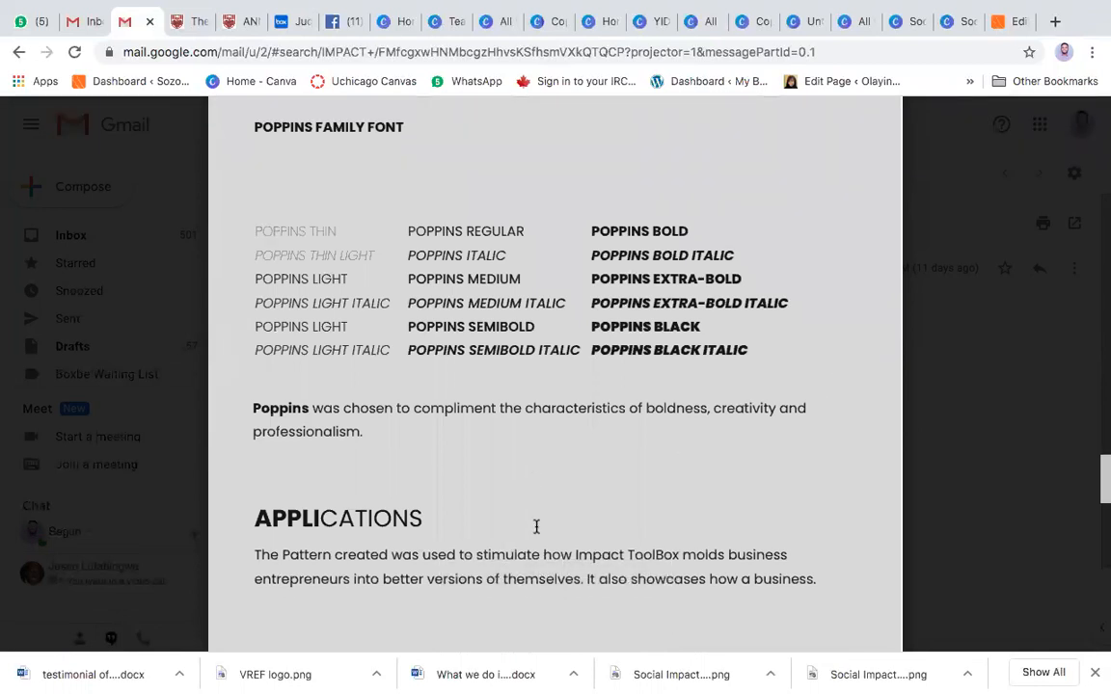
{"action": "scroll", "coordinate": [536, 527], "scroll_direction": "down", "scroll_amount": 1}
{"action": "scroll", "coordinate": [536, 527], "scroll_direction": "down", "scroll_amount": 3}
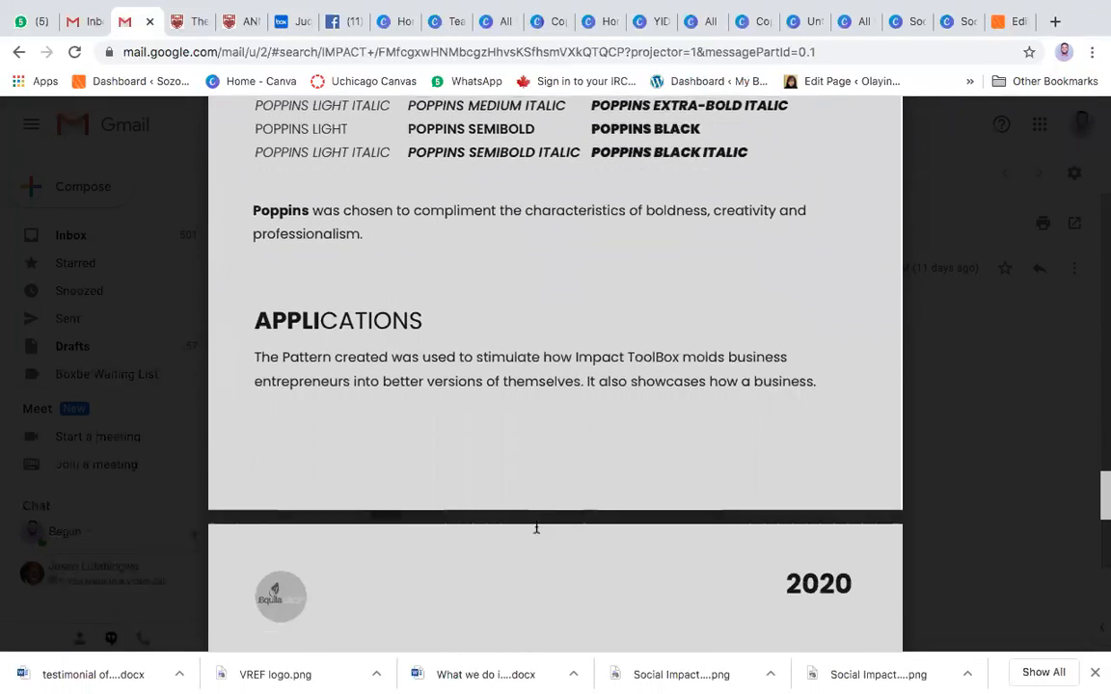
Examine the PDF's remaining pages through the Impact Toolbox letterhead on page 9, and close the preview
{"action": "scroll", "coordinate": [536, 526], "scroll_direction": "down", "scroll_amount": 5}
{"action": "scroll", "coordinate": [536, 526], "scroll_direction": "down", "scroll_amount": 10}
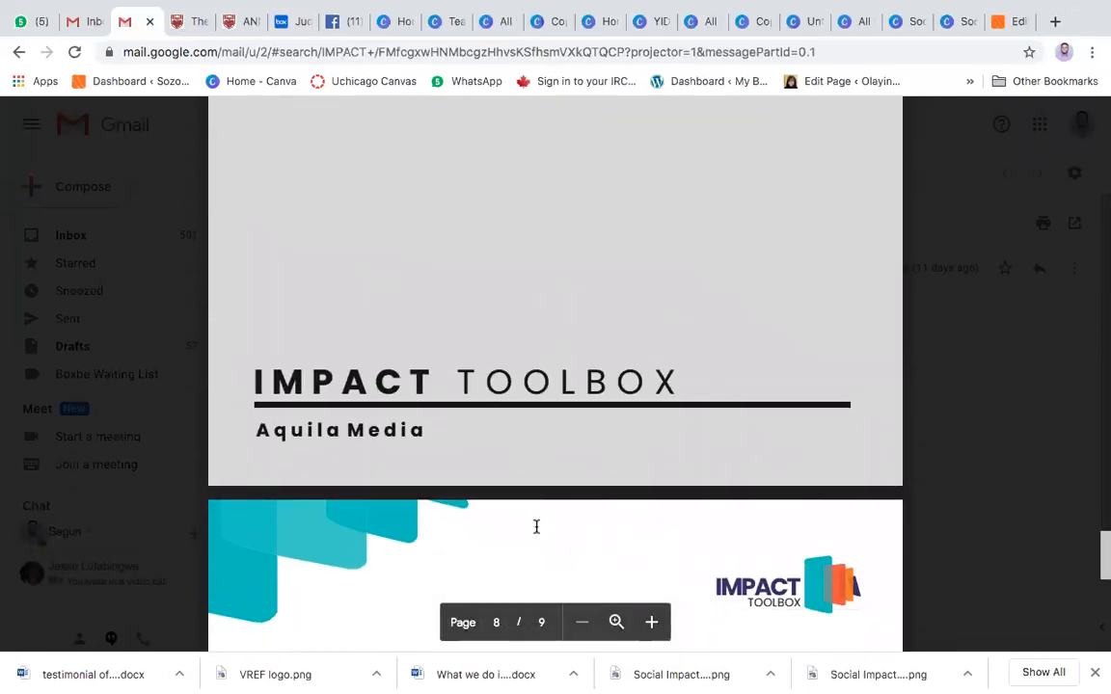
{"action": "scroll", "coordinate": [536, 527], "scroll_direction": "down", "scroll_amount": 15}
{"action": "scroll", "coordinate": [537, 526], "scroll_direction": "up", "scroll_amount": 5}
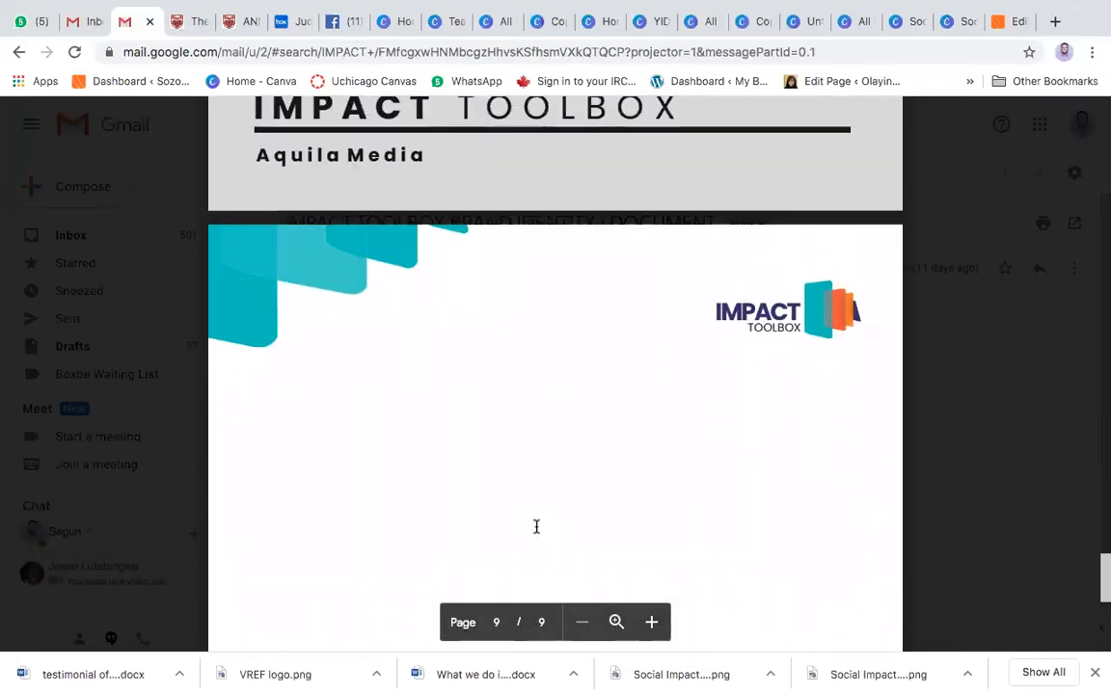
{"action": "scroll", "coordinate": [756, 497], "scroll_direction": "down", "scroll_amount": 4}
{"action": "scroll", "coordinate": [755, 497], "scroll_direction": "up", "scroll_amount": 4}
{"action": "scroll", "coordinate": [755, 496], "scroll_direction": "down", "scroll_amount": 6}
{"action": "scroll", "coordinate": [755, 497], "scroll_direction": "down", "scroll_amount": 1}
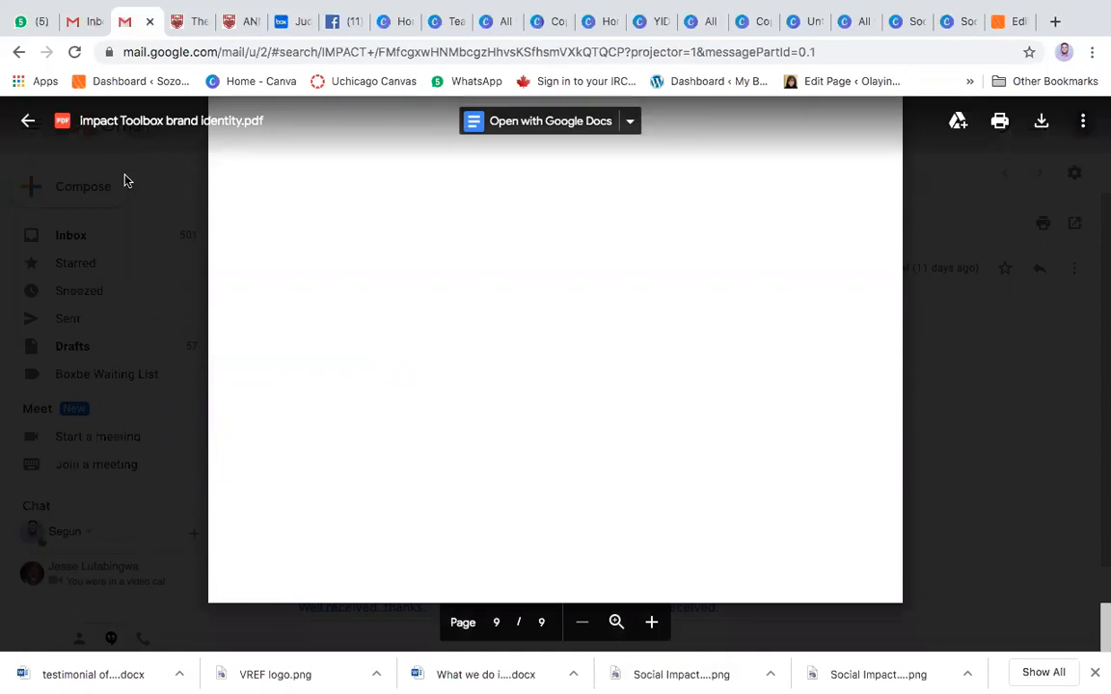
{"action": "left_click", "coordinate": [30, 123]}
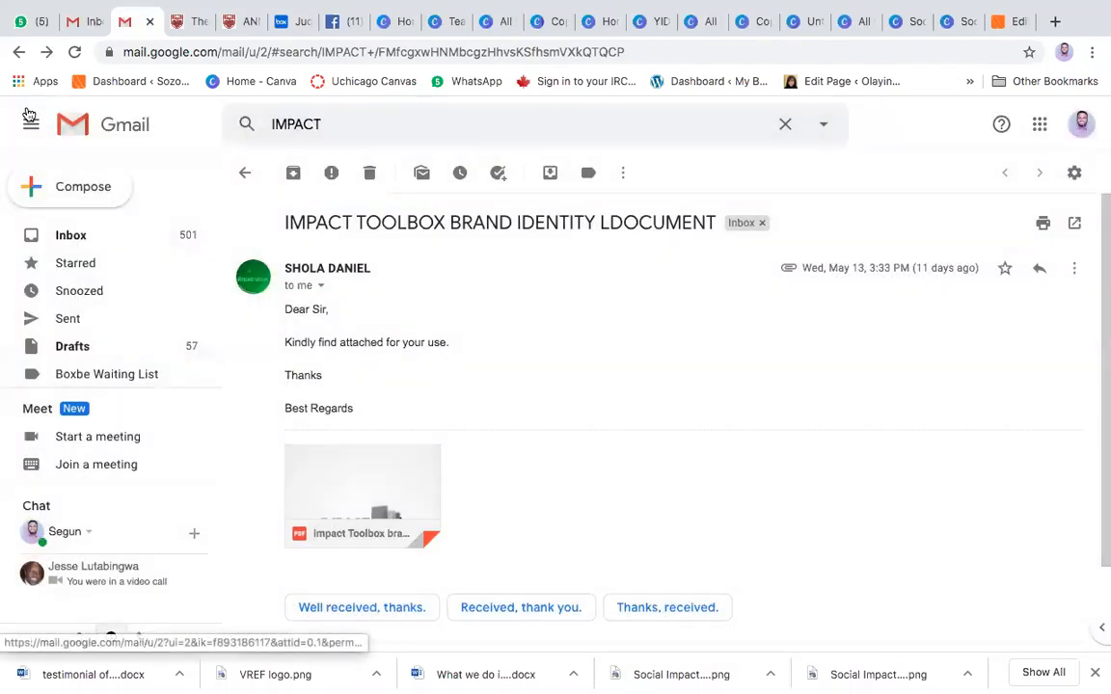
{"action": "left_click", "coordinate": [18, 51]}
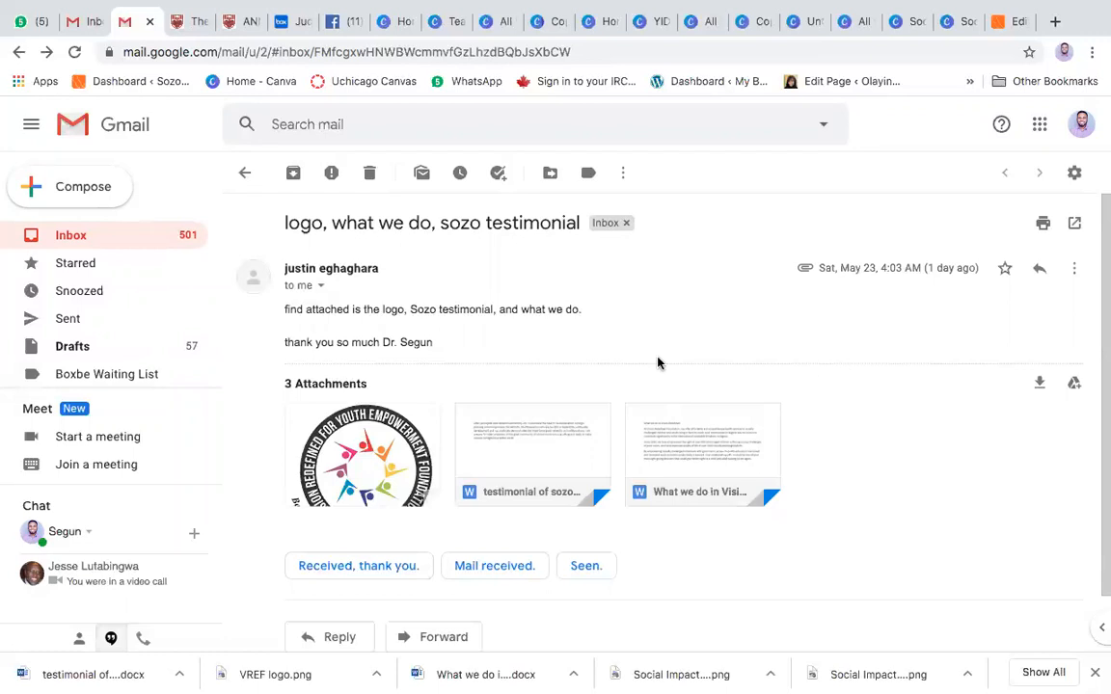
Switch to Canva and bring up the "YID to FCMB" presentation among the open designs
{"action": "left_click", "coordinate": [384, 21]}
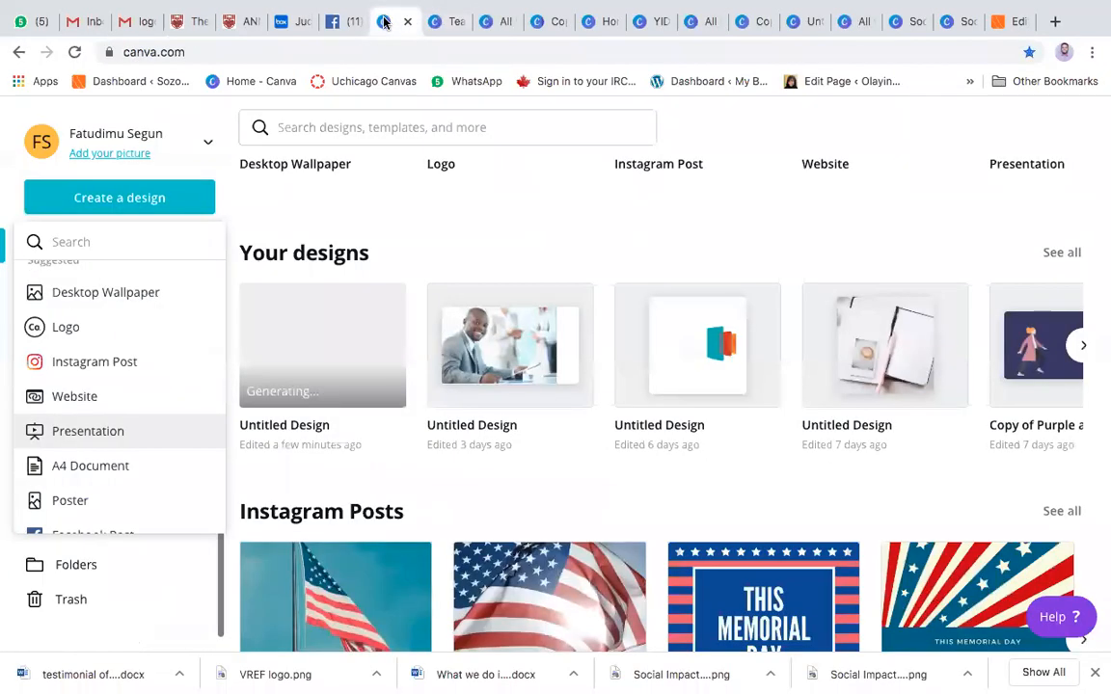
{"action": "left_click", "coordinate": [502, 22]}
{"action": "left_click", "coordinate": [541, 21]}
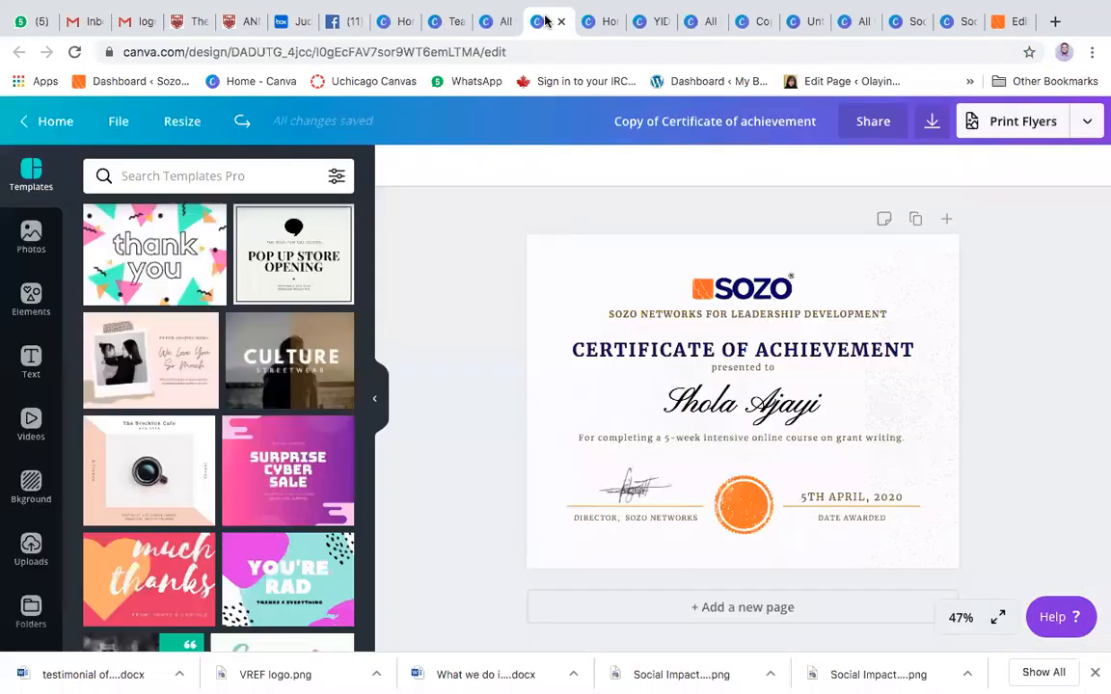
{"action": "left_click", "coordinate": [610, 23]}
{"action": "left_click", "coordinate": [654, 25]}
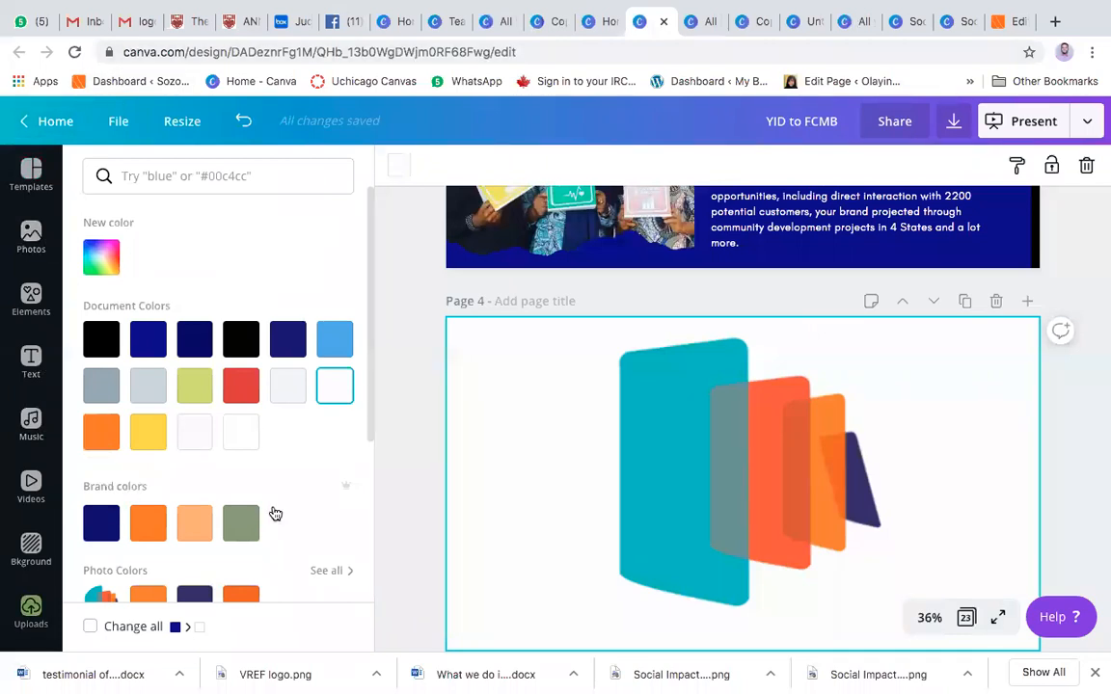
Upload the image bg_parallax_2.png from the Downloads folder to the Canva uploads
{"action": "scroll", "coordinate": [30, 492], "scroll_direction": "down", "scroll_amount": 3}
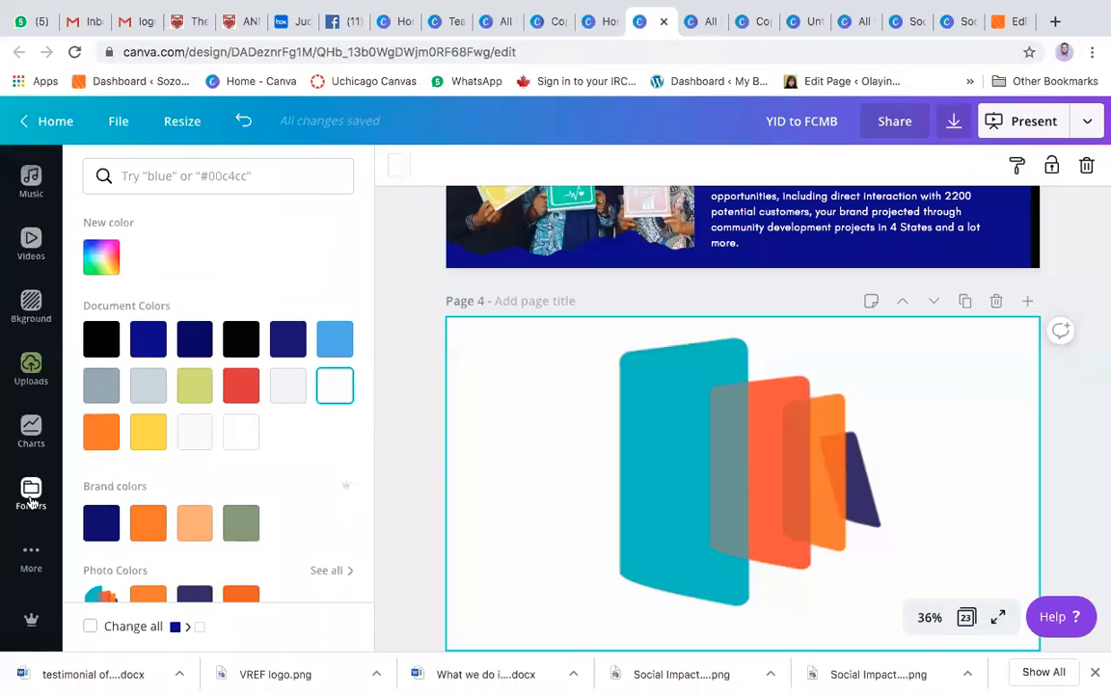
{"action": "left_click", "coordinate": [28, 379]}
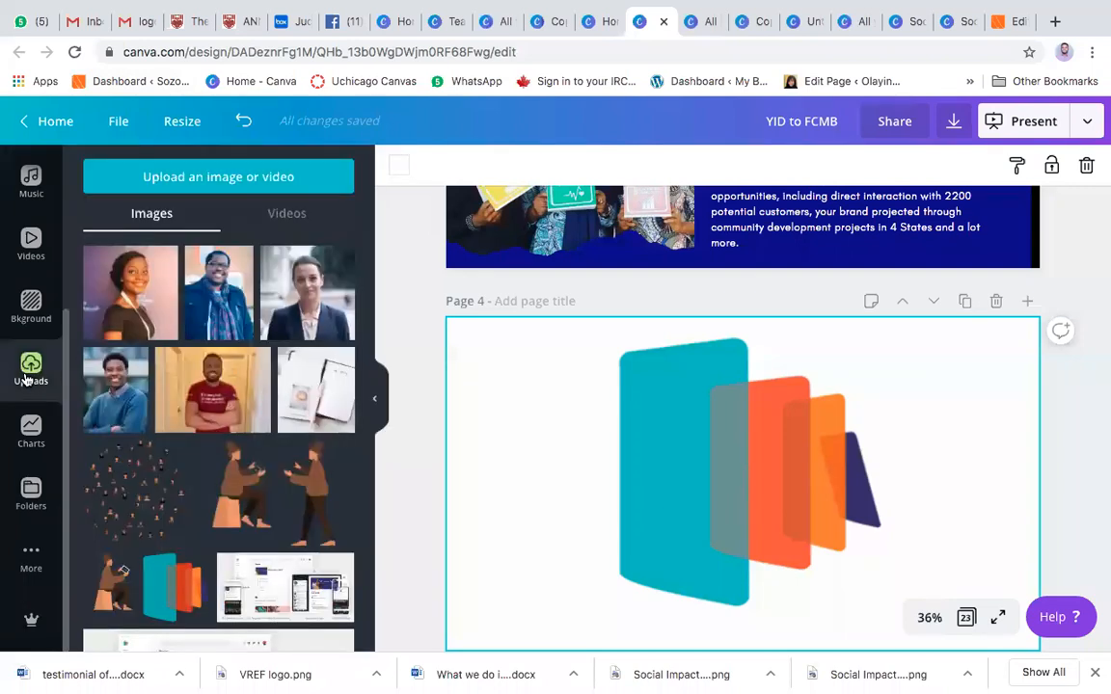
{"action": "left_click", "coordinate": [272, 171]}
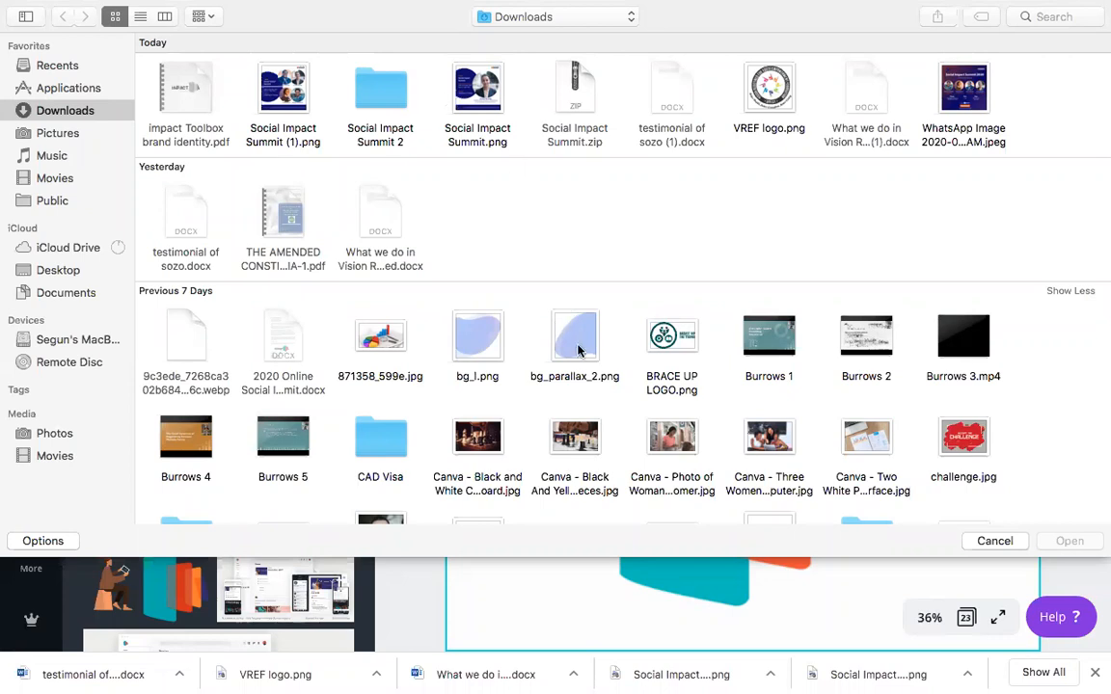
{"action": "left_click", "coordinate": [521, 313]}
{"action": "left_click", "coordinate": [1073, 545]}
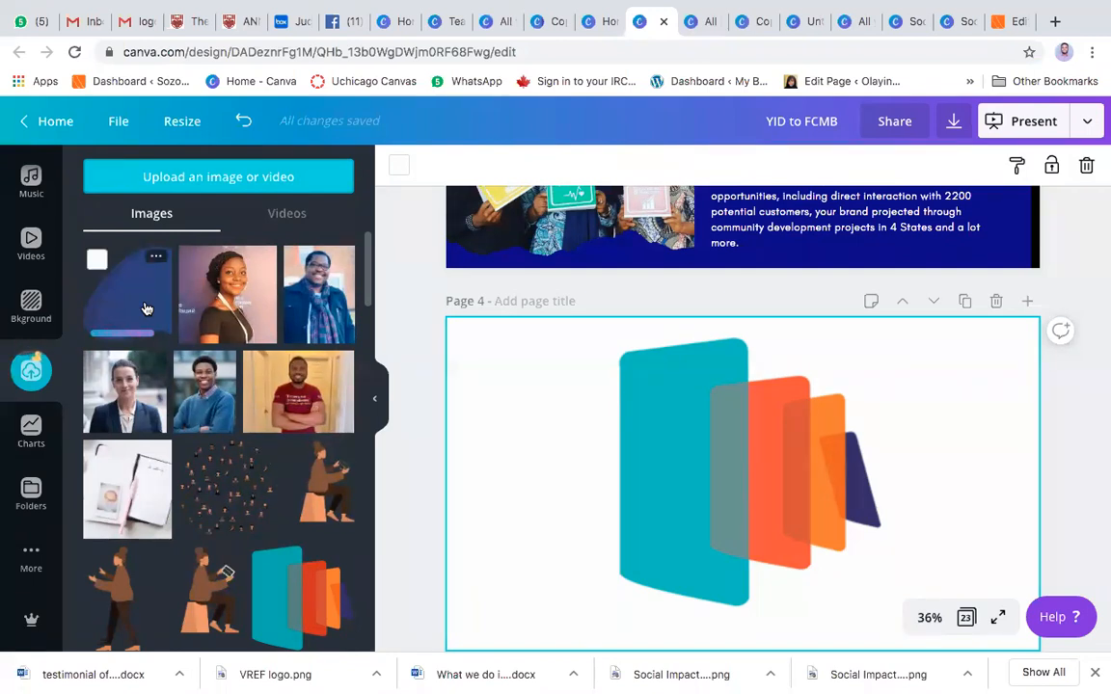
Add the uploaded blue blob image to page 4 and position it beside the logo, slightly overlapping the teal panel
{"action": "left_click_drag", "start_coordinate": [146, 308], "coordinate": [708, 518]}
{"action": "left_click_drag", "start_coordinate": [492, 462], "coordinate": [486, 422]}
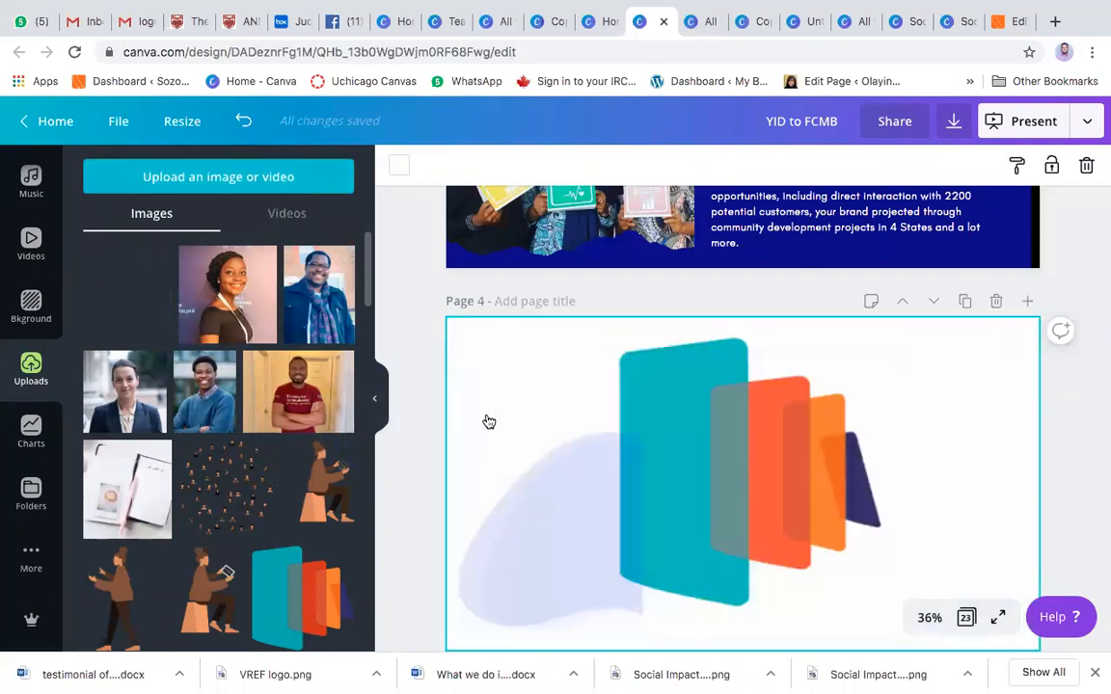
{"action": "left_click_drag", "start_coordinate": [551, 489], "coordinate": [563, 466]}
{"action": "left_click_drag", "start_coordinate": [586, 524], "coordinate": [578, 469]}
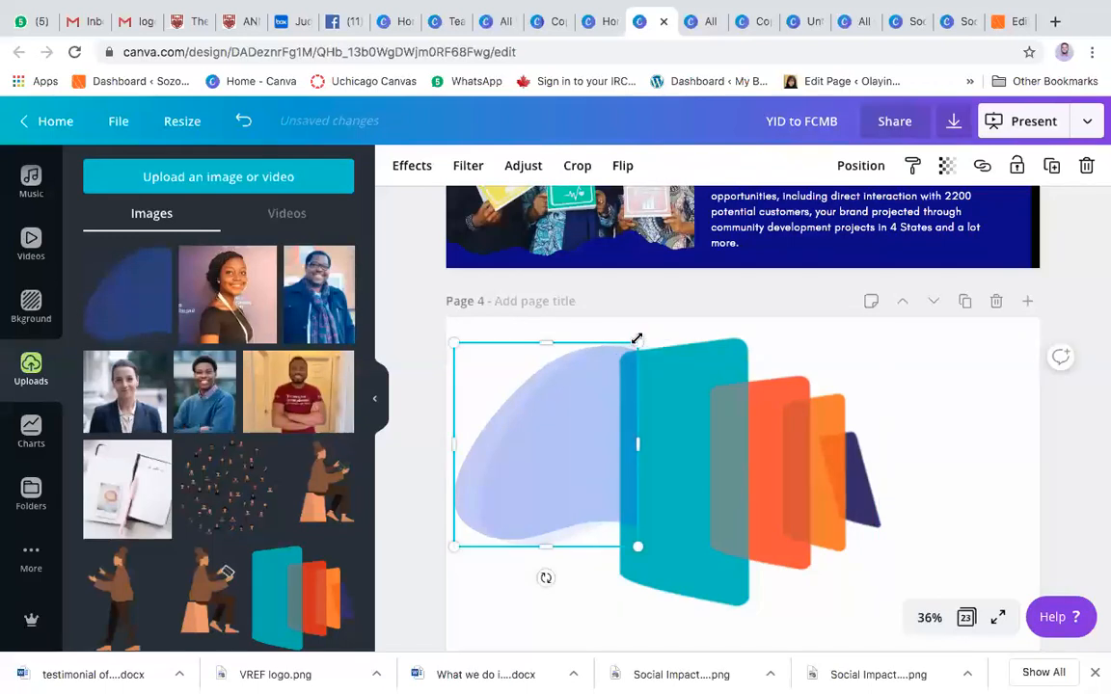
Enlarge the blue blob to about 1,182 by 1,308 and shift it further over the logo on page 4
{"action": "left_click_drag", "start_coordinate": [635, 339], "coordinate": [700, 277]}
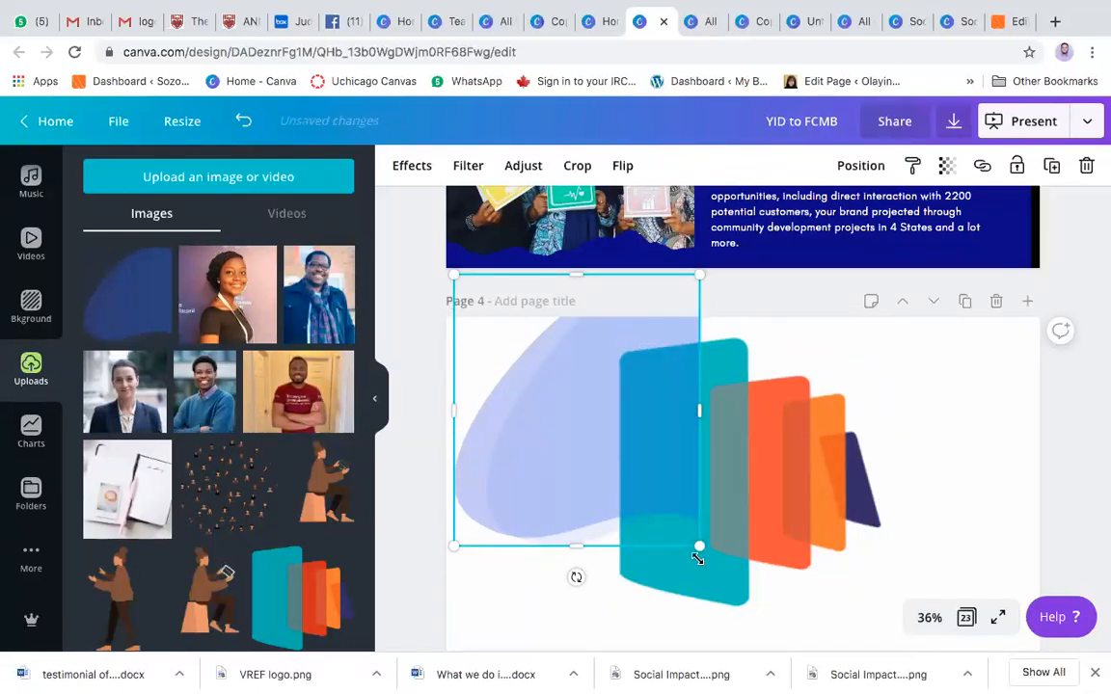
{"action": "left_click_drag", "start_coordinate": [699, 547], "coordinate": [853, 647]}
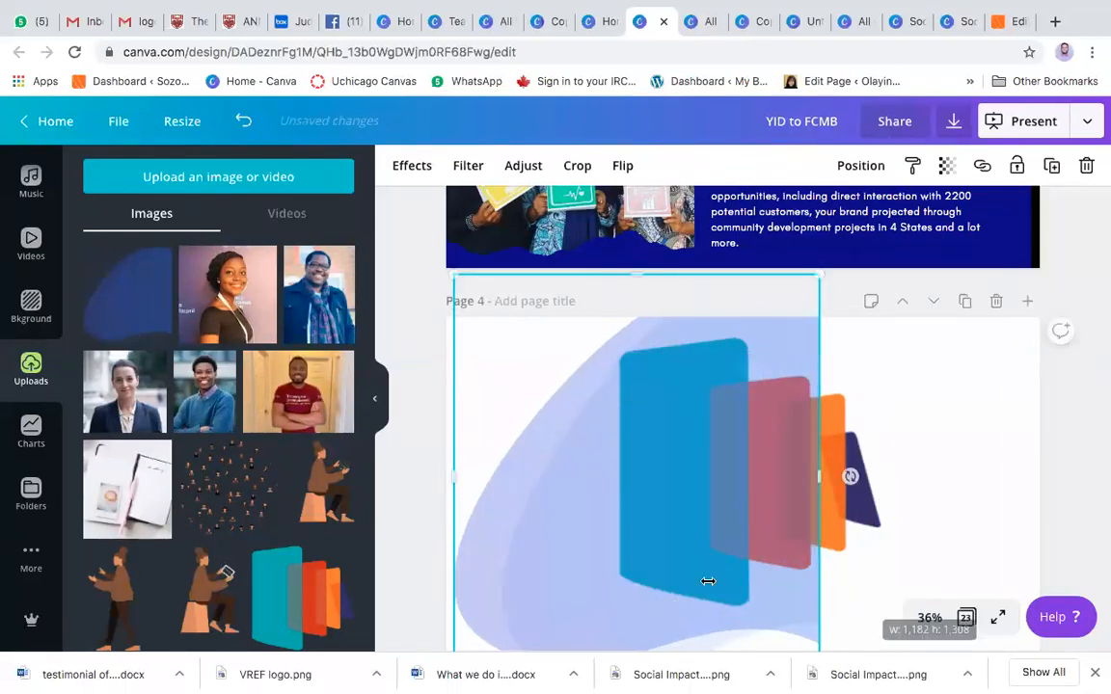
{"action": "left_click_drag", "start_coordinate": [575, 465], "coordinate": [628, 500]}
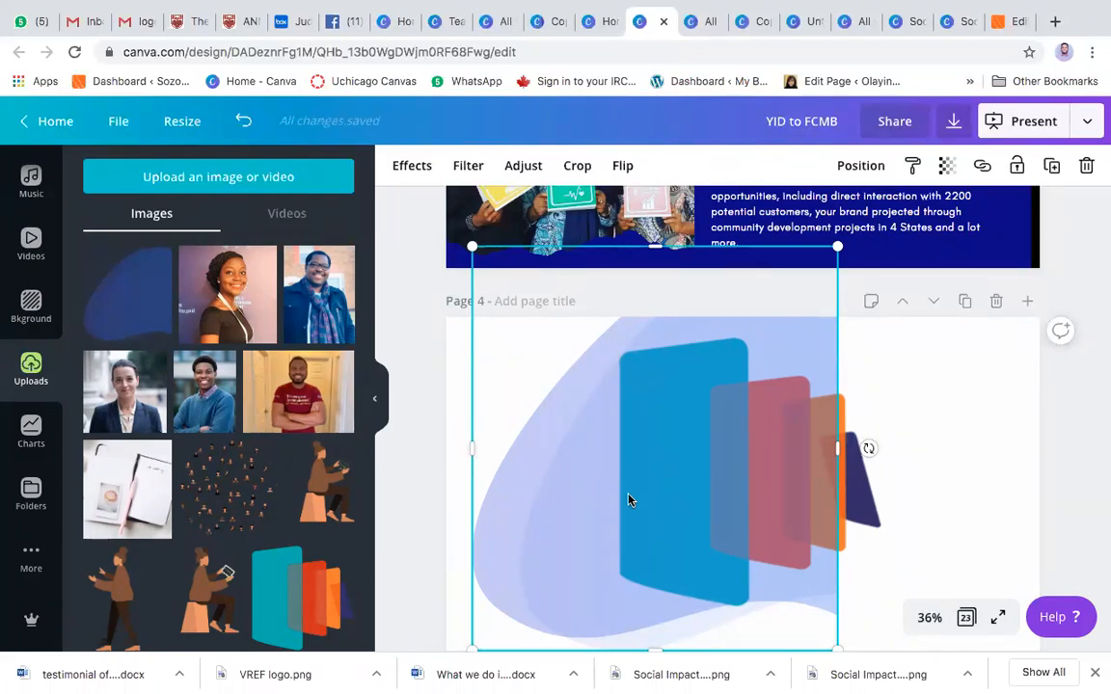
Shrink the blue blob, align it with page 4's left edge, and delete it from the page
{"action": "left_click_drag", "start_coordinate": [595, 494], "coordinate": [558, 555]}
{"action": "left_click_drag", "start_coordinate": [413, 313], "coordinate": [484, 392]}
{"action": "left_click_drag", "start_coordinate": [545, 553], "coordinate": [513, 522]}
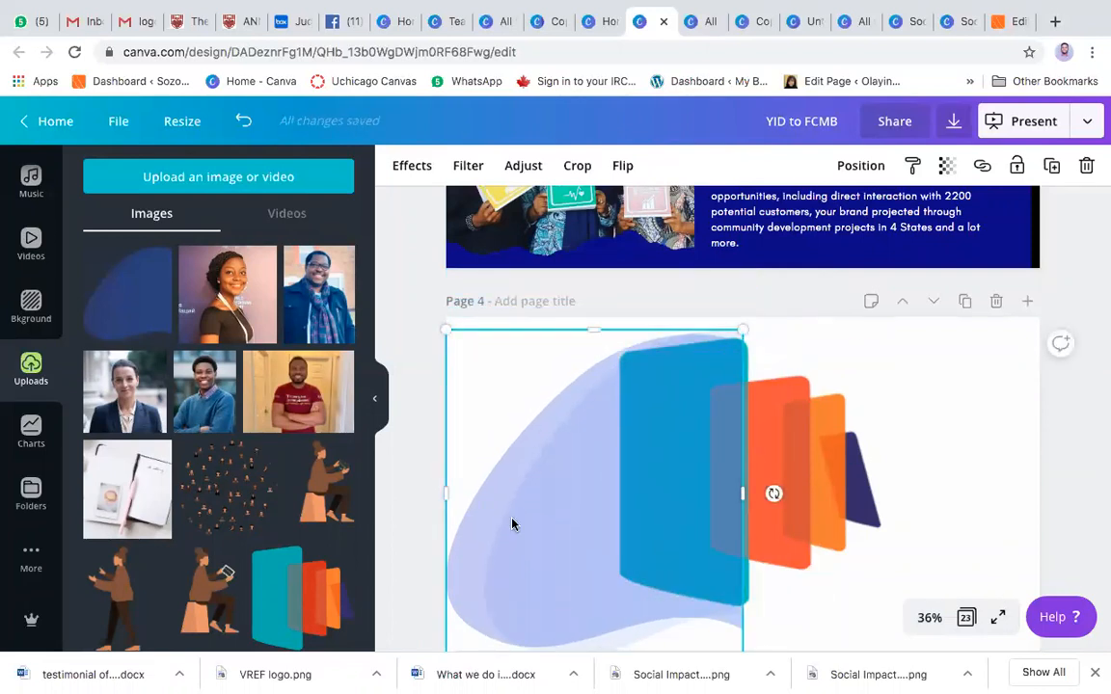
{"action": "key", "text": "Delete"}
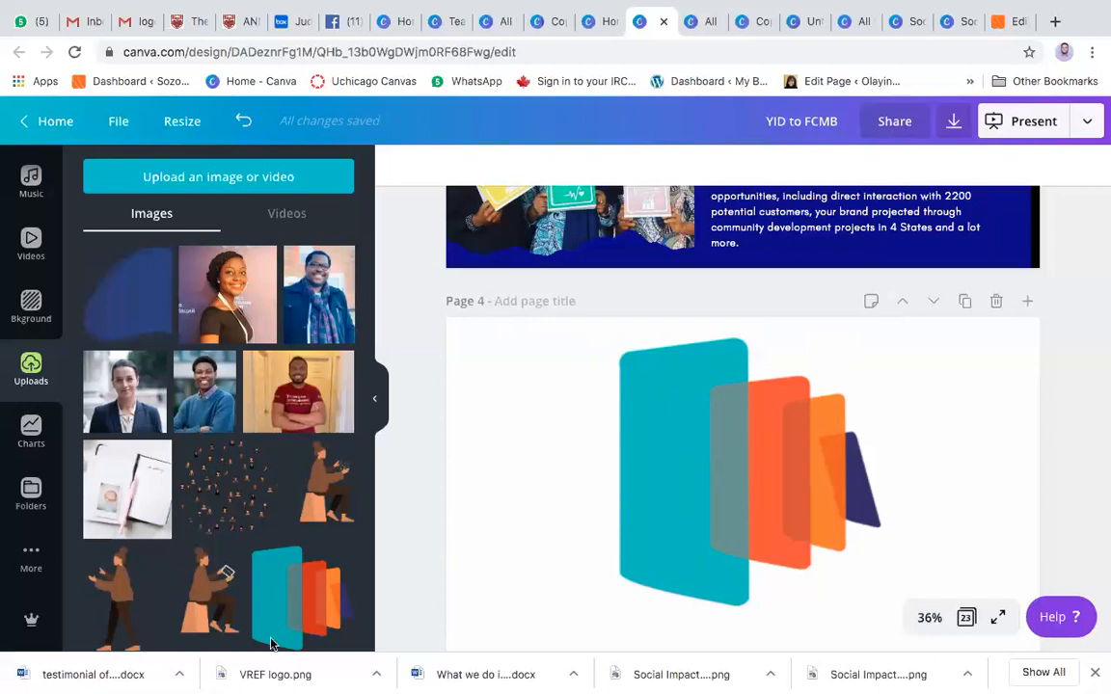
Look through the older uploaded images, including the logos, illustrations, portraits and event photos
{"action": "scroll", "coordinate": [347, 416], "scroll_direction": "down", "scroll_amount": 15}
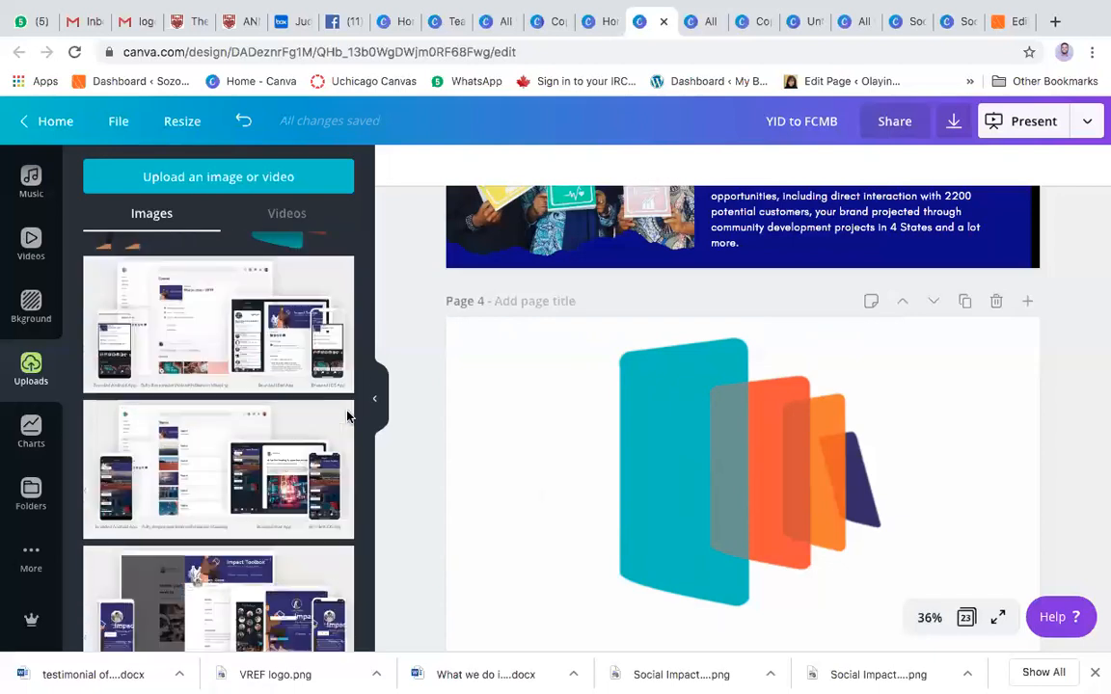
{"action": "scroll", "coordinate": [347, 416], "scroll_direction": "down", "scroll_amount": 4}
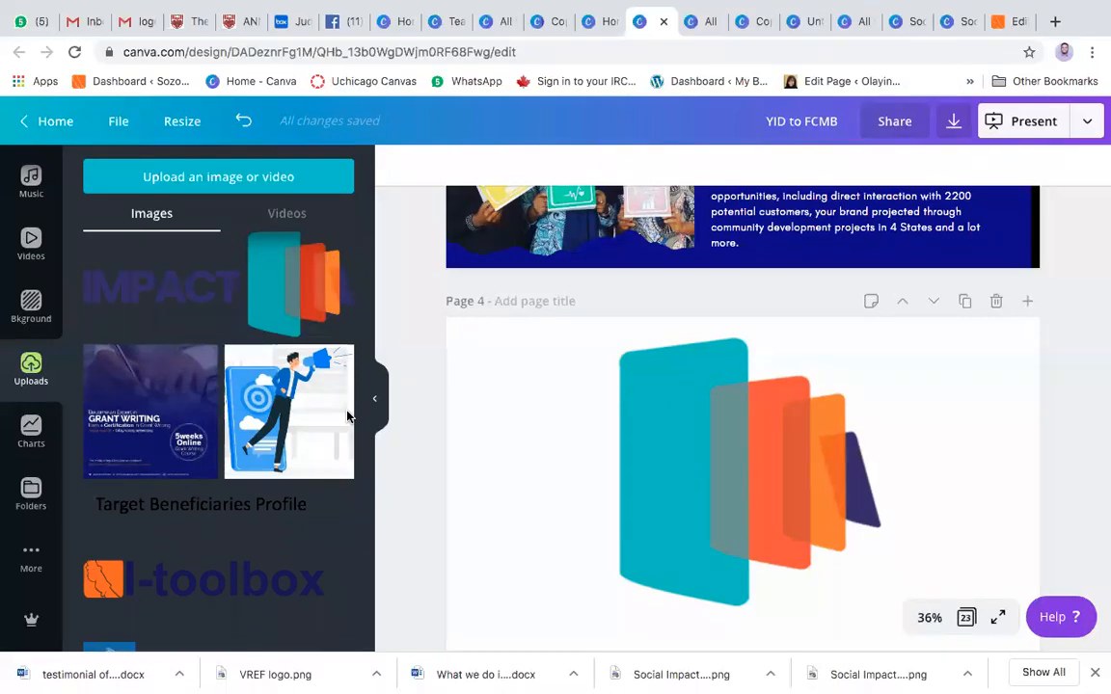
{"action": "scroll", "coordinate": [347, 415], "scroll_direction": "down", "scroll_amount": 5}
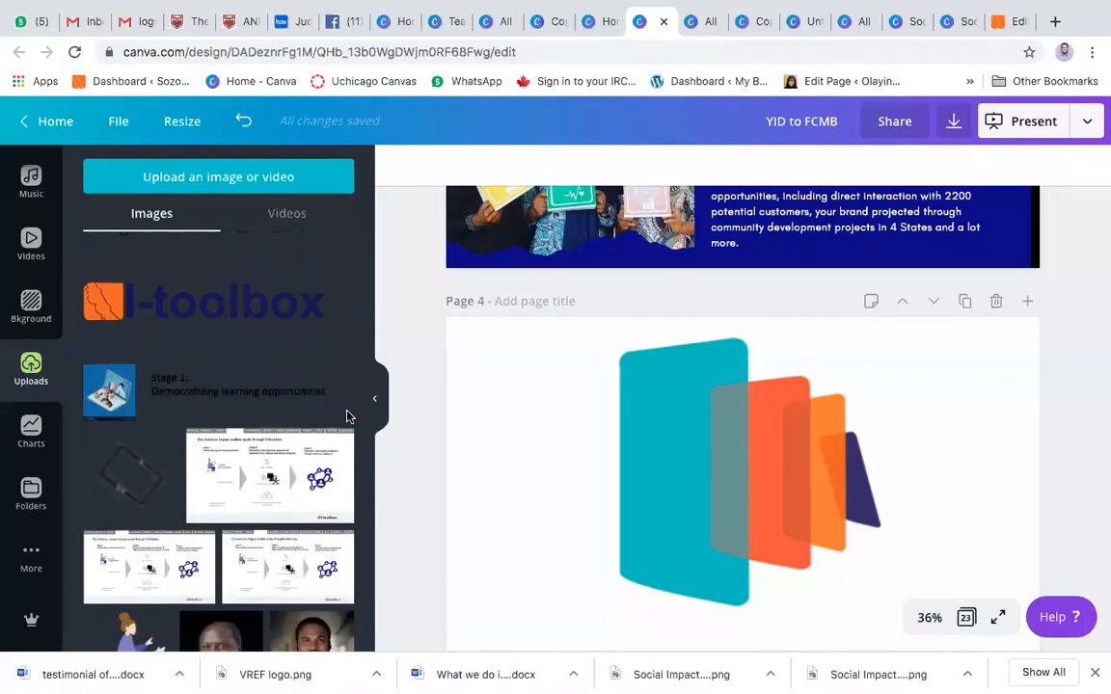
{"action": "scroll", "coordinate": [347, 416], "scroll_direction": "down", "scroll_amount": 5}
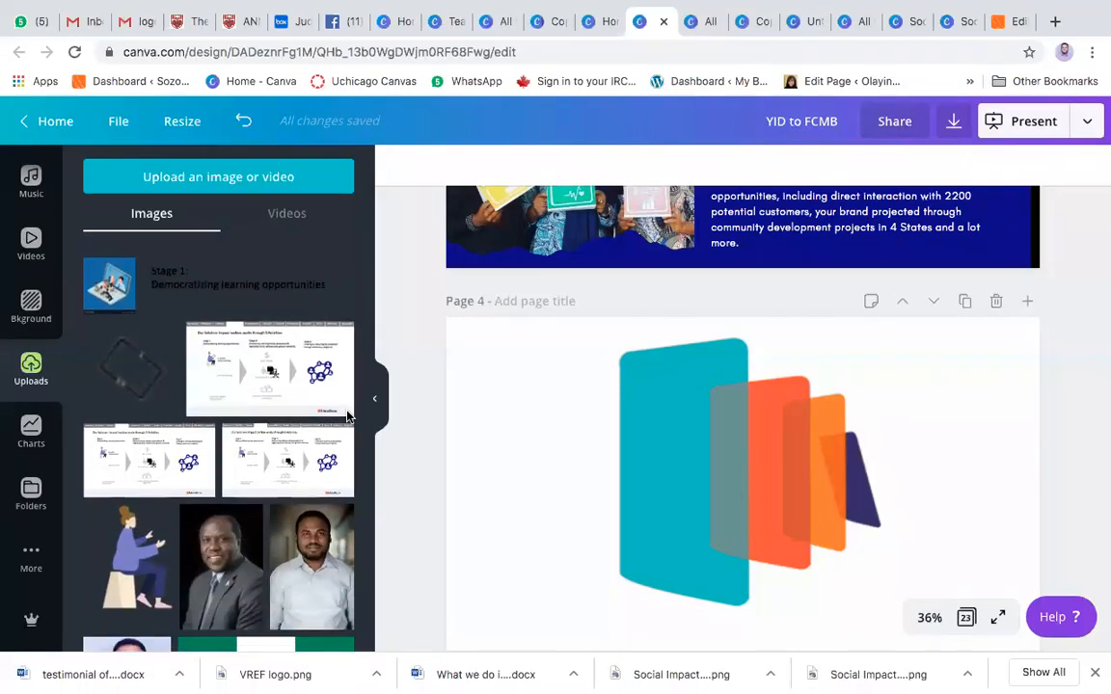
{"action": "scroll", "coordinate": [347, 415], "scroll_direction": "down", "scroll_amount": 5}
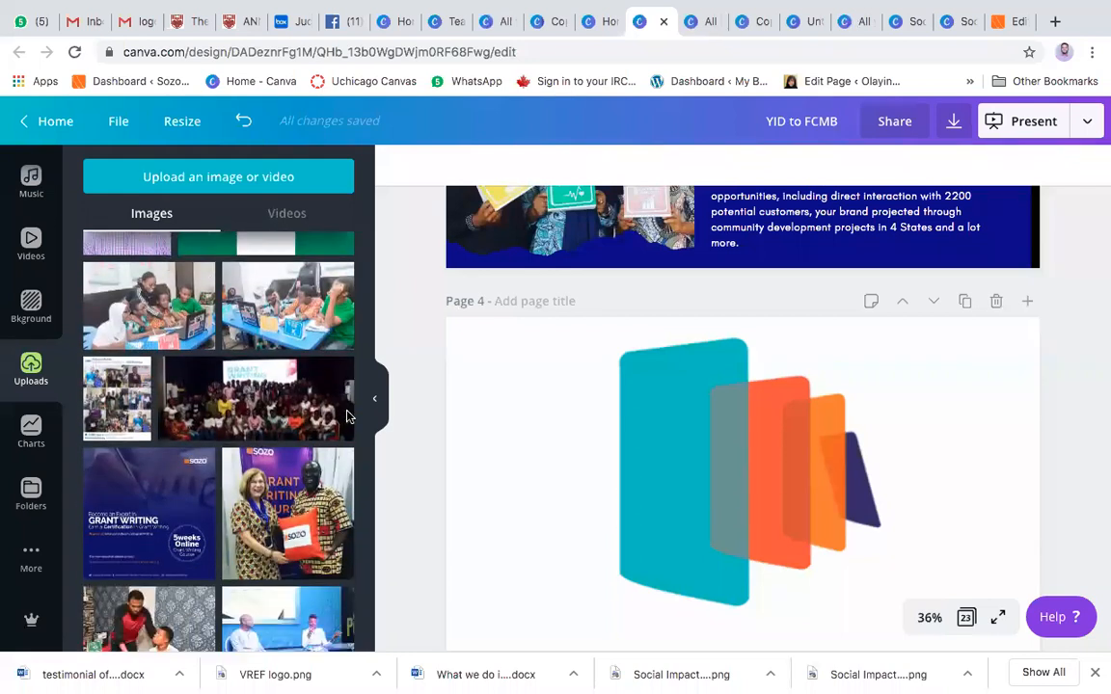